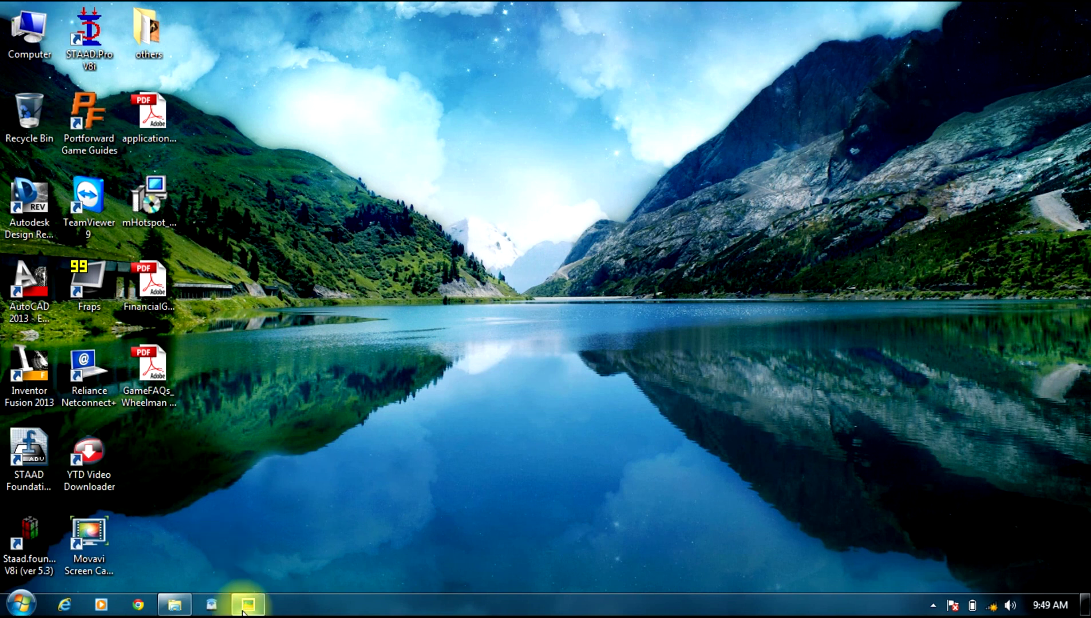
- Glance at the floor-plan photo, then launch STAAD.Pro V8i from the desktop
{"action": "mouse_move", "coordinate": [244, 612]}
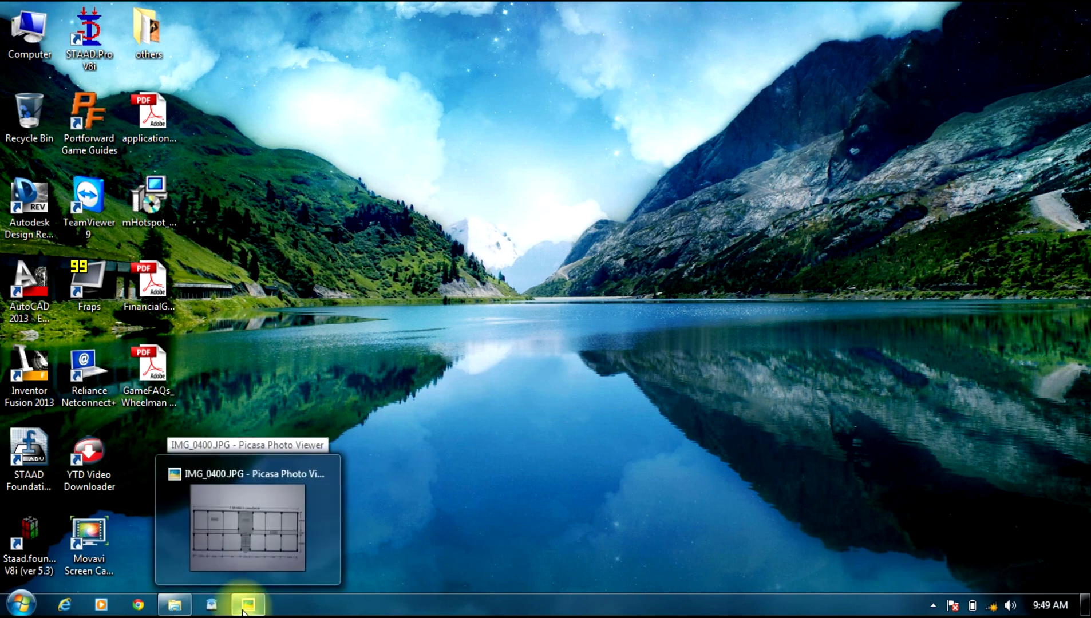
{"action": "left_click", "coordinate": [244, 612]}
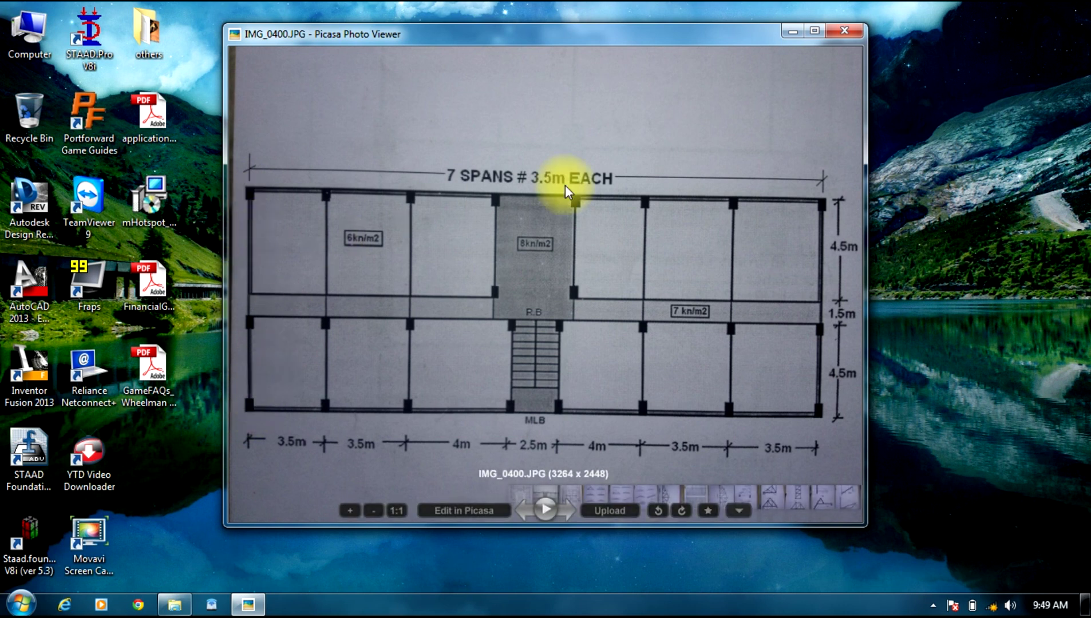
{"action": "left_click", "coordinate": [792, 31]}
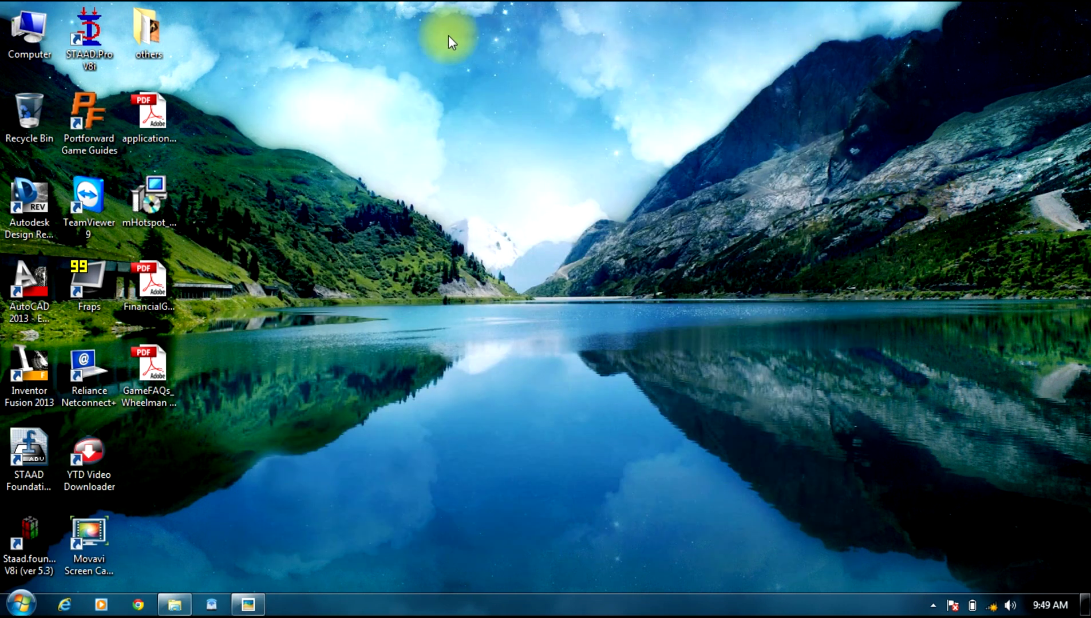
{"action": "left_click", "coordinate": [96, 45]}
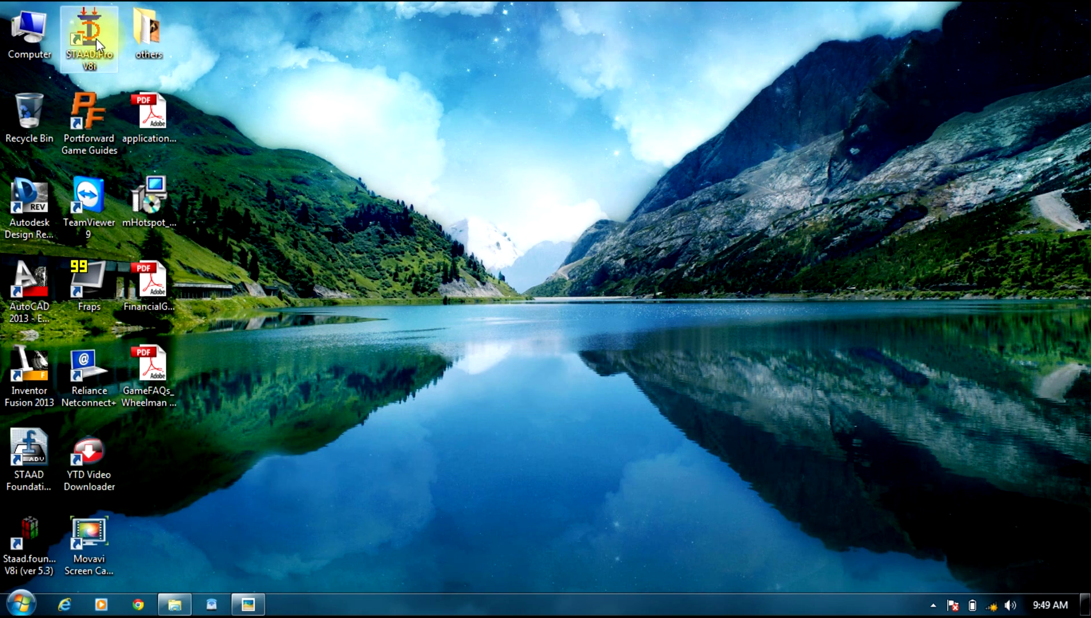
{"action": "double_click", "coordinate": [96, 44]}
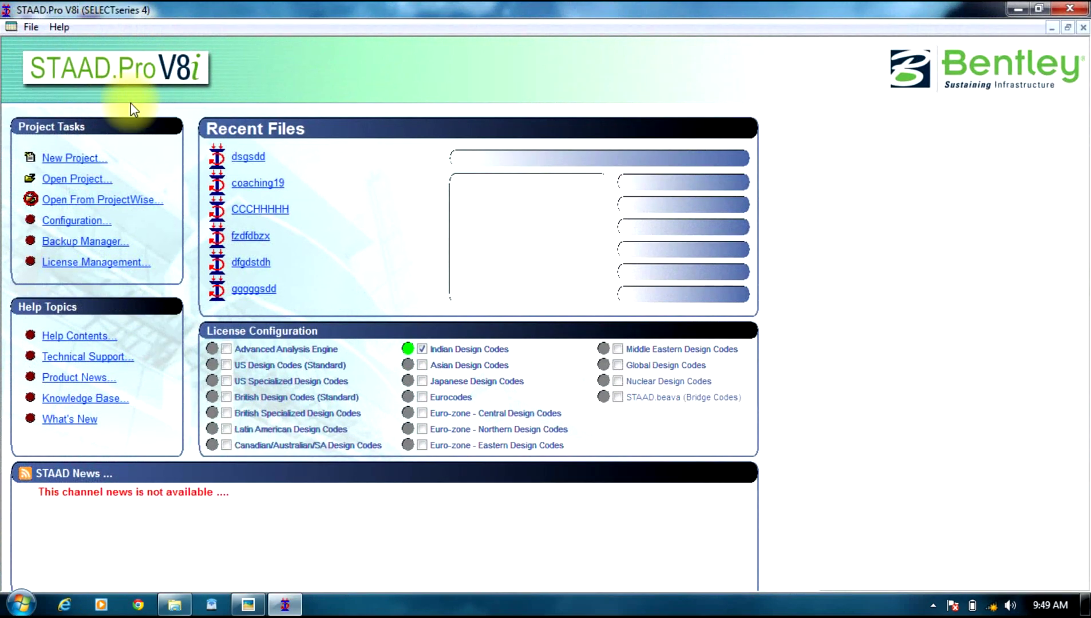
- Create a new Space project named 'hbhjjjjh' and finish with the Add Beam option
{"action": "left_click", "coordinate": [68, 164]}
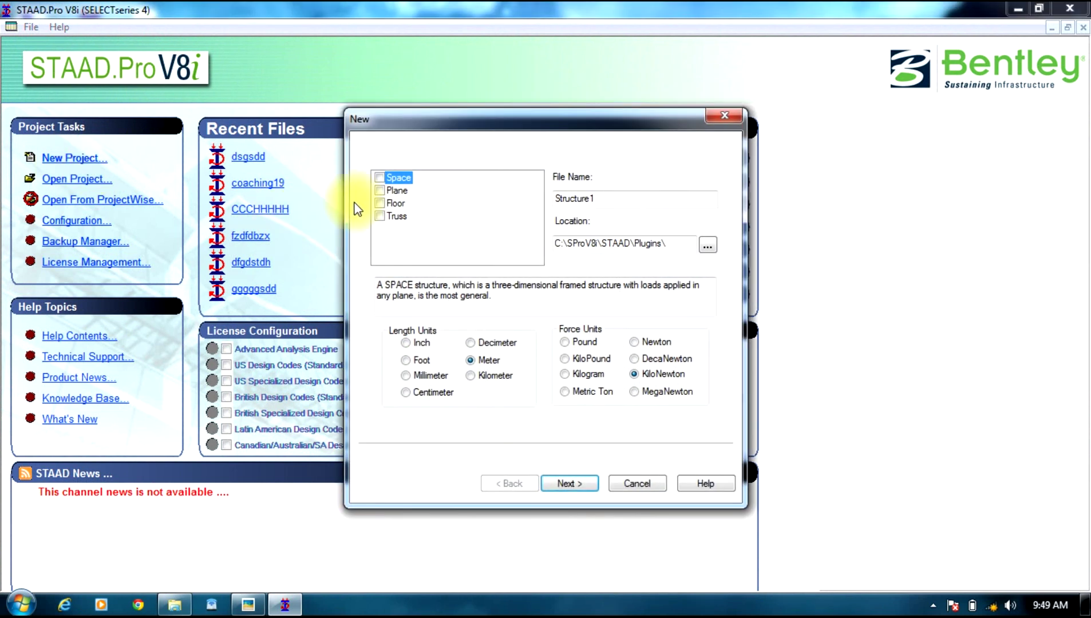
{"action": "left_click", "coordinate": [389, 179]}
{"action": "double_click", "coordinate": [624, 197]}
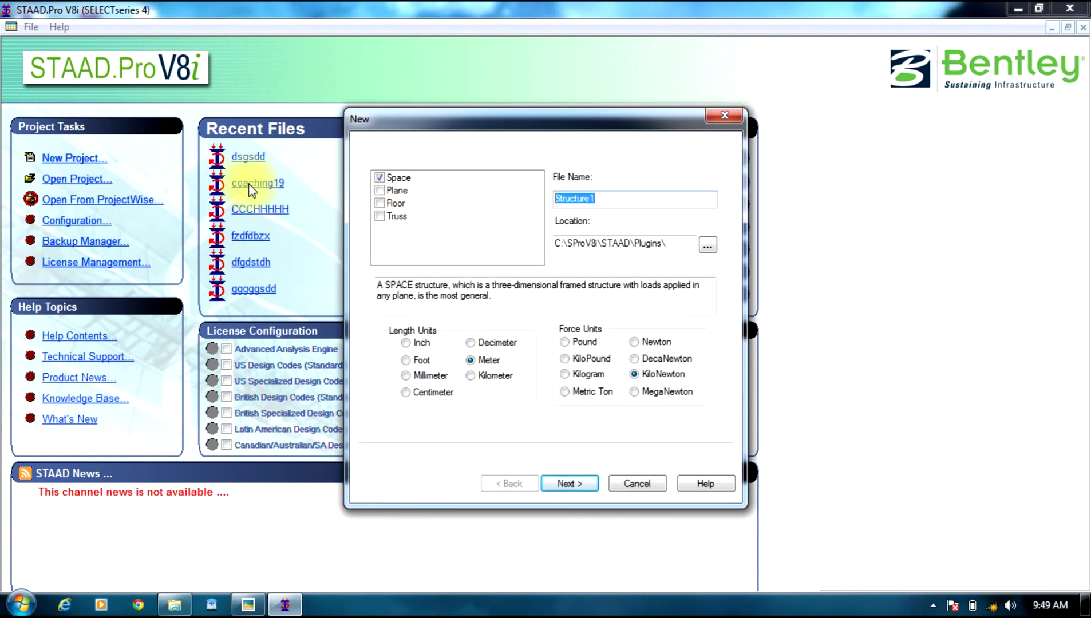
{"action": "type", "text": "hbhjjjjh"}
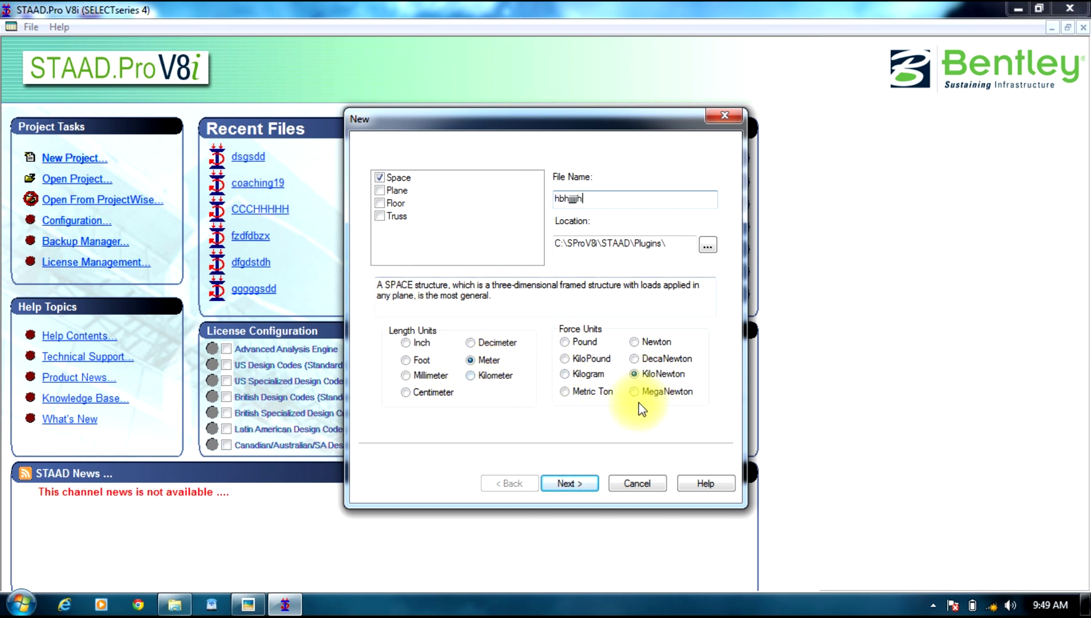
{"action": "left_click", "coordinate": [573, 484]}
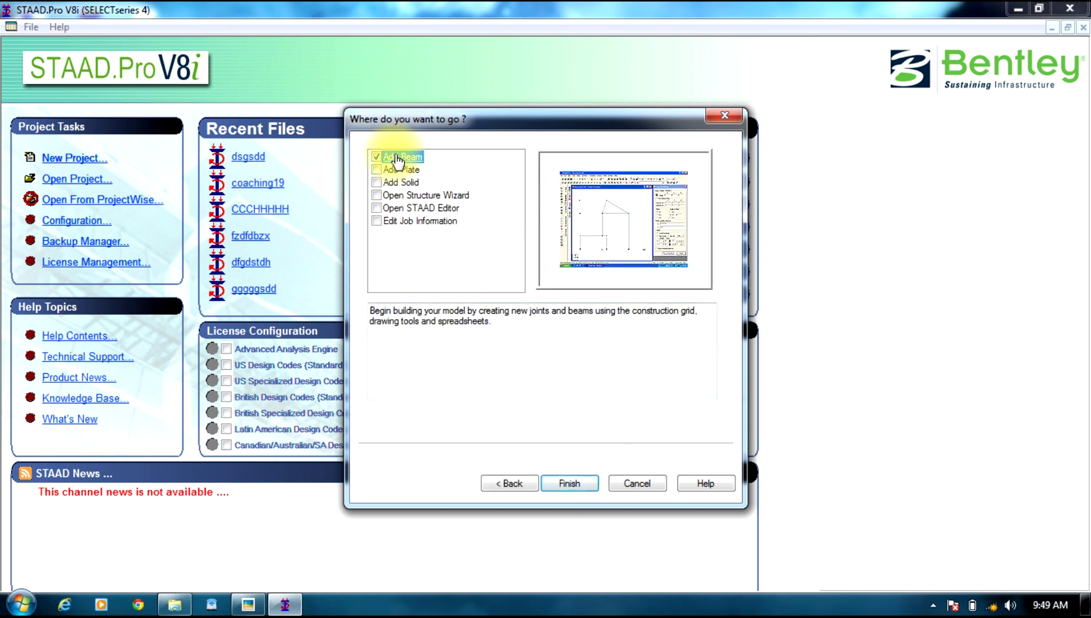
{"action": "left_click", "coordinate": [578, 484]}
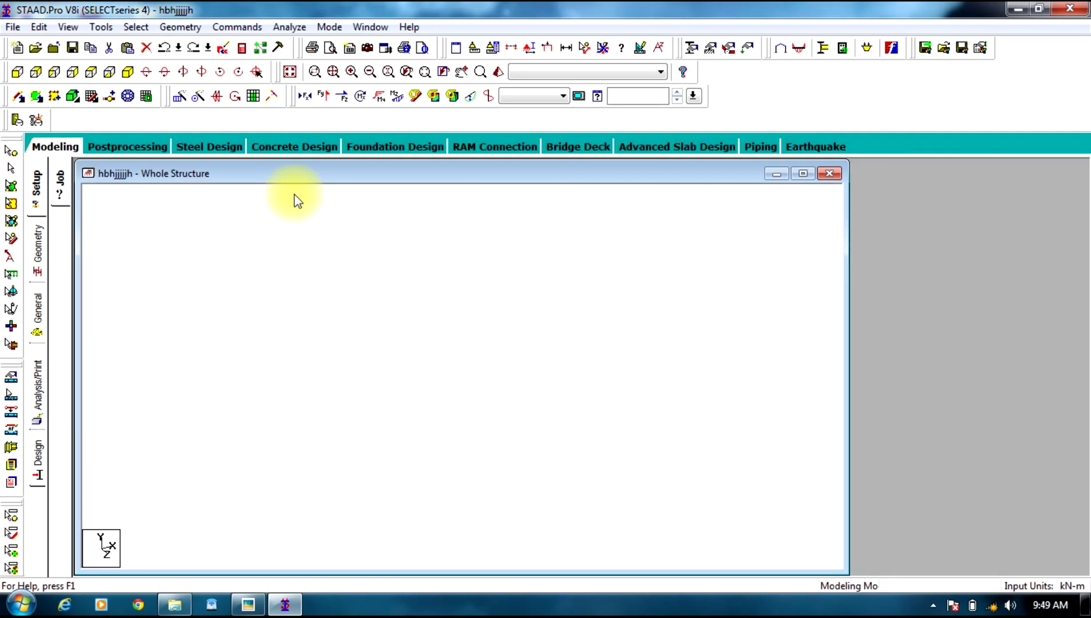
- Restore the snap grid, switch to front view, and run the Structure Wizard from Geometry
{"action": "left_click", "coordinate": [91, 97]}
{"action": "left_click", "coordinate": [91, 97]}
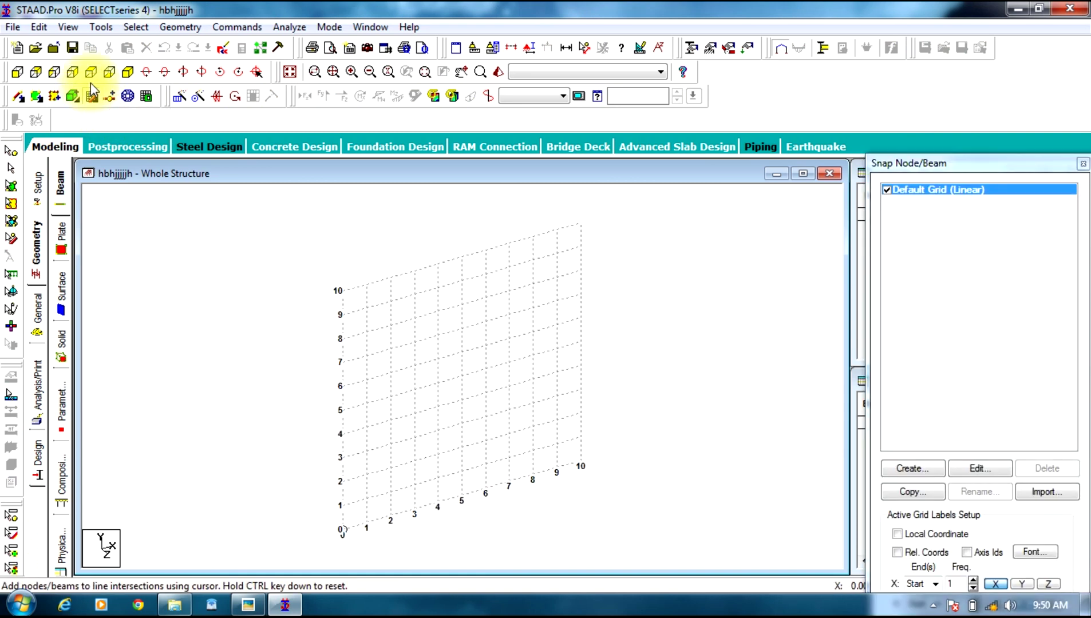
{"action": "left_click", "coordinate": [17, 71]}
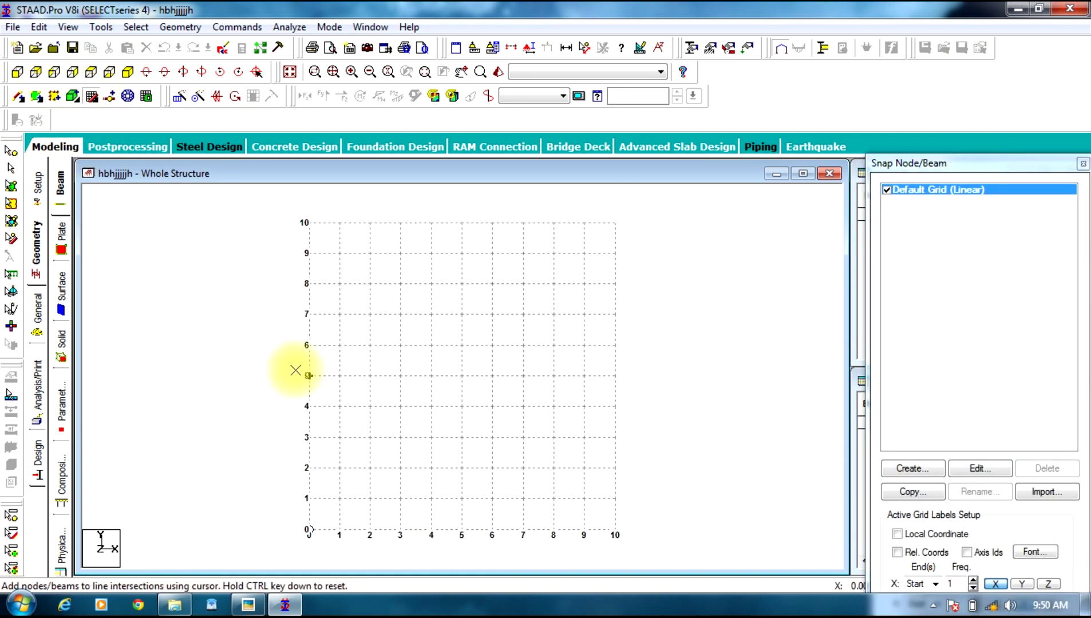
{"action": "left_click", "coordinate": [180, 27]}
{"action": "left_click", "coordinate": [217, 512]}
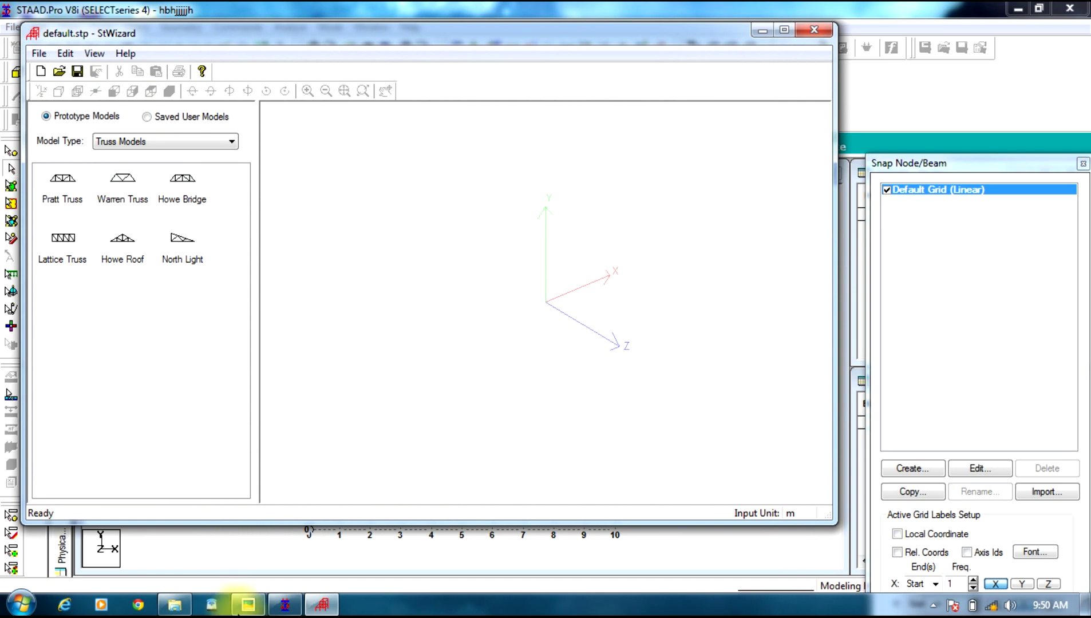
- Narrow the wizard window and resize the floor-plan photo viewer to sit beside it
{"action": "left_click", "coordinate": [248, 604]}
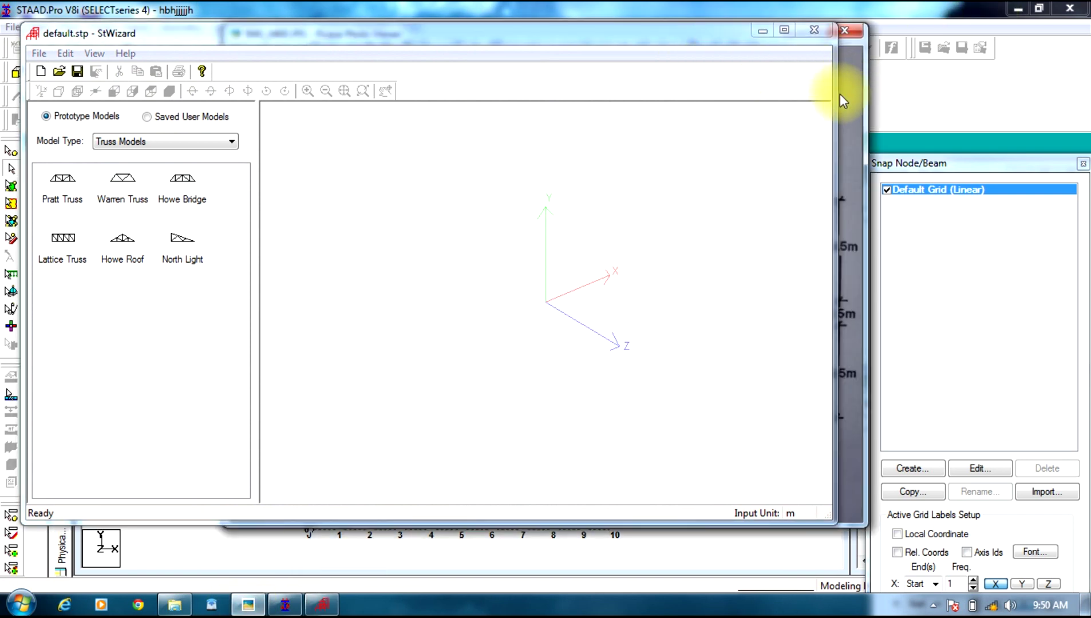
{"action": "left_click_drag", "start_coordinate": [840, 94], "coordinate": [376, 95]}
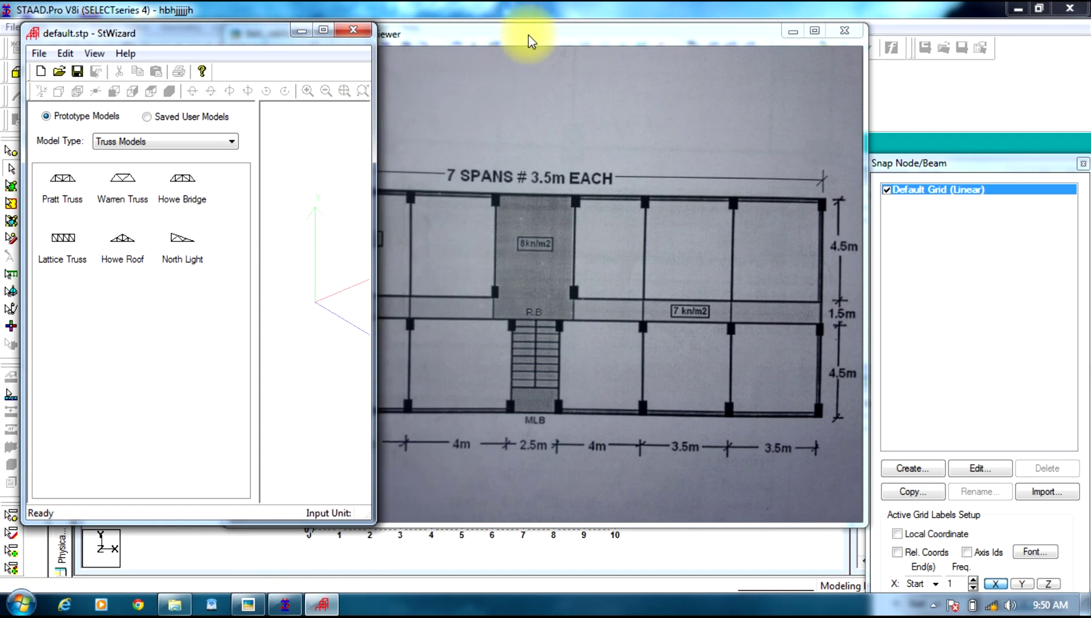
{"action": "left_click_drag", "start_coordinate": [530, 39], "coordinate": [775, 49]}
{"action": "scroll", "coordinate": [797, 193], "scroll_direction": "down", "scroll_amount": 2}
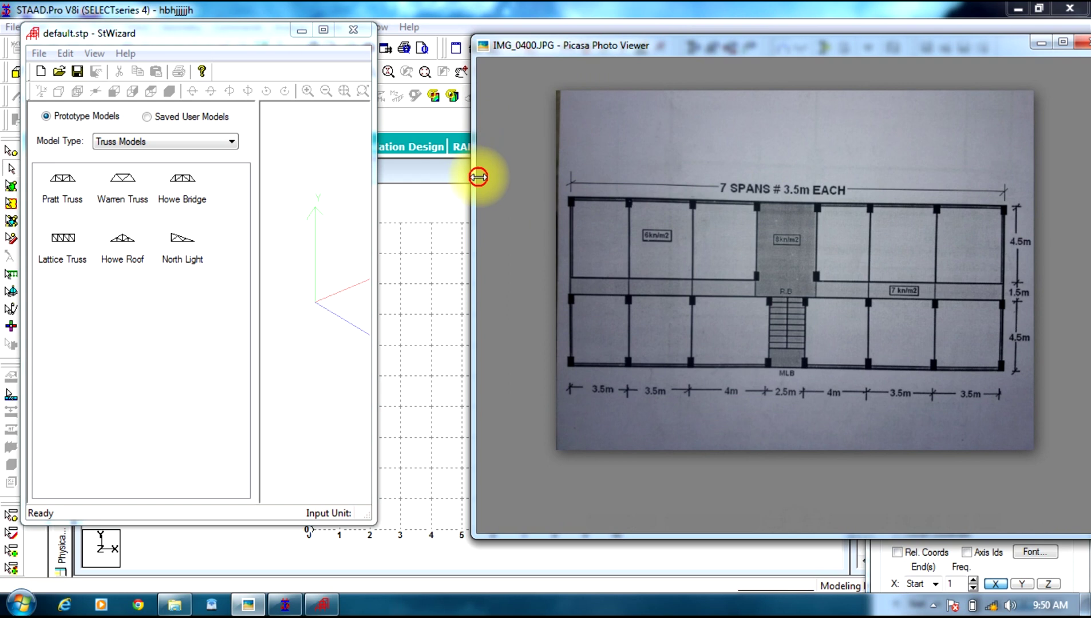
{"action": "left_click_drag", "start_coordinate": [478, 177], "coordinate": [689, 229]}
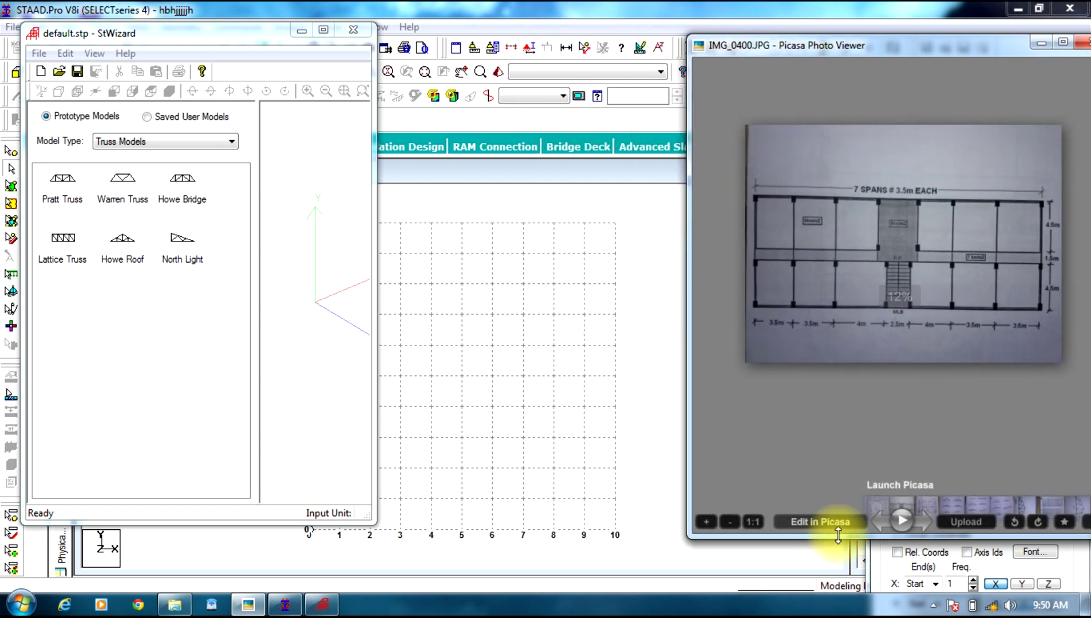
{"action": "left_click_drag", "start_coordinate": [839, 536], "coordinate": [876, 373]}
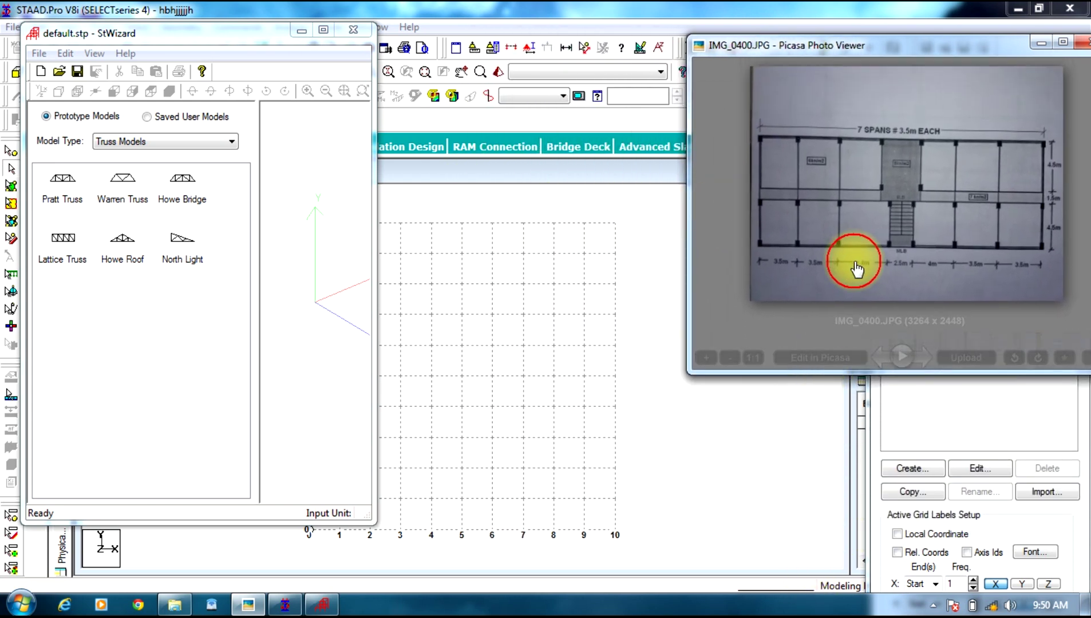
{"action": "scroll", "coordinate": [857, 269], "scroll_direction": "up", "scroll_amount": 3}
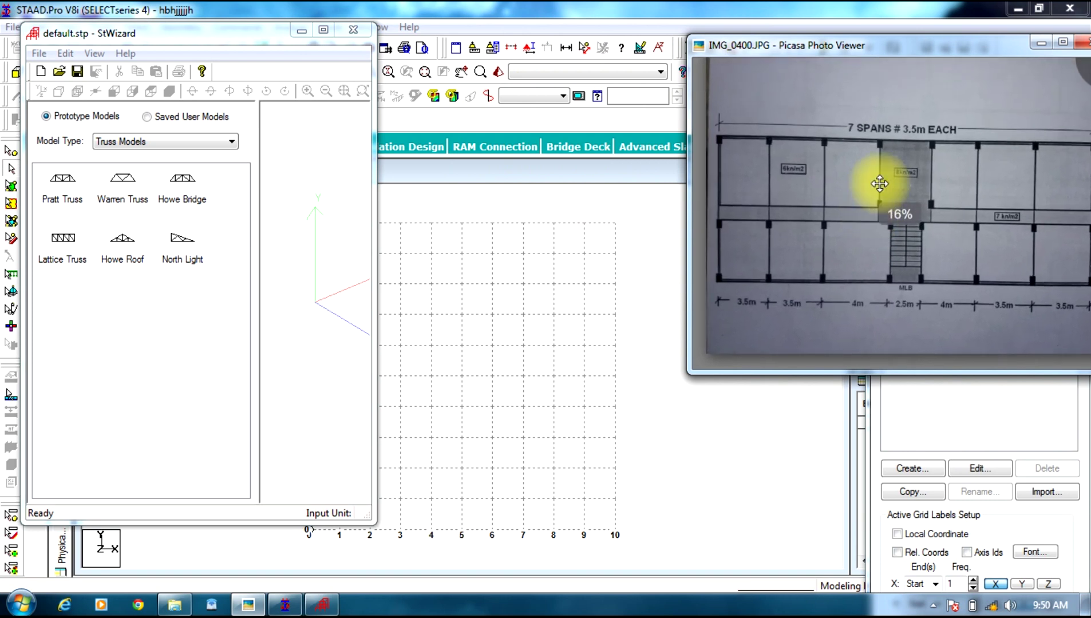
{"action": "left_click_drag", "start_coordinate": [901, 45], "coordinate": [778, 56]}
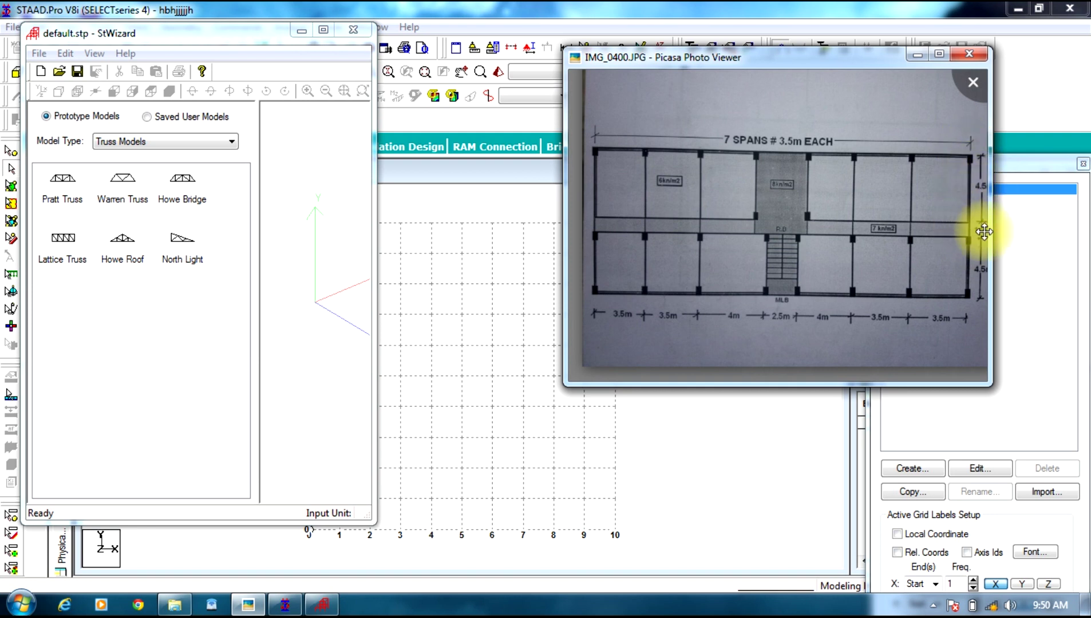
{"action": "left_click_drag", "start_coordinate": [984, 213], "coordinate": [911, 235]}
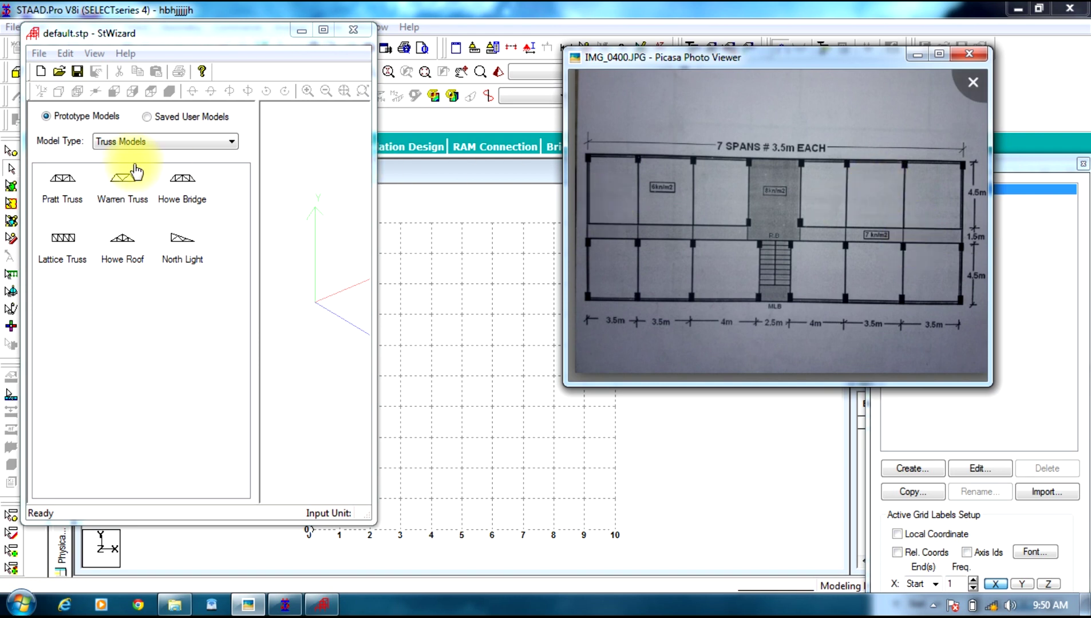
- Choose the Bay Frame prototype under Frame Models
{"action": "left_click", "coordinate": [137, 144]}
{"action": "left_click", "coordinate": [123, 161]}
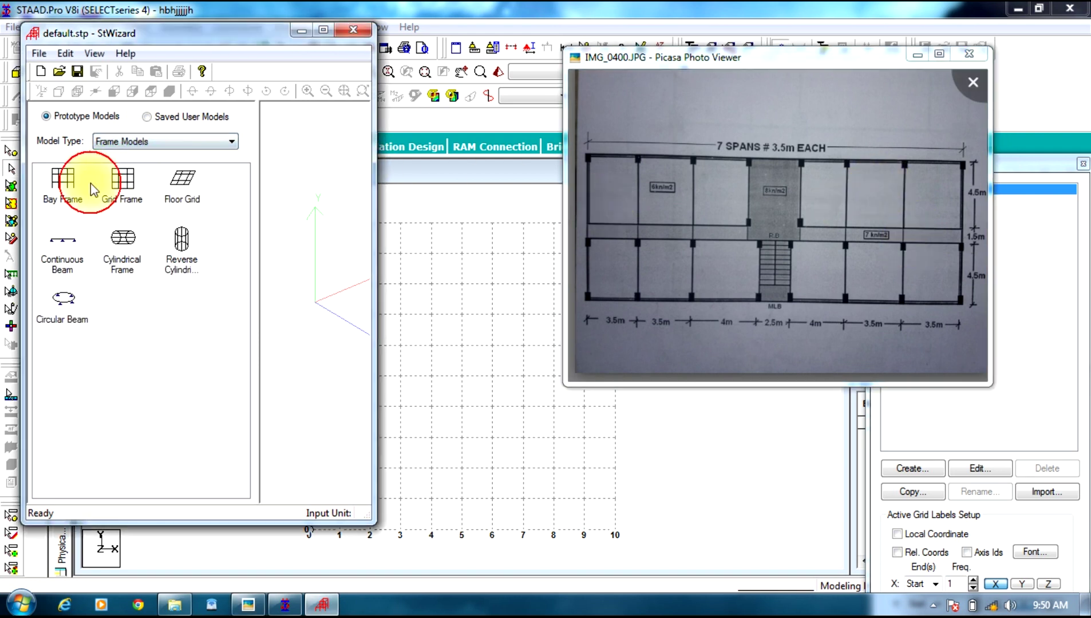
{"action": "left_click", "coordinate": [64, 181]}
{"action": "double_click", "coordinate": [64, 180]}
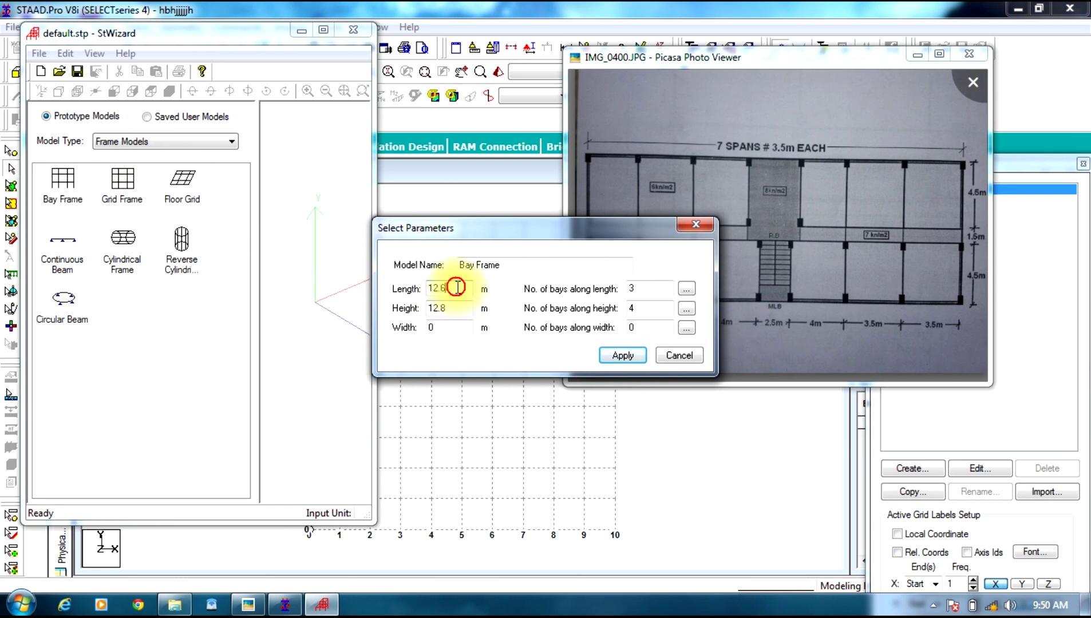
- Set length 24.5 with 7 bays, height 3 with 1 bay, and width 6 with 2 bays
{"action": "left_click_drag", "start_coordinate": [457, 287], "coordinate": [379, 288]}
{"action": "type", "text": "24"}
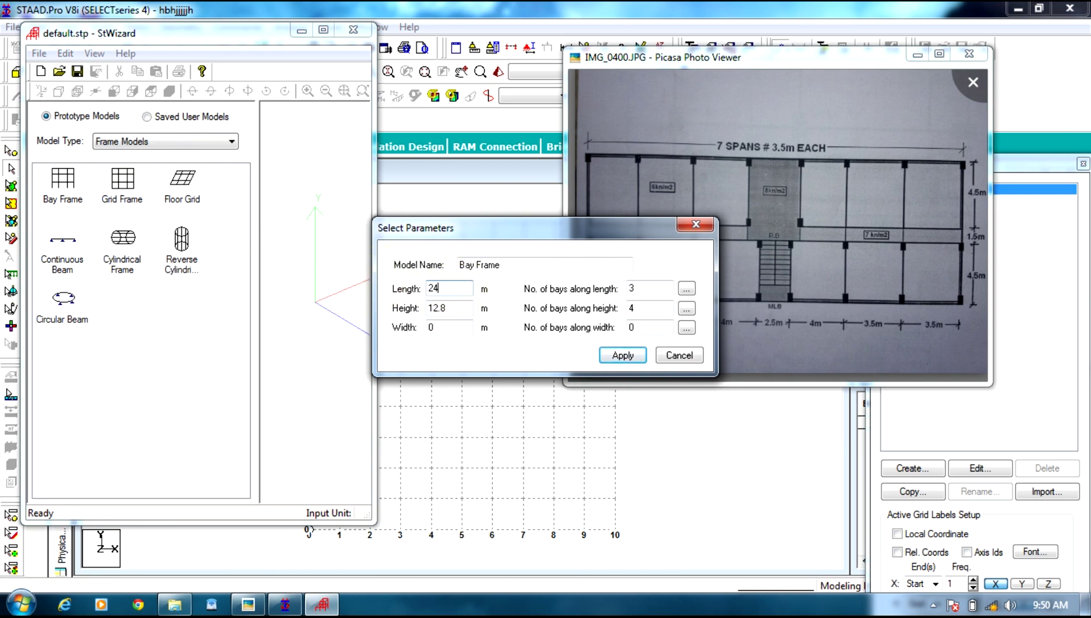
{"action": "type", "text": ".5"}
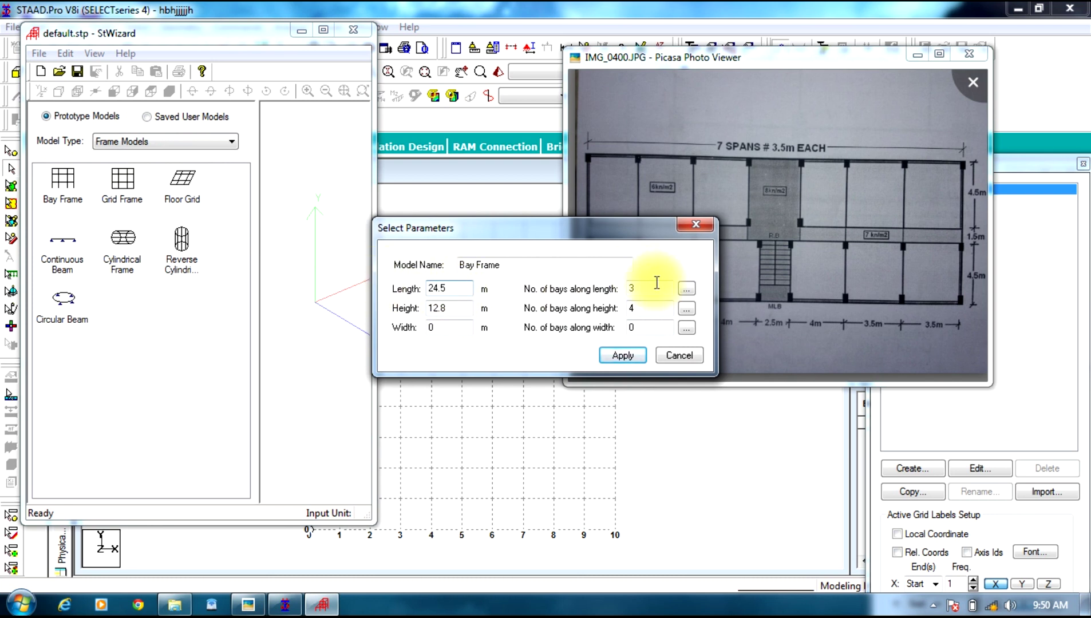
{"action": "double_click", "coordinate": [652, 289]}
{"action": "type", "text": "7"}
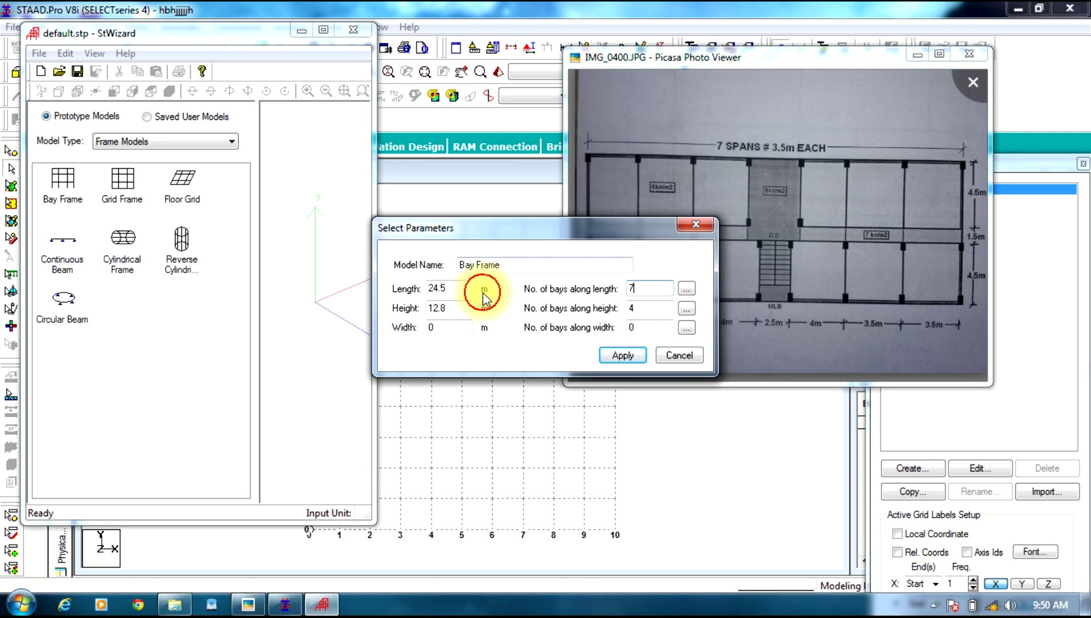
{"action": "left_click_drag", "start_coordinate": [452, 309], "coordinate": [361, 298]}
{"action": "type", "text": "3"}
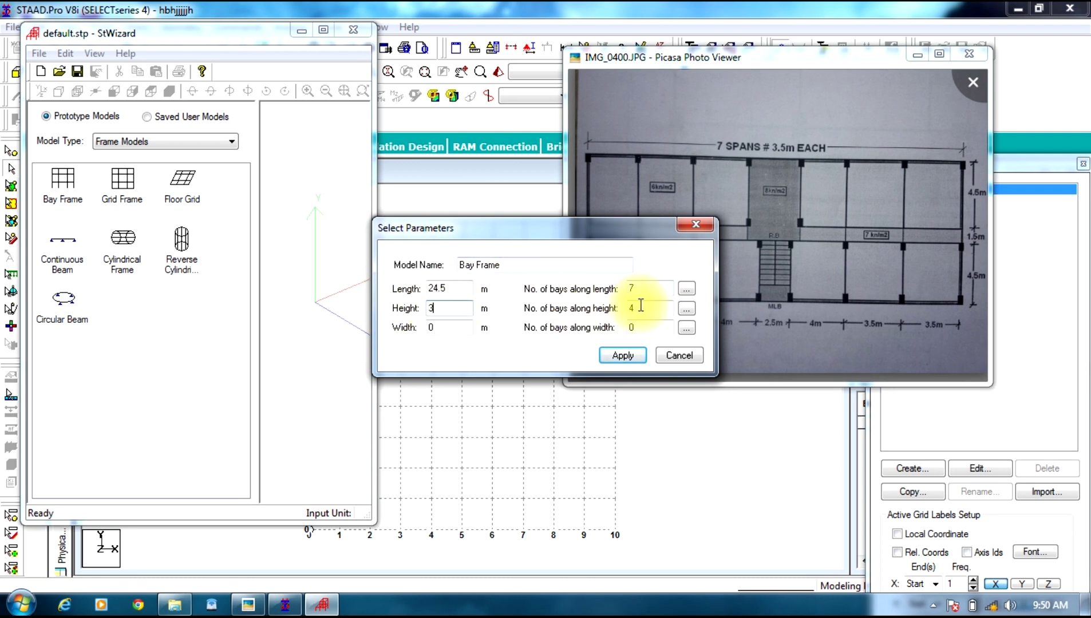
{"action": "double_click", "coordinate": [637, 308]}
{"action": "type", "text": "1"}
{"action": "left_click_drag", "start_coordinate": [434, 323], "coordinate": [397, 331]}
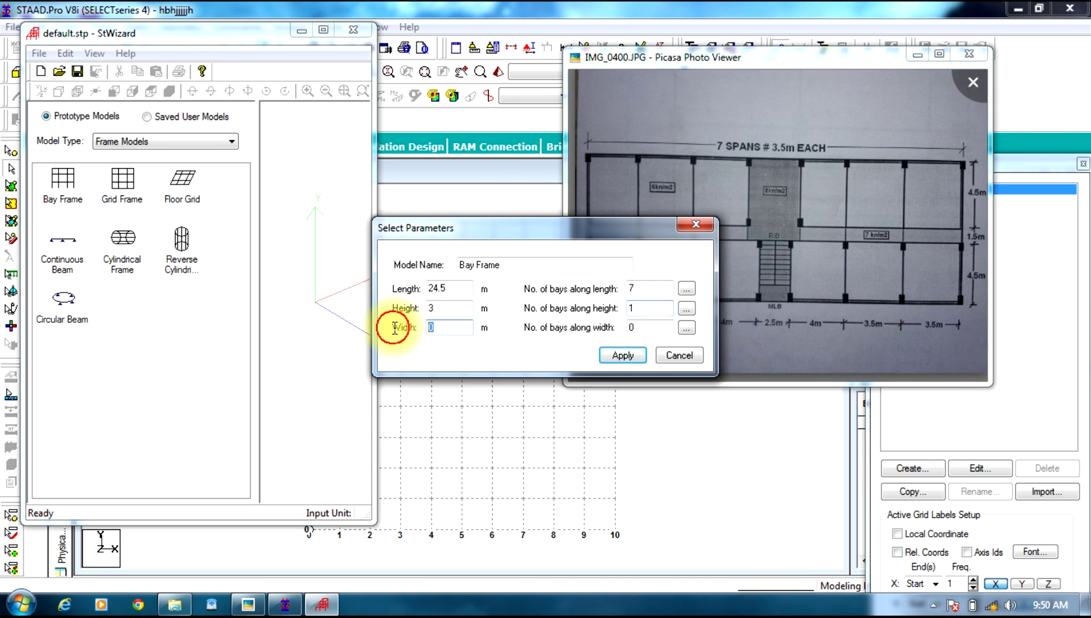
{"action": "type", "text": "6"}
{"action": "left_click_drag", "start_coordinate": [650, 331], "coordinate": [568, 332]}
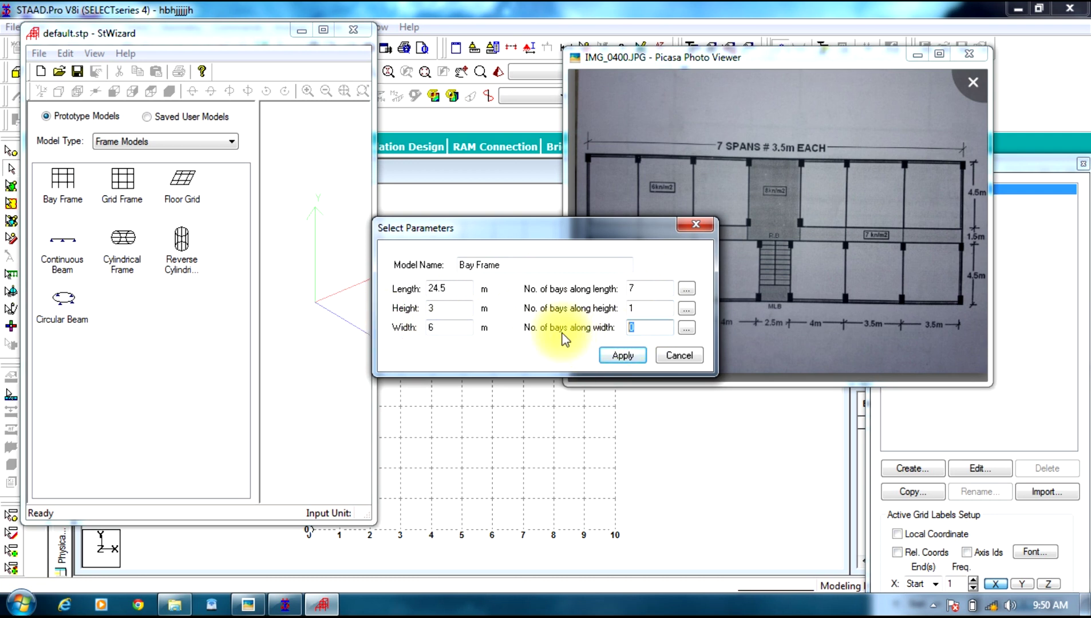
{"action": "type", "text": "2"}
- Make the two width bays 4.5 m and 1.5 m, then generate the frame
{"action": "left_click", "coordinate": [686, 329]}
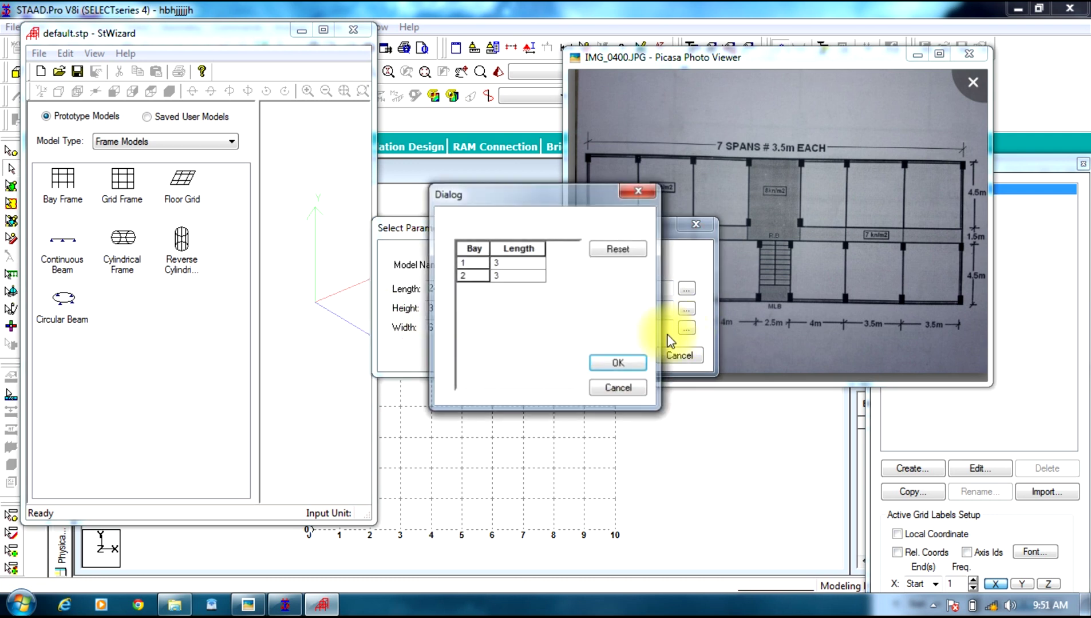
{"action": "left_click", "coordinate": [522, 264]}
{"action": "type", "text": "4."}
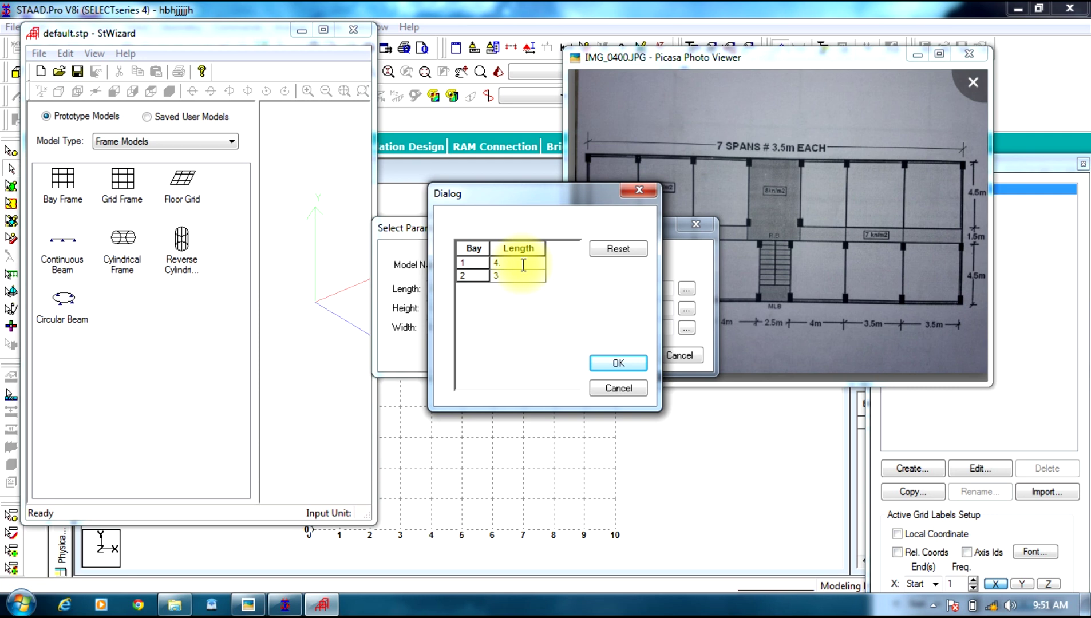
{"action": "type", "text": "5"}
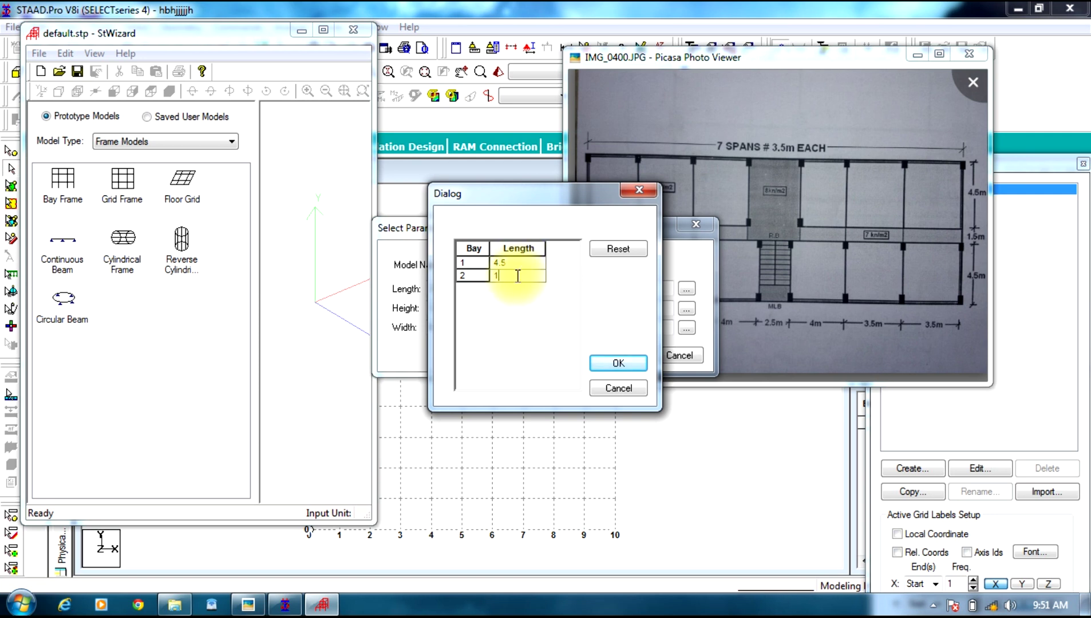
{"action": "left_click", "coordinate": [518, 276]}
{"action": "type", "text": "1.5"}
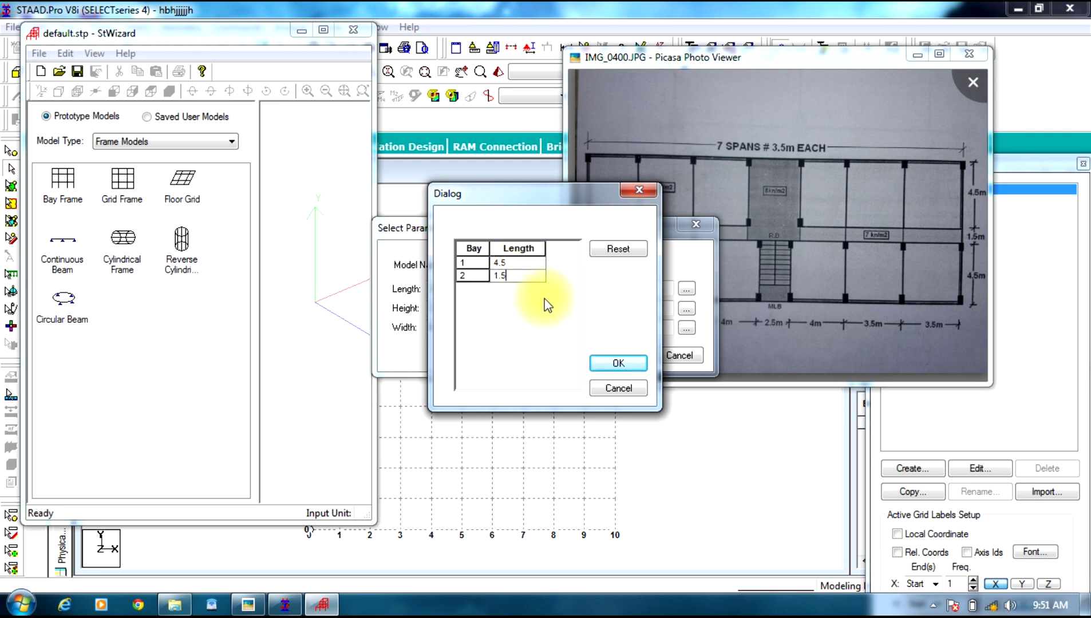
{"action": "left_click", "coordinate": [609, 363]}
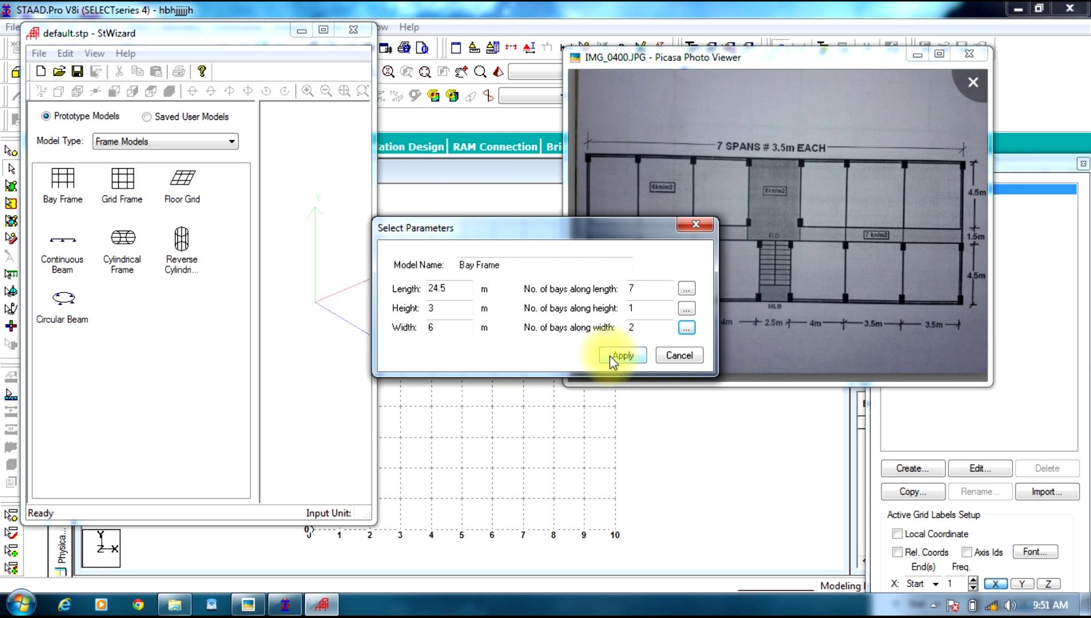
{"action": "left_click", "coordinate": [610, 356]}
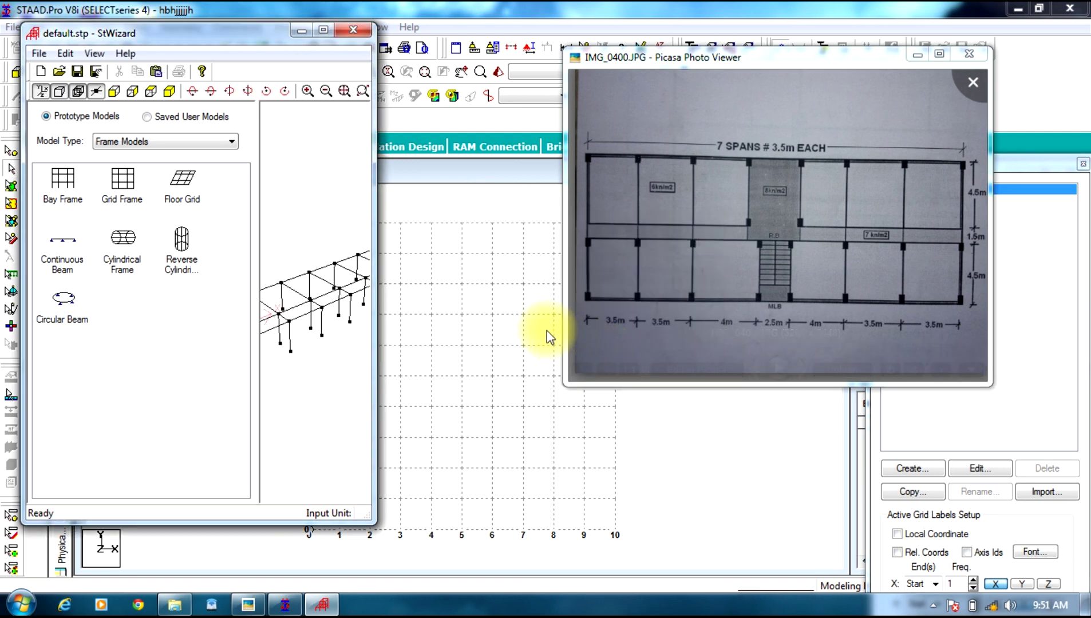
- Transfer the bay frame into the model at origin (0,0,0) and view it isometrically
{"action": "left_click_drag", "start_coordinate": [374, 195], "coordinate": [779, 286]}
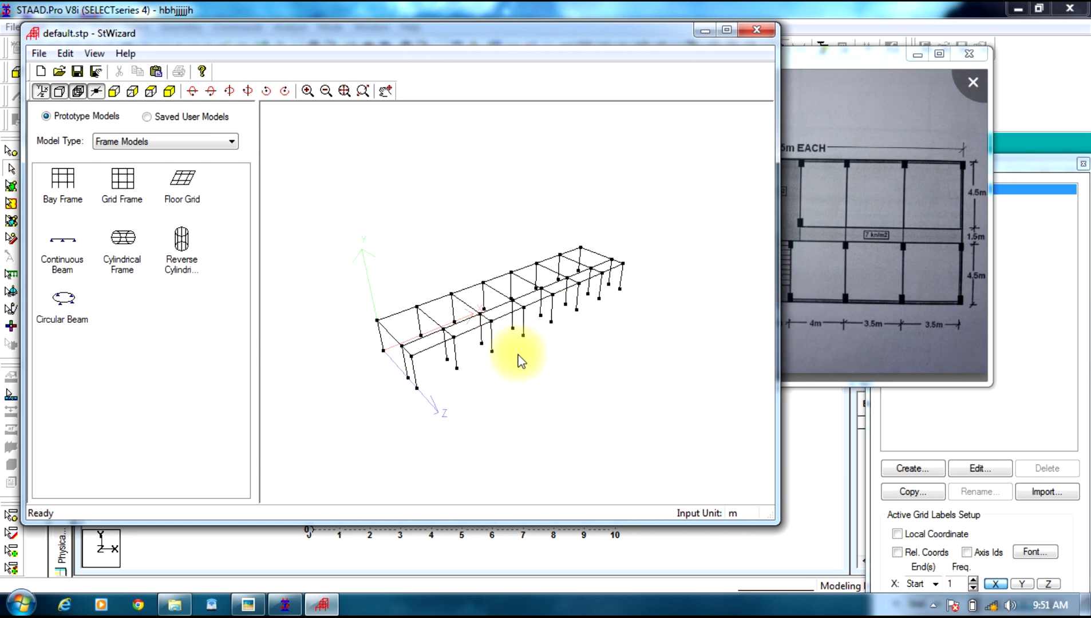
{"action": "left_click", "coordinate": [155, 72]}
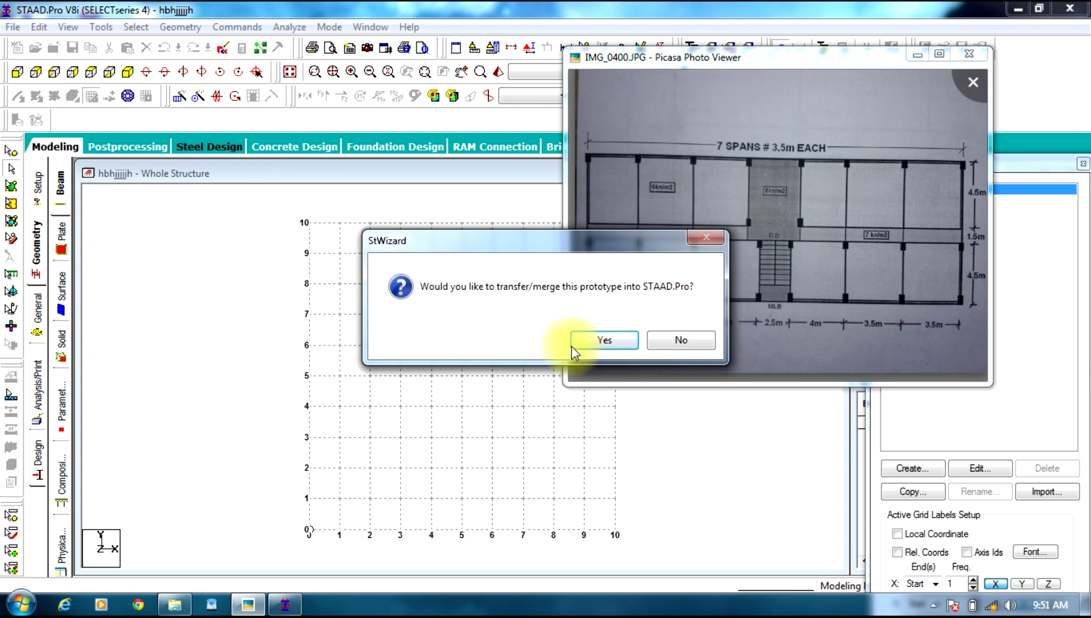
{"action": "left_click", "coordinate": [590, 341]}
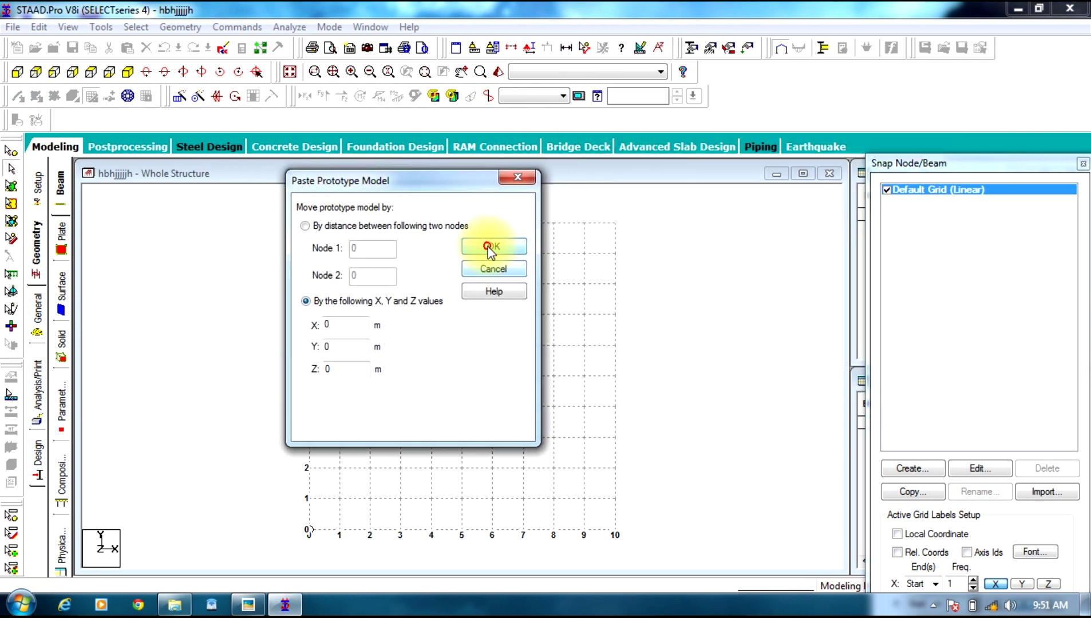
{"action": "left_click", "coordinate": [491, 245]}
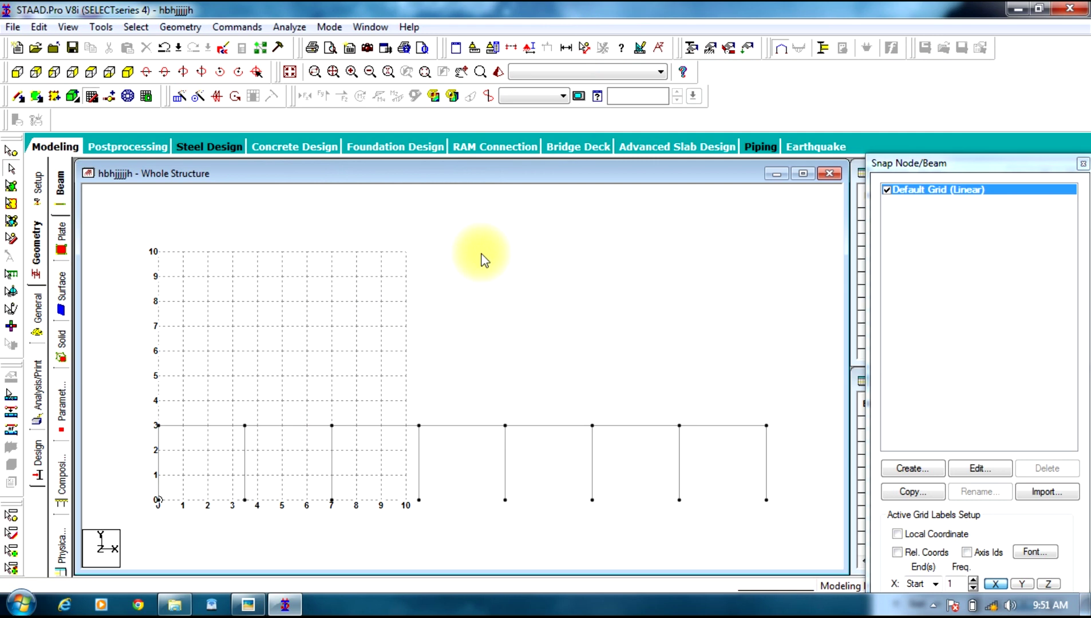
{"action": "left_click", "coordinate": [128, 72]}
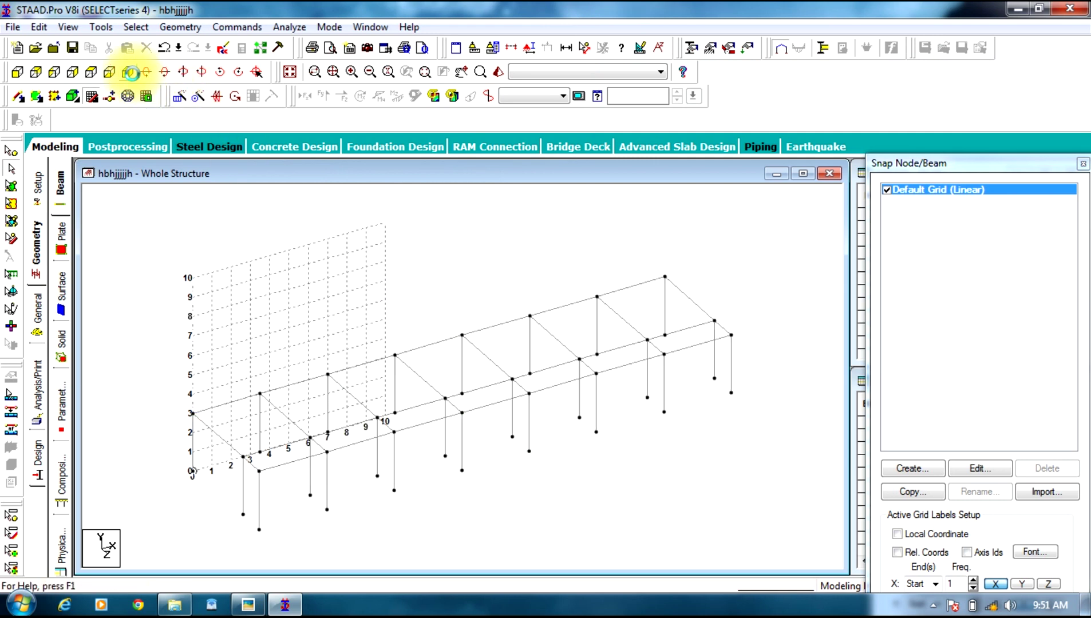
- Move the floor-plan photo aside and delete beam 19
{"action": "left_click", "coordinate": [247, 606]}
{"action": "left_click_drag", "start_coordinate": [763, 61], "coordinate": [814, 68]}
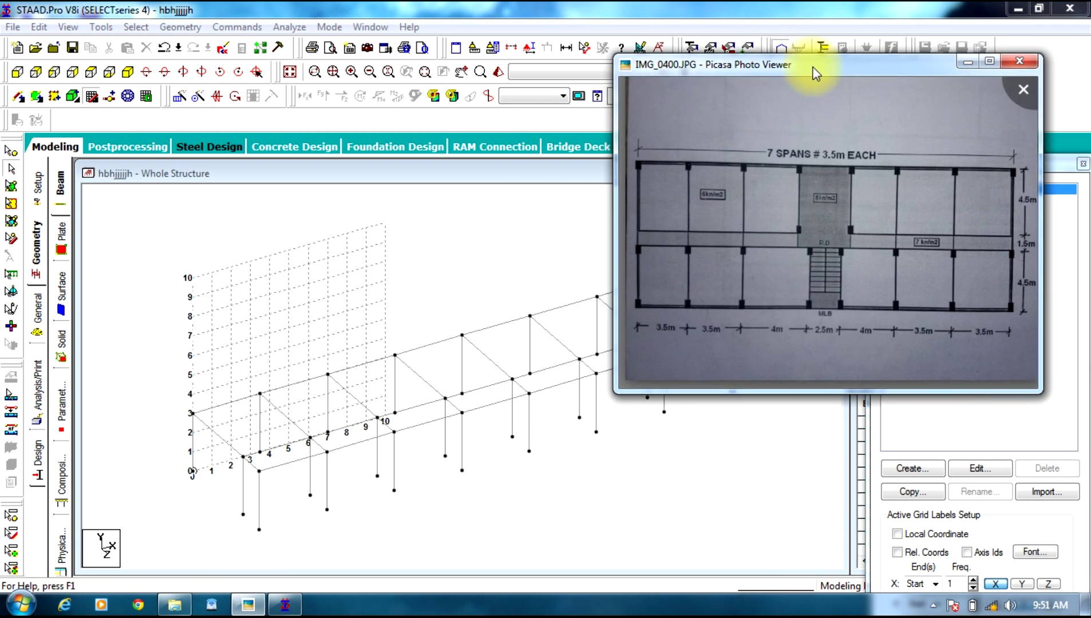
{"action": "mouse_move", "coordinate": [794, 239]}
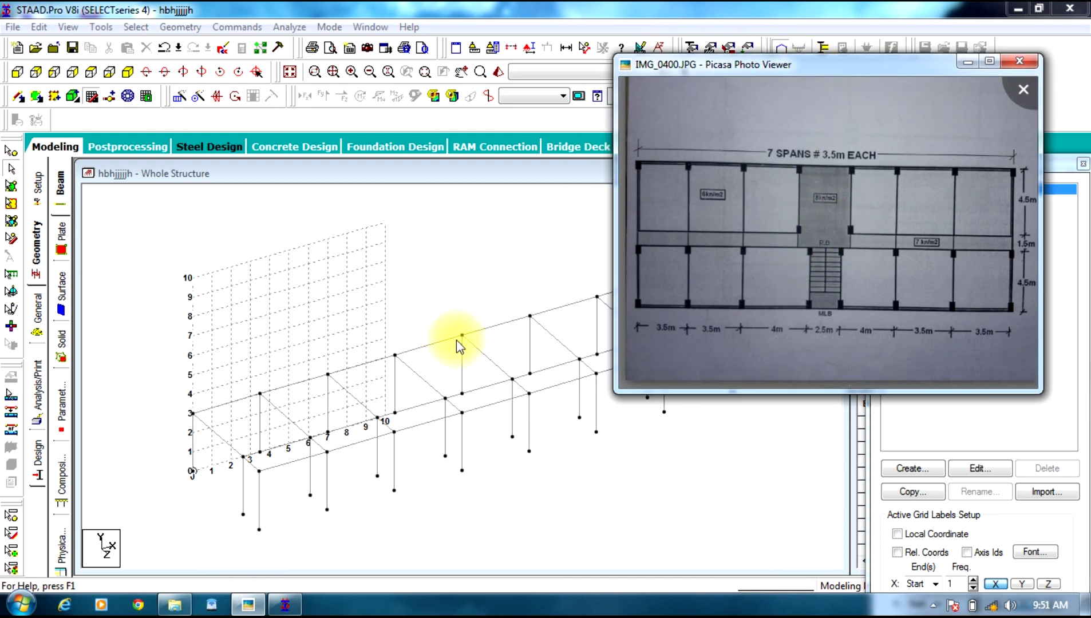
{"action": "left_click", "coordinate": [480, 389]}
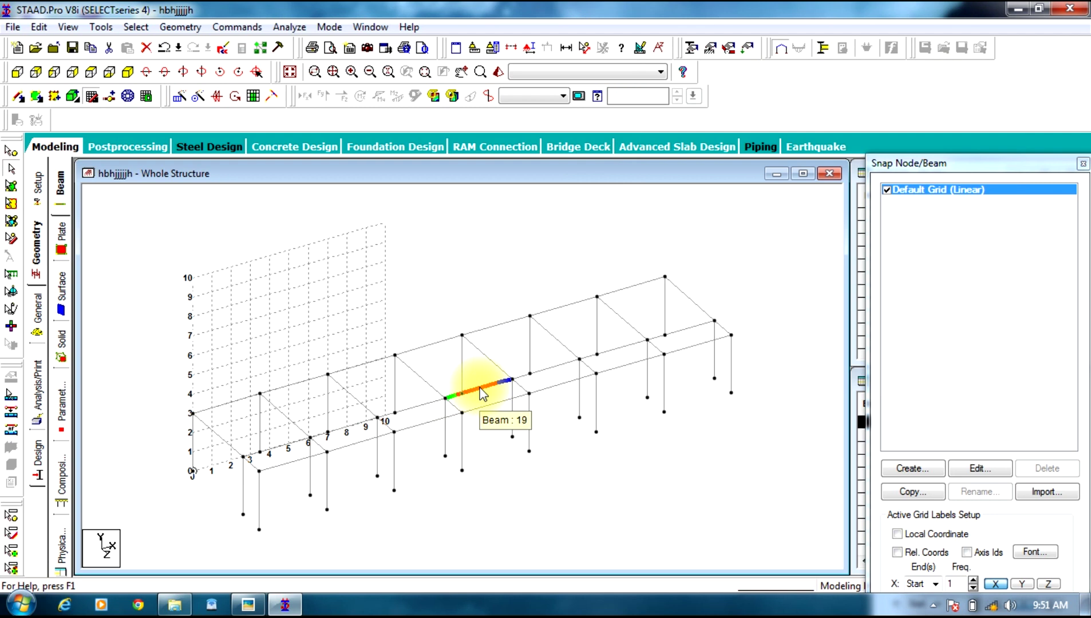
{"action": "key", "text": "Delete"}
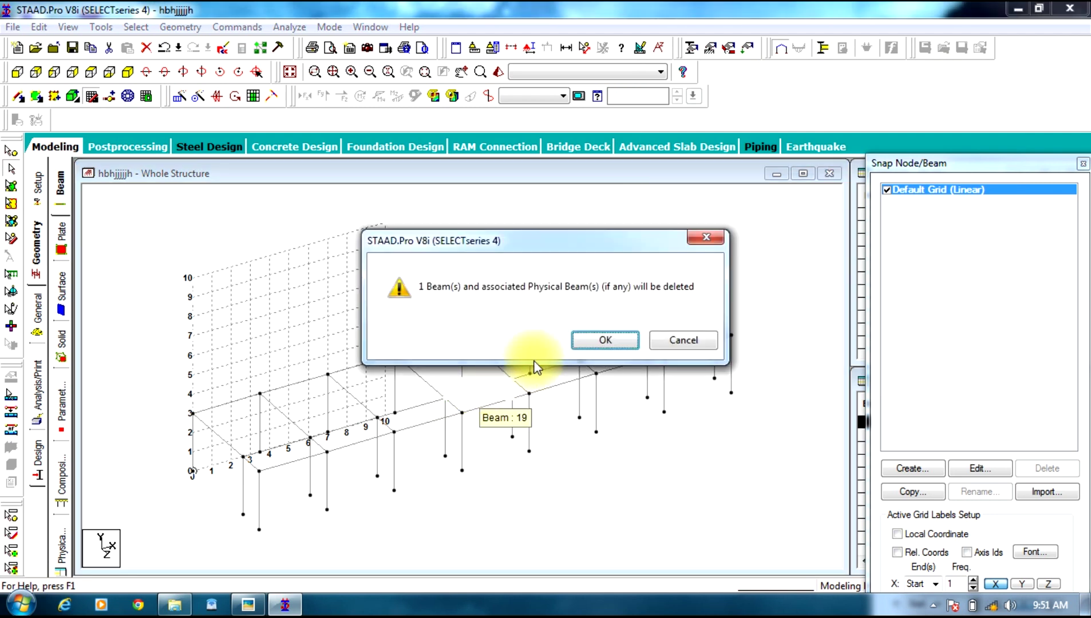
{"action": "left_click", "coordinate": [604, 342]}
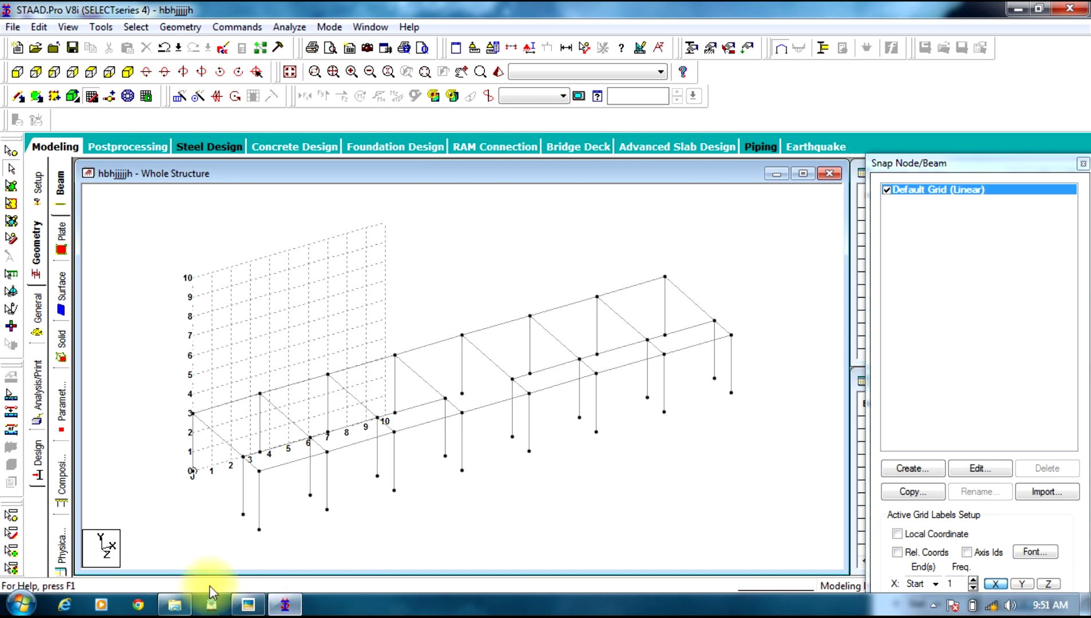
- Bring the floor-plan photo forward and zoom in and out to read it
{"action": "left_click", "coordinate": [246, 606]}
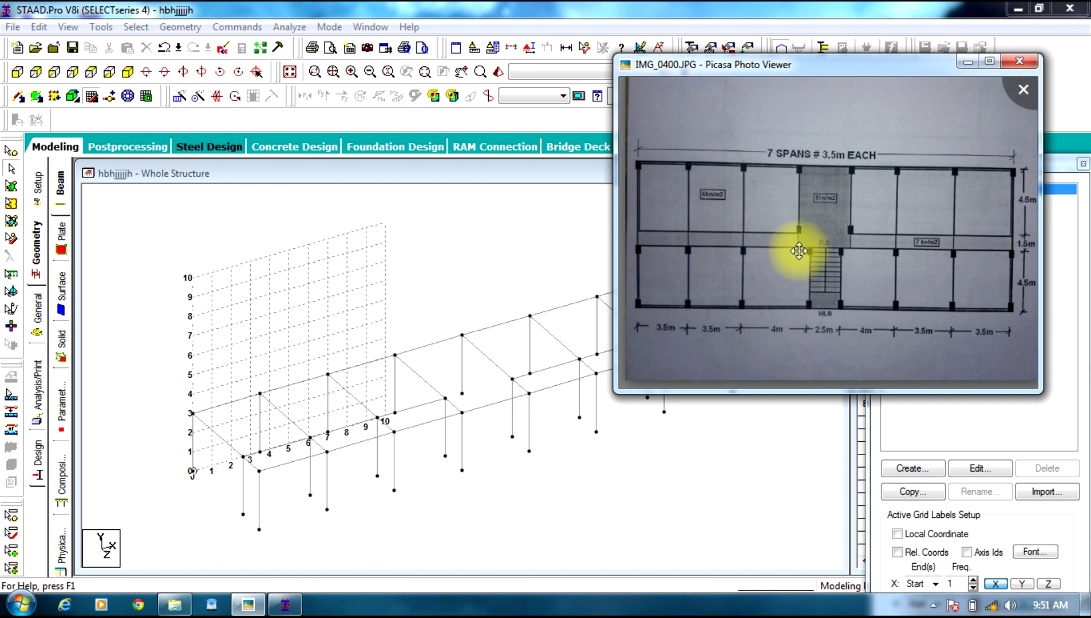
{"action": "scroll", "coordinate": [853, 244], "scroll_direction": "up", "scroll_amount": 3}
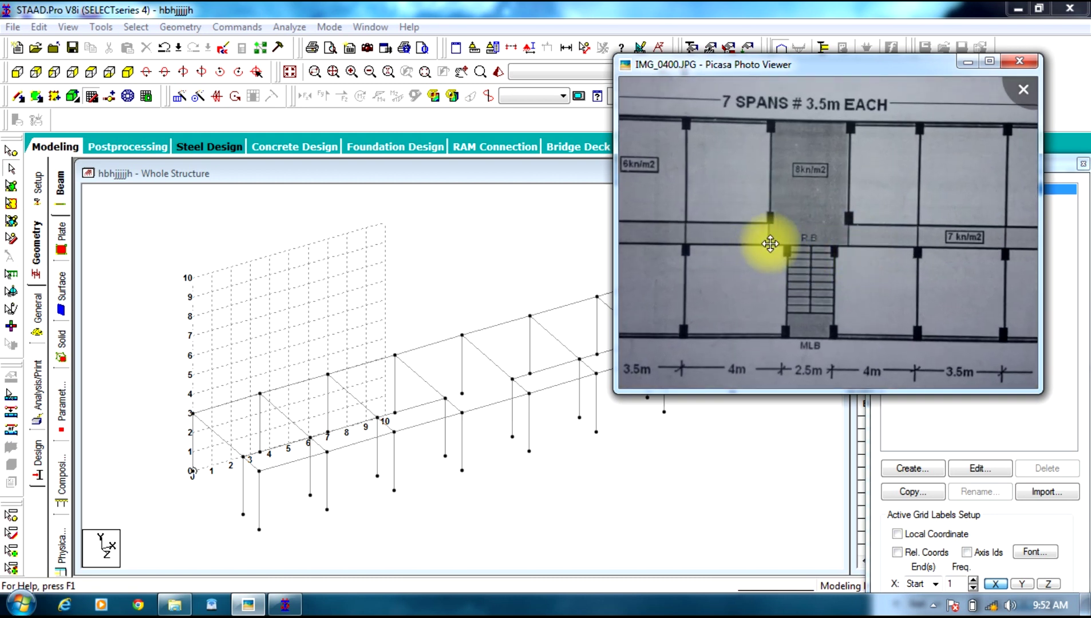
{"action": "scroll", "coordinate": [770, 245], "scroll_direction": "down", "scroll_amount": 4}
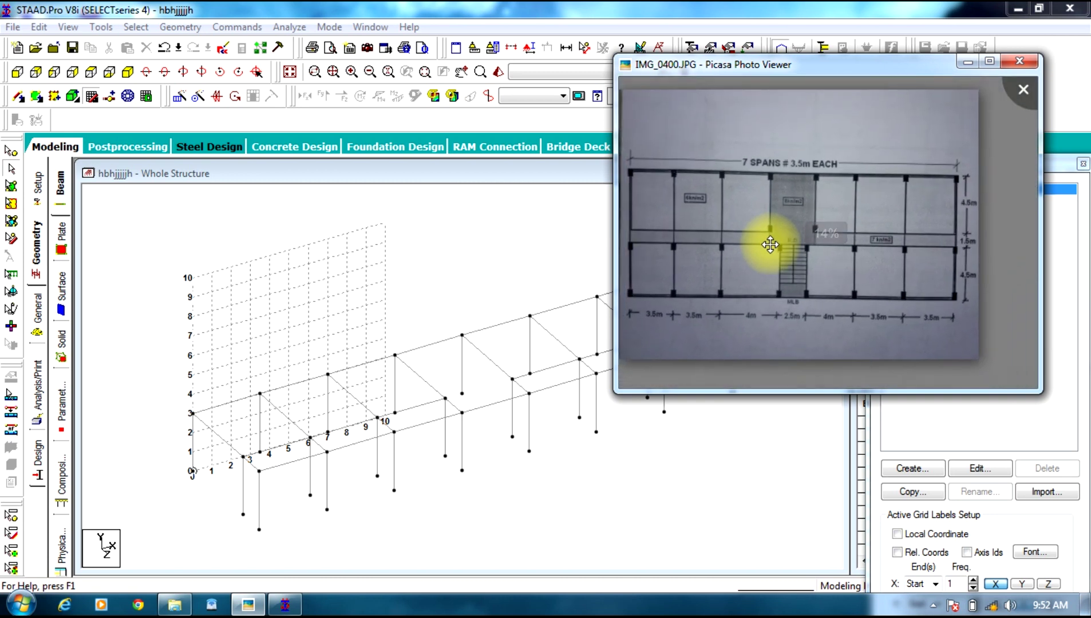
- Select the unwanted columns, delete them, and also remove the orphaned nodes
{"action": "left_click", "coordinate": [244, 476]}
{"action": "left_click", "coordinate": [309, 469], "text": "ctrl"}
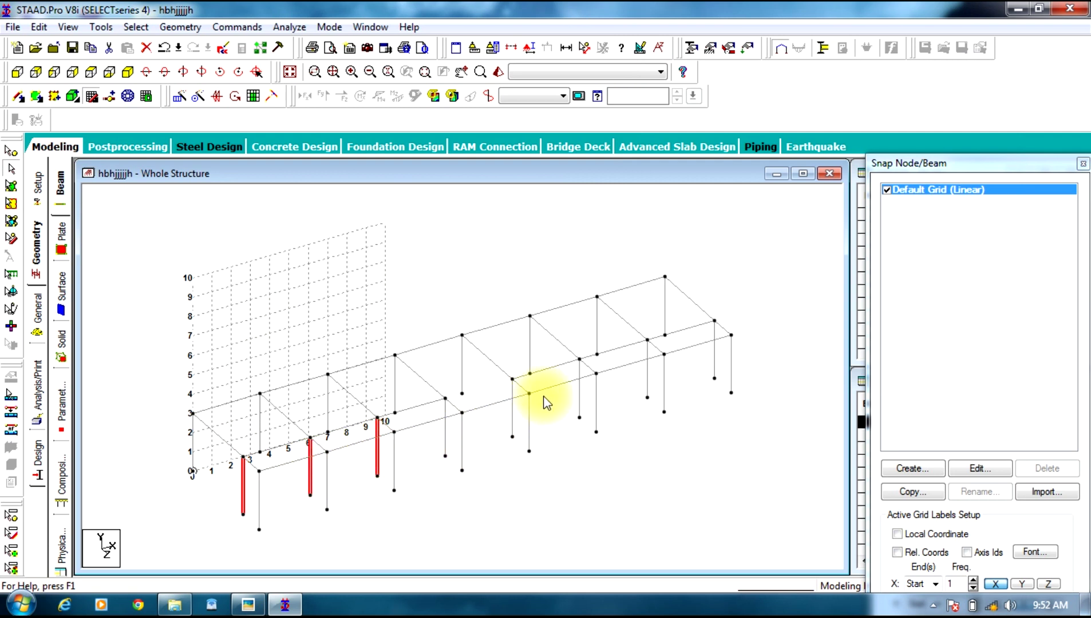
{"action": "left_click", "coordinate": [648, 373], "text": "ctrl"}
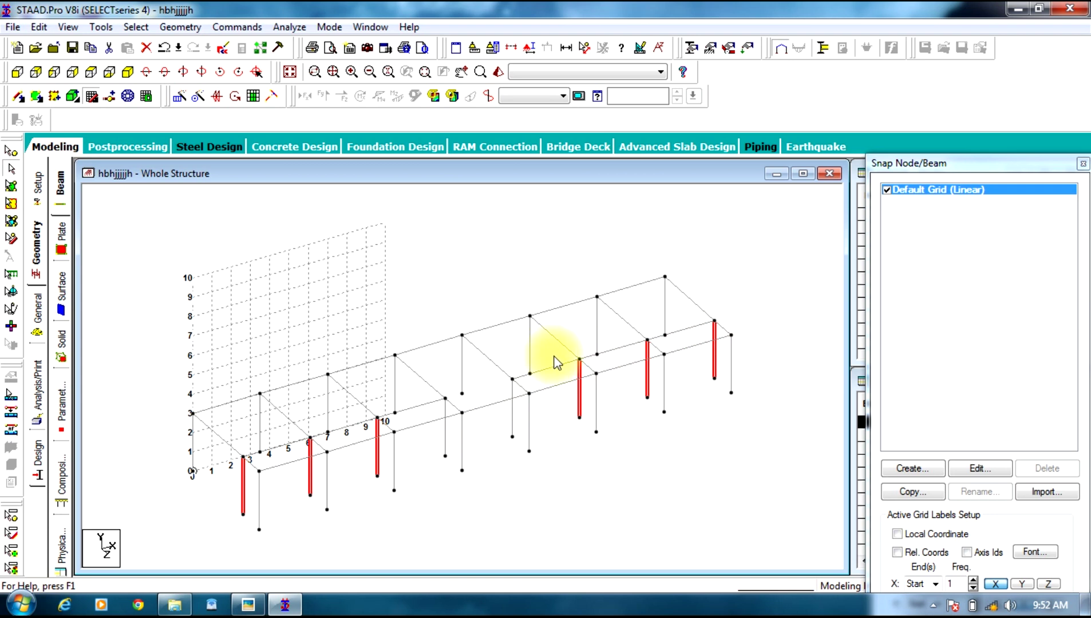
{"action": "key", "text": "Delete"}
{"action": "key", "text": "Return"}
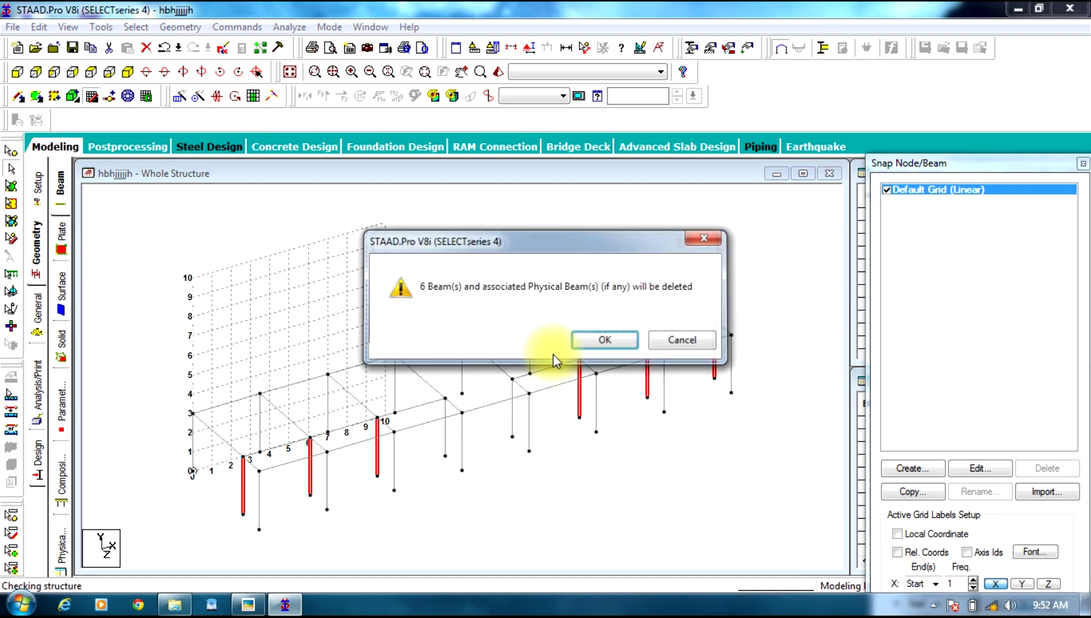
{"action": "left_click", "coordinate": [599, 341]}
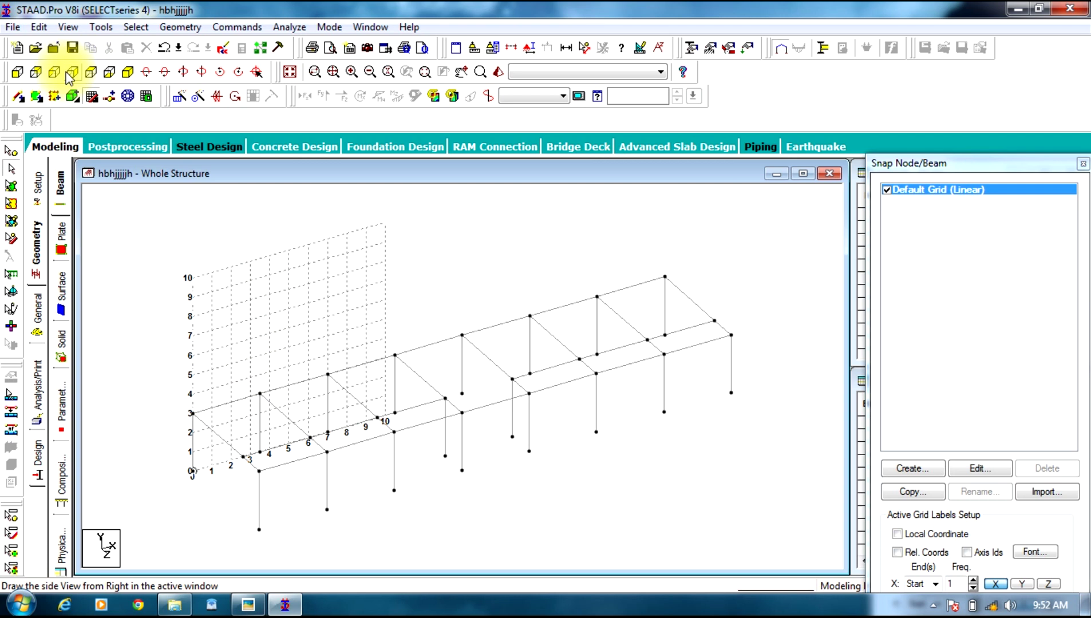
- Show the node and beam tables, rotate the view, and bring the floor-plan photo forward
{"action": "left_click", "coordinate": [92, 97]}
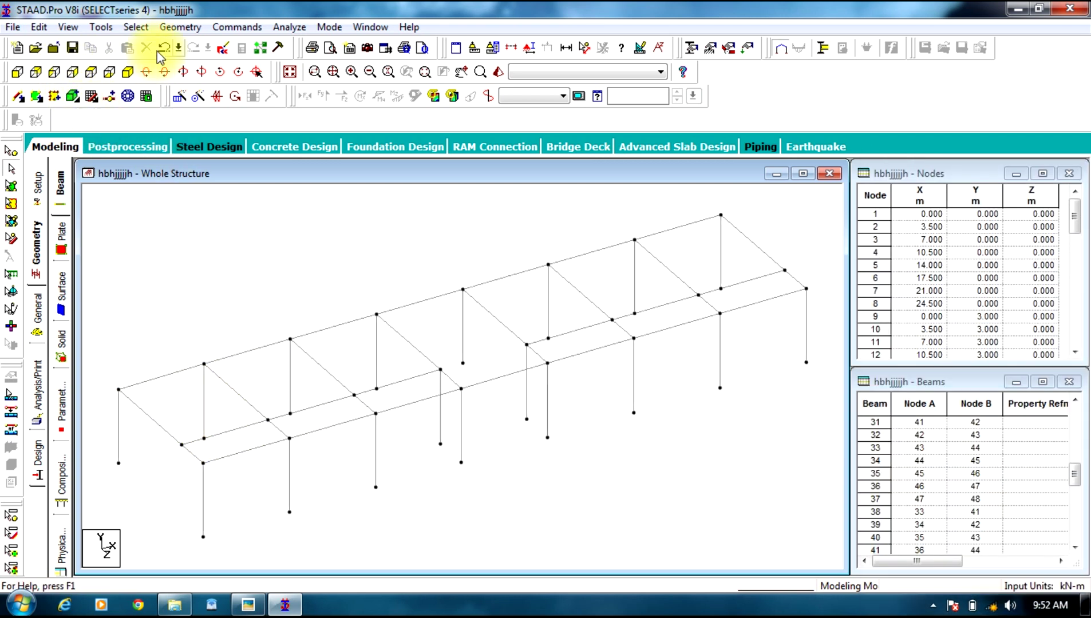
{"action": "left_click", "coordinate": [149, 74]}
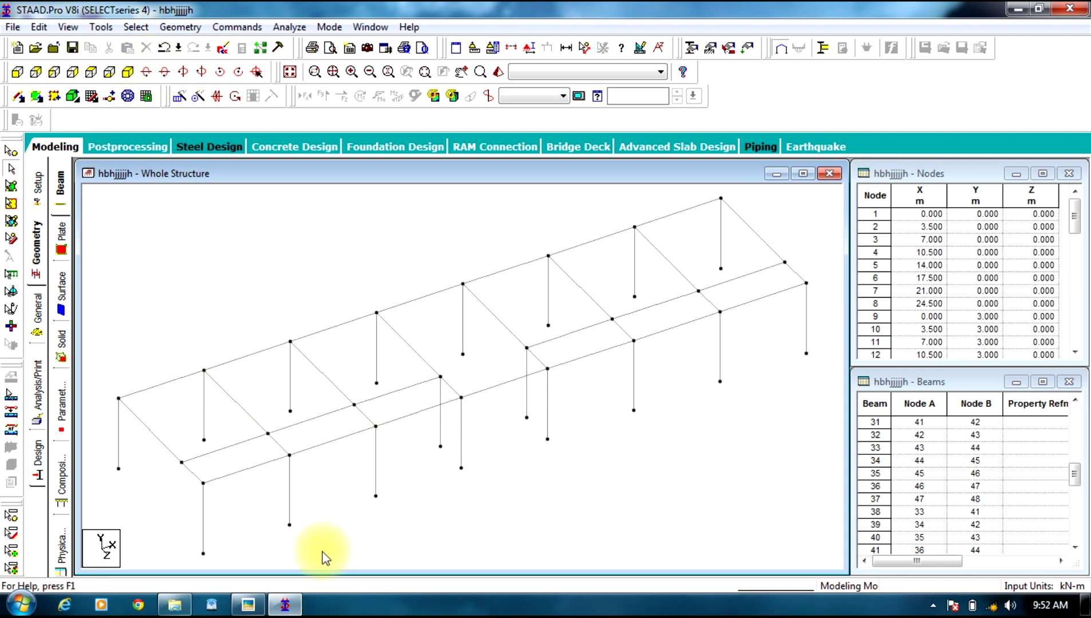
{"action": "left_click", "coordinate": [285, 607]}
{"action": "left_click", "coordinate": [284, 607]}
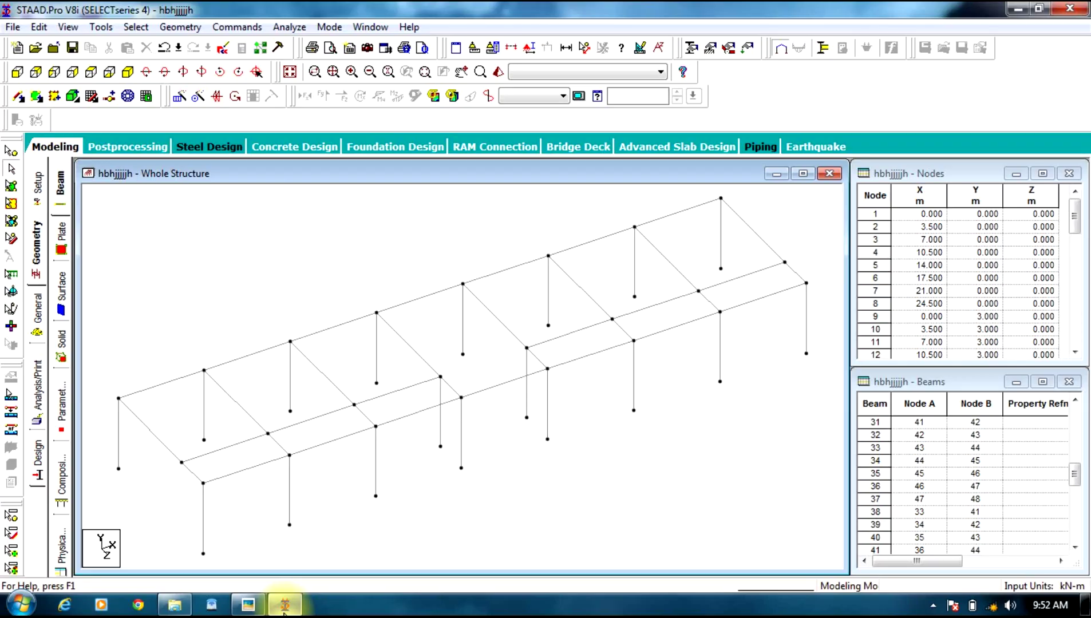
{"action": "left_click", "coordinate": [247, 606]}
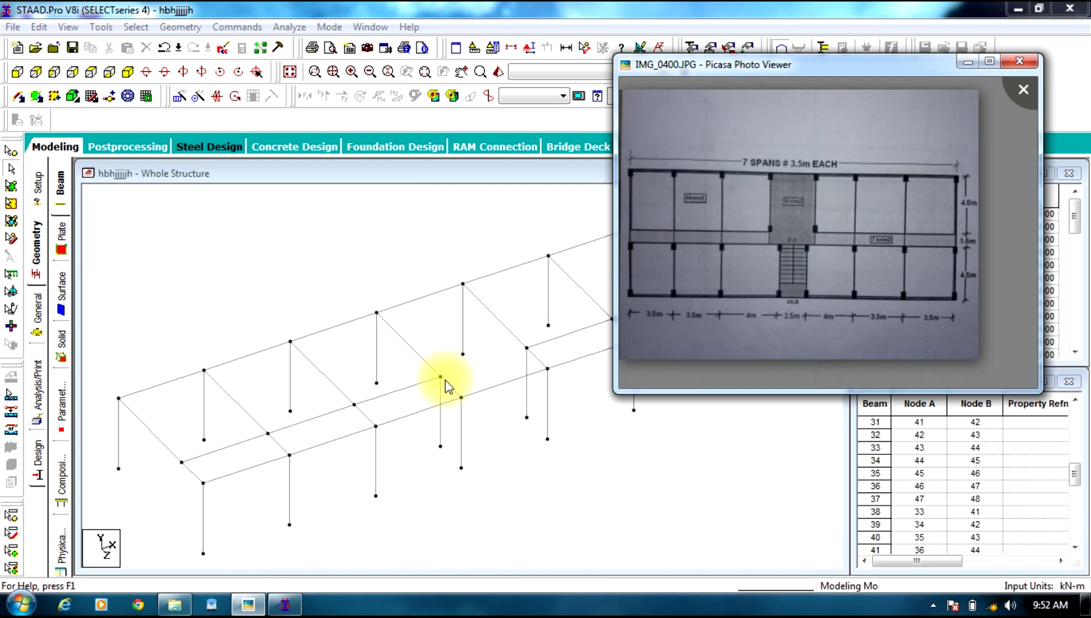
- Delete columns 41 and 42 along with their orphaned nodes
{"action": "left_click", "coordinate": [462, 441]}
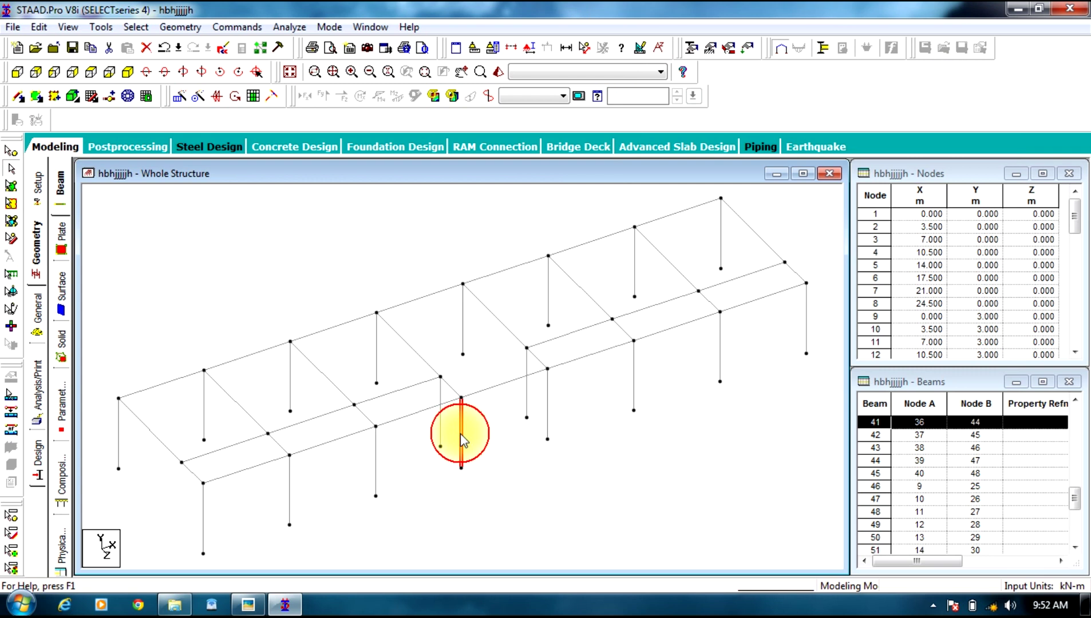
{"action": "left_click", "coordinate": [547, 406]}
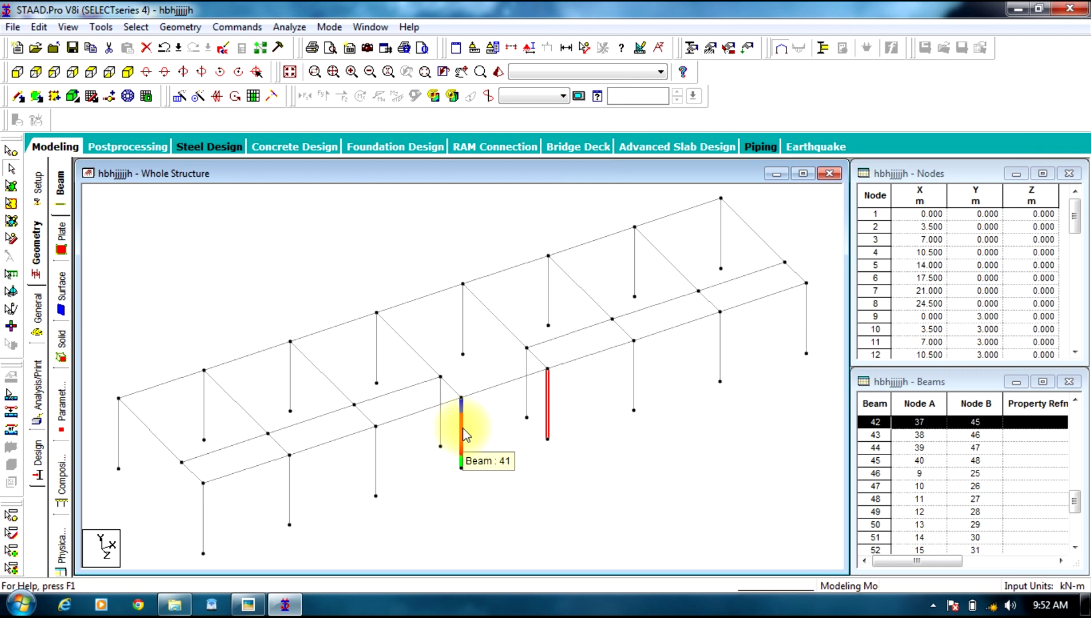
{"action": "key", "text": "Delete"}
{"action": "key", "text": "Return"}
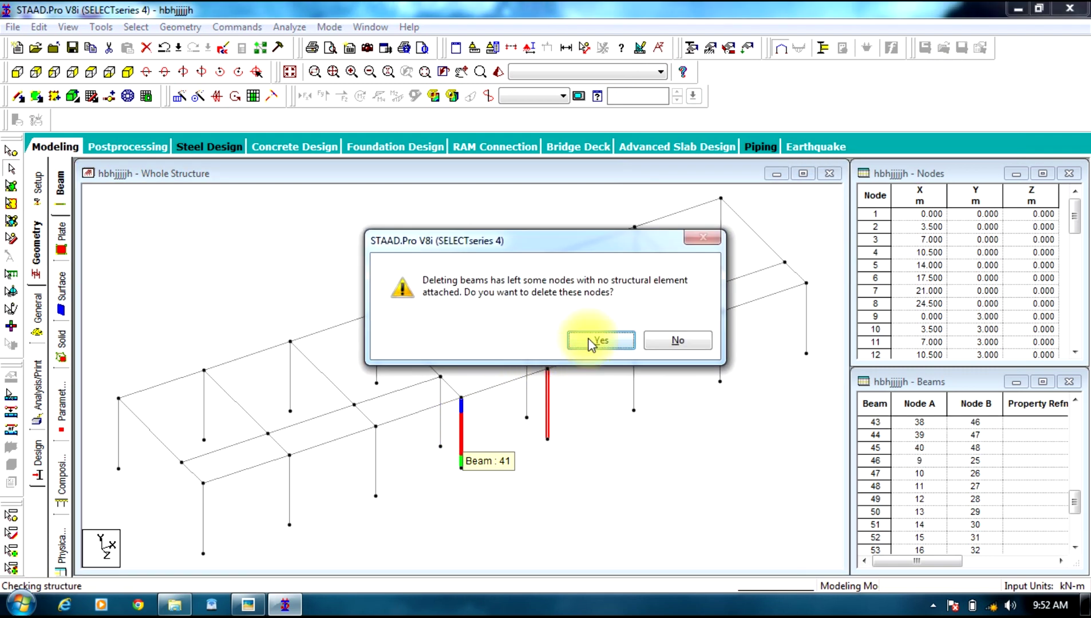
{"action": "left_click", "coordinate": [596, 342]}
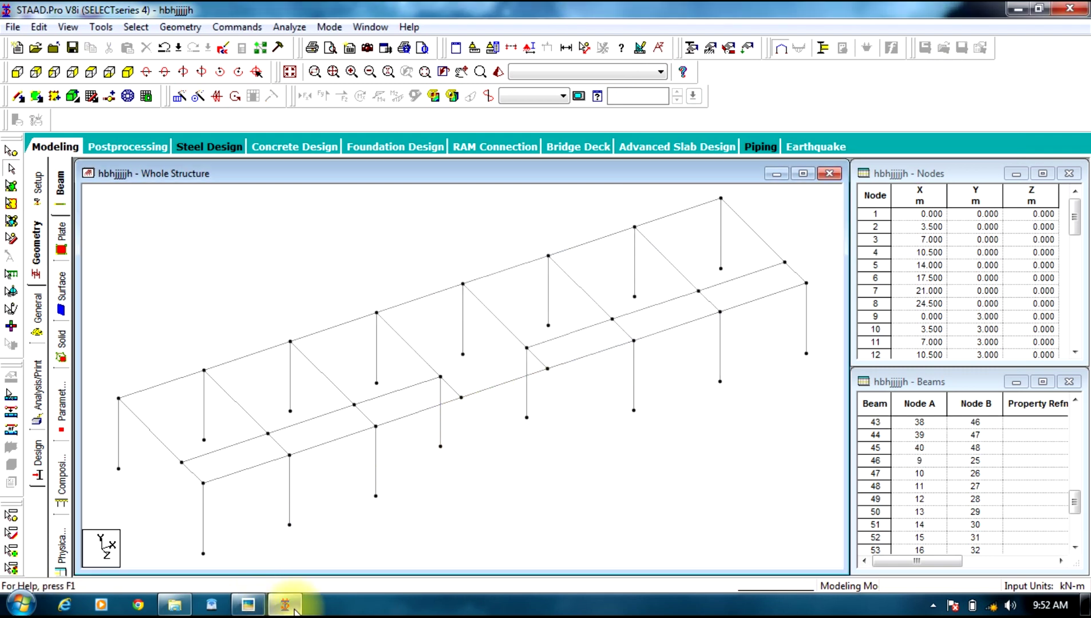
{"action": "mouse_move", "coordinate": [298, 611]}
{"action": "left_click", "coordinate": [249, 606]}
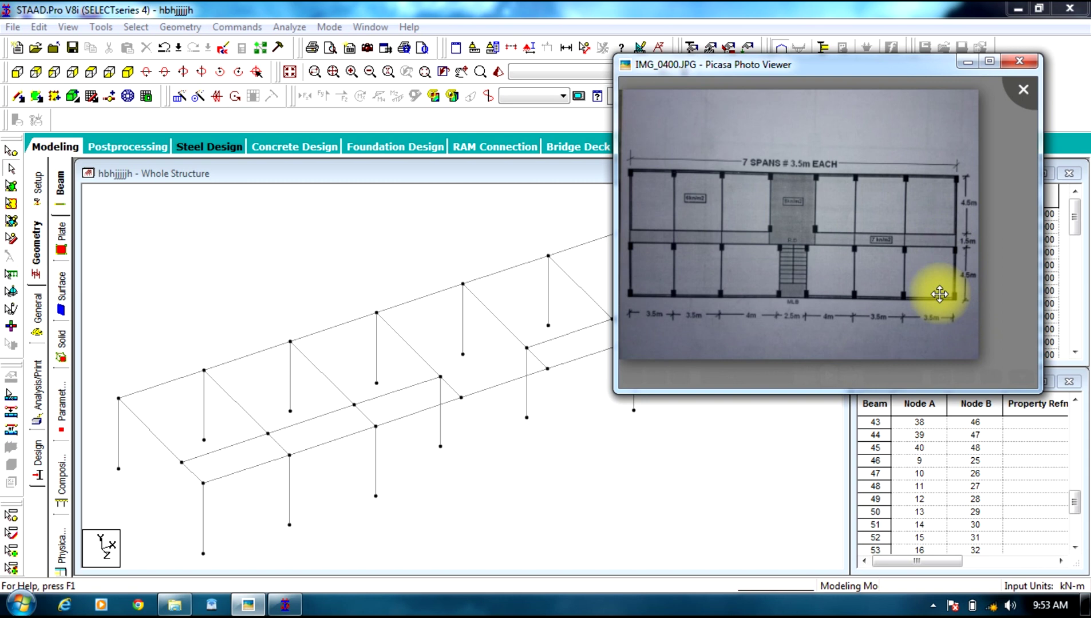
- Reopen the Structure Wizard from the Geometry menu
{"action": "mouse_move", "coordinate": [952, 305]}
{"action": "left_click", "coordinate": [175, 27]}
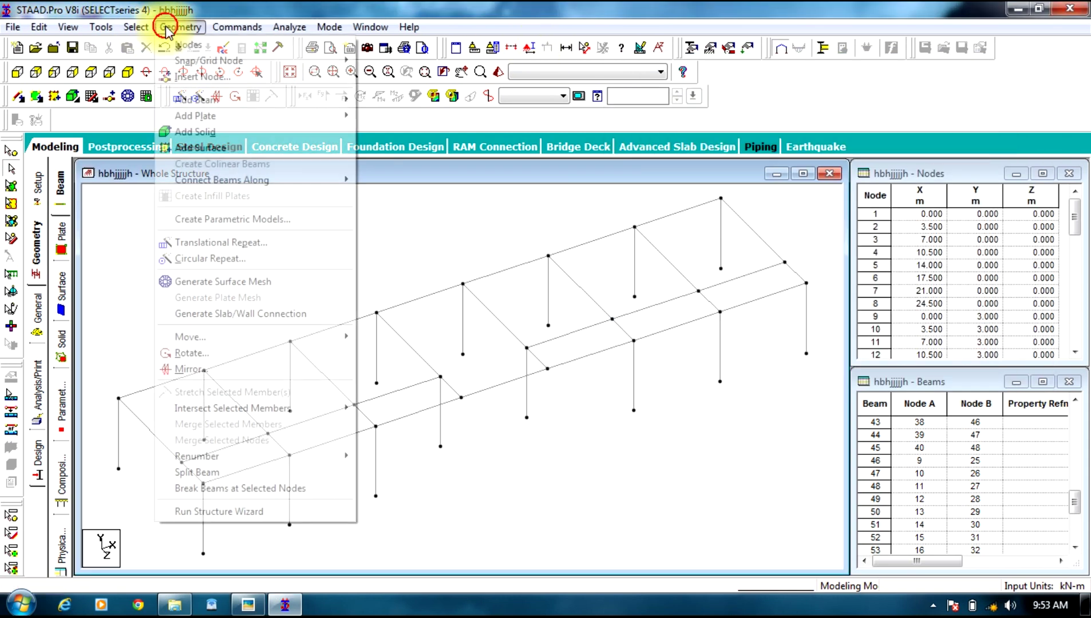
{"action": "left_click", "coordinate": [166, 511]}
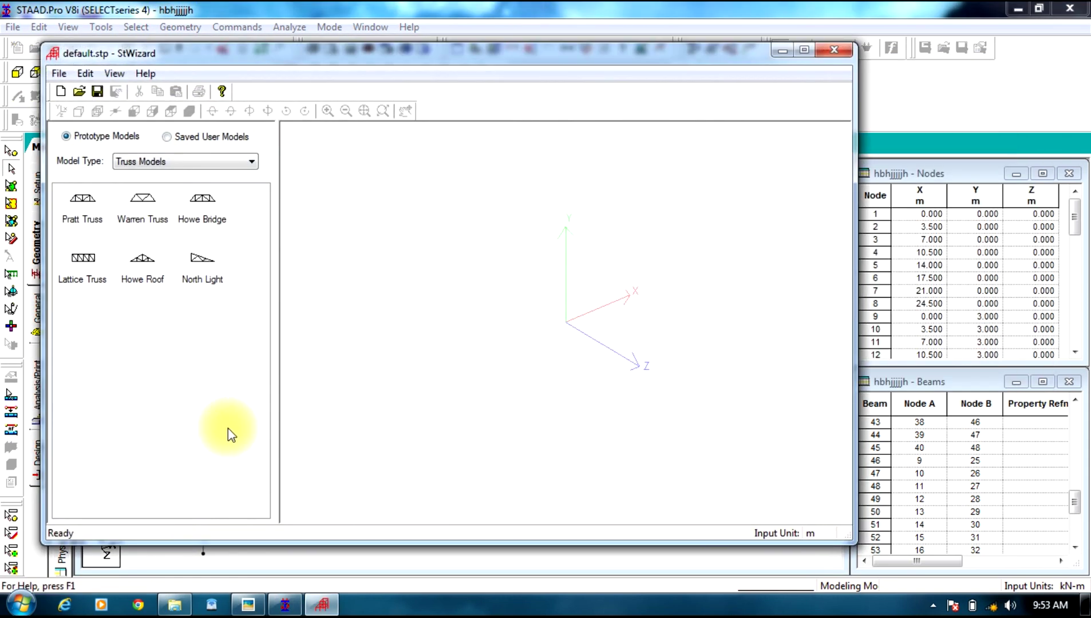
{"action": "left_click", "coordinate": [176, 170]}
{"action": "left_click", "coordinate": [143, 175]}
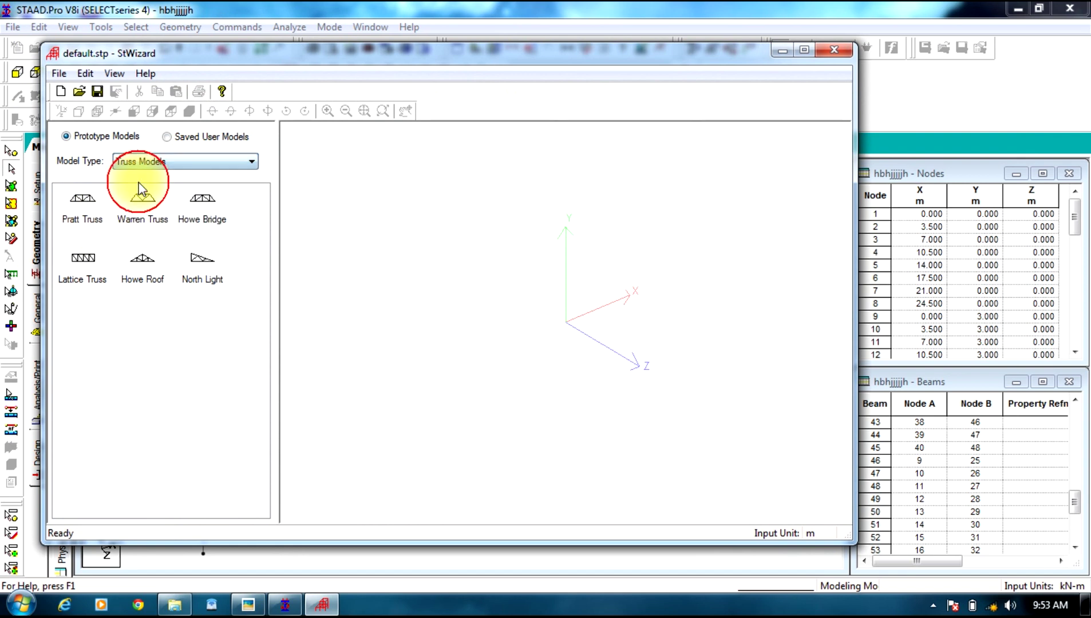
- Pick the Bay Frame prototype under Frame Models and enter a 24.5 m length
{"action": "left_click", "coordinate": [142, 167]}
{"action": "left_click", "coordinate": [137, 181]}
{"action": "double_click", "coordinate": [84, 200]}
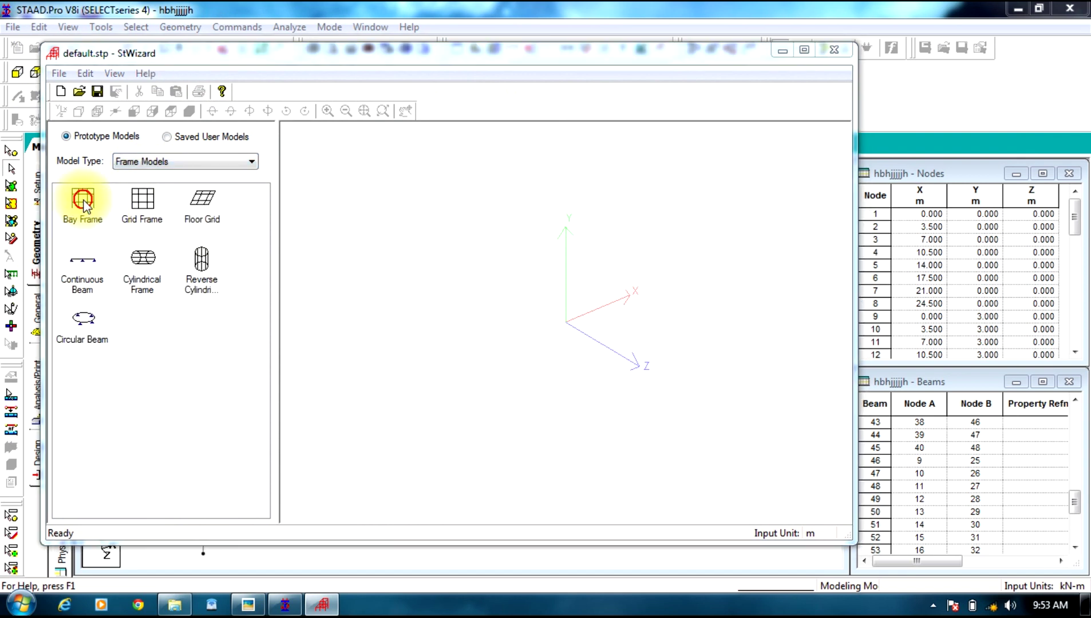
{"action": "left_click", "coordinate": [359, 302]}
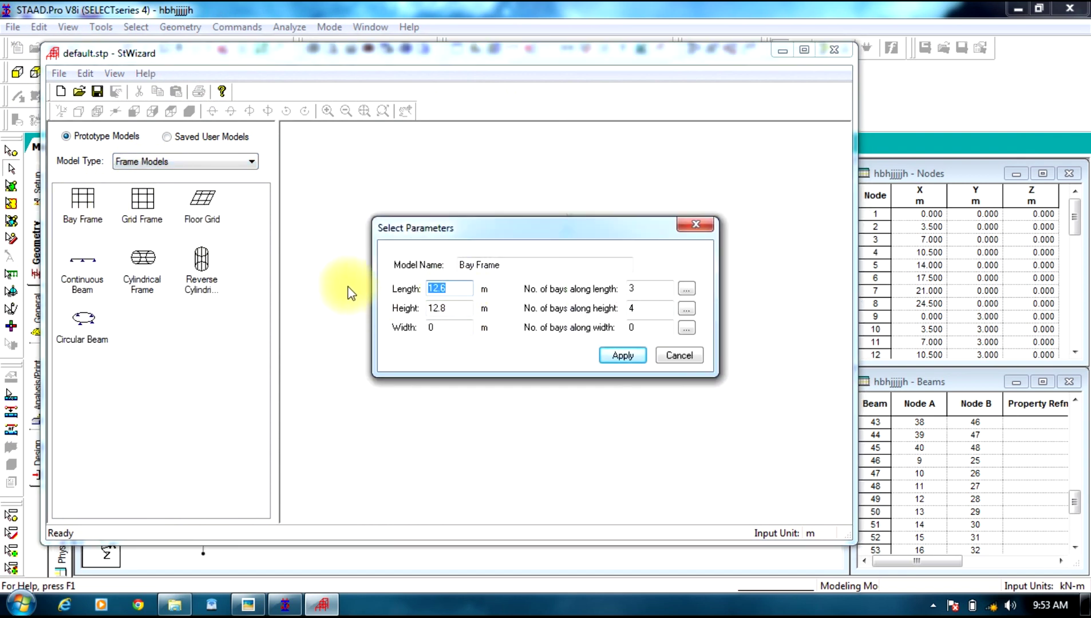
{"action": "type", "text": "24"}
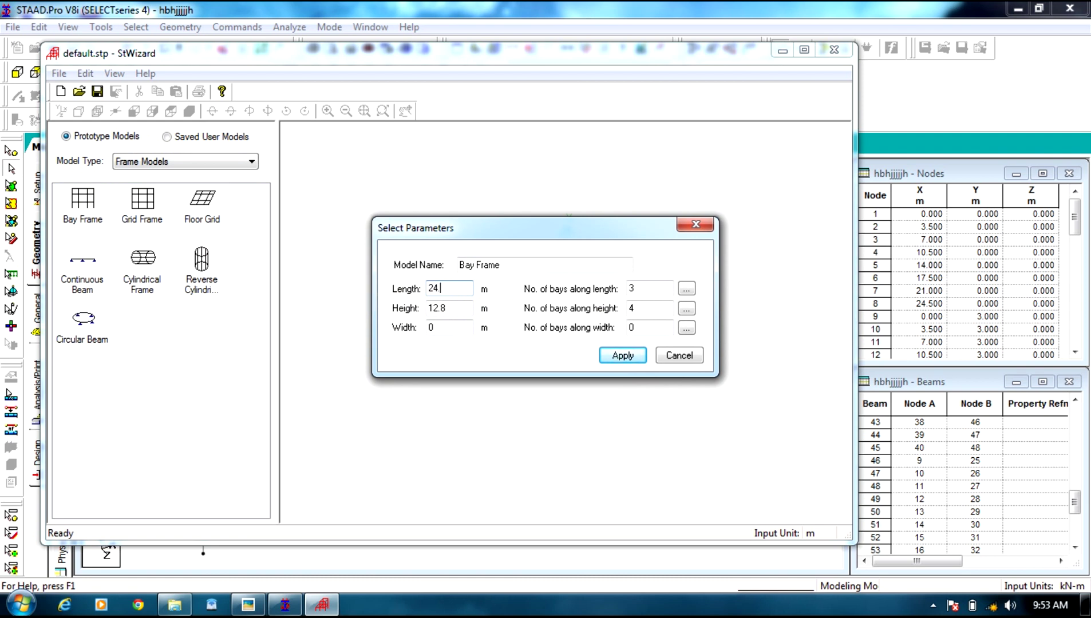
{"action": "type", "text": ".5"}
{"action": "key", "text": "Tab"}
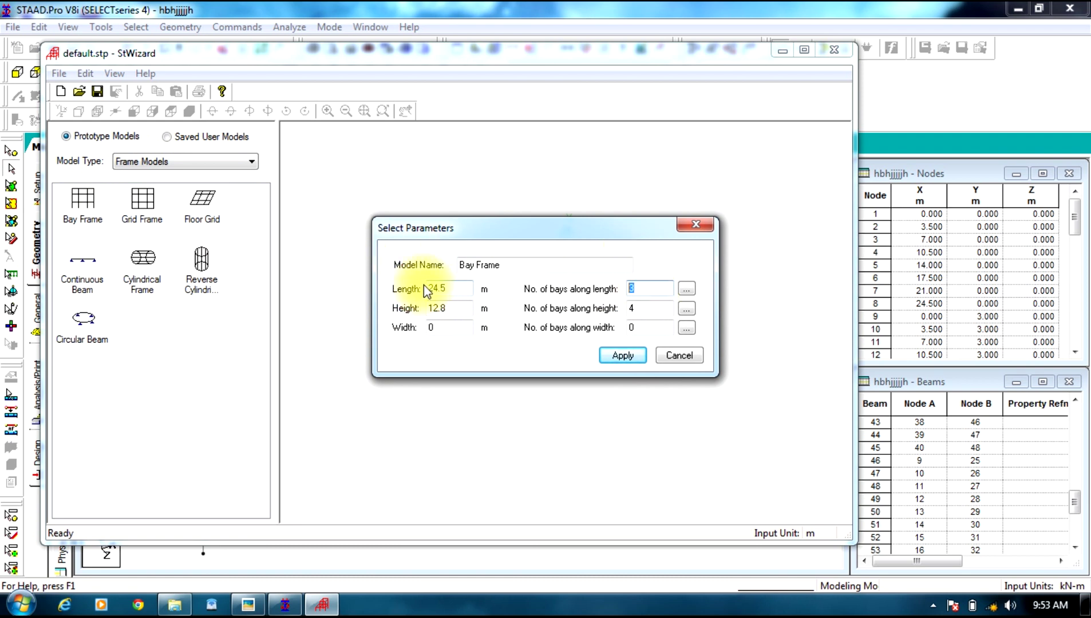
- Enter 7 length bays and, checking the plan, set bay 3 to 4 m and bay 4 to 2.5 m
{"action": "type", "text": "7"}
{"action": "left_click", "coordinate": [682, 290]}
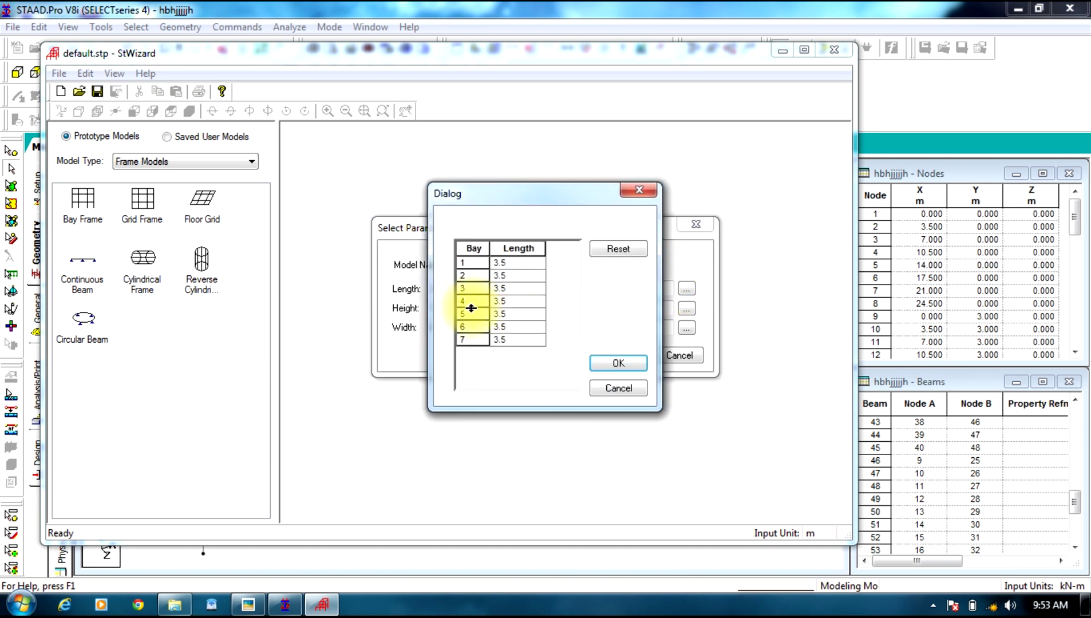
{"action": "left_click", "coordinate": [252, 602]}
{"action": "left_click", "coordinate": [990, 61]}
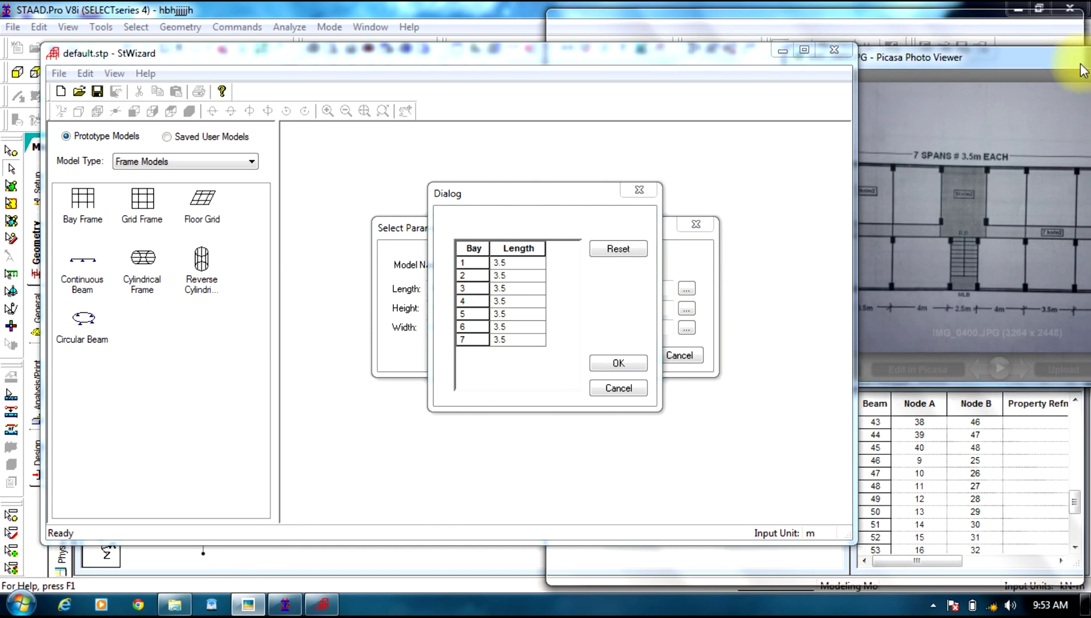
{"action": "left_click", "coordinate": [1039, 8]}
{"action": "left_click", "coordinate": [507, 291]}
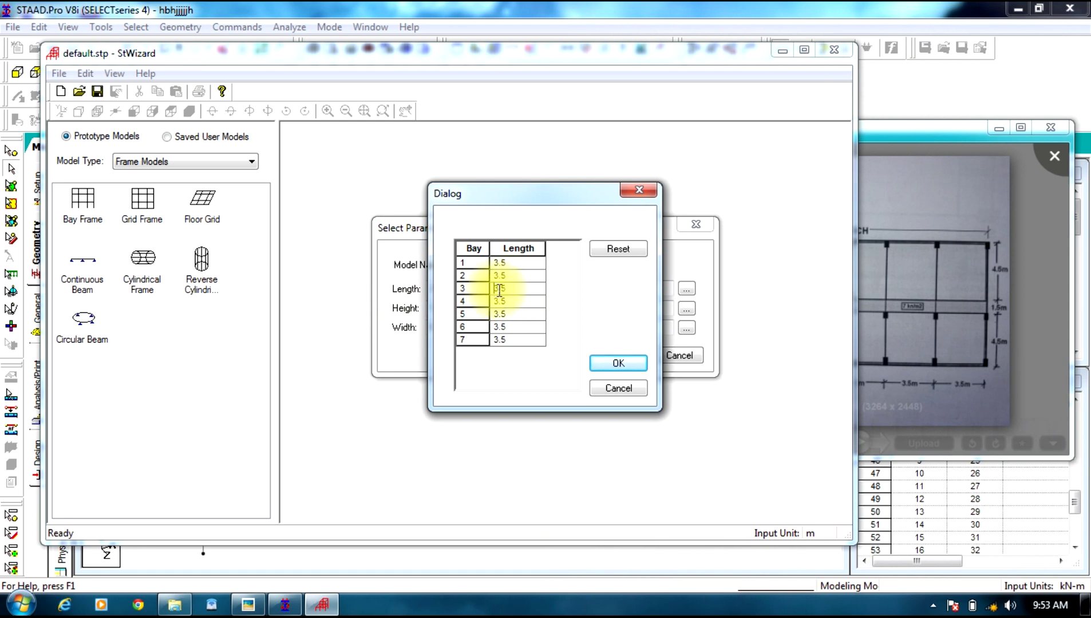
{"action": "left_click", "coordinate": [505, 288]}
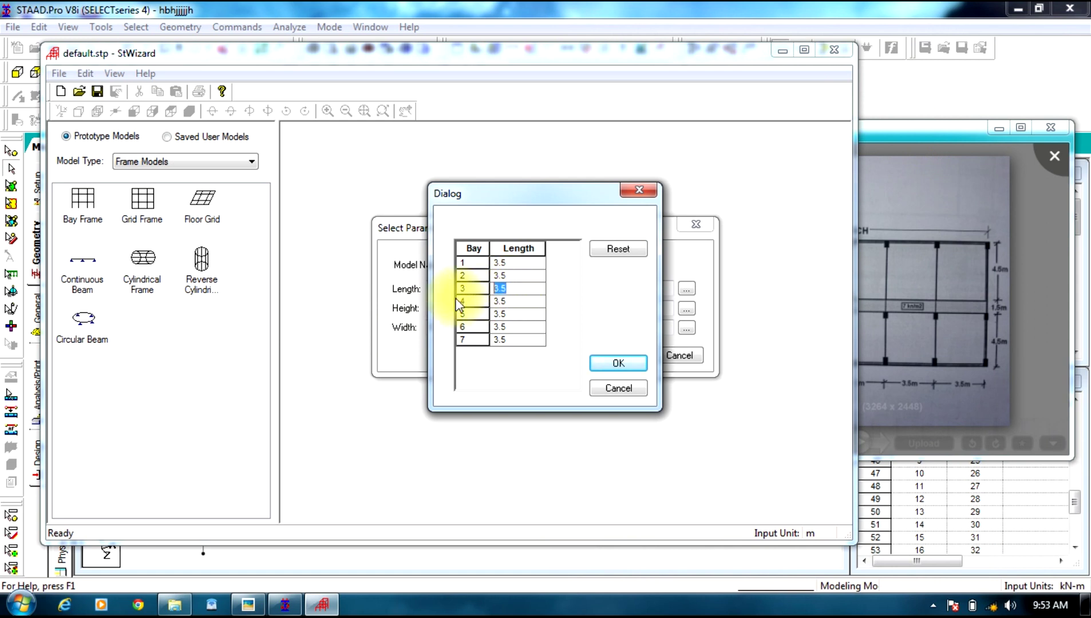
{"action": "left_click", "coordinate": [511, 300]}
{"action": "type", "text": "2."}
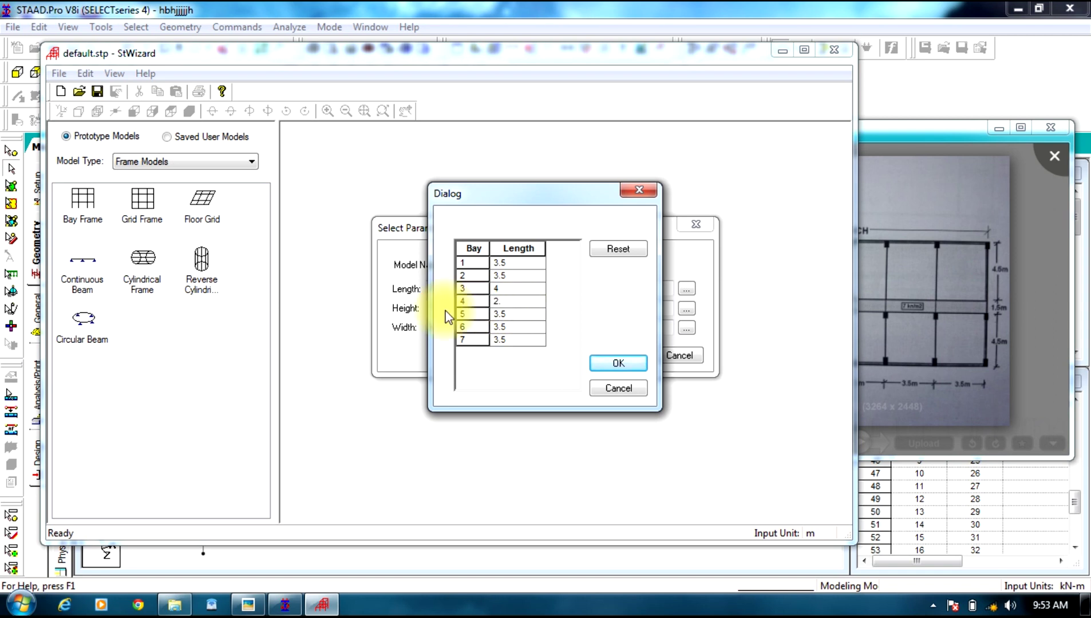
{"action": "type", "text": "5"}
{"action": "left_click", "coordinate": [513, 313]}
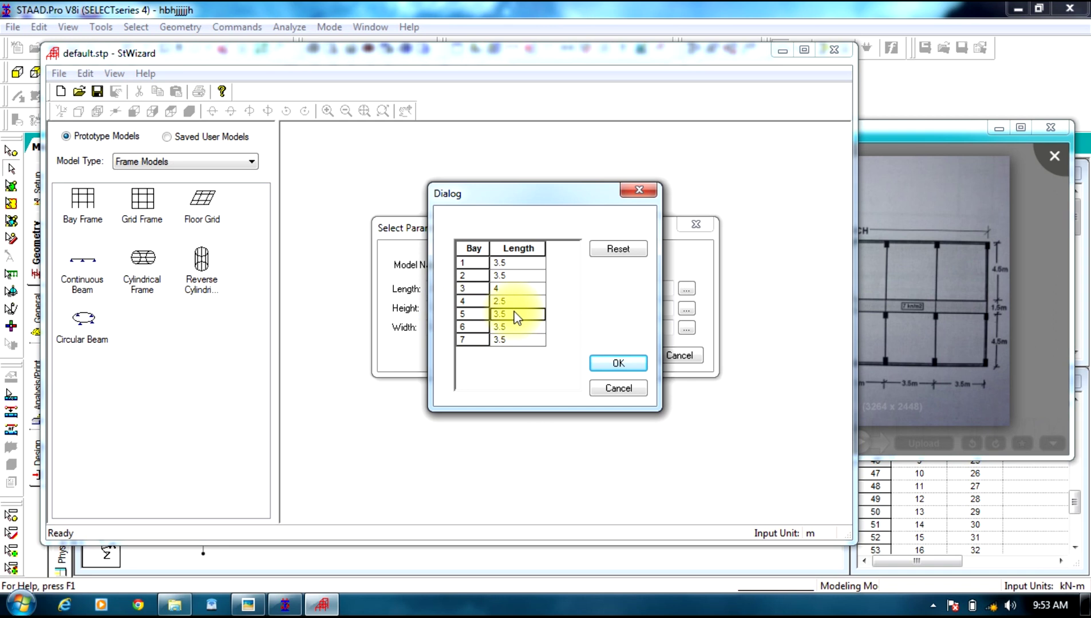
- Accept the bay lengths, then enter height 3 with 1 height bay and width 4.5
{"action": "left_click", "coordinate": [619, 363]}
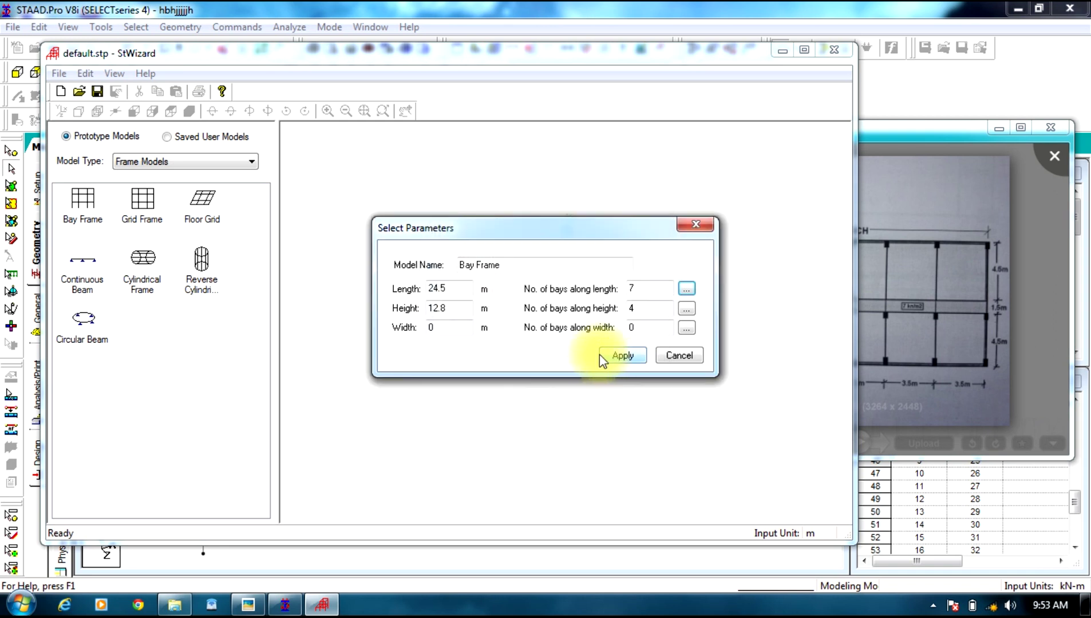
{"action": "left_click_drag", "start_coordinate": [462, 307], "coordinate": [405, 324]}
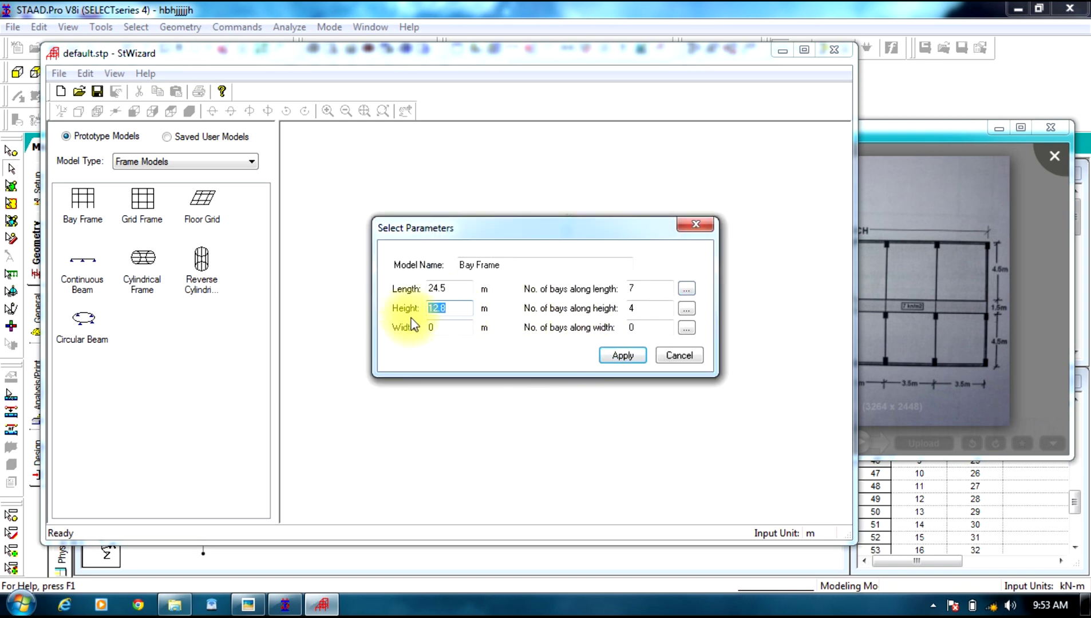
{"action": "type", "text": "3"}
{"action": "double_click", "coordinate": [632, 309]}
{"action": "type", "text": "1"}
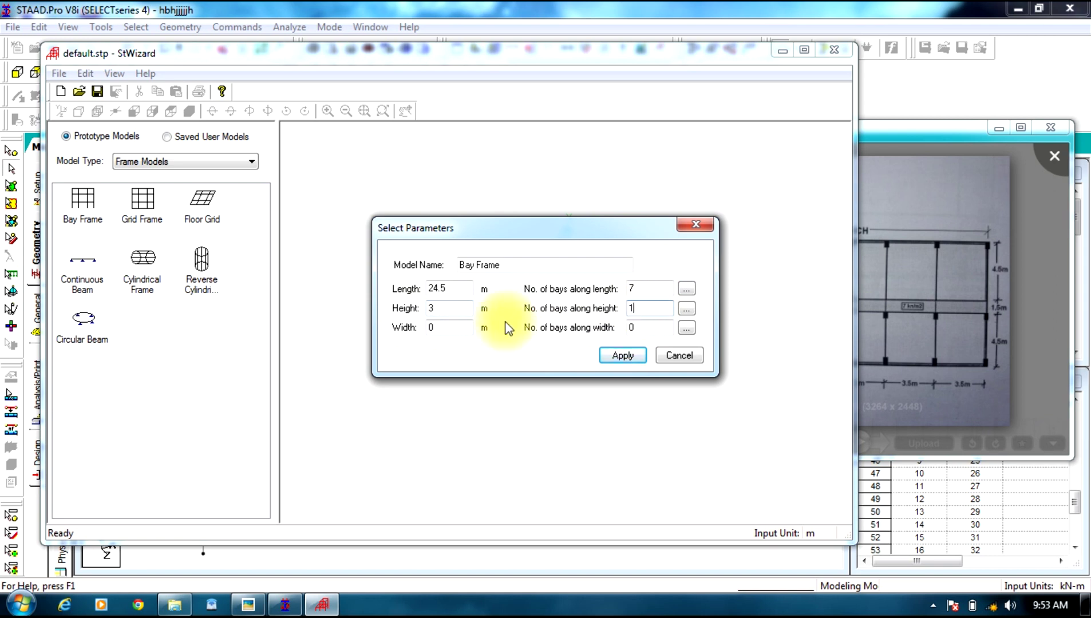
{"action": "double_click", "coordinate": [434, 328]}
{"action": "type", "text": "4"}
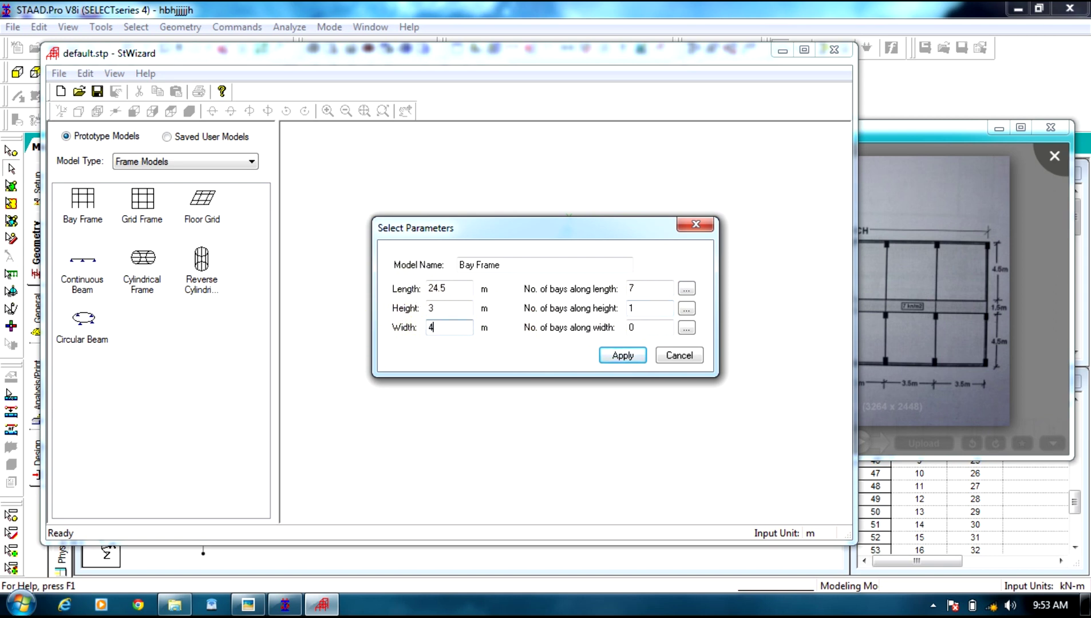
{"action": "type", "text": ".5"}
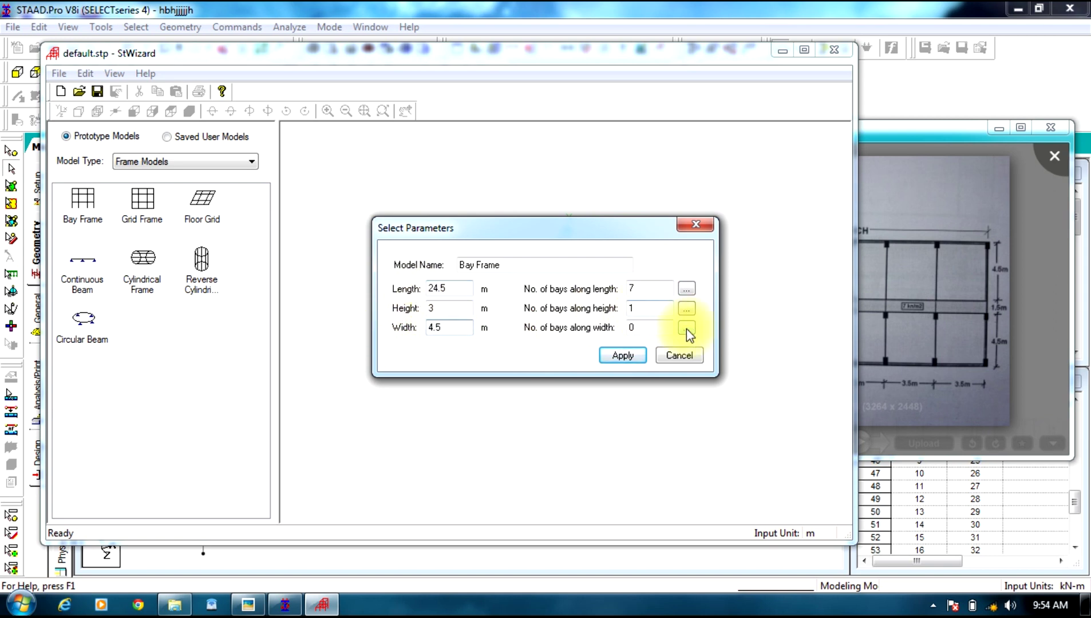
{"action": "double_click", "coordinate": [635, 328]}
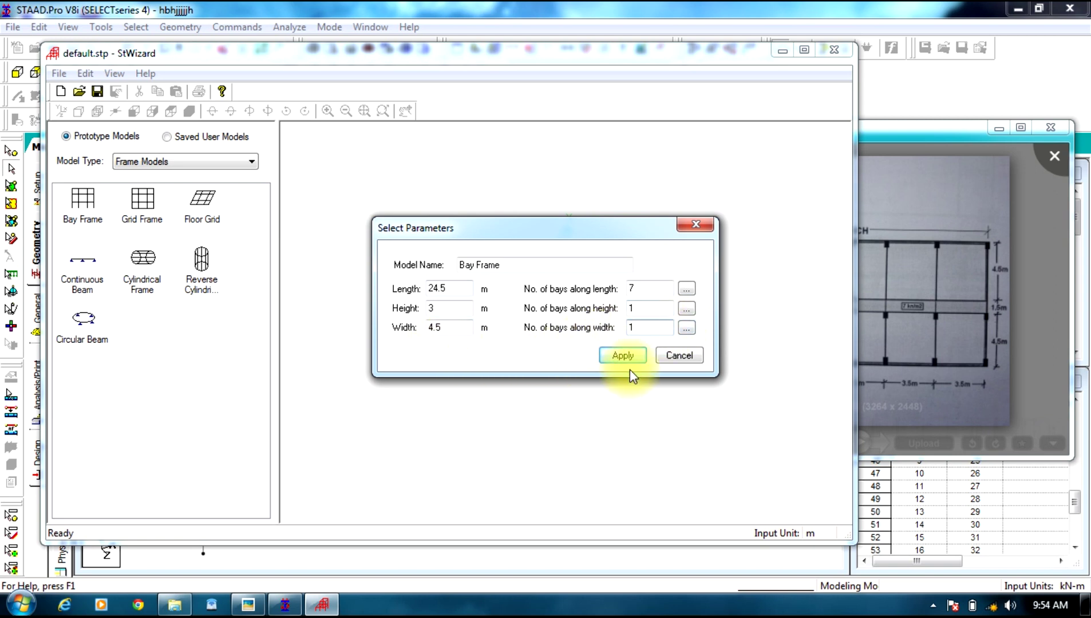
- Generate the seven-bay frame (3 m storey, 4.5 m width bay) and view it in plan and isometric
{"action": "left_click", "coordinate": [624, 354]}
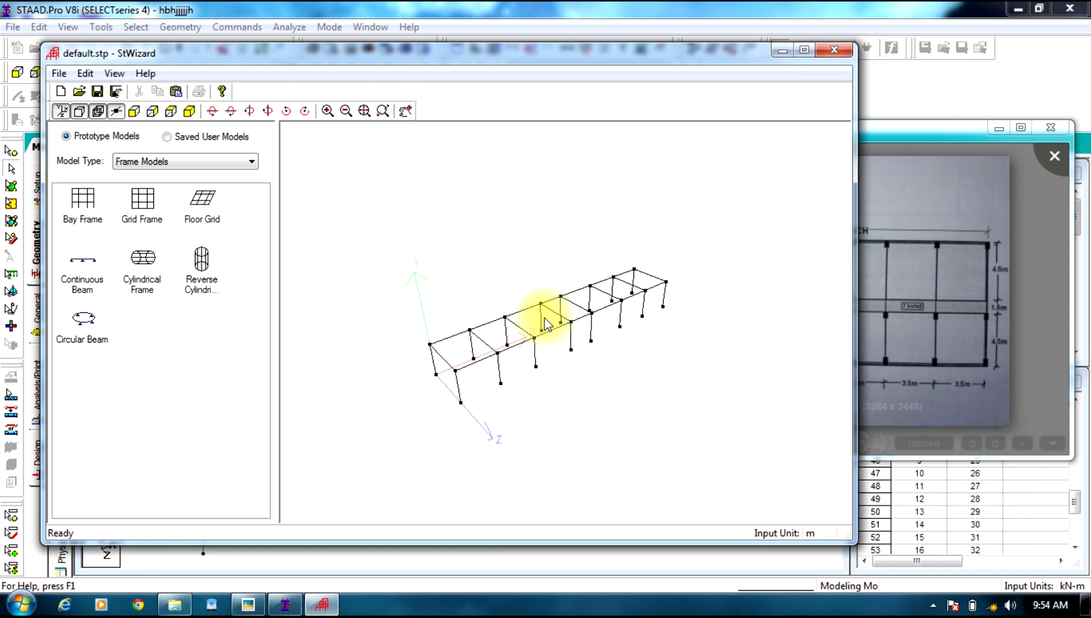
{"action": "left_click_drag", "start_coordinate": [585, 304], "coordinate": [719, 320]}
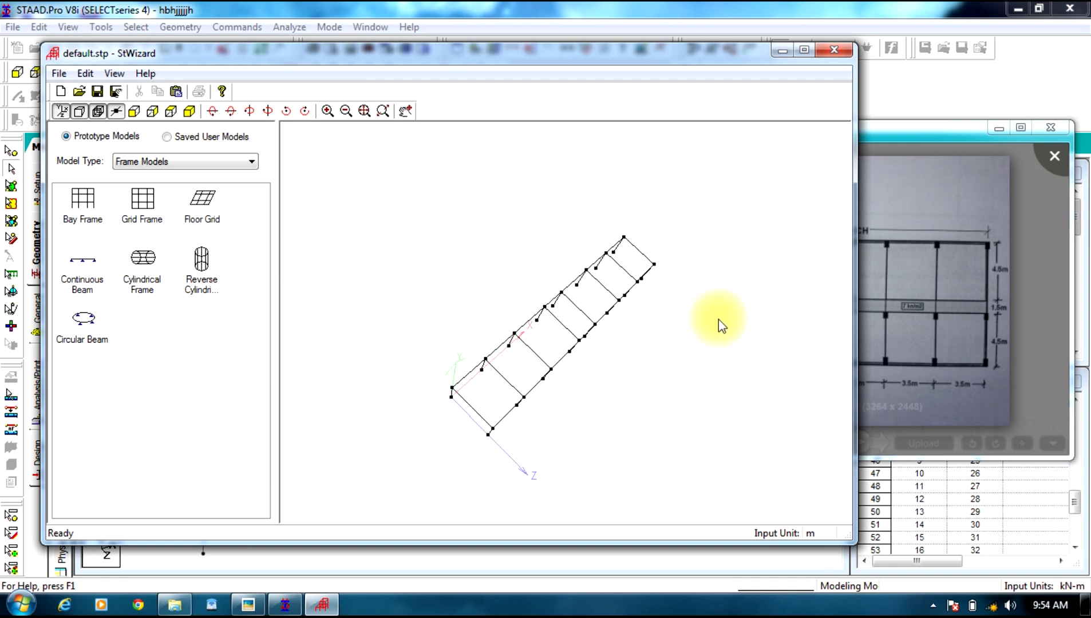
{"action": "left_click_drag", "start_coordinate": [561, 295], "coordinate": [466, 288]}
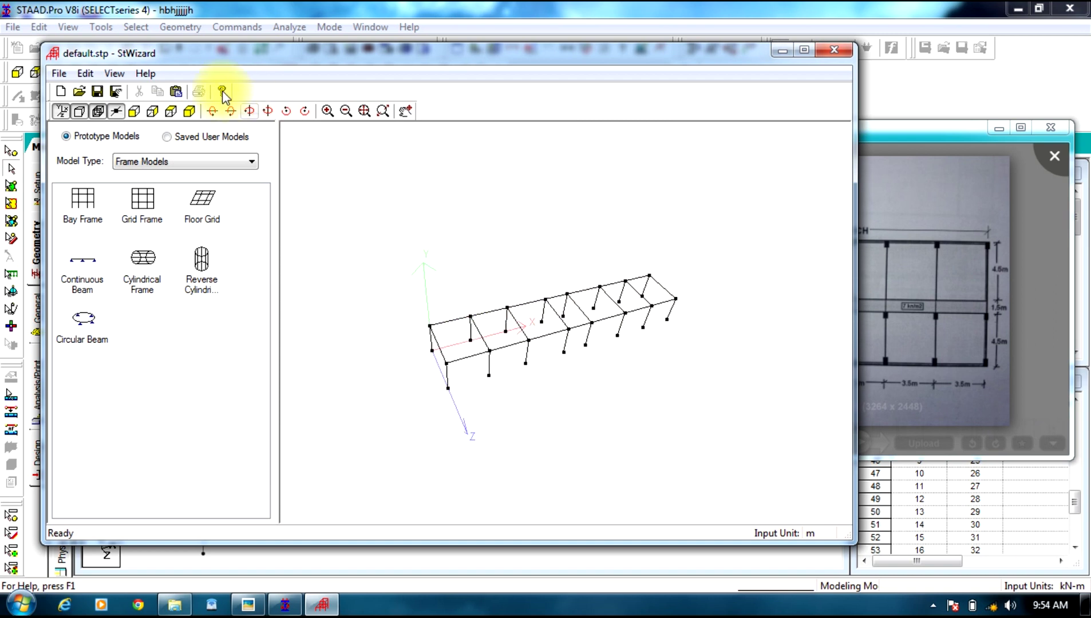
- Transfer the bay frame prototype into the main model, pasted with a Z offset of 6 m
{"action": "left_click", "coordinate": [175, 92]}
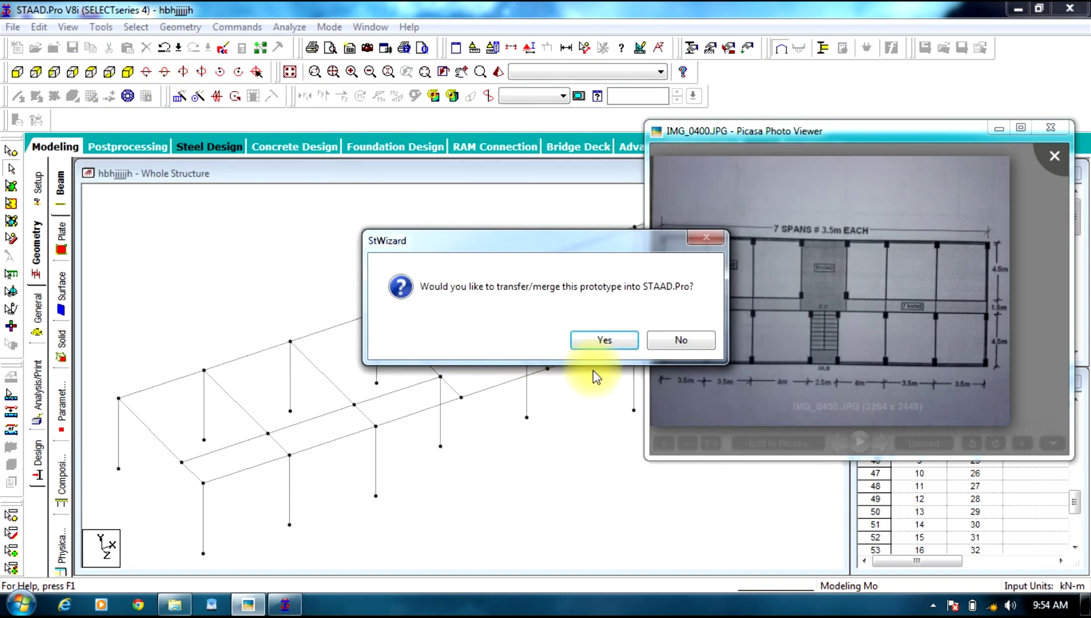
{"action": "left_click", "coordinate": [590, 343]}
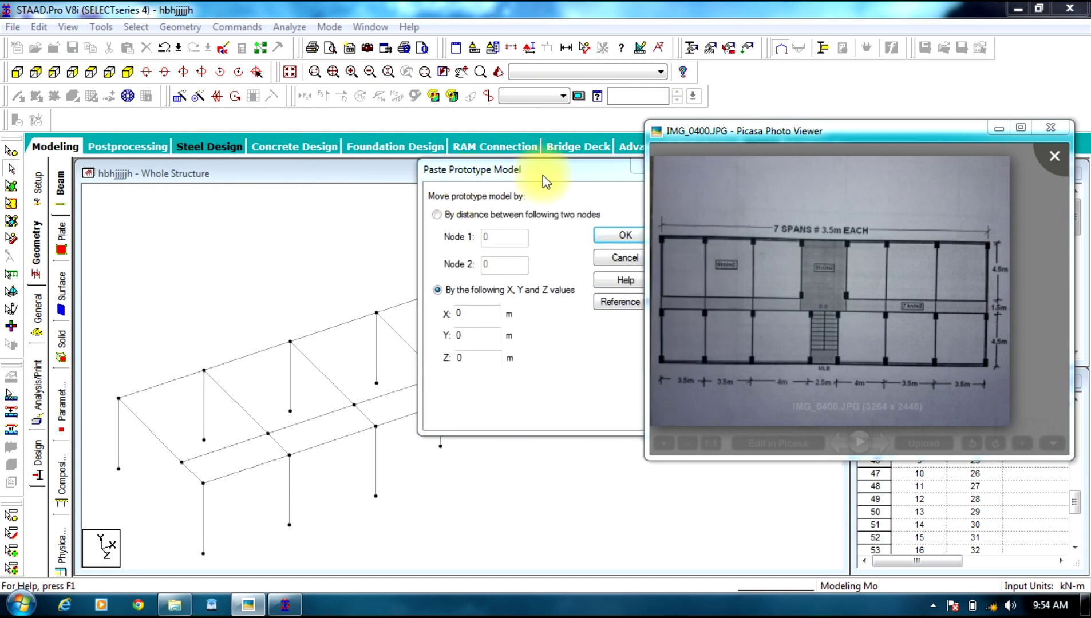
{"action": "left_click_drag", "start_coordinate": [543, 175], "coordinate": [608, 194]}
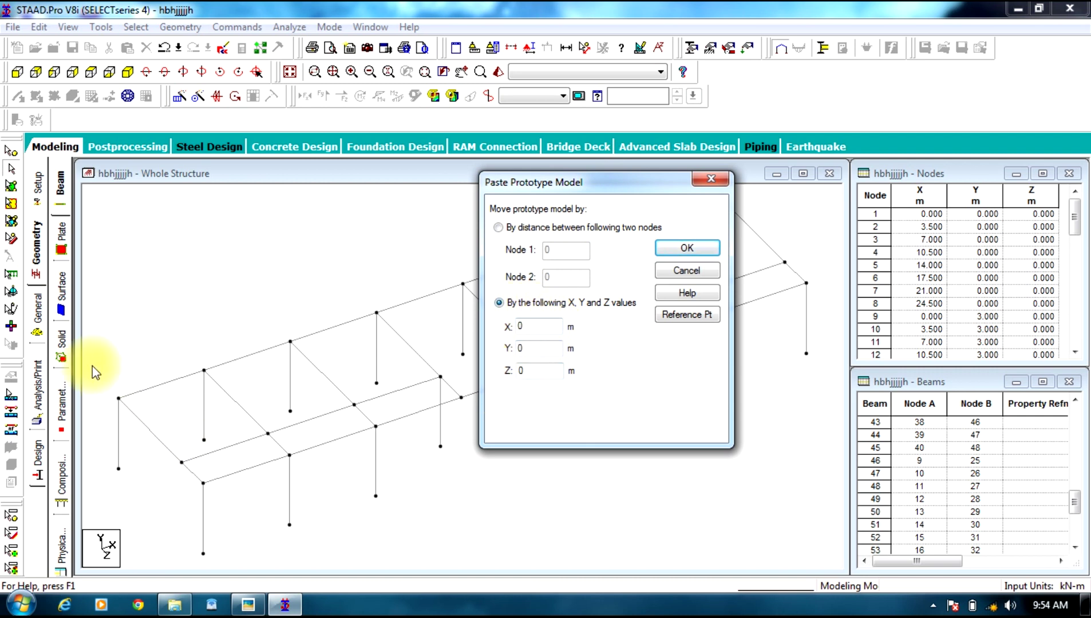
{"action": "left_click", "coordinate": [159, 204]}
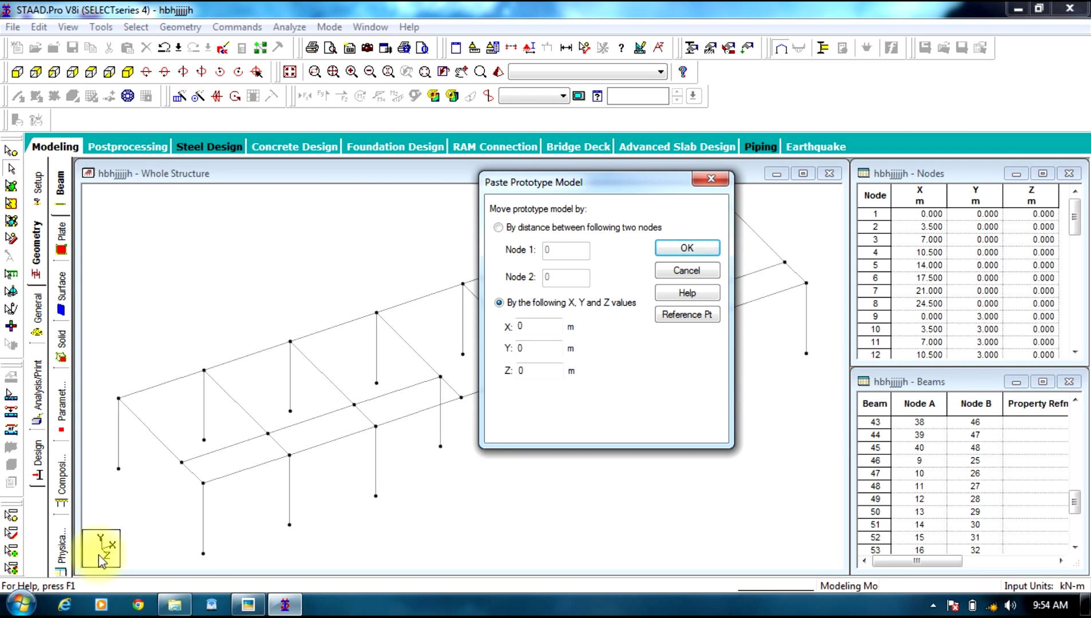
{"action": "double_click", "coordinate": [548, 369]}
{"action": "type", "text": "6"}
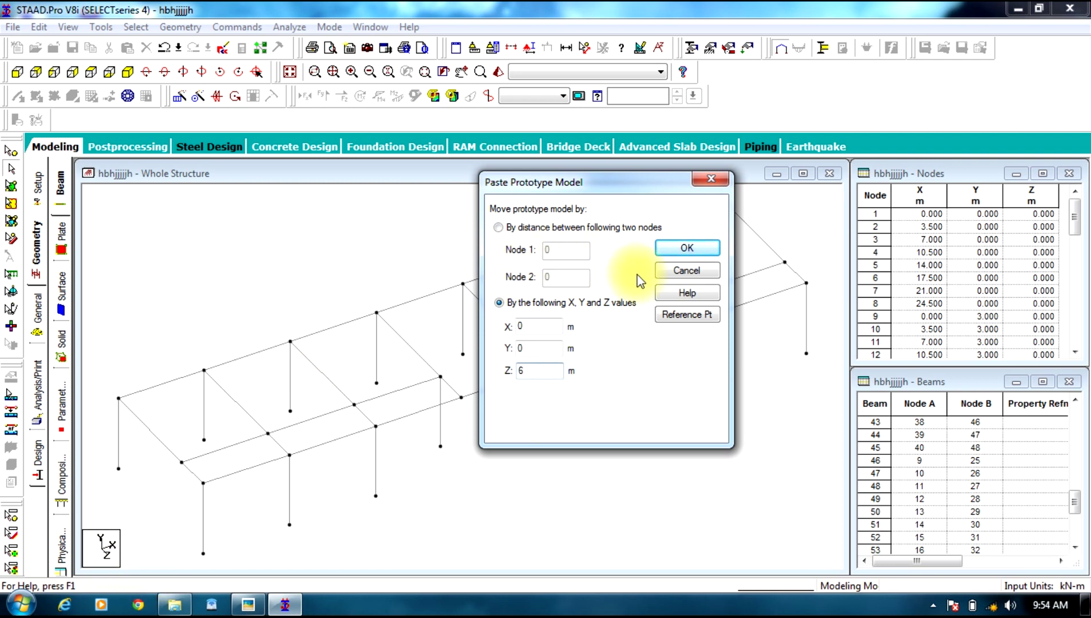
{"action": "left_click", "coordinate": [667, 249]}
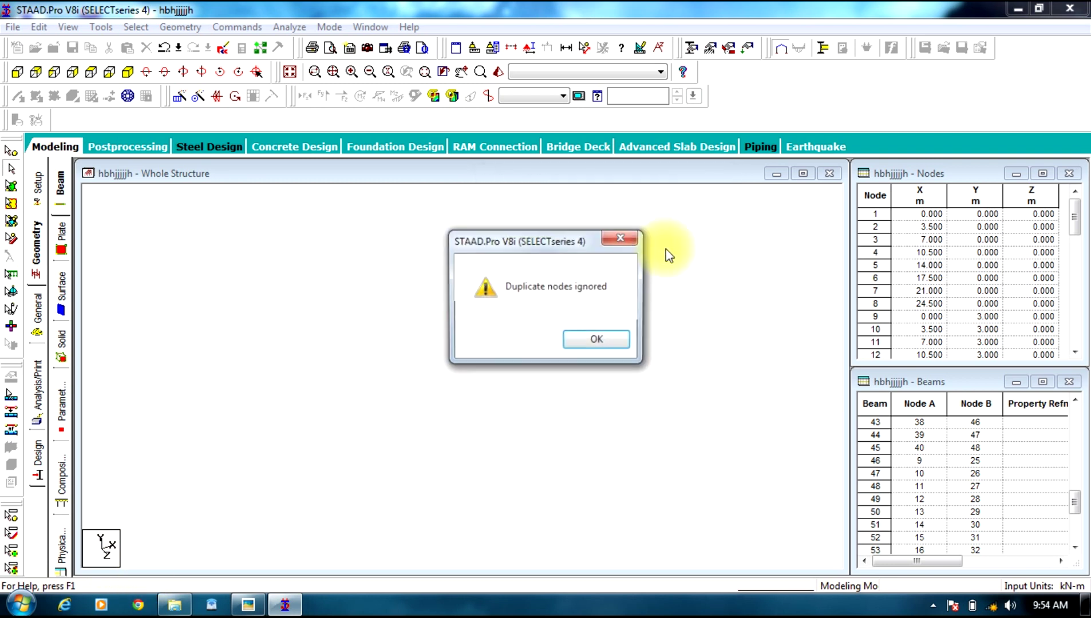
- Dismiss the duplicate node and beam messages, turn on the Snap Node/Beam grid, and check the floor plan
{"action": "left_click", "coordinate": [589, 341]}
{"action": "left_click", "coordinate": [588, 338]}
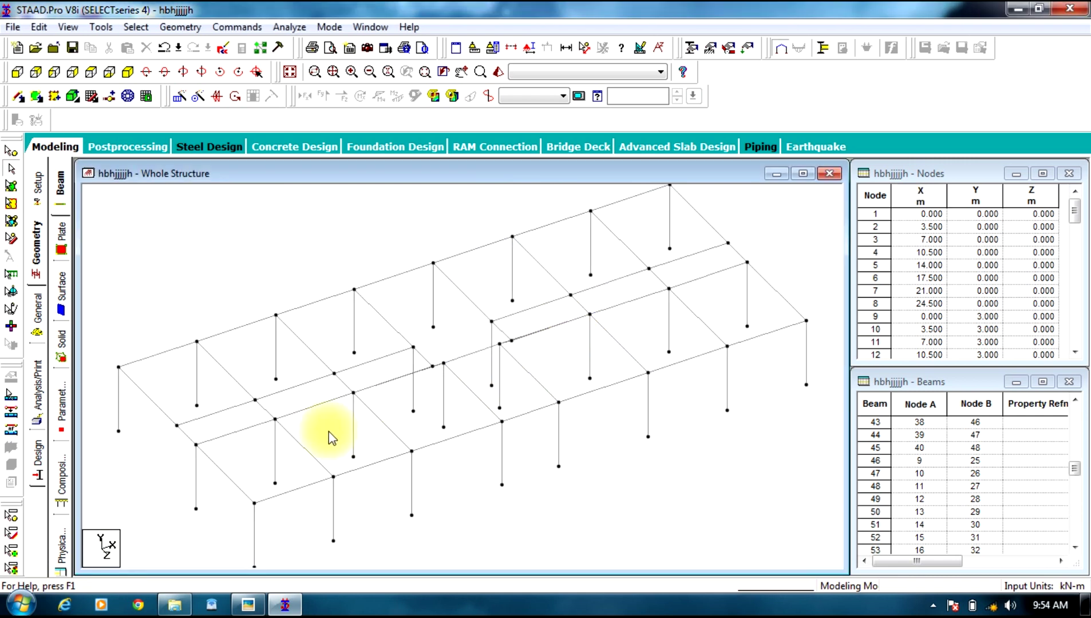
{"action": "left_click", "coordinate": [91, 96]}
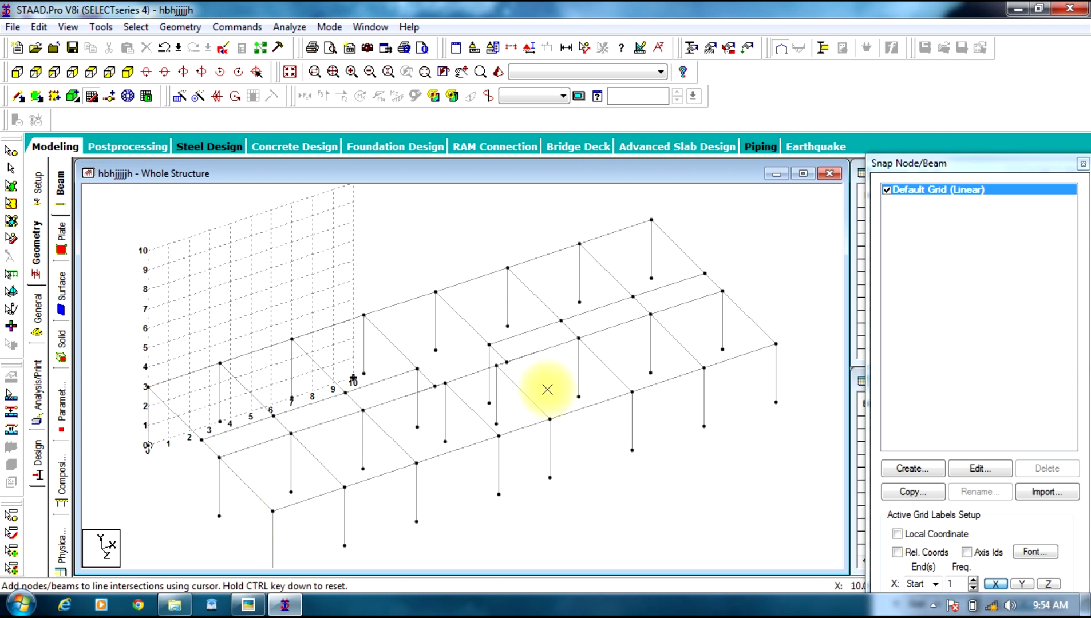
{"action": "left_click", "coordinate": [607, 340]}
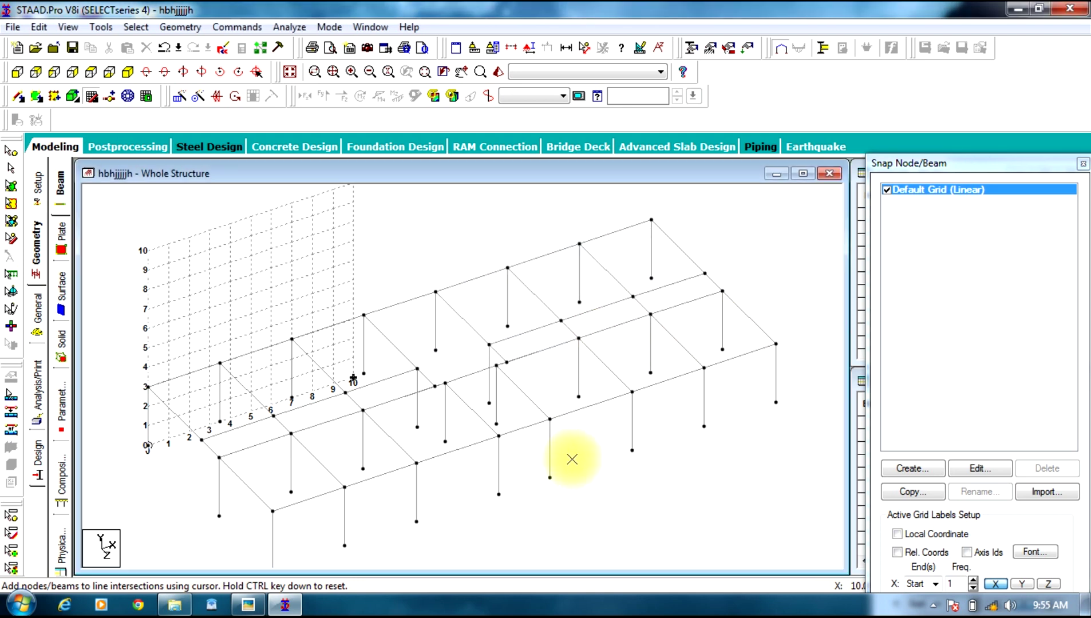
{"action": "left_click", "coordinate": [248, 606]}
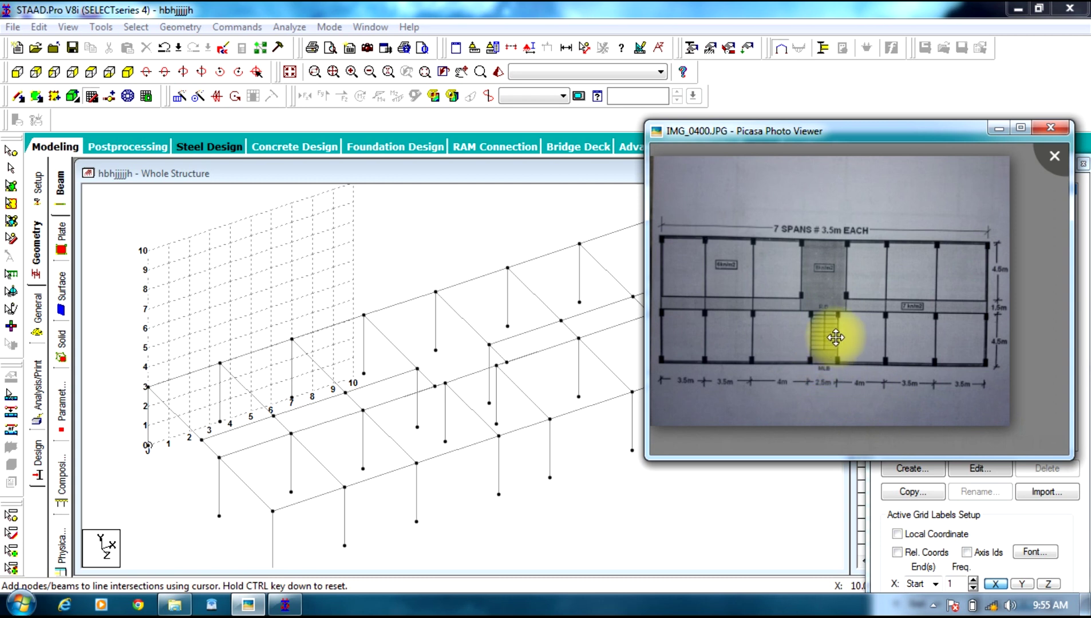
{"action": "left_click", "coordinate": [595, 545]}
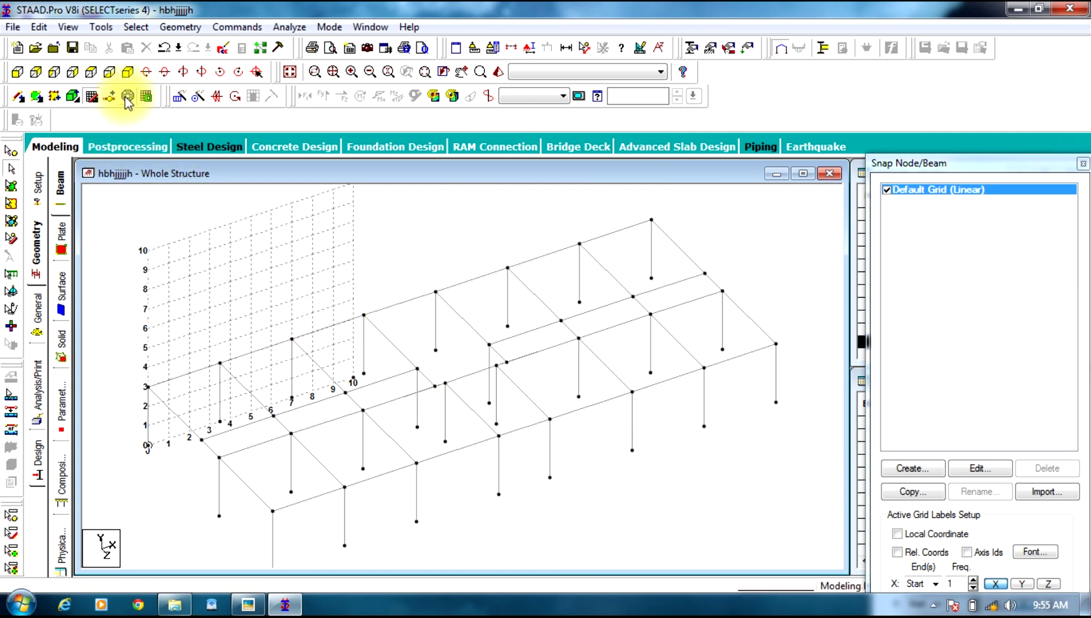
- Delete the stray ground-level node 69 so the Nodes table ends at node 68
{"action": "left_click", "coordinate": [91, 97]}
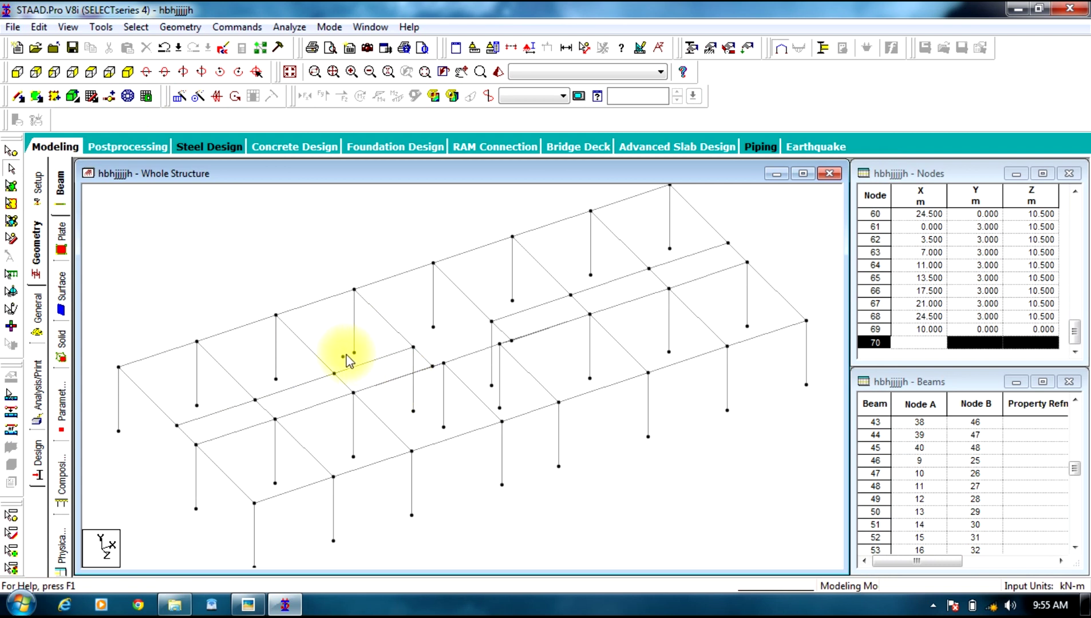
{"action": "left_click", "coordinate": [346, 356]}
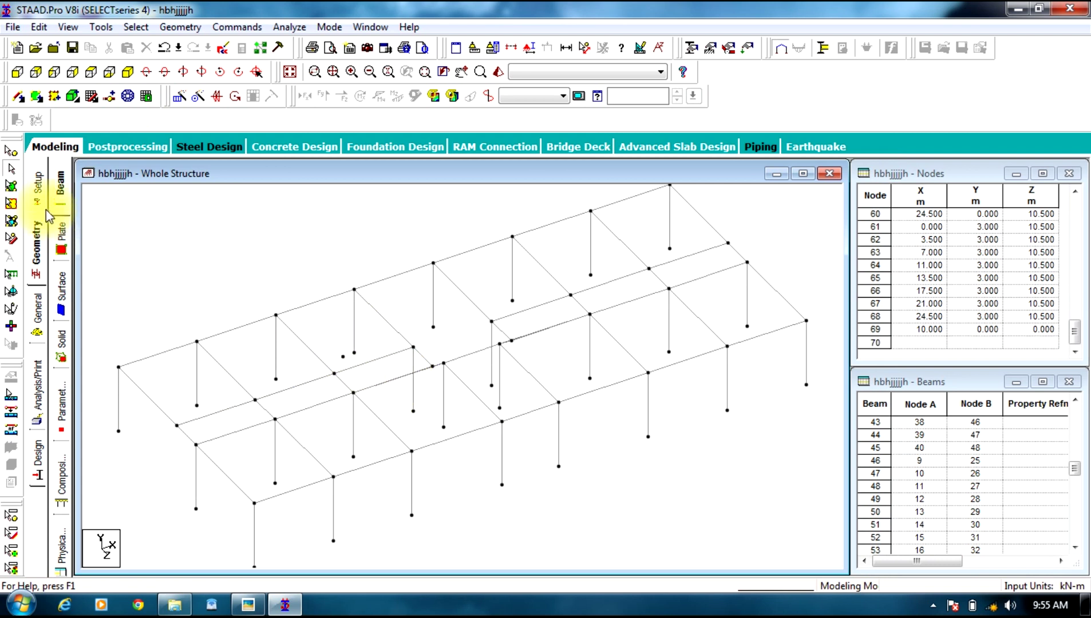
{"action": "left_click", "coordinate": [11, 152]}
{"action": "left_click", "coordinate": [341, 356]}
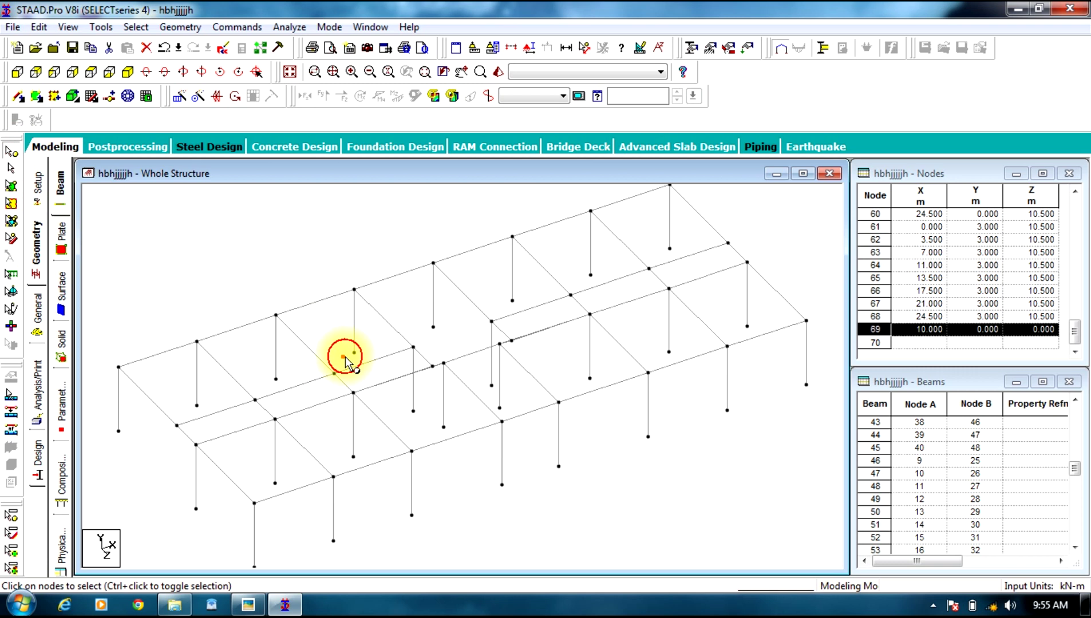
{"action": "key", "text": "Delete"}
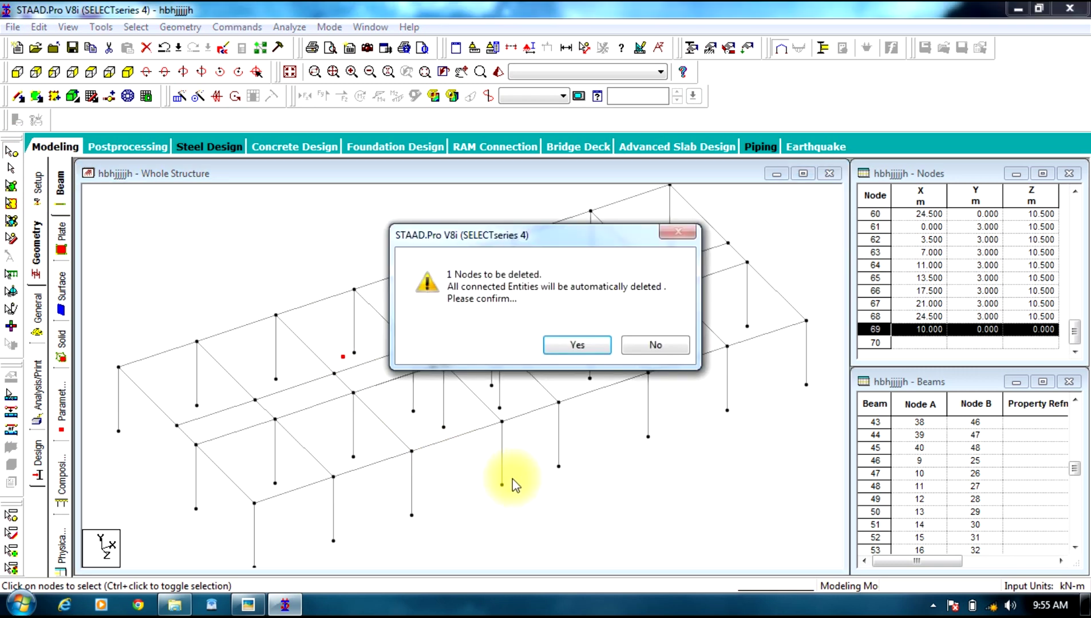
{"action": "key", "text": "Return"}
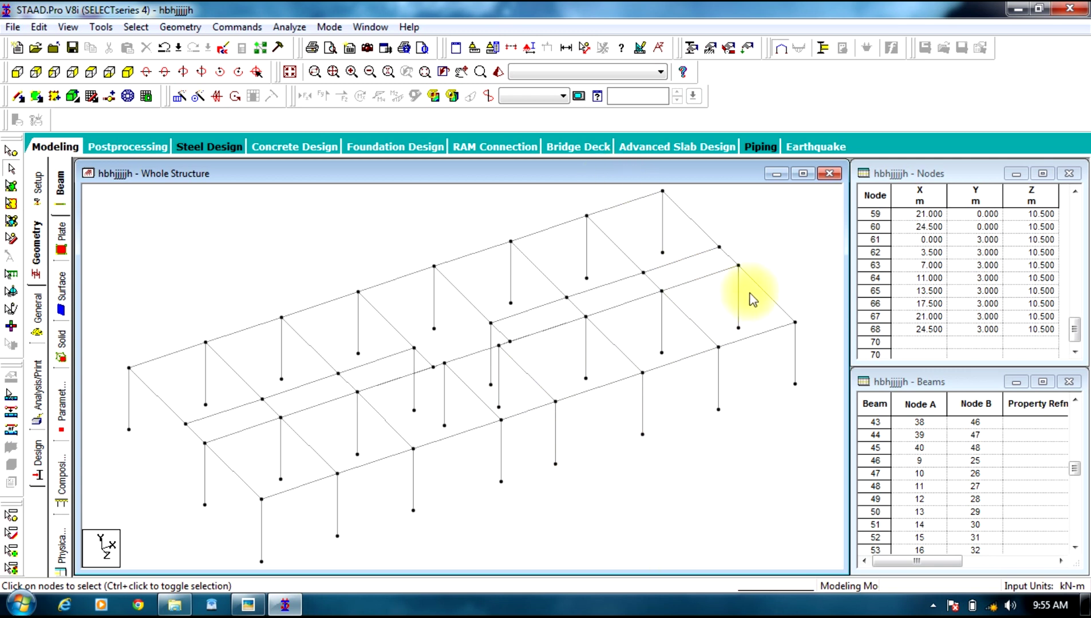
{"action": "scroll", "coordinate": [733, 309], "scroll_direction": "down", "scroll_amount": 3}
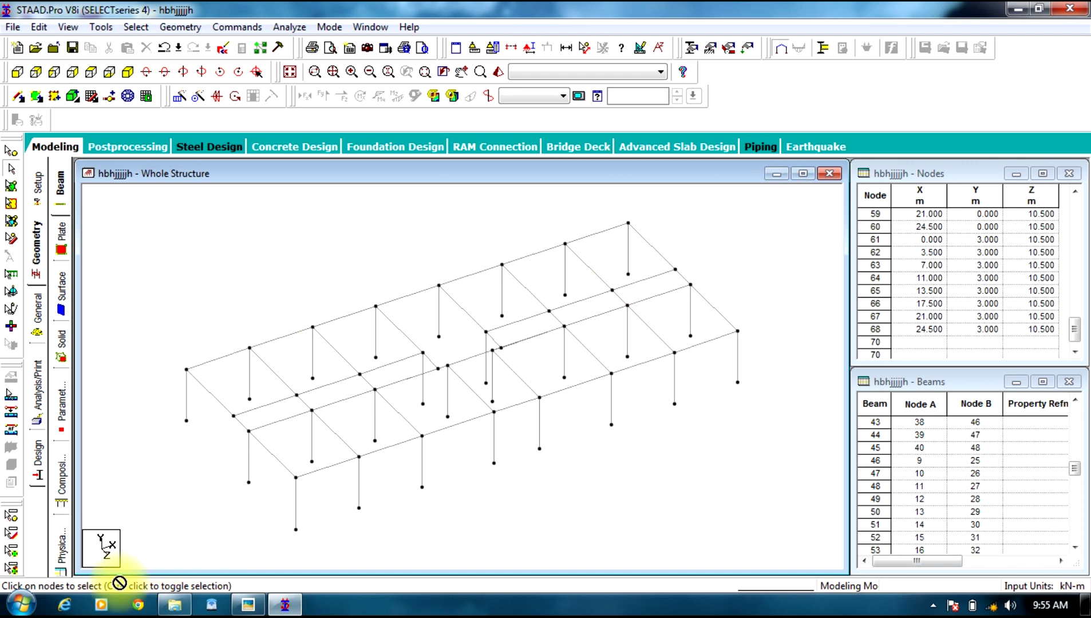
{"action": "key", "text": "ctrl+a"}
{"action": "left_click", "coordinate": [179, 27]}
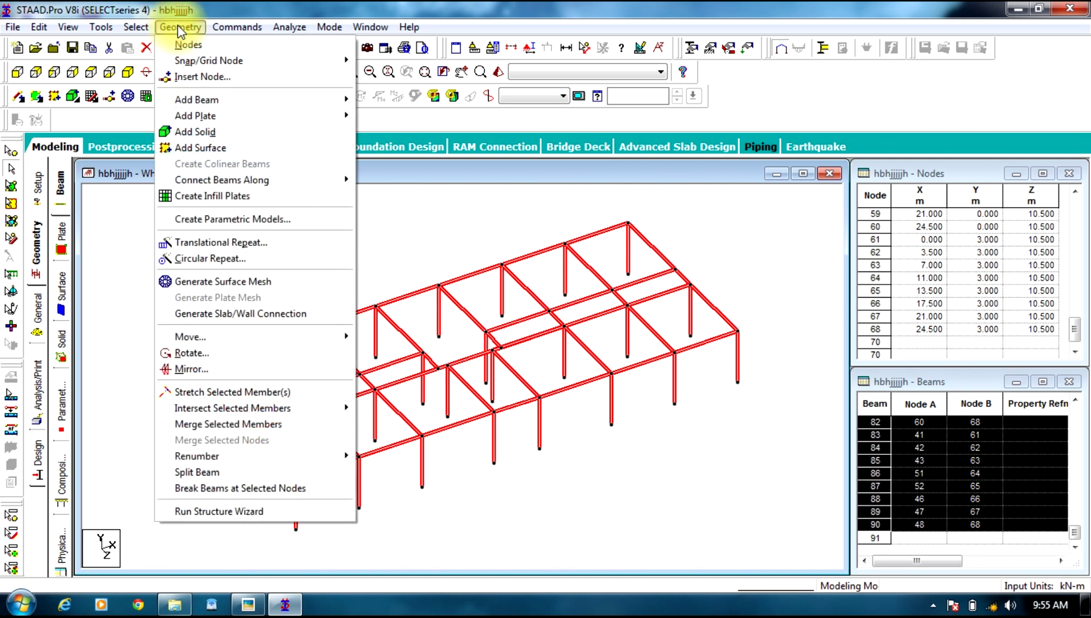
{"action": "mouse_move", "coordinate": [239, 462]}
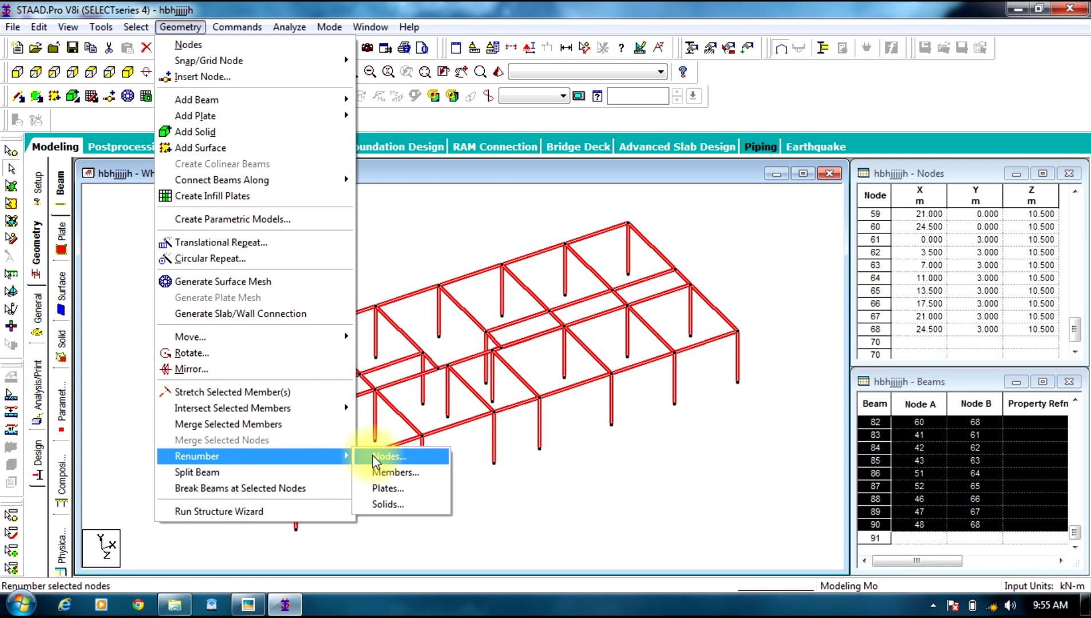
{"action": "left_click", "coordinate": [391, 471]}
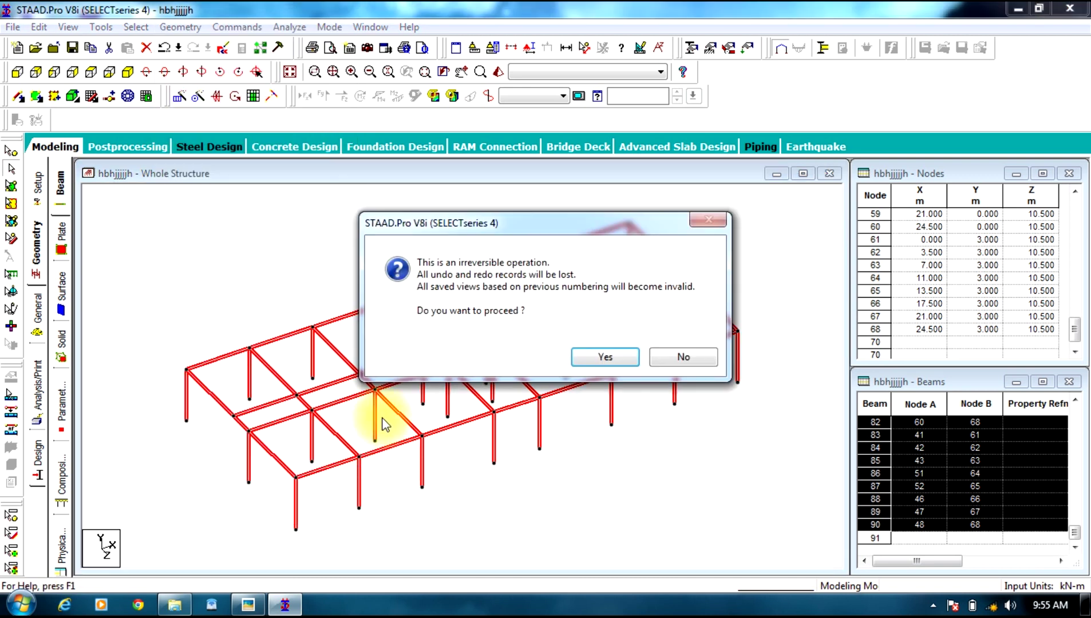
{"action": "left_click", "coordinate": [626, 361]}
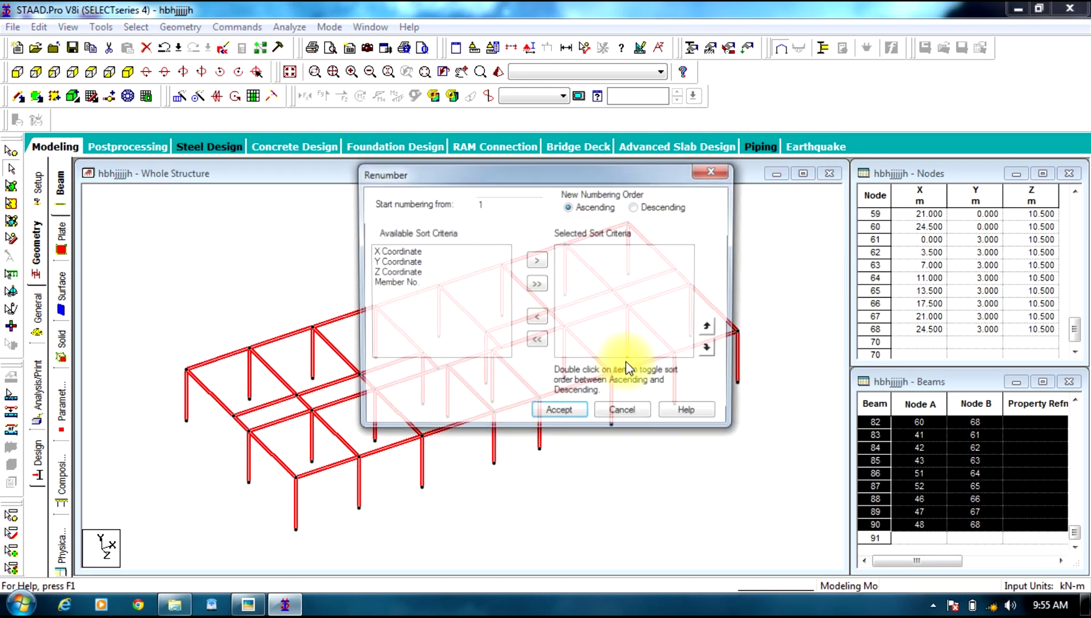
{"action": "left_click", "coordinate": [623, 412]}
{"action": "left_click", "coordinate": [744, 219]}
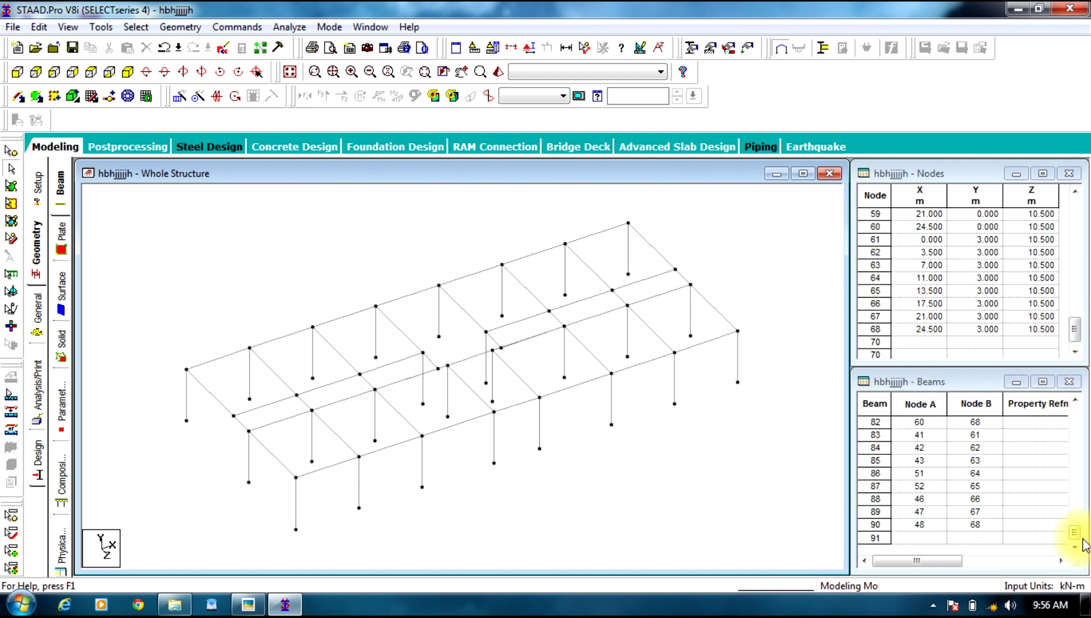
{"action": "left_click_drag", "start_coordinate": [1082, 541], "coordinate": [1076, 414]}
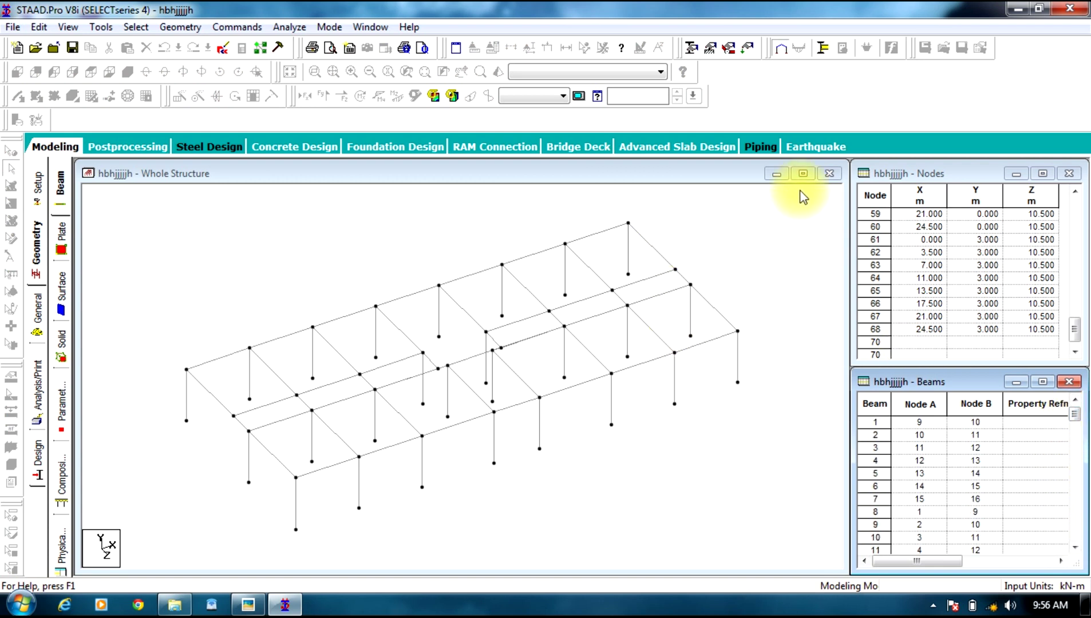
- Select all beams and renumber them with Geometry > Renumber > Members, starting from 1
{"action": "left_click_drag", "start_coordinate": [803, 197], "coordinate": [122, 564]}
{"action": "left_click", "coordinate": [166, 30]}
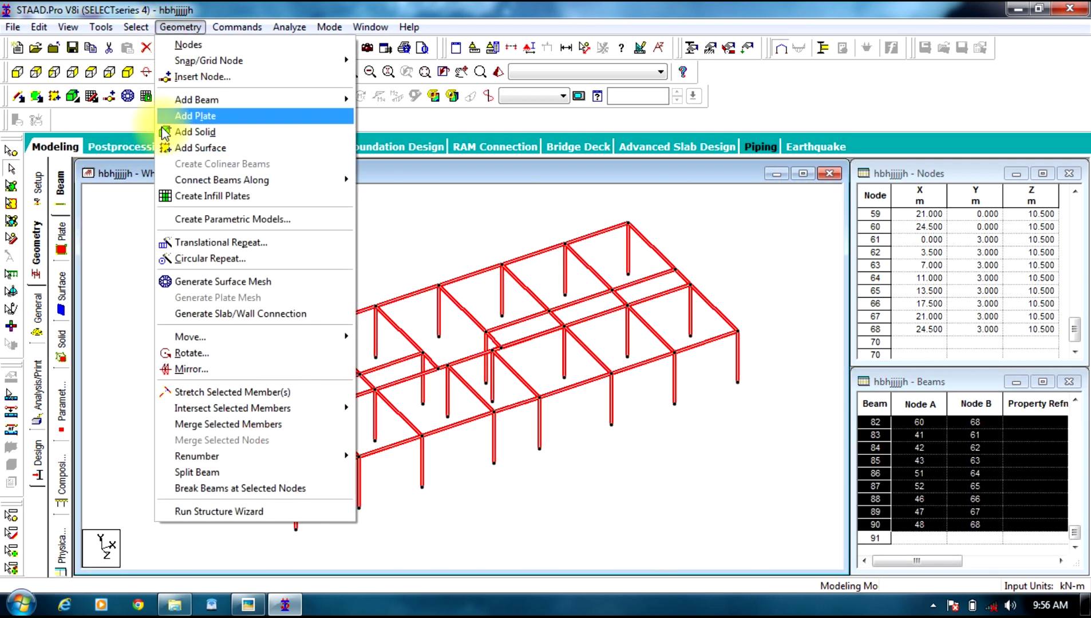
{"action": "mouse_move", "coordinate": [206, 453]}
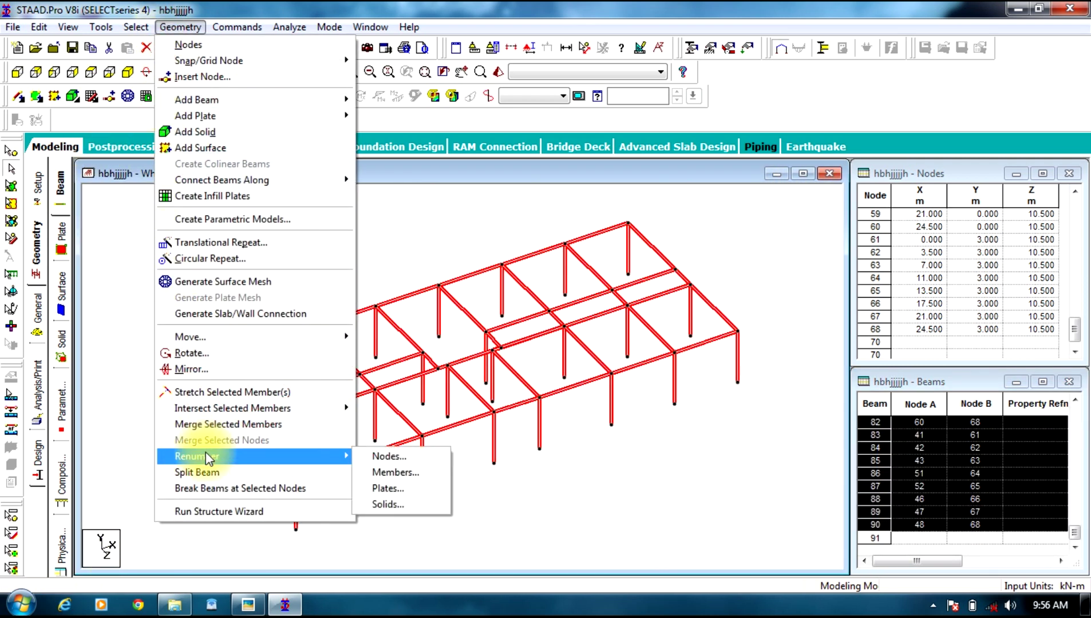
{"action": "left_click", "coordinate": [375, 471]}
{"action": "left_click", "coordinate": [610, 359]}
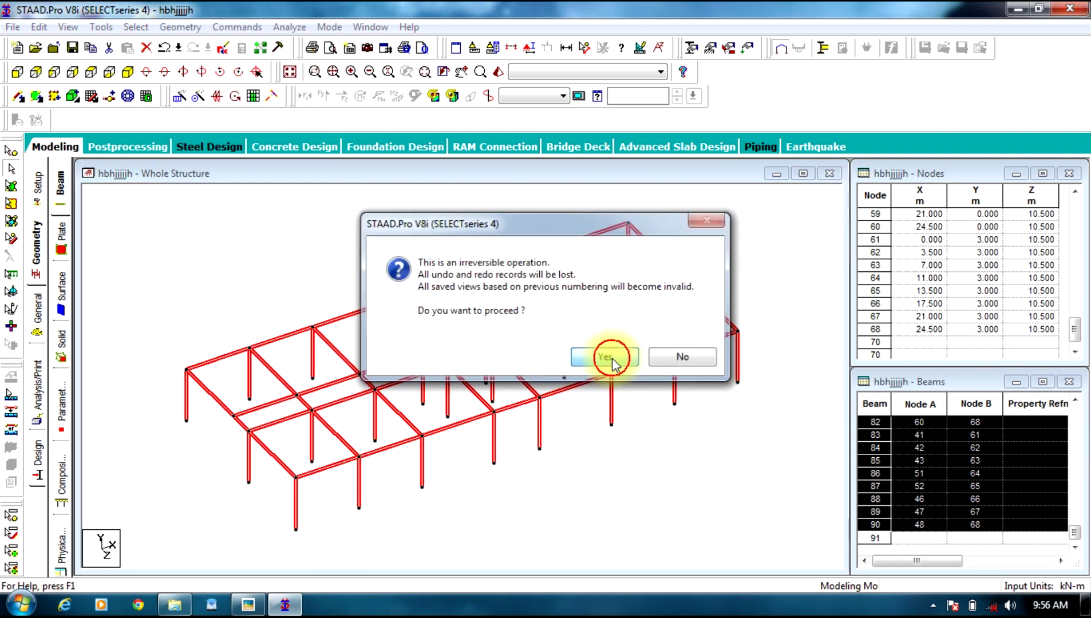
{"action": "left_click", "coordinate": [660, 342]}
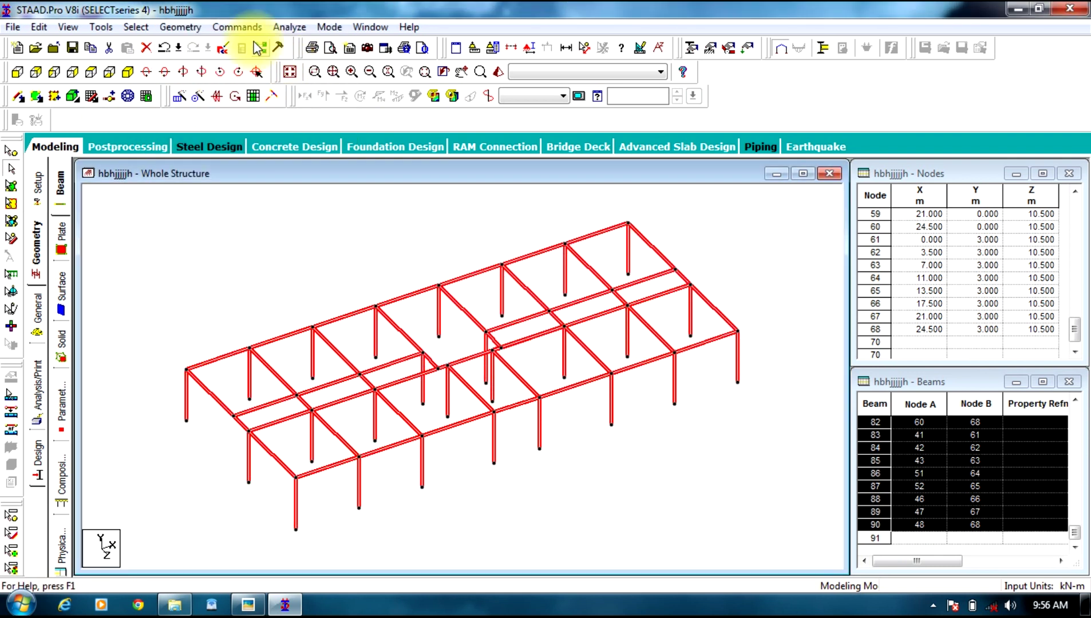
{"action": "left_click", "coordinate": [179, 27]}
{"action": "mouse_move", "coordinate": [319, 456]}
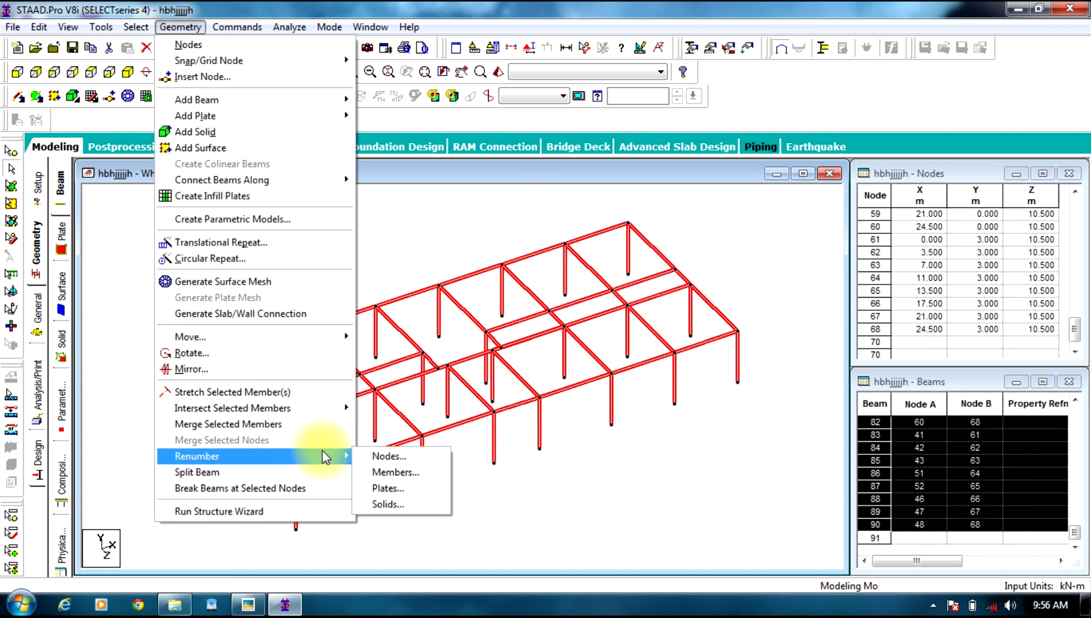
{"action": "left_click", "coordinate": [373, 472]}
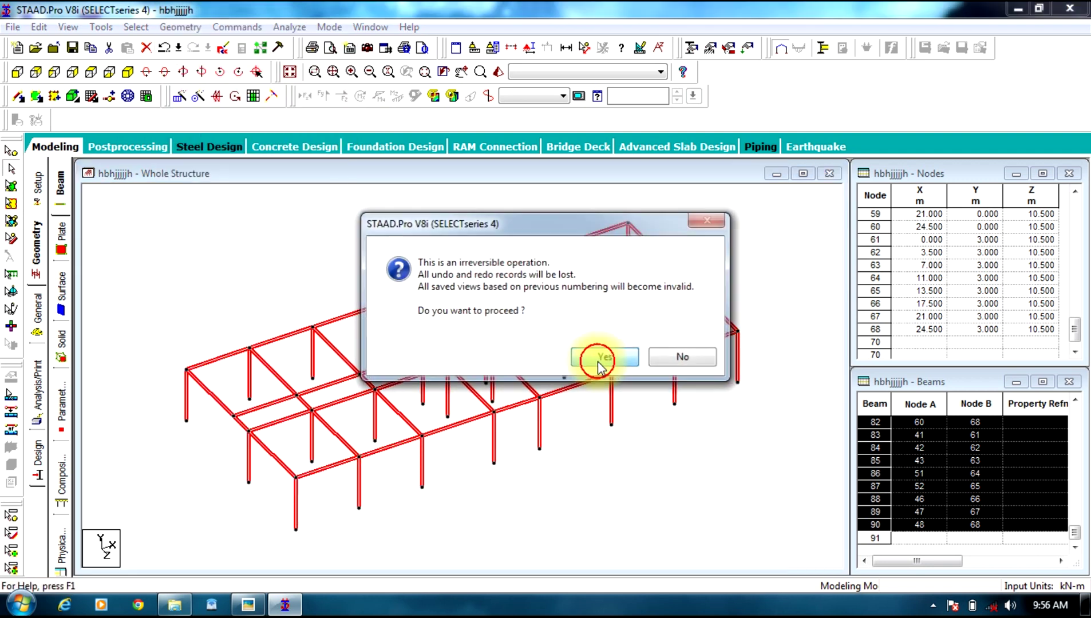
{"action": "left_click", "coordinate": [598, 361]}
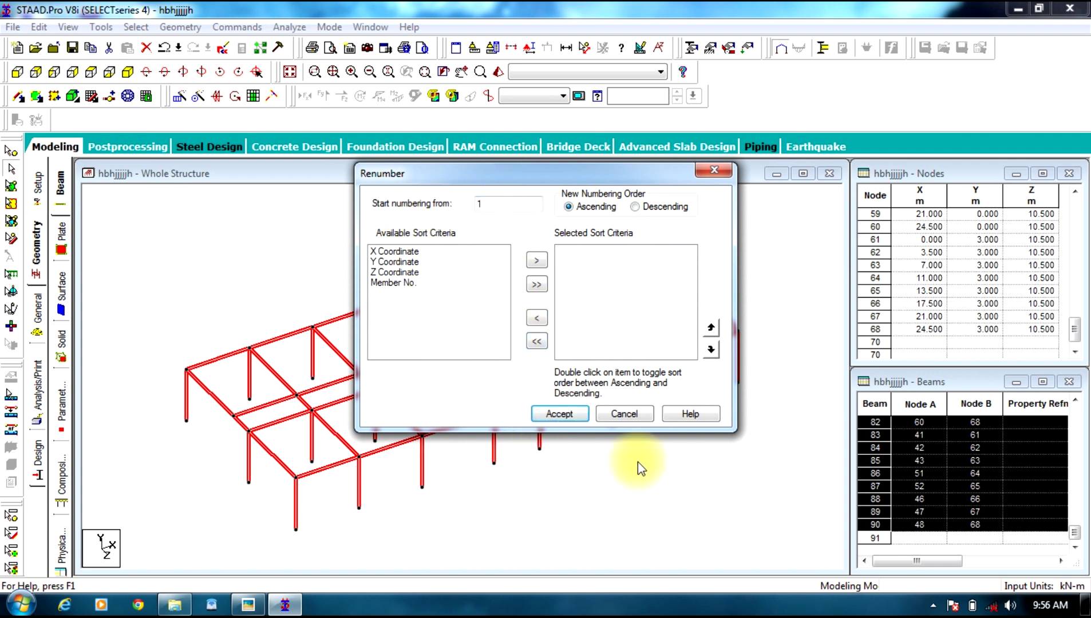
{"action": "left_click", "coordinate": [560, 414]}
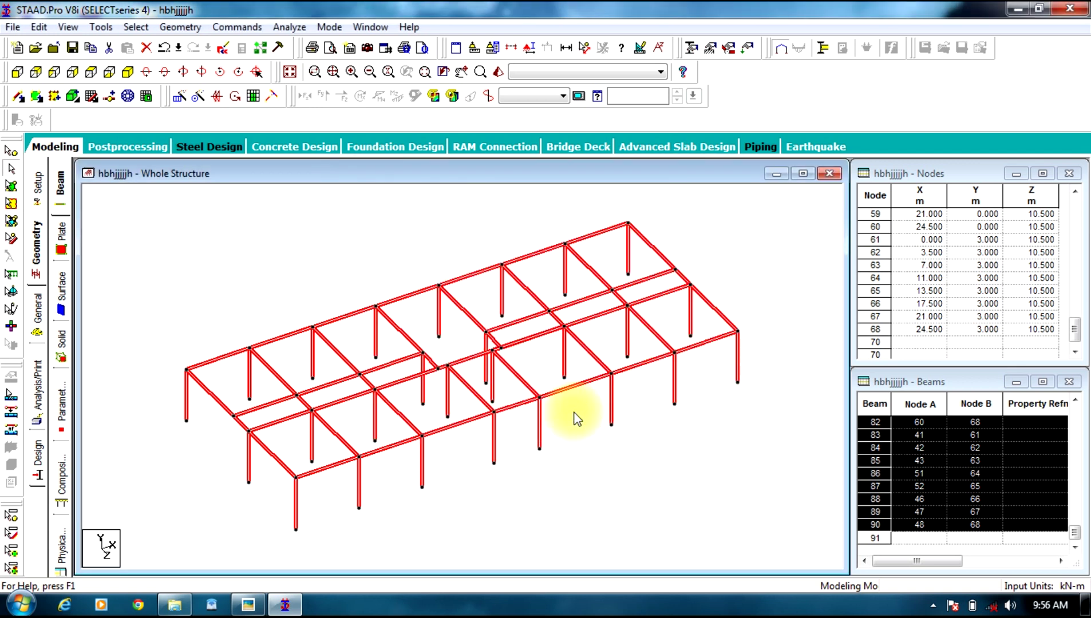
- Check the renumbered beams 4 through 8 in the Beams table, then clear the selection
{"action": "left_click", "coordinate": [600, 486]}
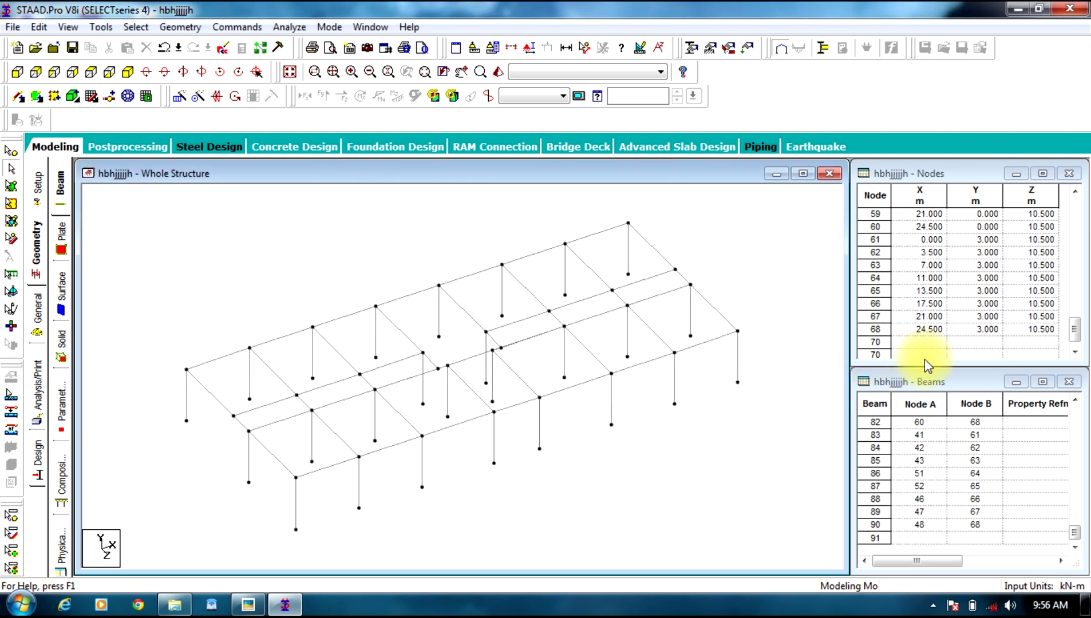
{"action": "left_click_drag", "start_coordinate": [1076, 542], "coordinate": [1055, 424]}
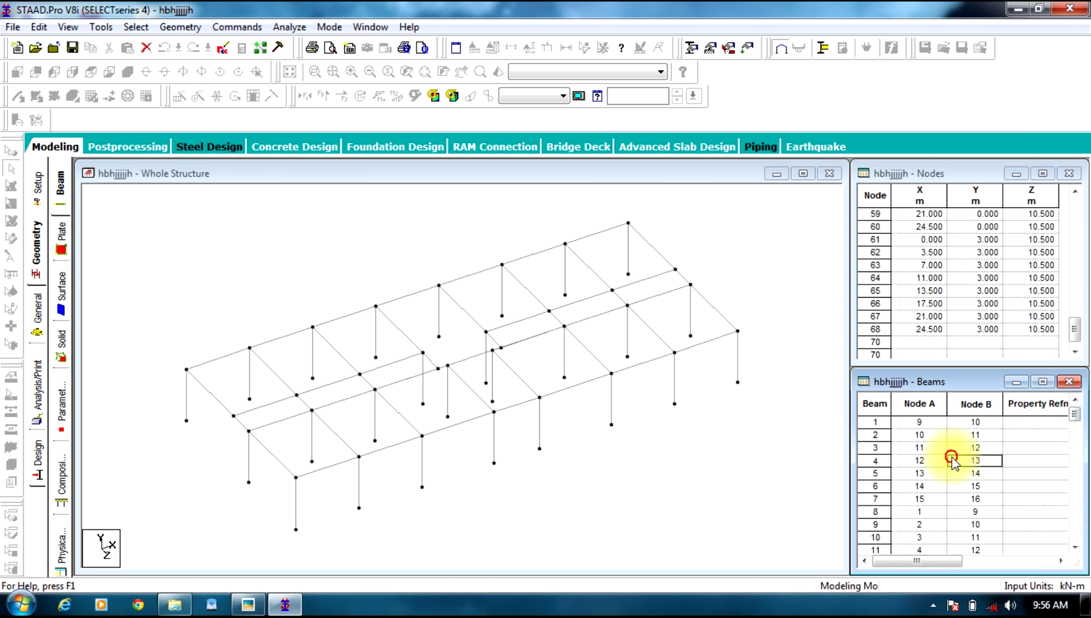
{"action": "left_click", "coordinate": [874, 461]}
{"action": "left_click", "coordinate": [875, 474]}
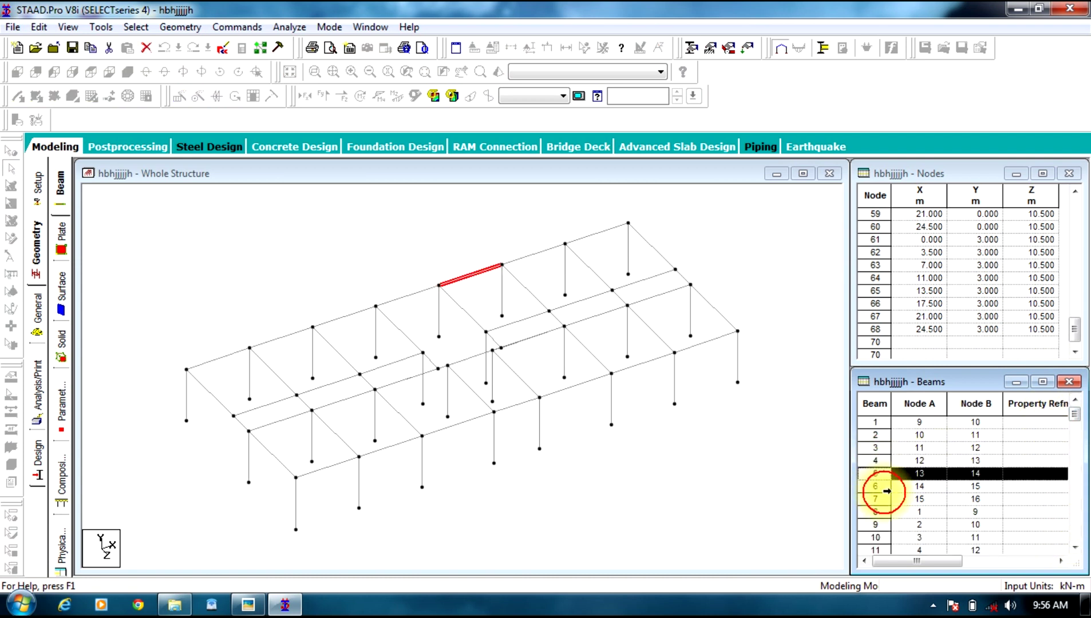
{"action": "left_click", "coordinate": [875, 486]}
{"action": "left_click", "coordinate": [874, 499]}
{"action": "left_click", "coordinate": [875, 512]}
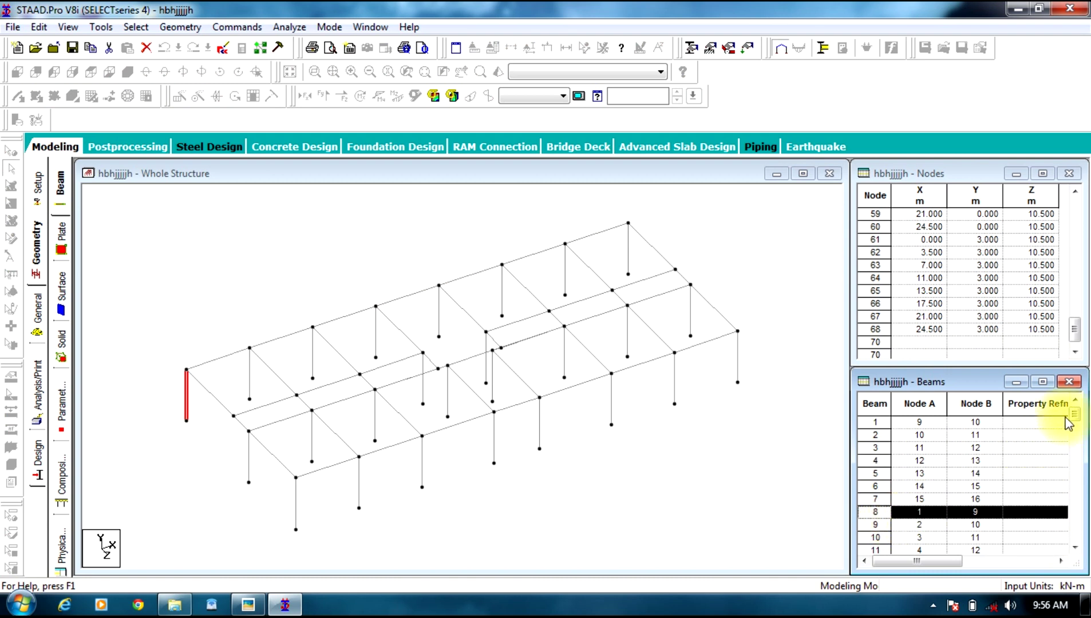
{"action": "left_click_drag", "start_coordinate": [1074, 421], "coordinate": [1065, 541]}
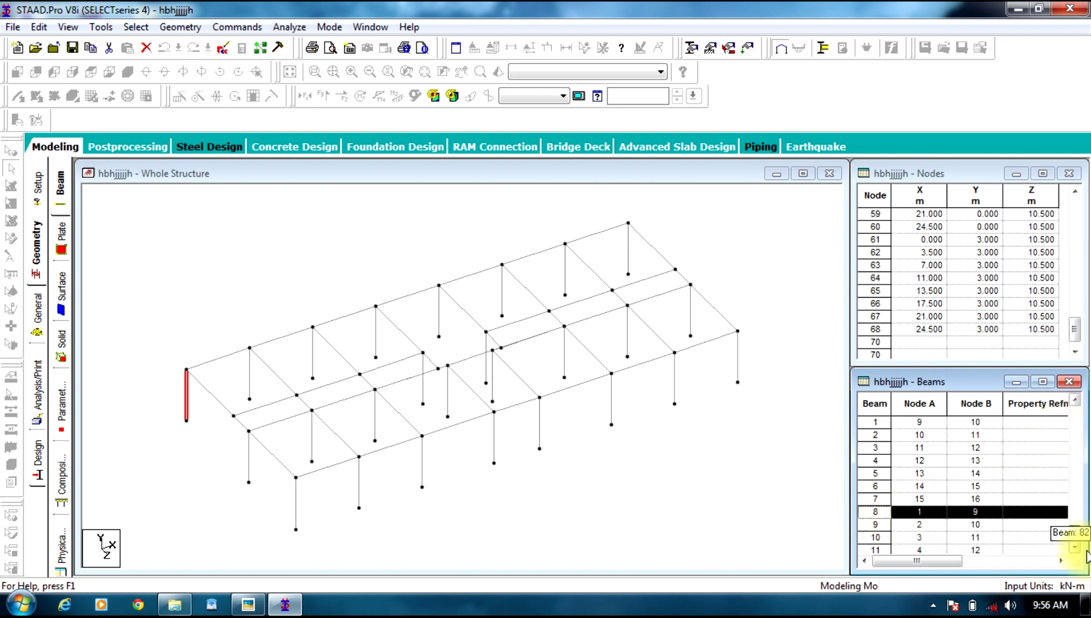
{"action": "left_click", "coordinate": [767, 414]}
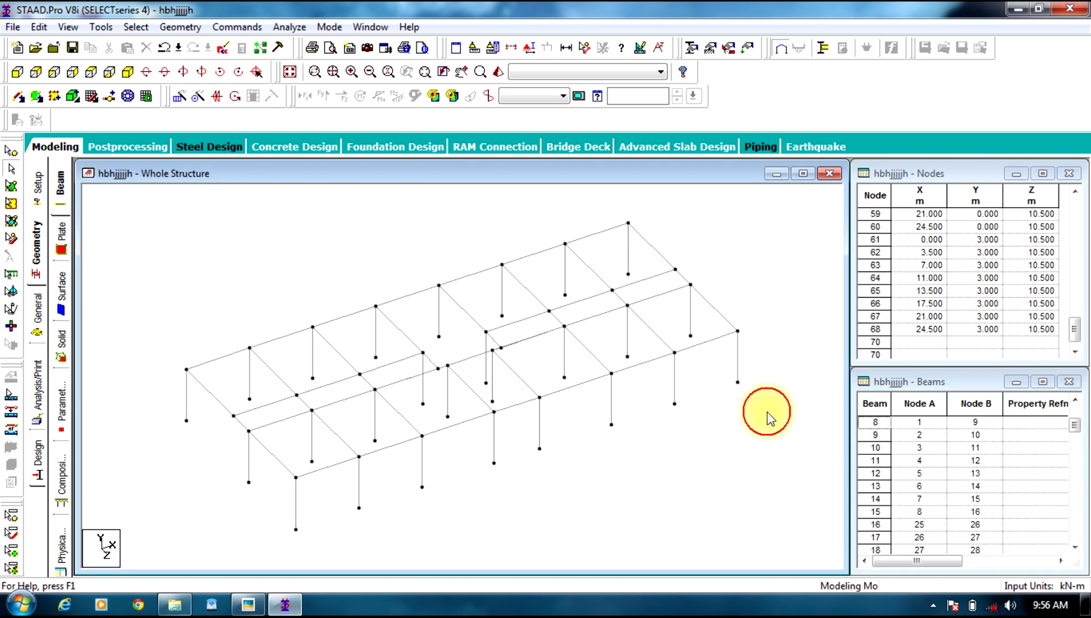
- Define a concrete Rectangle section with YD 0.35 m and ZD 0.25 m
{"action": "left_click", "coordinate": [40, 321]}
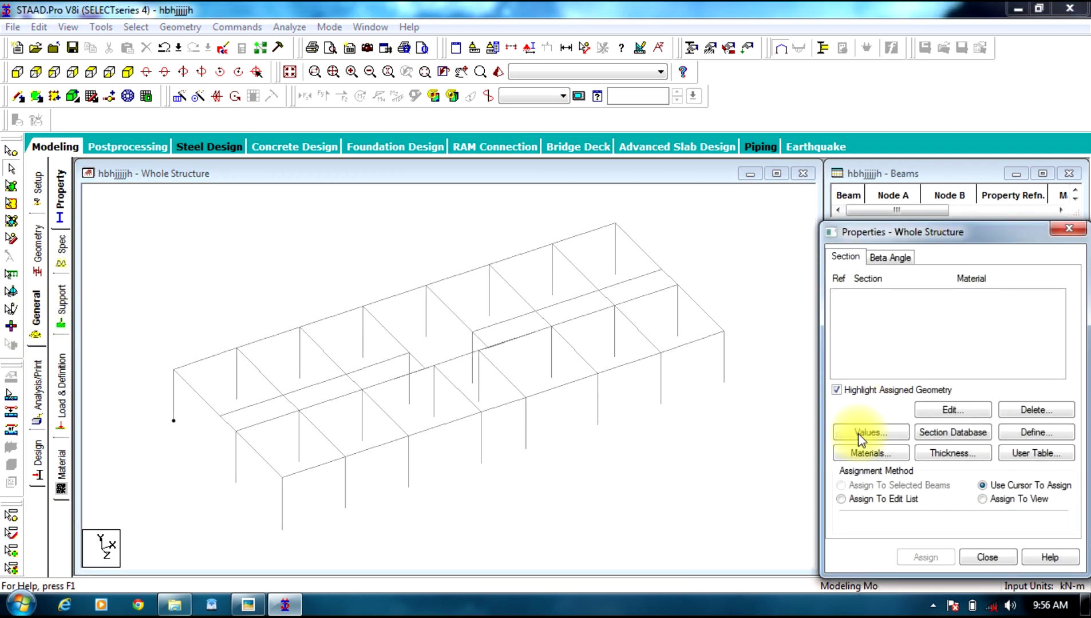
{"action": "left_click", "coordinate": [1037, 432]}
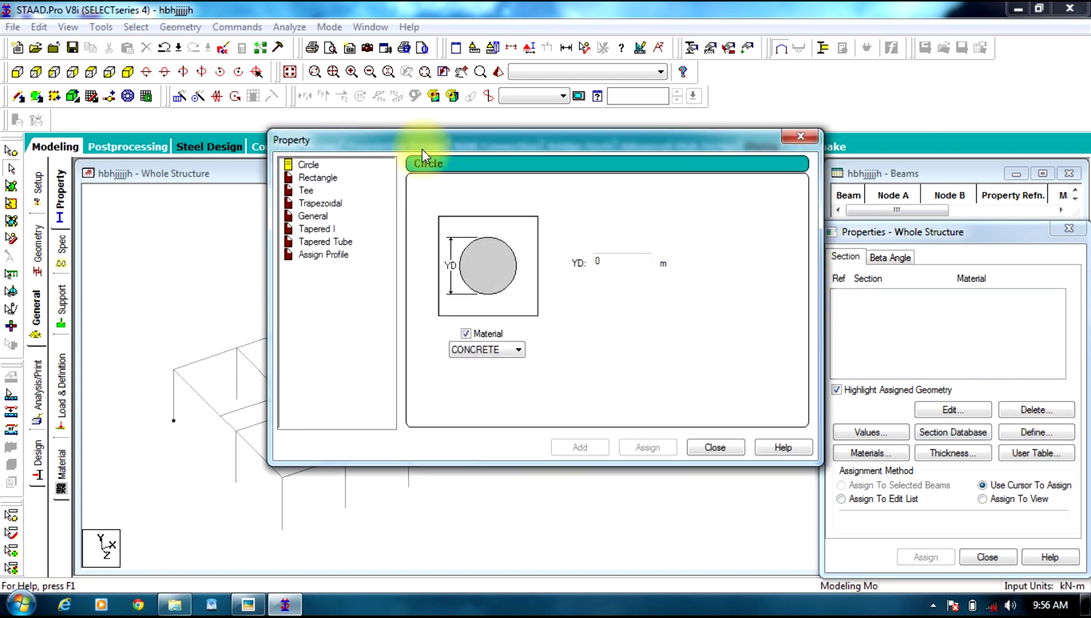
{"action": "left_click", "coordinate": [317, 177]}
{"action": "left_click", "coordinate": [320, 203]}
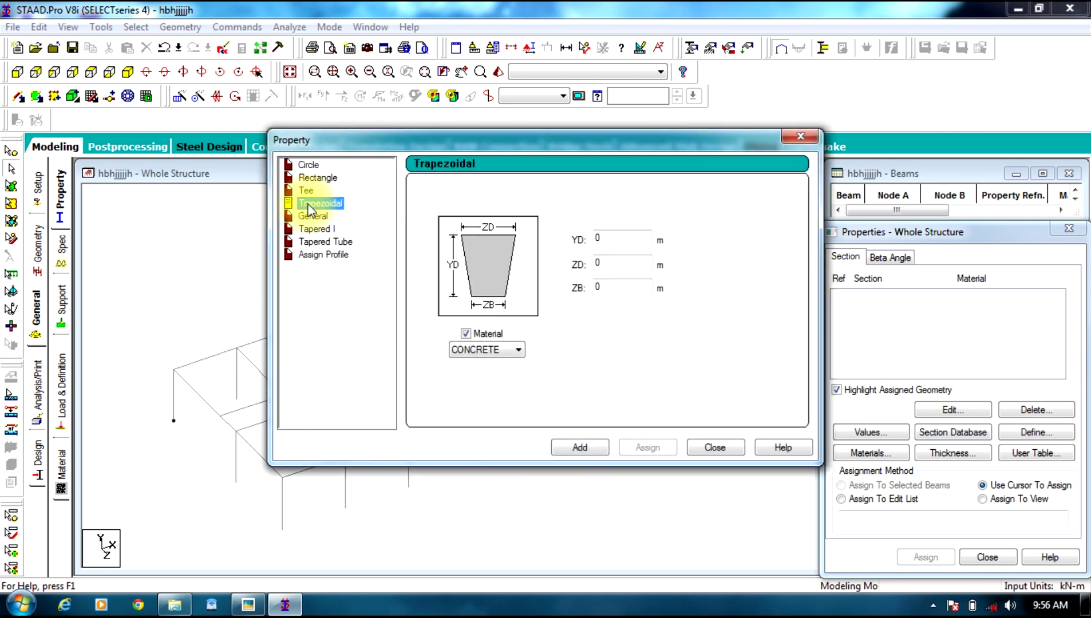
{"action": "left_click", "coordinate": [305, 191]}
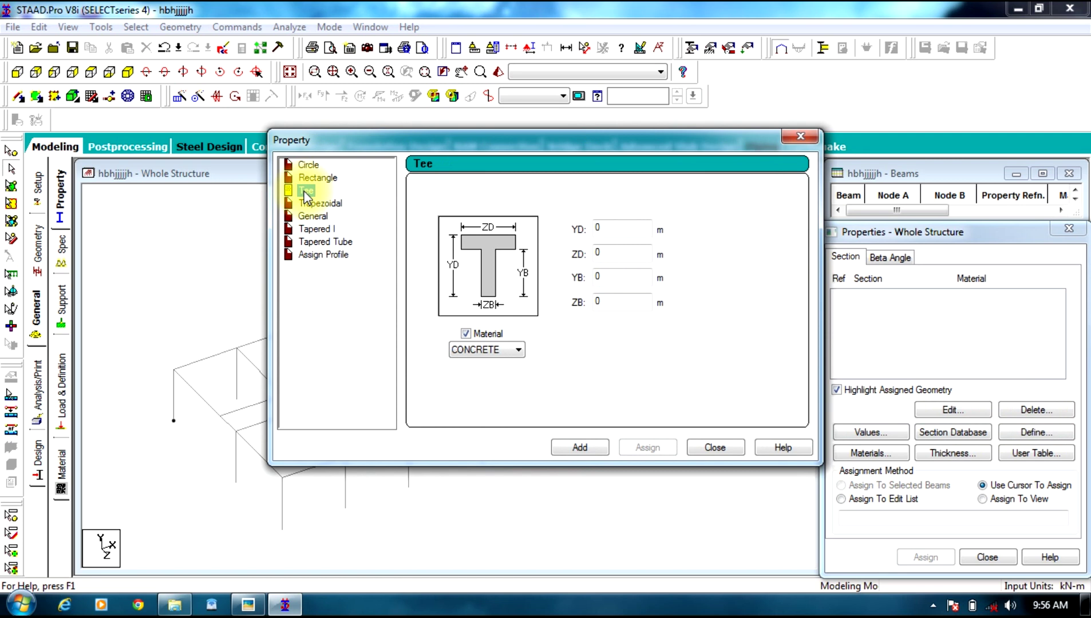
{"action": "left_click", "coordinate": [307, 167]}
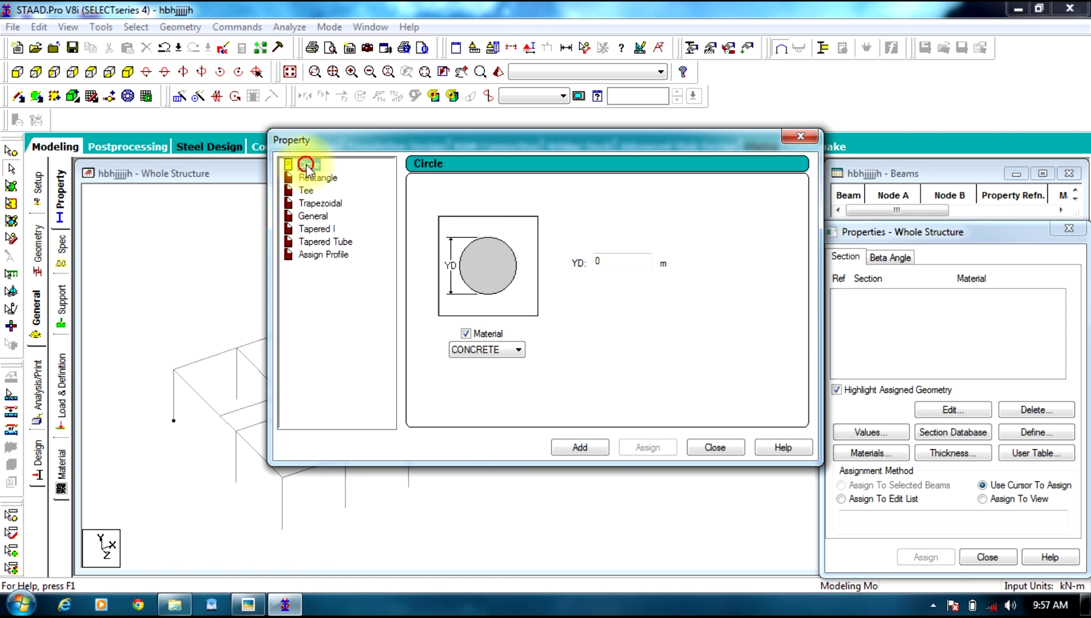
{"action": "left_click", "coordinate": [646, 260]}
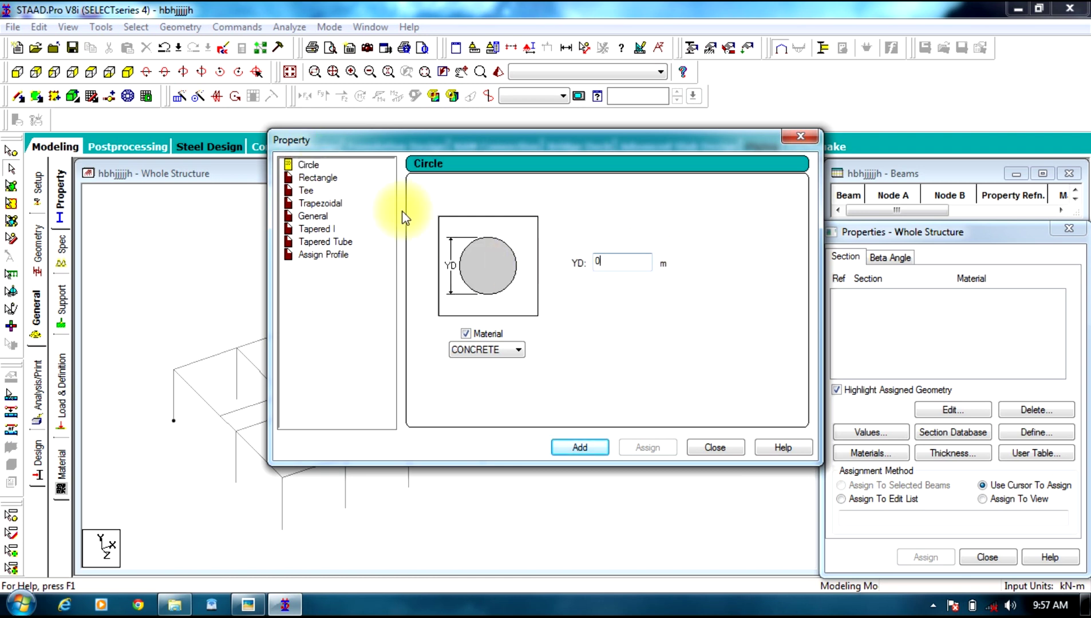
{"action": "left_click", "coordinate": [318, 178]}
{"action": "left_click", "coordinate": [624, 250]}
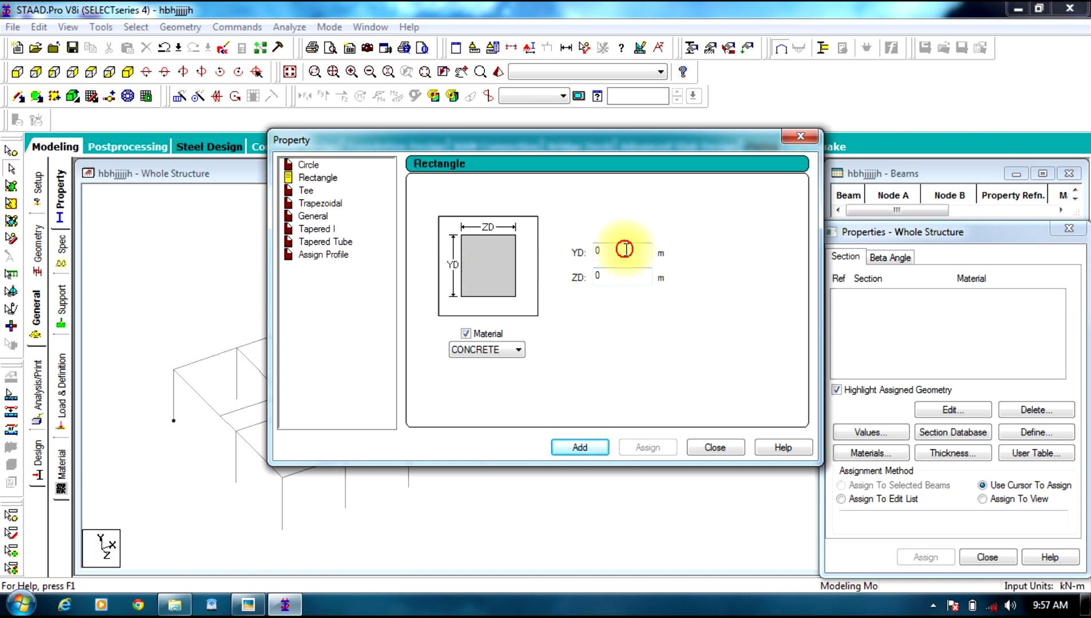
{"action": "type", "text": ".35"}
{"action": "left_click", "coordinate": [638, 276]}
{"action": "type", "text": ".25"}
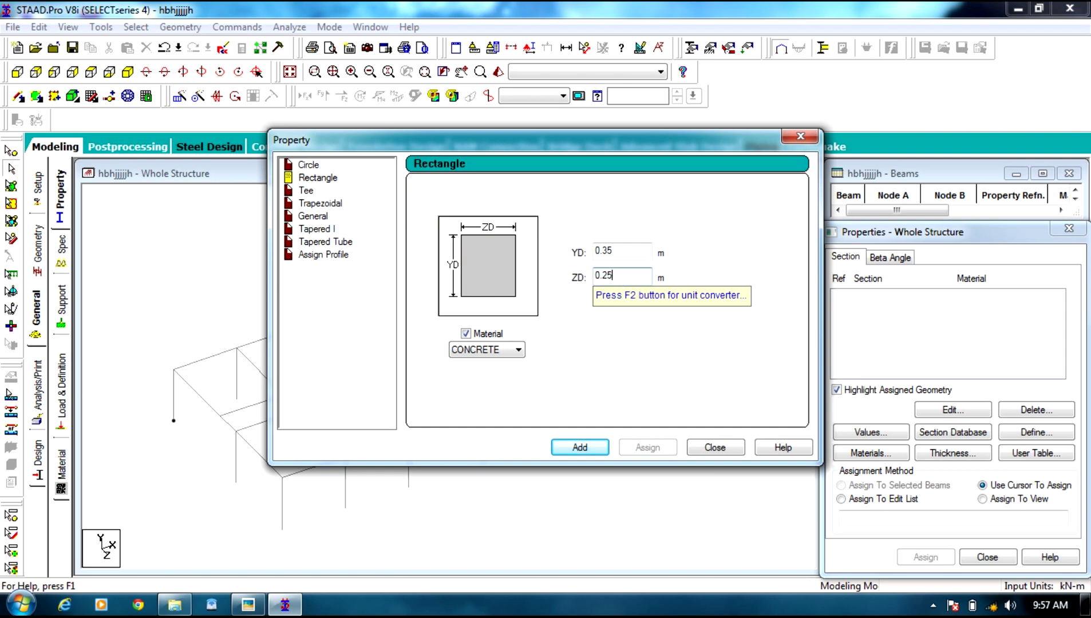
{"action": "left_click", "coordinate": [580, 449]}
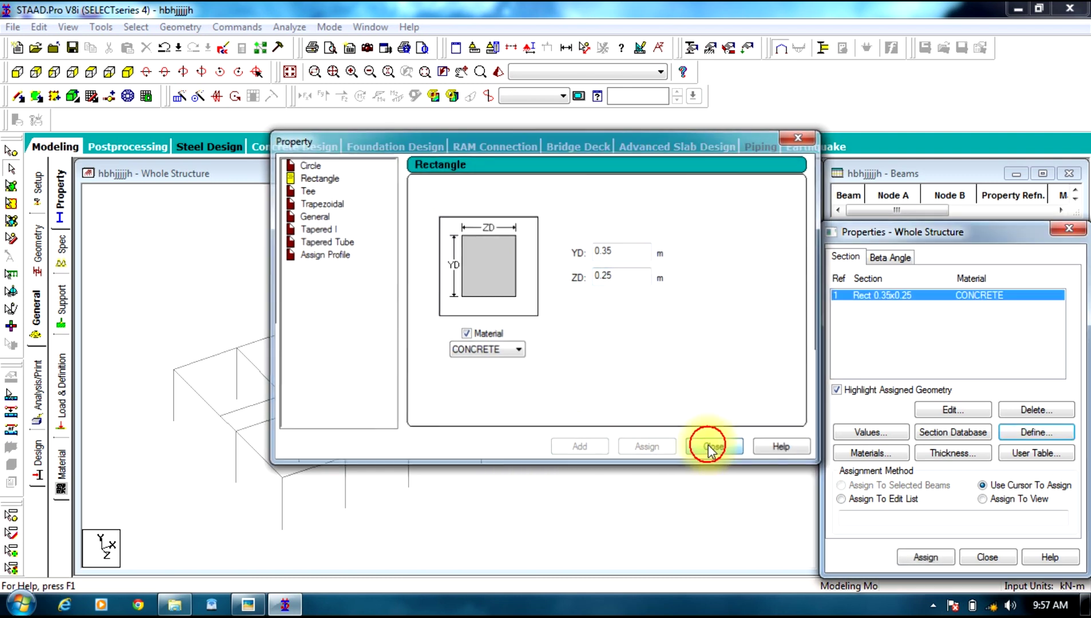
{"action": "left_click", "coordinate": [710, 447]}
- Assign section R1 to every beam, then reselect the whole frame
{"action": "left_click_drag", "start_coordinate": [496, 344], "coordinate": [126, 575]}
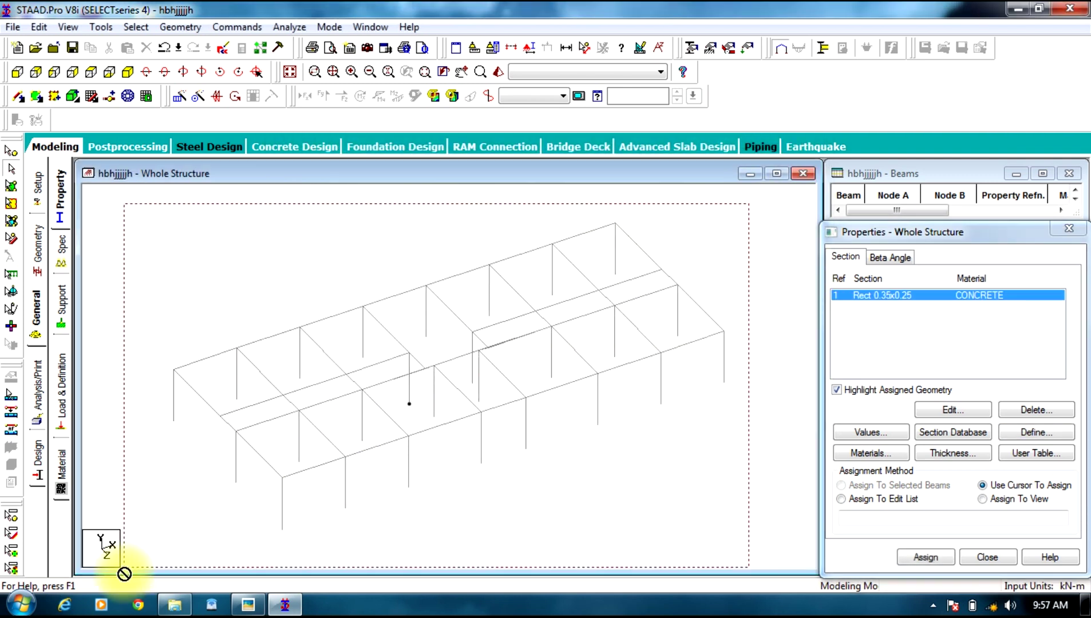
{"action": "left_click", "coordinate": [916, 558]}
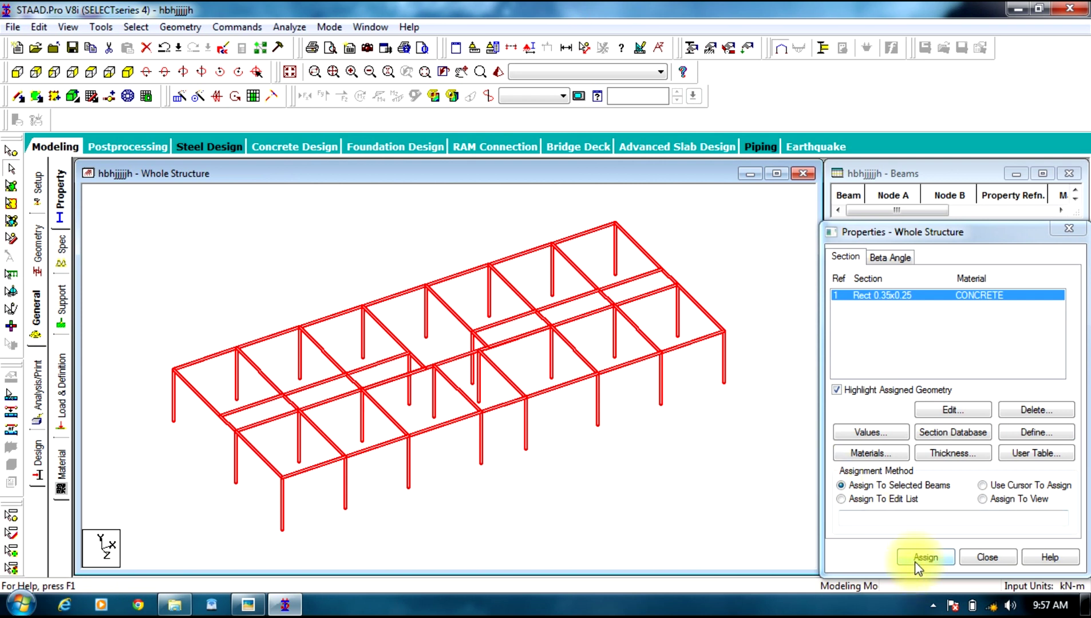
{"action": "left_click", "coordinate": [940, 444]}
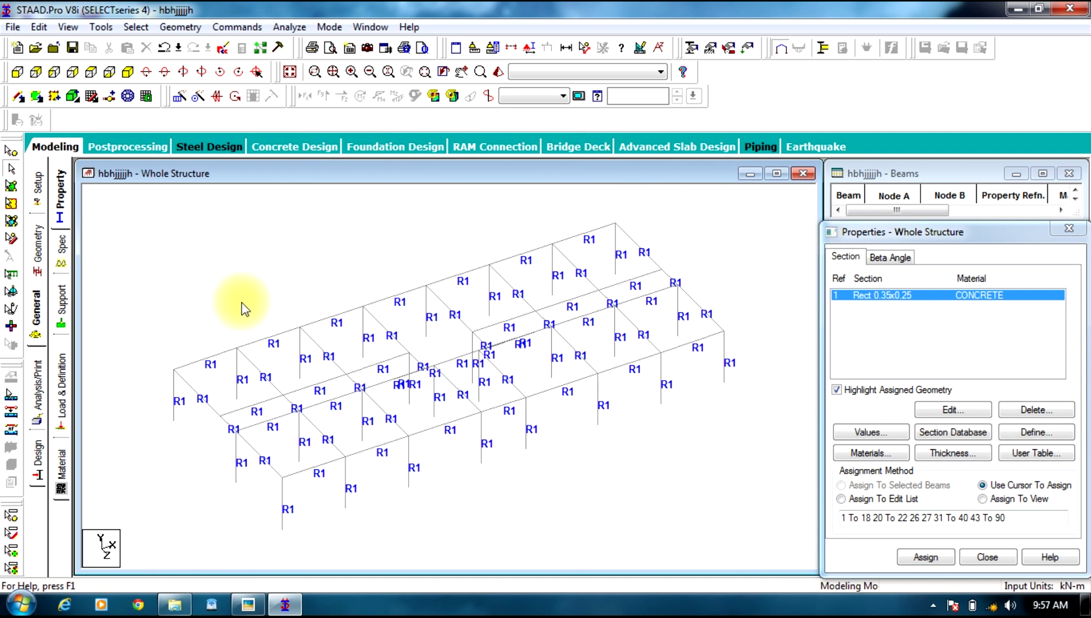
{"action": "left_click", "coordinate": [409, 401]}
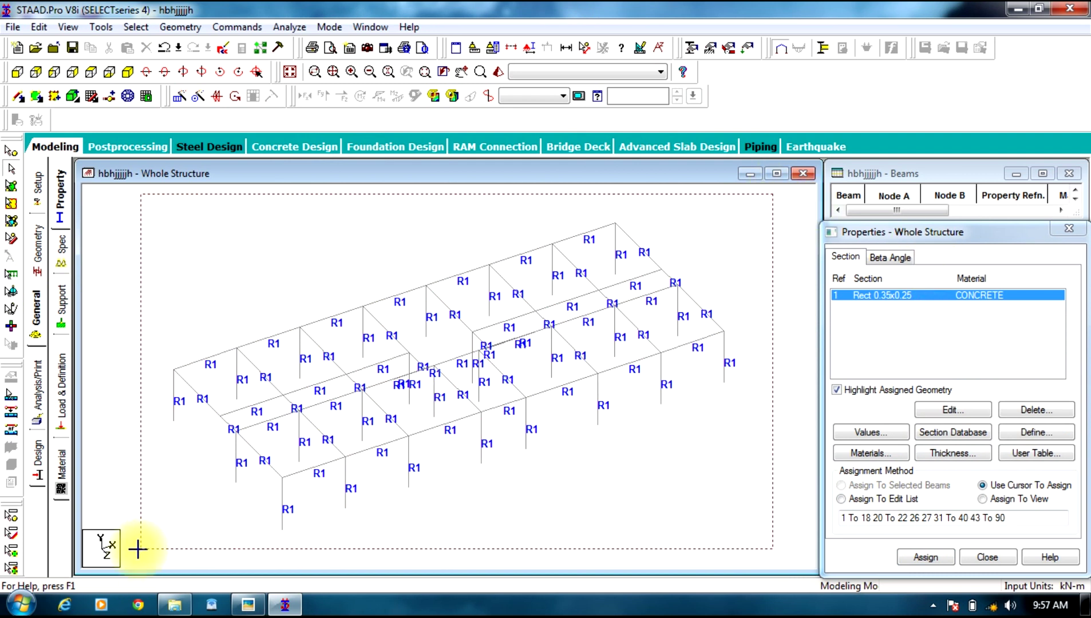
{"action": "left_click", "coordinate": [180, 27]}
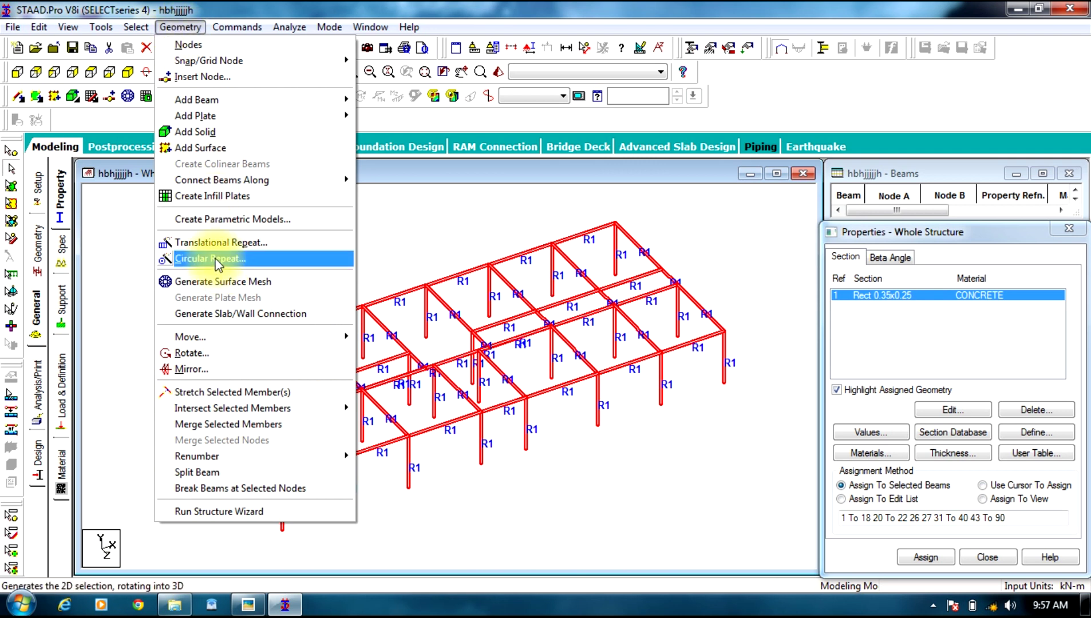
- Run a 7-step, 3 m translational repeat, then undo it because it went along X
{"action": "left_click", "coordinate": [211, 243]}
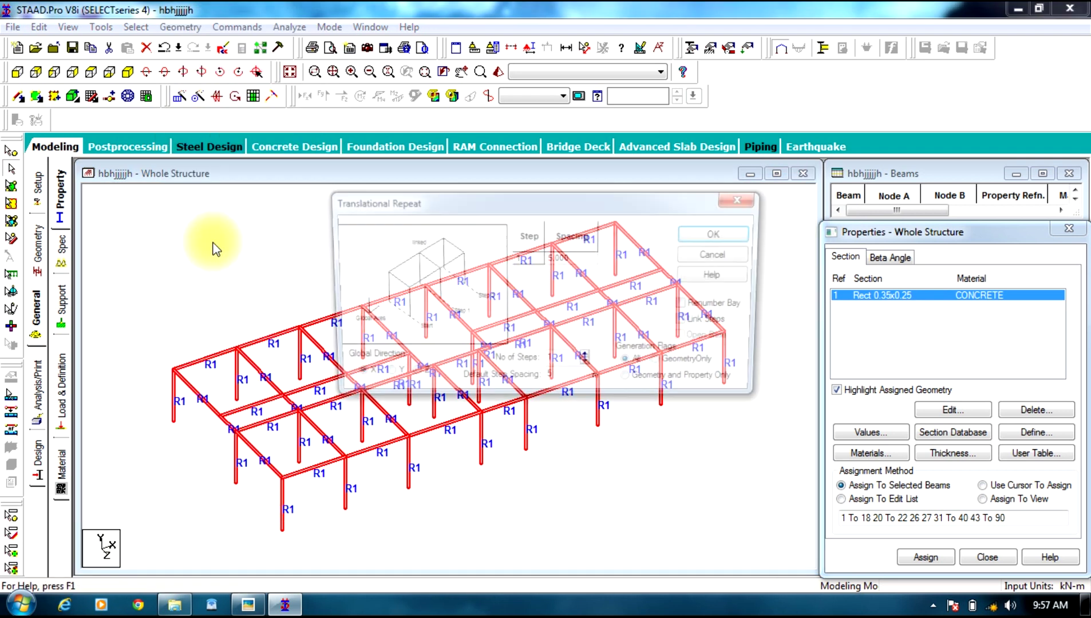
{"action": "double_click", "coordinate": [567, 363]}
{"action": "type", "text": "7"}
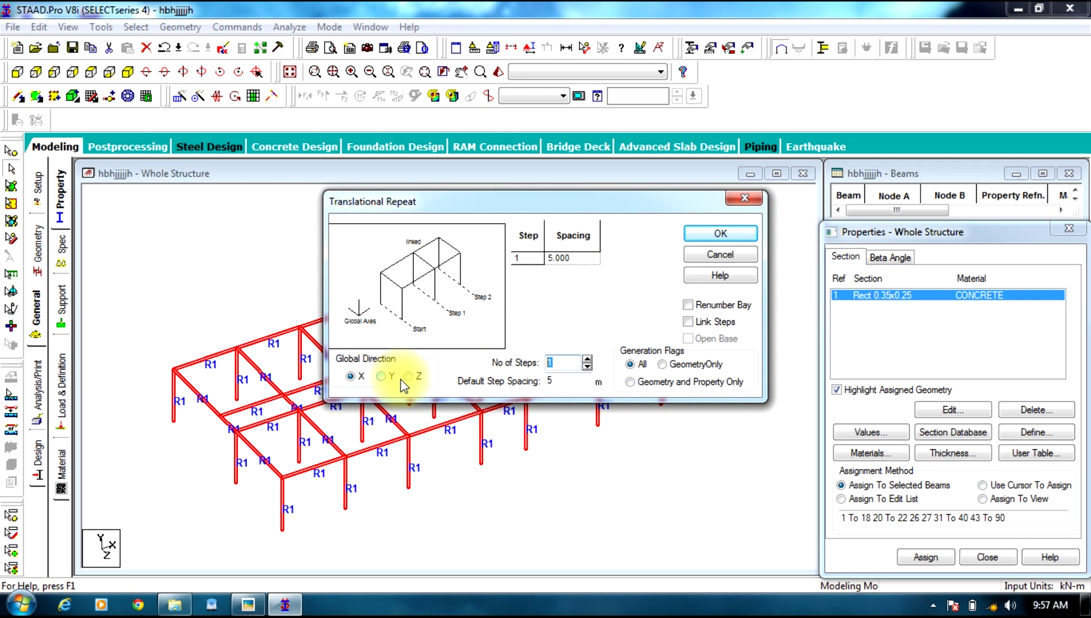
{"action": "key", "text": "Tab"}
{"action": "left_click", "coordinate": [508, 380]}
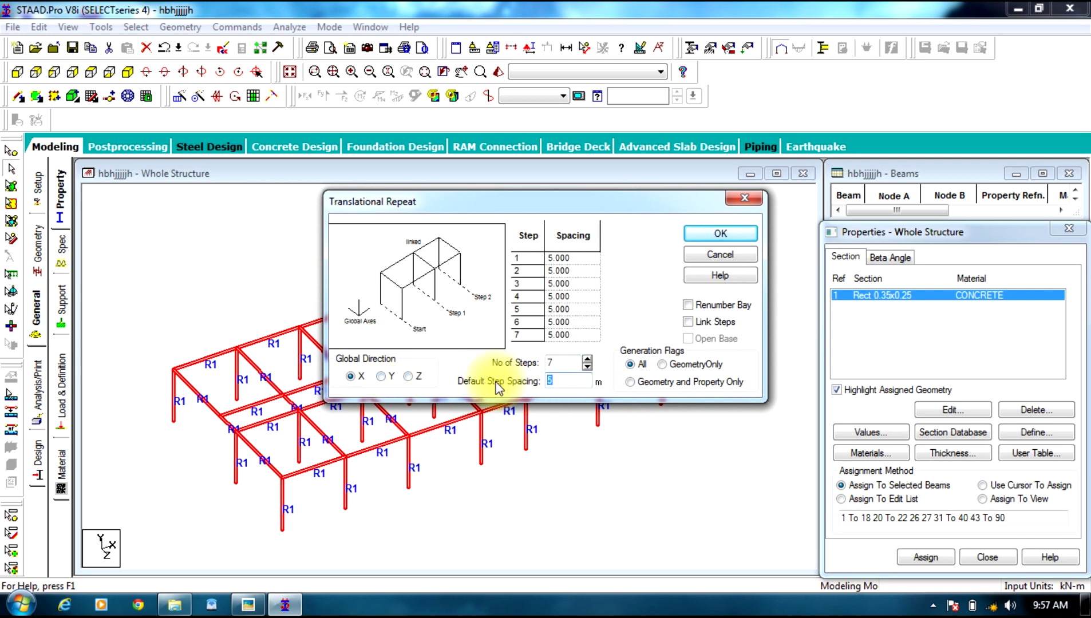
{"action": "type", "text": "3"}
{"action": "left_click", "coordinate": [710, 236]}
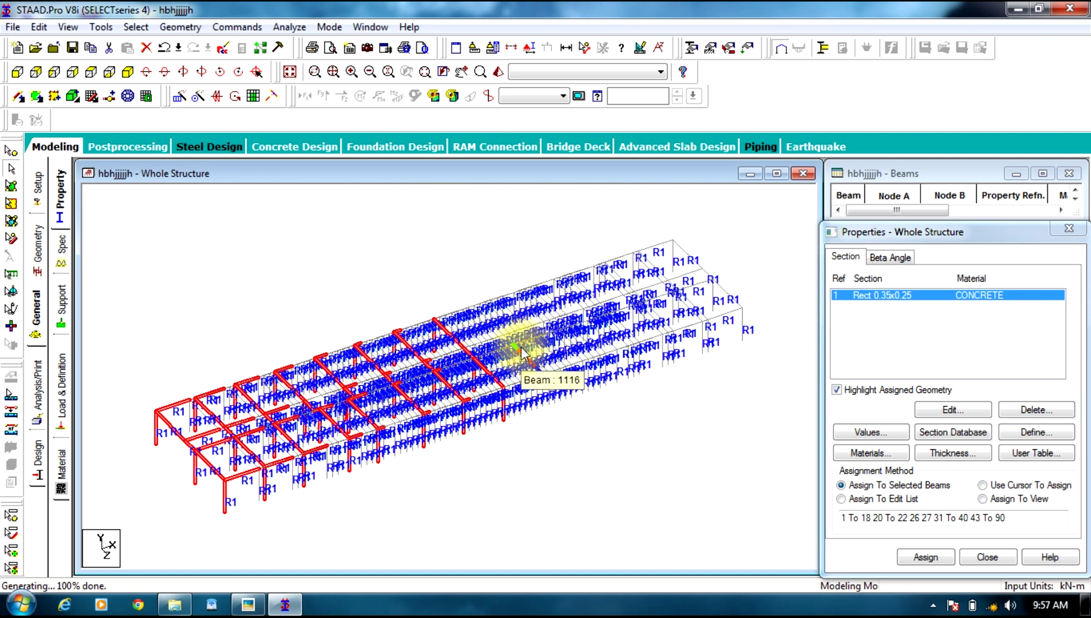
{"action": "key", "text": "ctrl+z"}
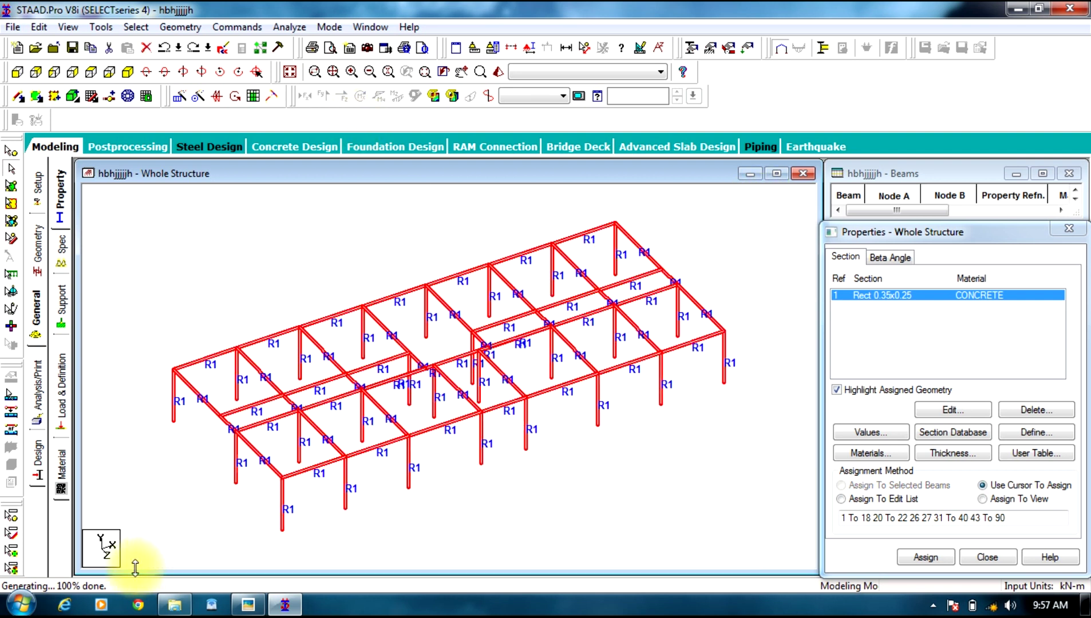
- Repeat the frame 7 times along global Y at 3 m spacing
{"action": "left_click", "coordinate": [200, 30]}
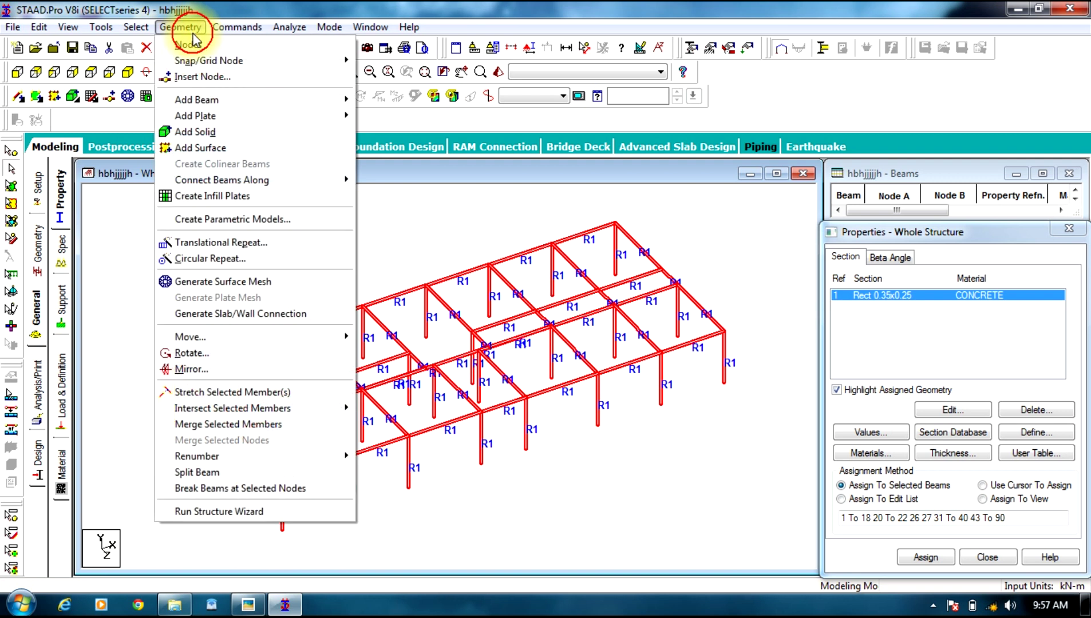
{"action": "left_click", "coordinate": [220, 243]}
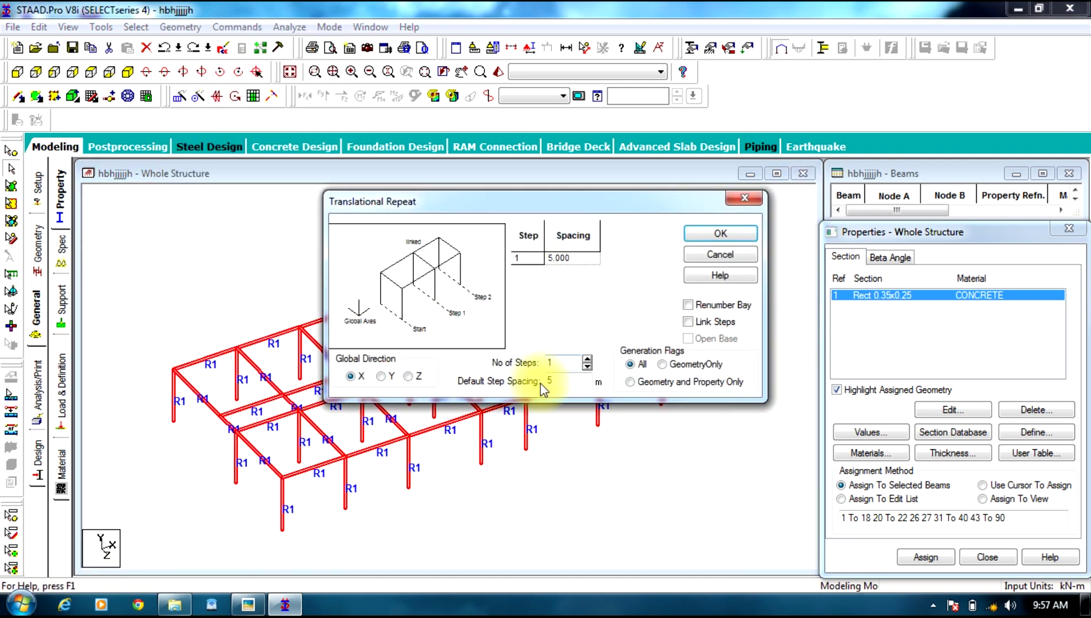
{"action": "type", "text": "7"}
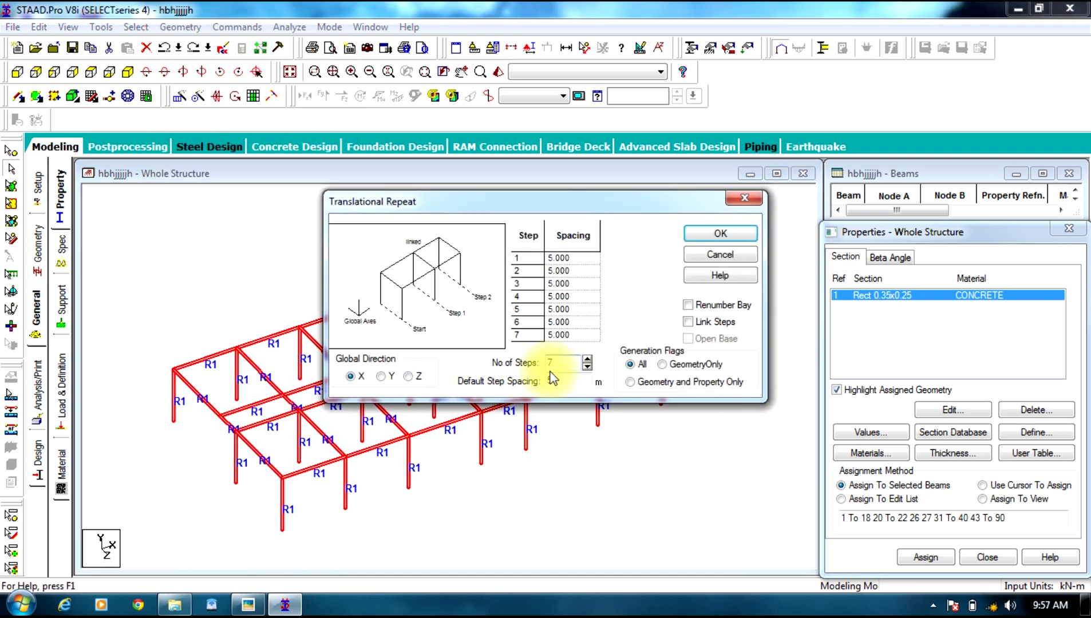
{"action": "key", "text": "Tab"}
{"action": "type", "text": "3"}
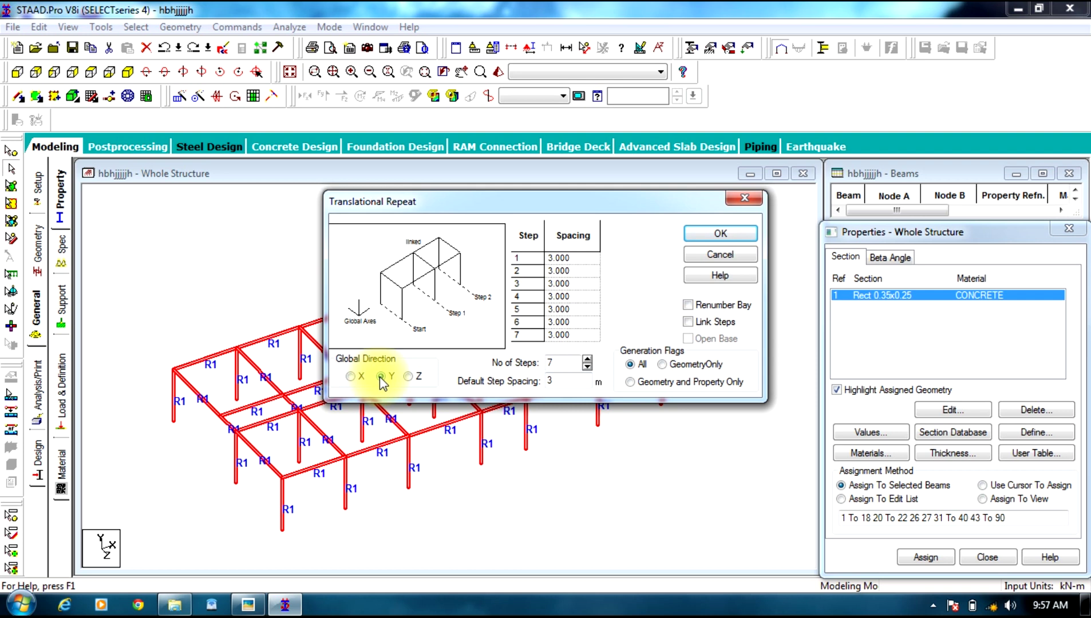
{"action": "left_click", "coordinate": [701, 234]}
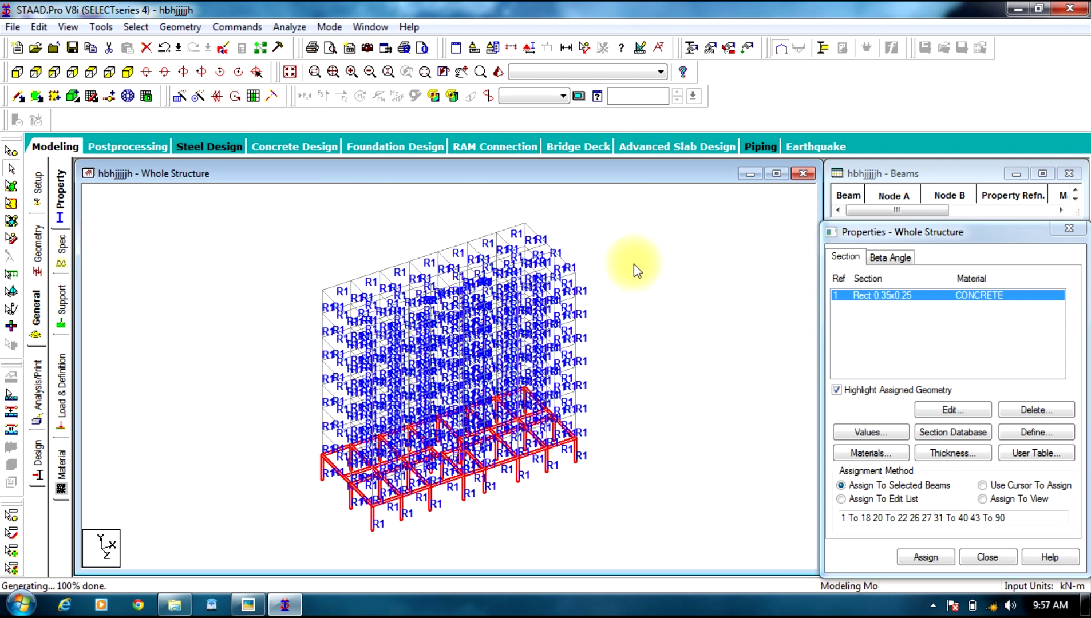
{"action": "left_click", "coordinate": [665, 258]}
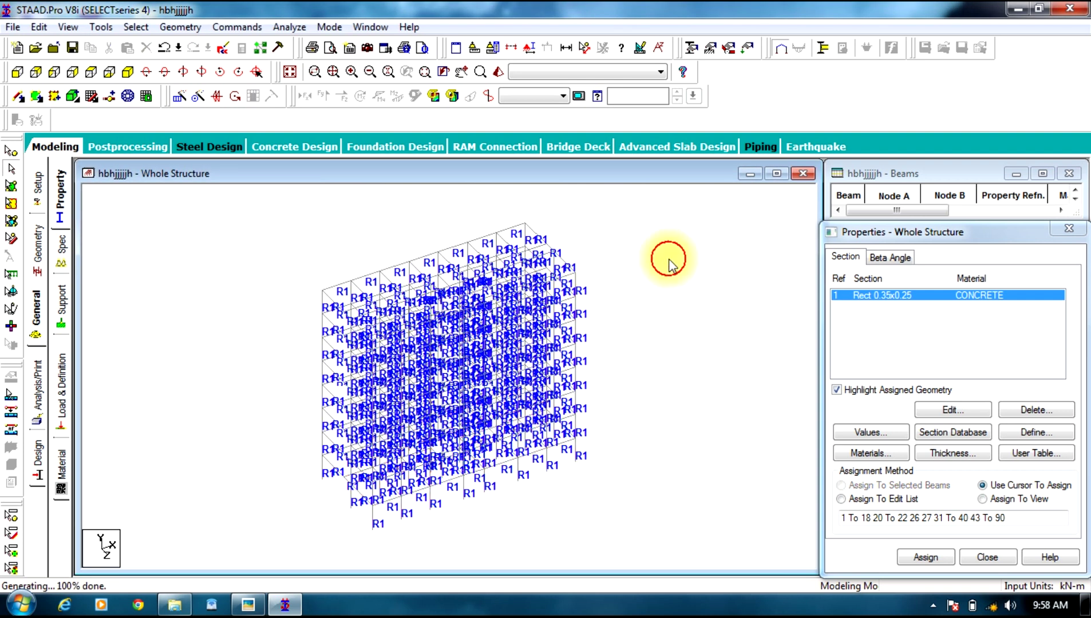
- Switch the frame to a flat 2D view and compare it with the floor-plan photo
{"action": "left_click", "coordinate": [90, 71]}
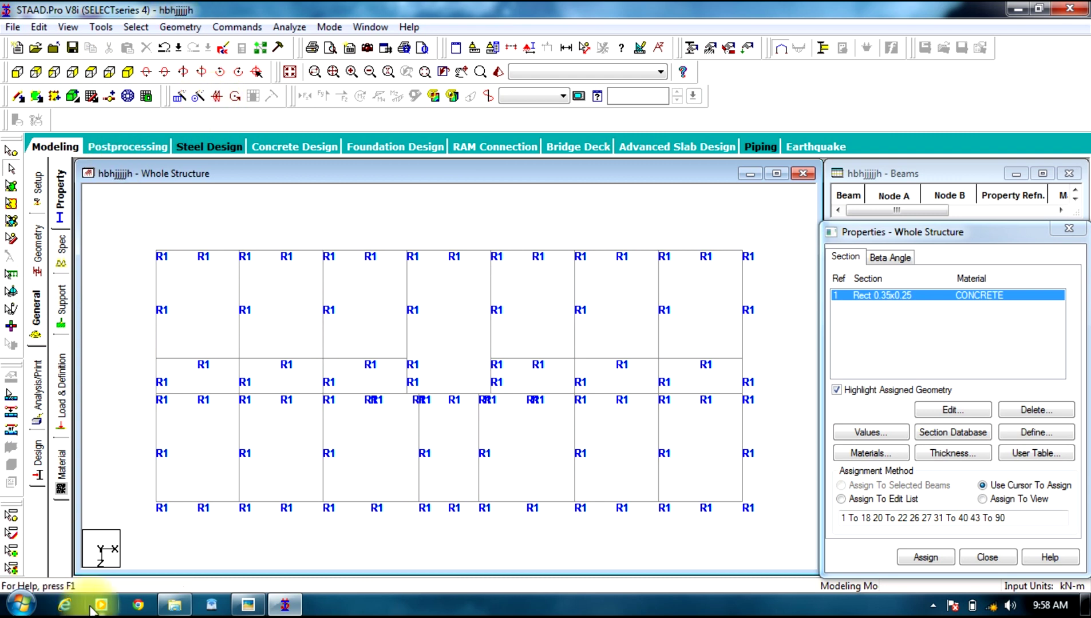
{"action": "left_click", "coordinate": [239, 612]}
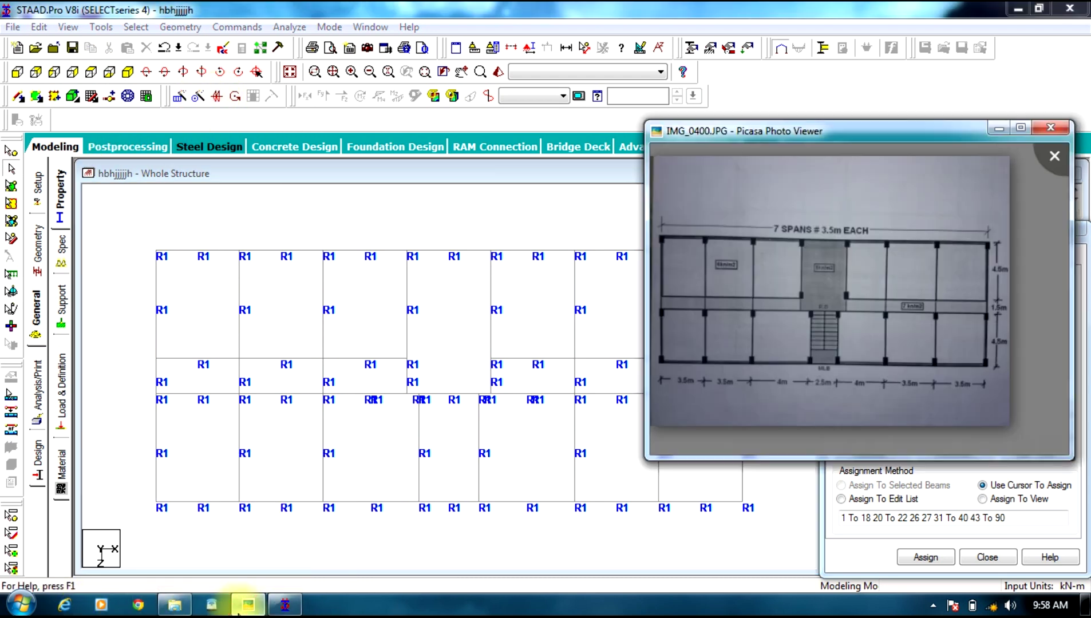
{"action": "left_click", "coordinate": [239, 612]}
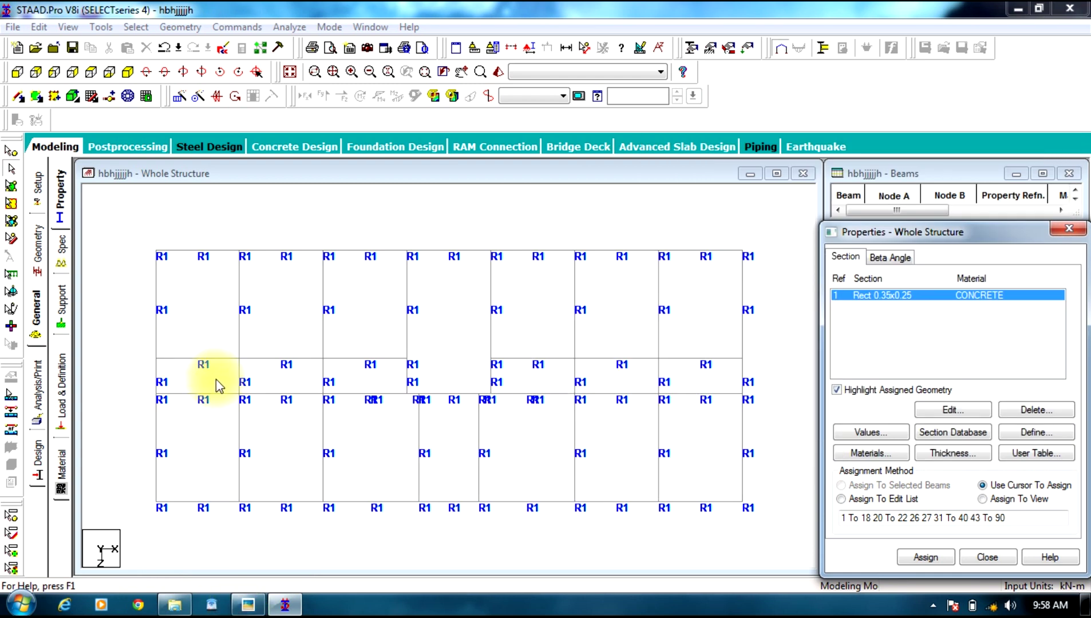
- Create pinned support S2 and assign it to all base nodes in the front view
{"action": "left_click", "coordinate": [73, 307]}
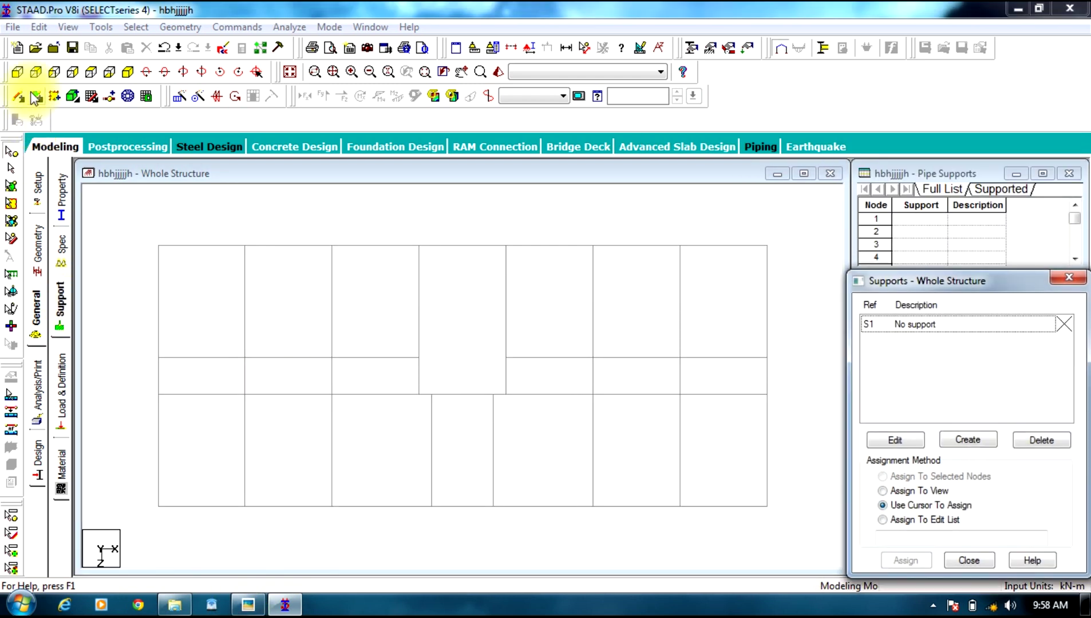
{"action": "left_click", "coordinate": [14, 73]}
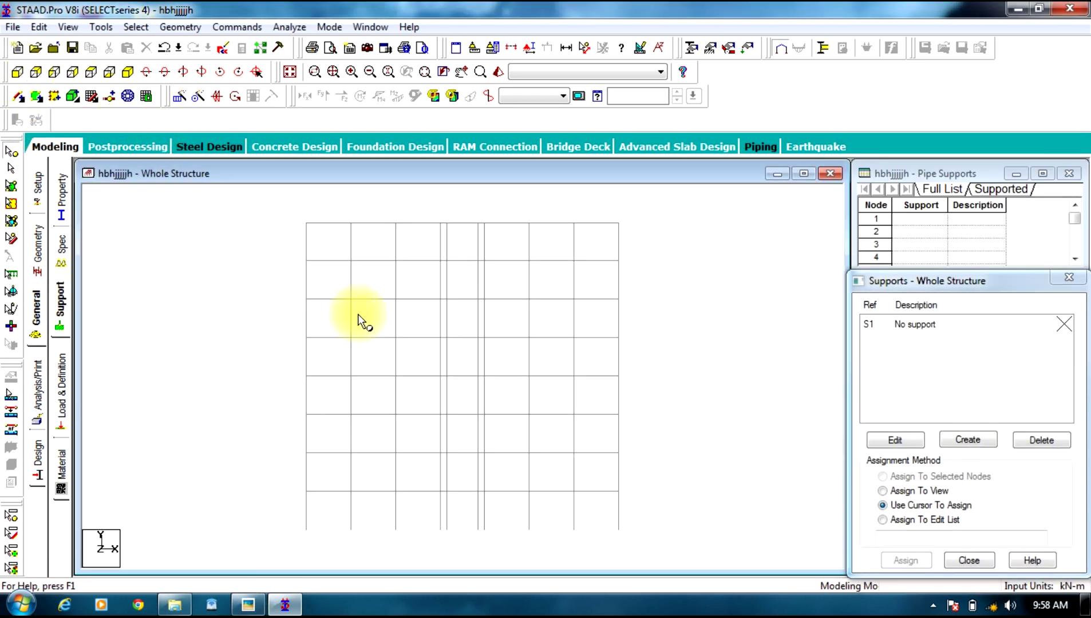
{"action": "left_click", "coordinate": [956, 442]}
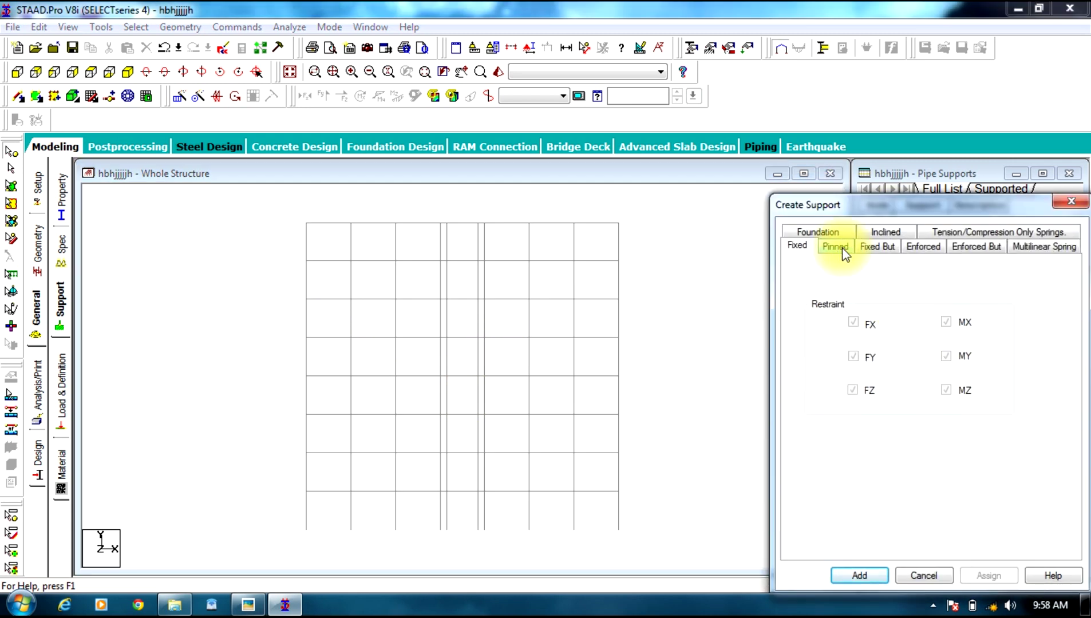
{"action": "left_click", "coordinate": [836, 247]}
{"action": "left_click", "coordinate": [863, 575]}
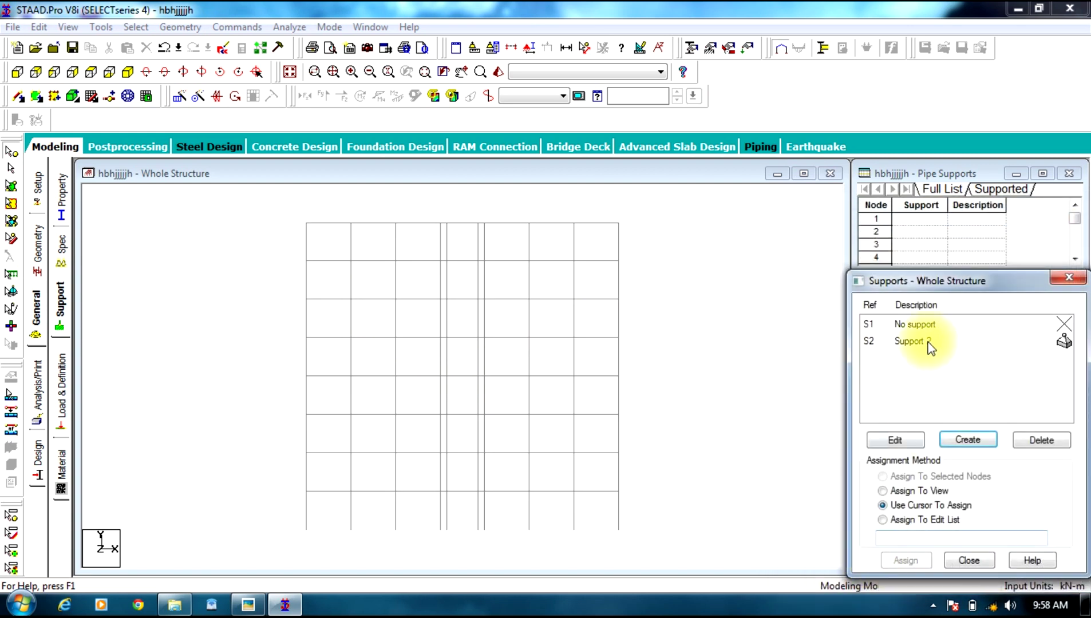
{"action": "left_click", "coordinate": [929, 344]}
{"action": "left_click_drag", "start_coordinate": [652, 521], "coordinate": [239, 552]}
{"action": "left_click", "coordinate": [906, 561]}
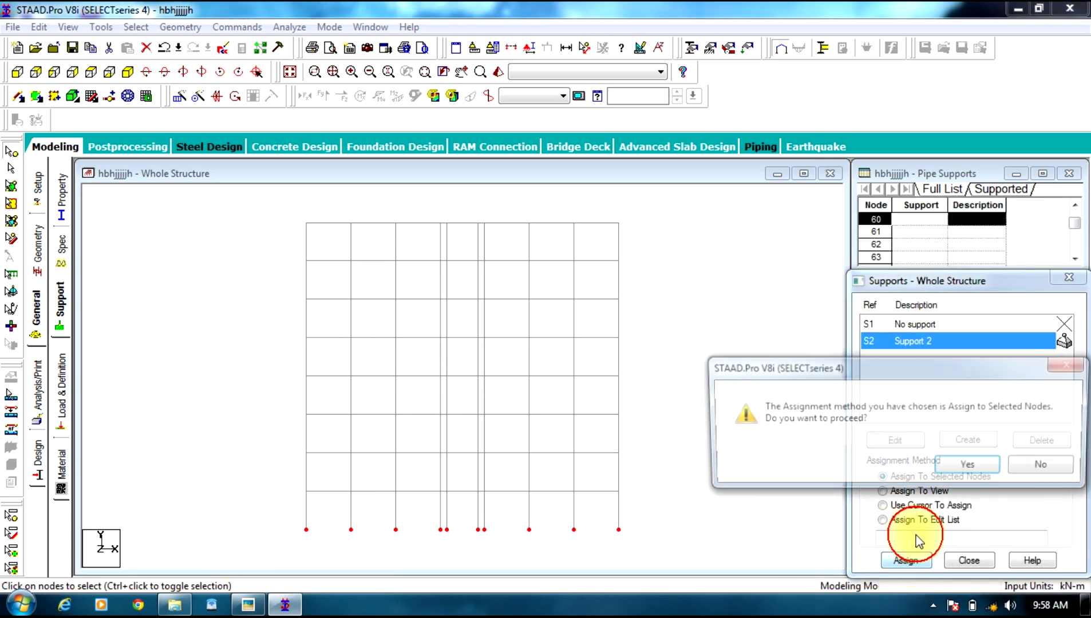
{"action": "left_click", "coordinate": [952, 465]}
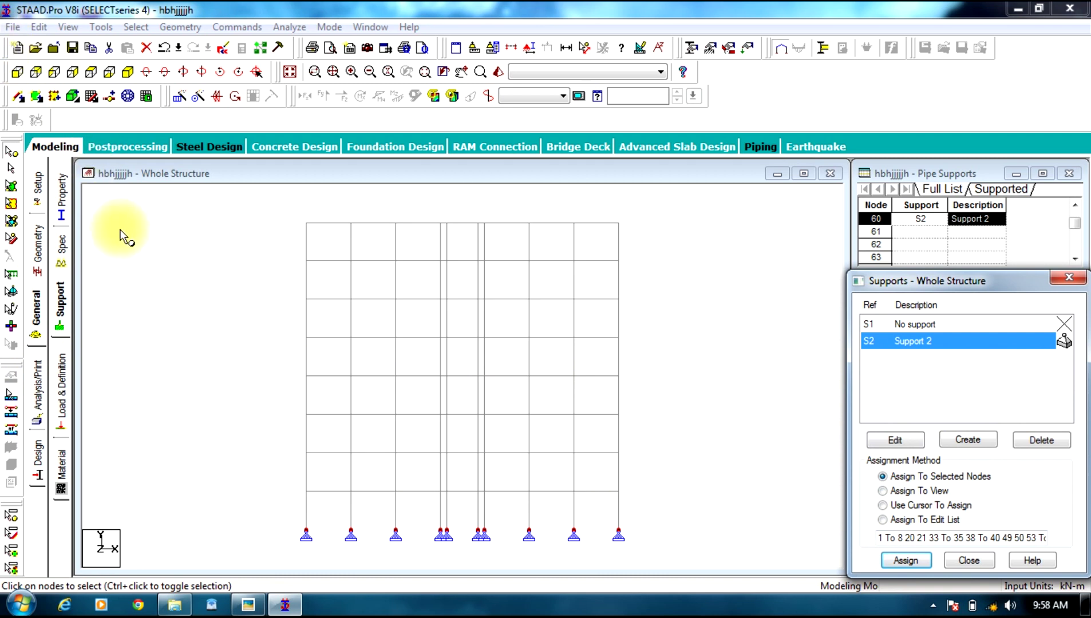
{"action": "left_click", "coordinate": [91, 72]}
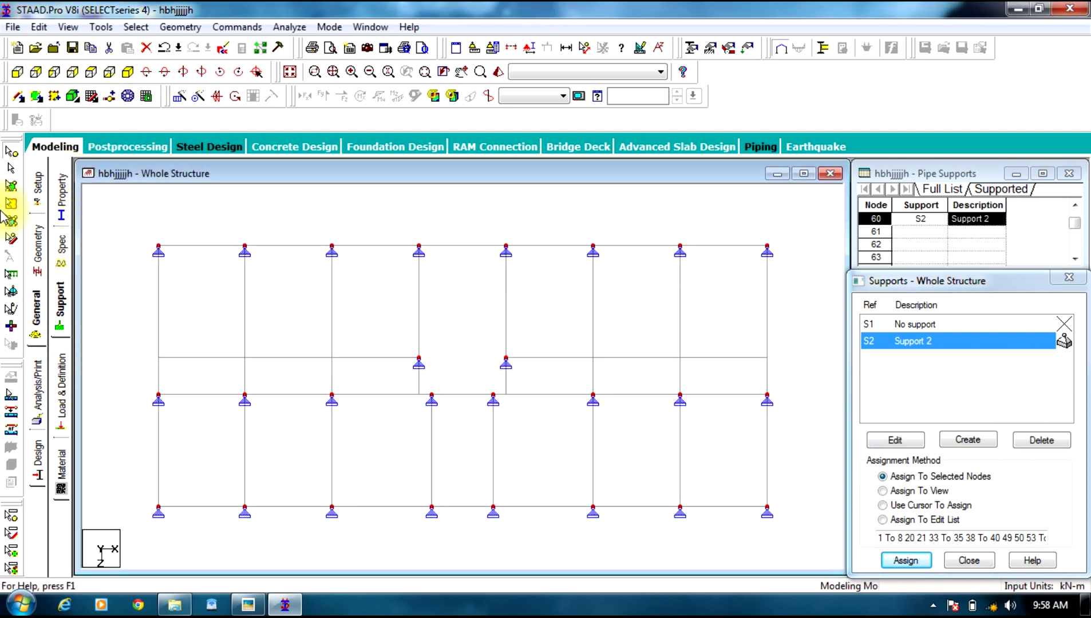
- Add load case 1 titled 'dl' with loading type Dead
{"action": "left_click", "coordinate": [64, 400]}
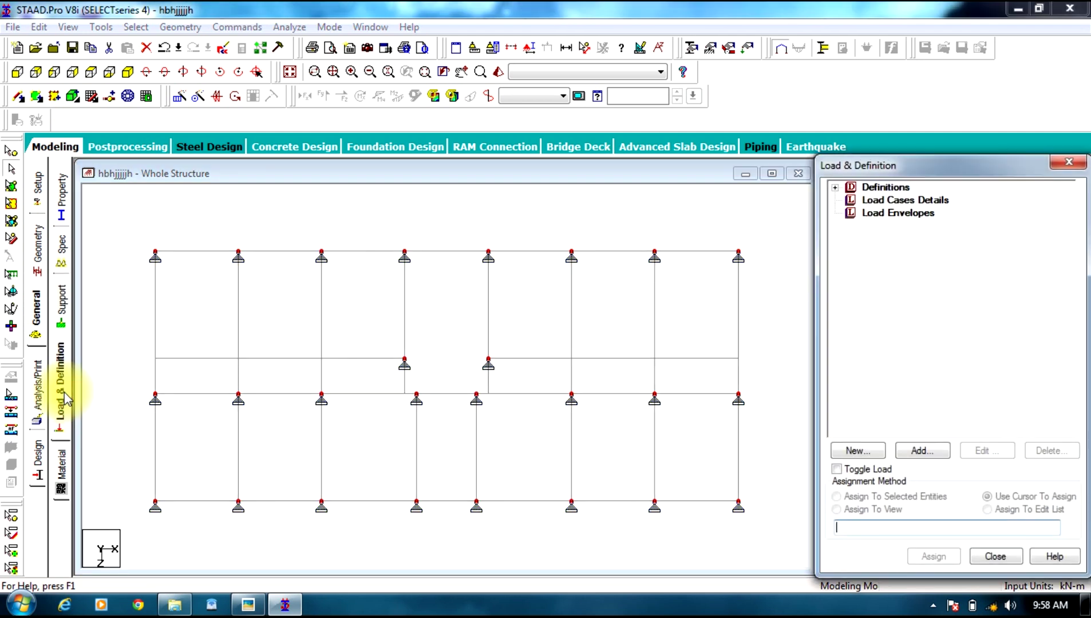
{"action": "left_click", "coordinate": [923, 201]}
{"action": "left_click", "coordinate": [919, 450]}
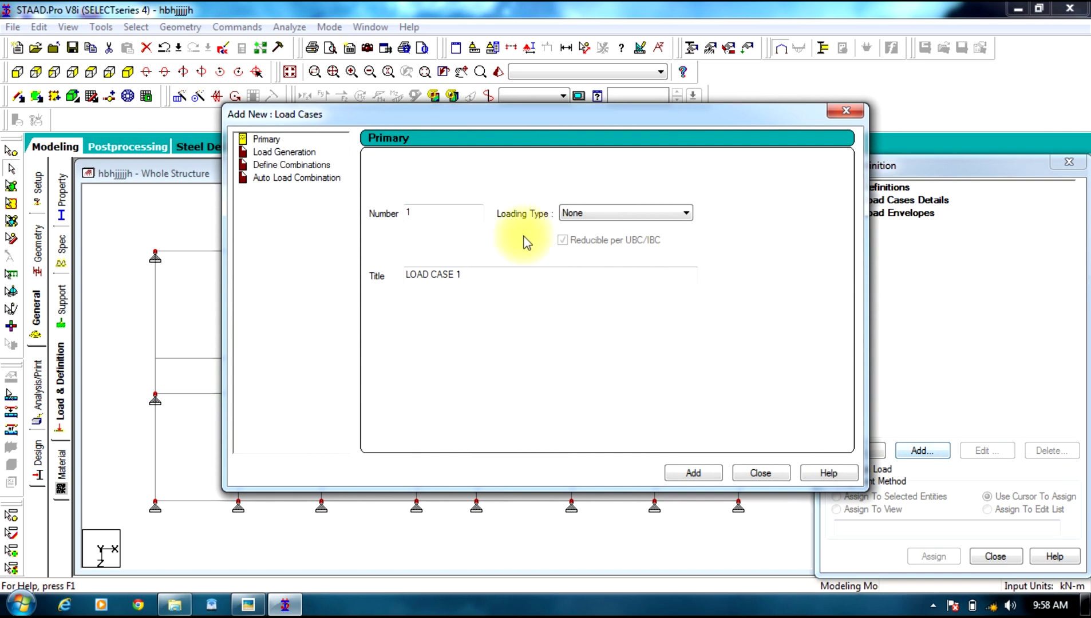
{"action": "left_click_drag", "start_coordinate": [467, 275], "coordinate": [305, 319]}
{"action": "type", "text": "dl"}
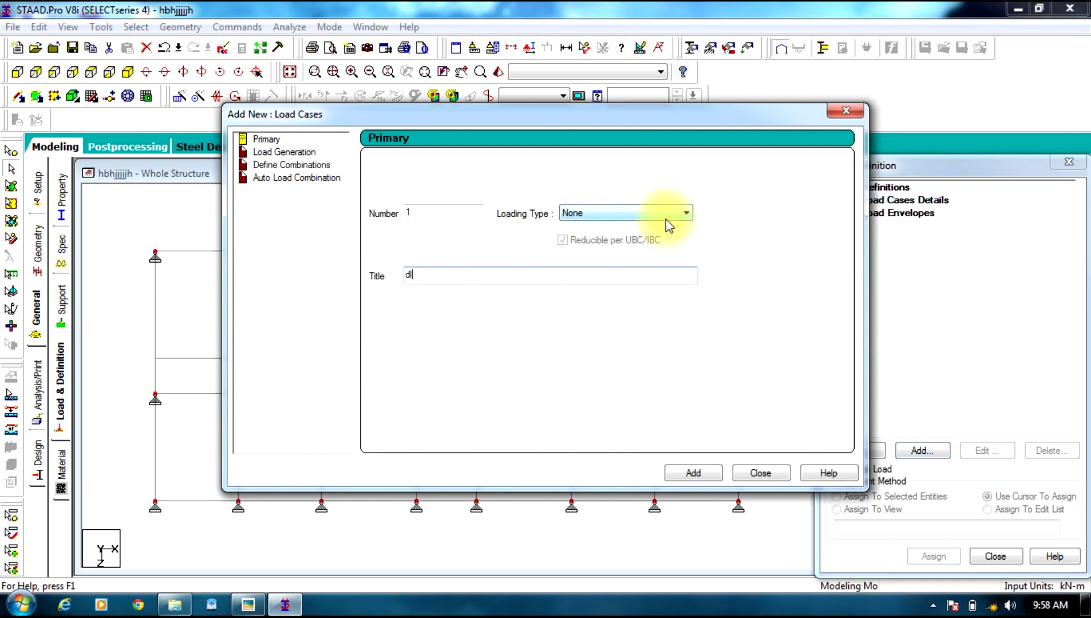
{"action": "left_click", "coordinate": [663, 214]}
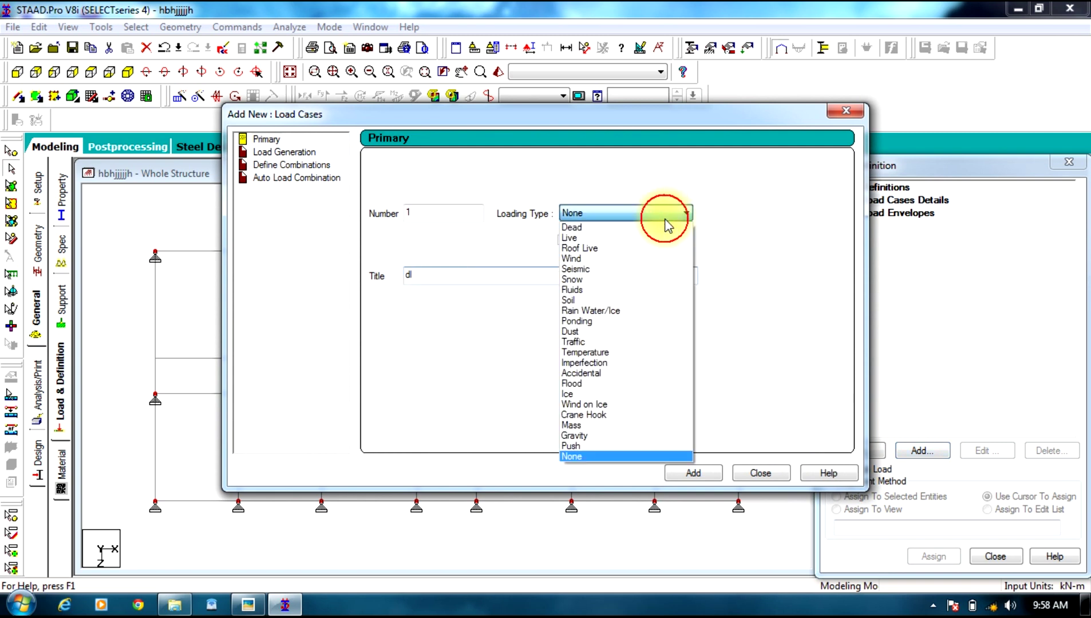
{"action": "left_click", "coordinate": [605, 228]}
{"action": "left_click", "coordinate": [713, 474]}
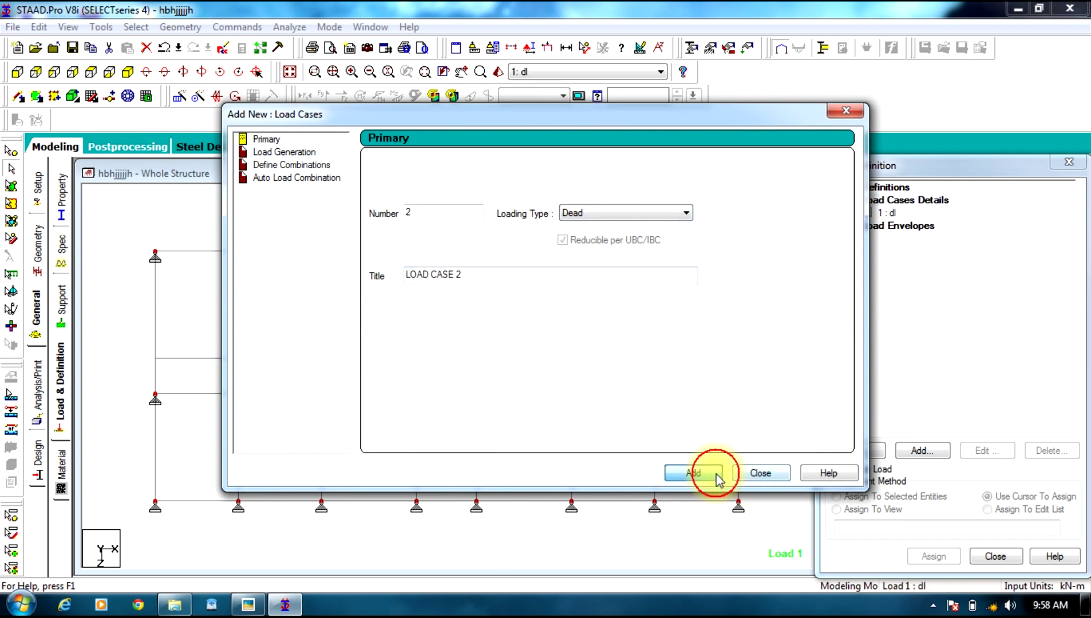
{"action": "left_click", "coordinate": [756, 474]}
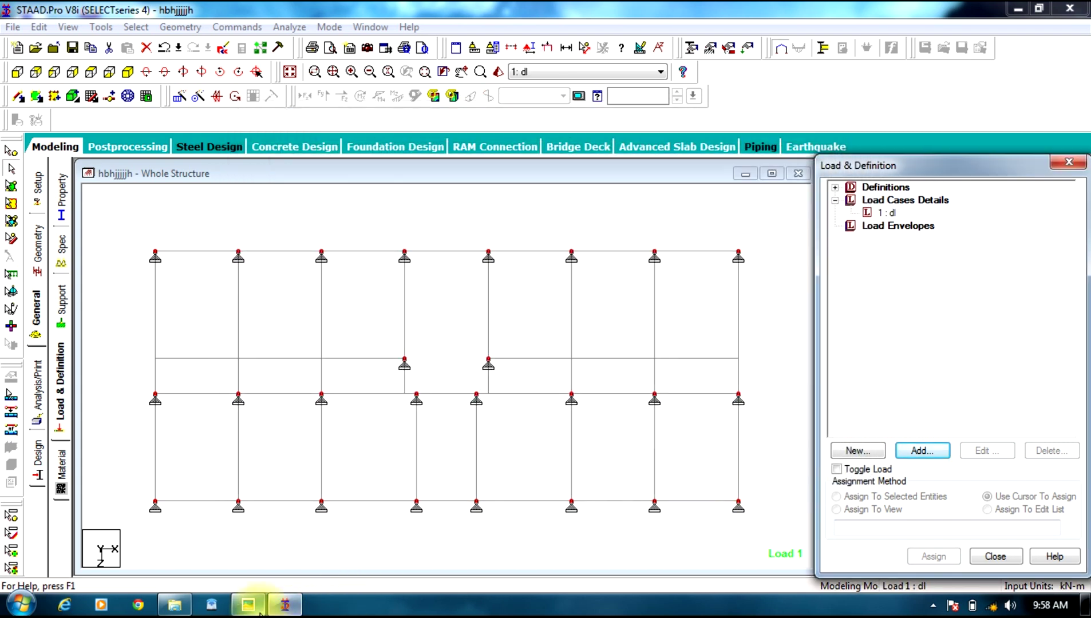
{"action": "mouse_move", "coordinate": [260, 614]}
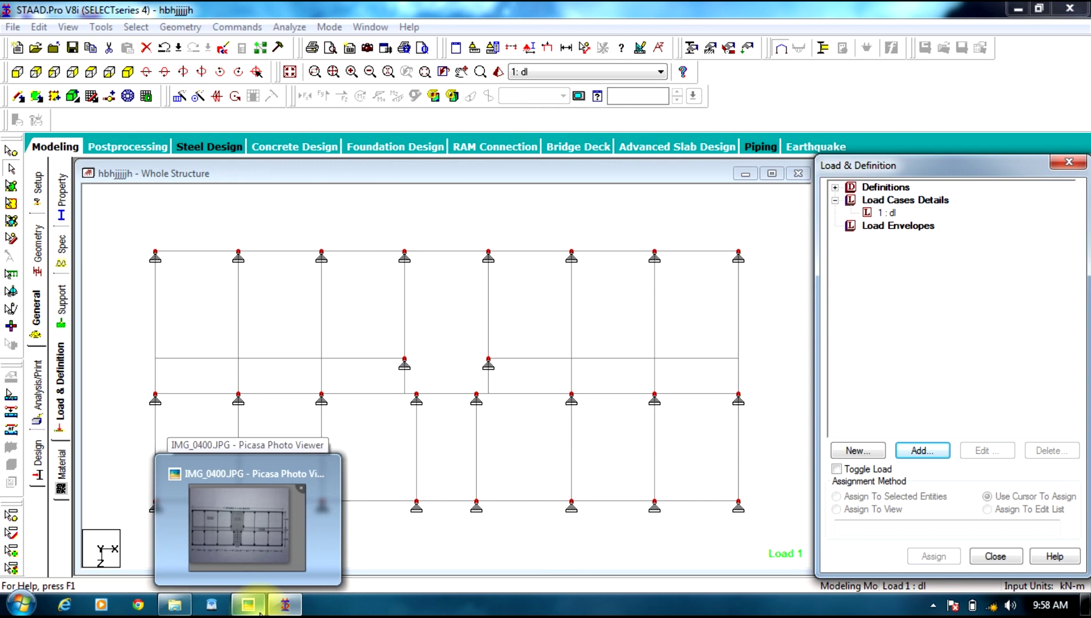
{"action": "left_click", "coordinate": [260, 612]}
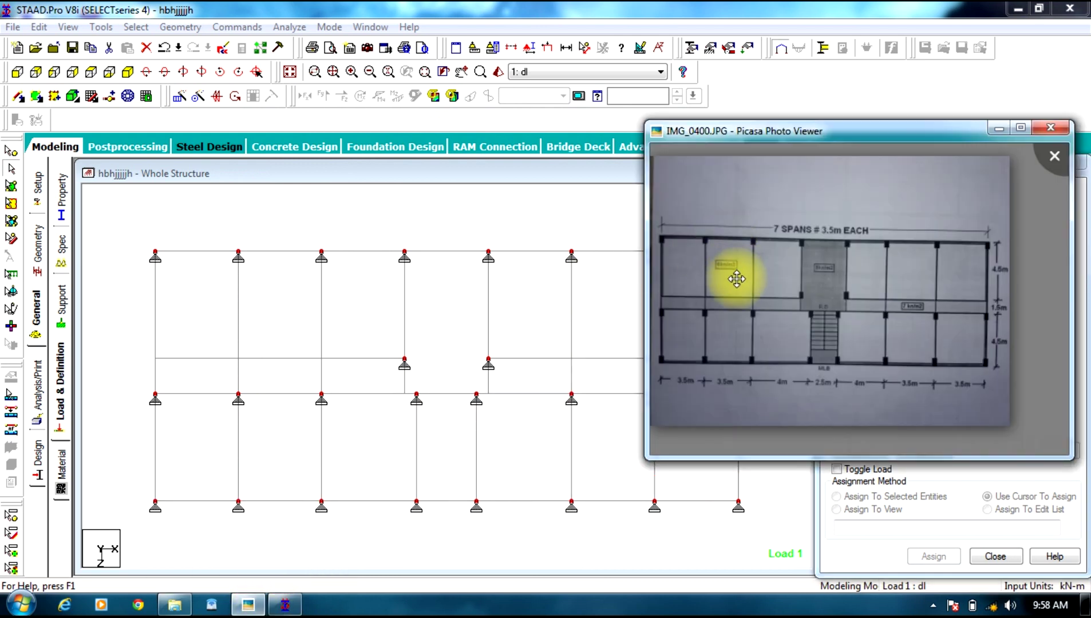
{"action": "scroll", "coordinate": [737, 278], "scroll_direction": "up", "scroll_amount": 5}
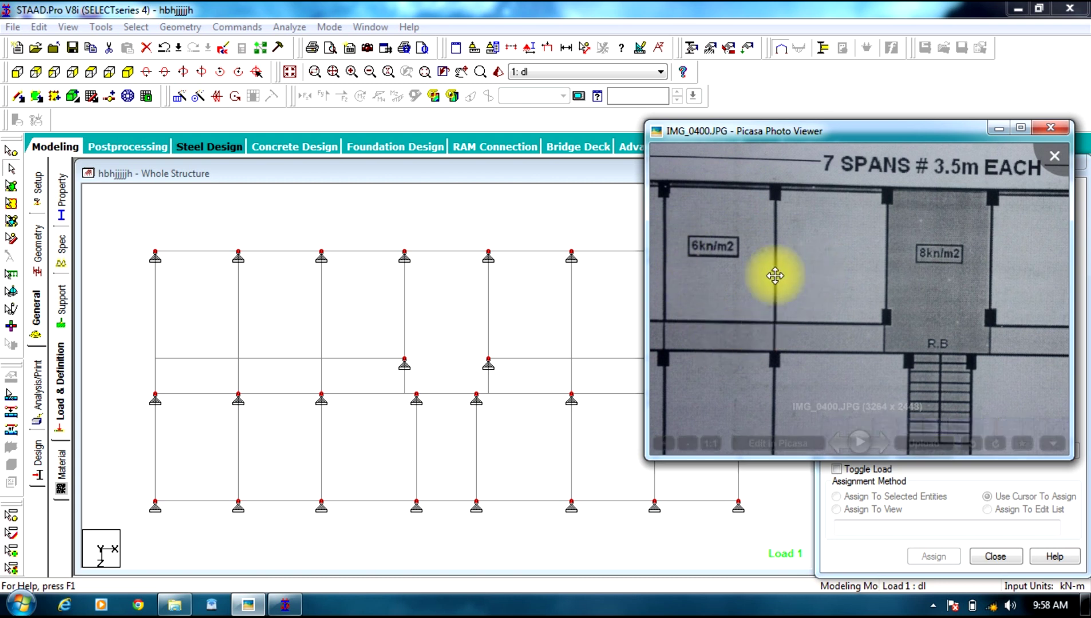
{"action": "scroll", "coordinate": [775, 276], "scroll_direction": "down", "scroll_amount": 5}
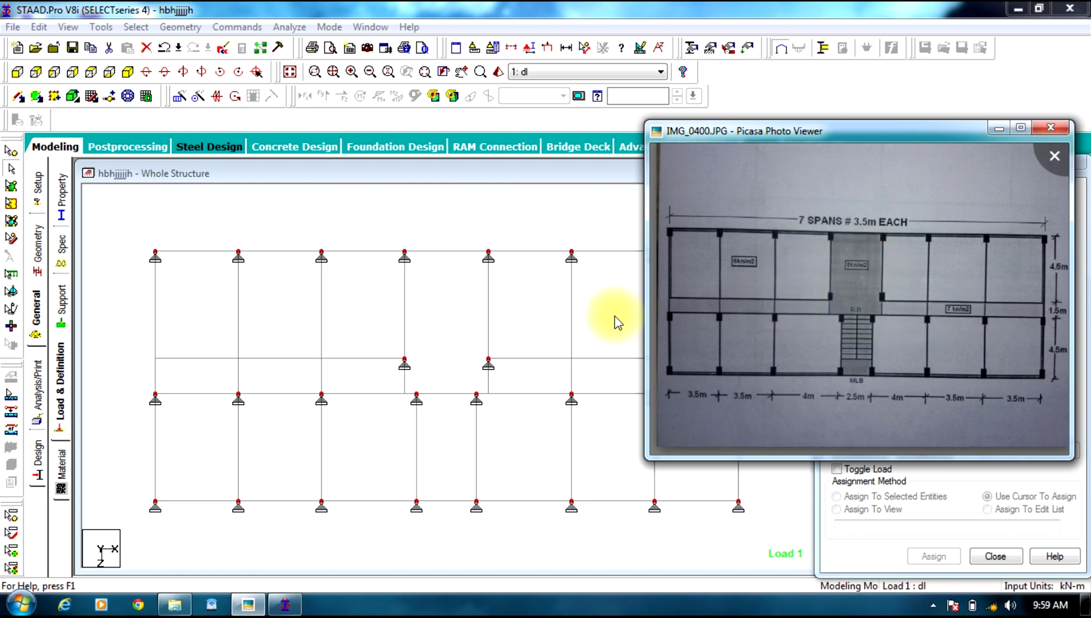
{"action": "left_click", "coordinate": [514, 231]}
- Start a floor load on load case 1: dl with pressure -6 kN/m²
{"action": "left_click", "coordinate": [904, 200]}
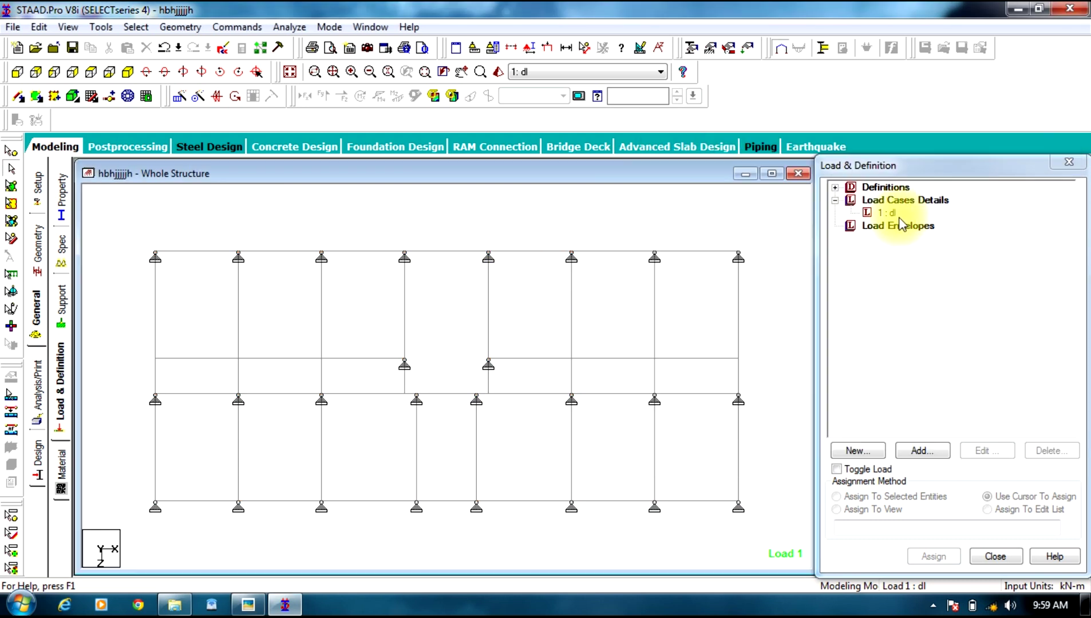
{"action": "left_click", "coordinate": [887, 213]}
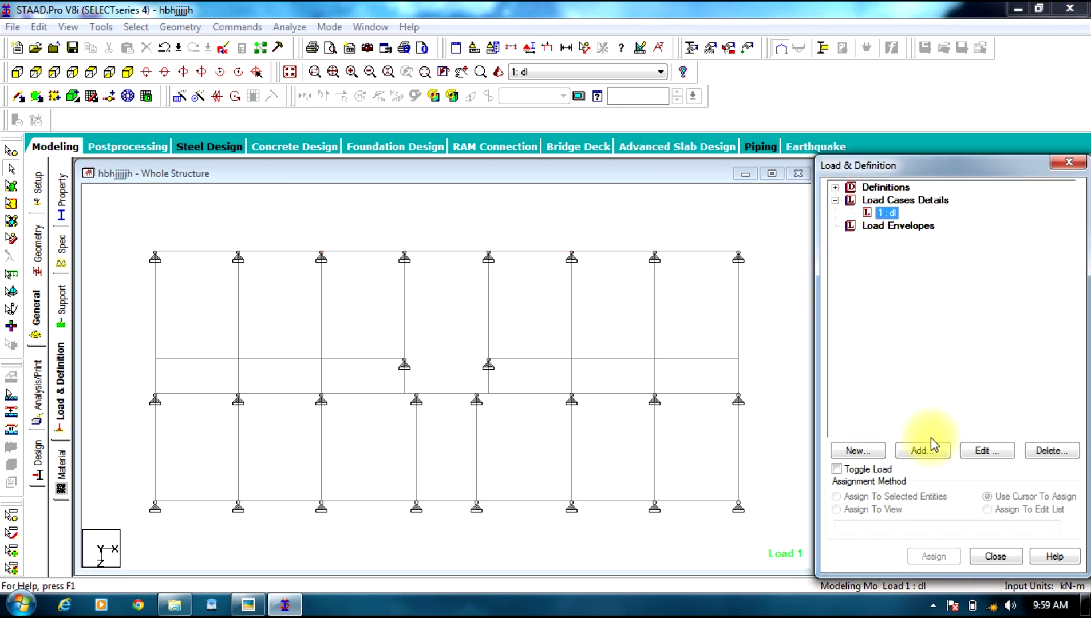
{"action": "left_click", "coordinate": [343, 243]}
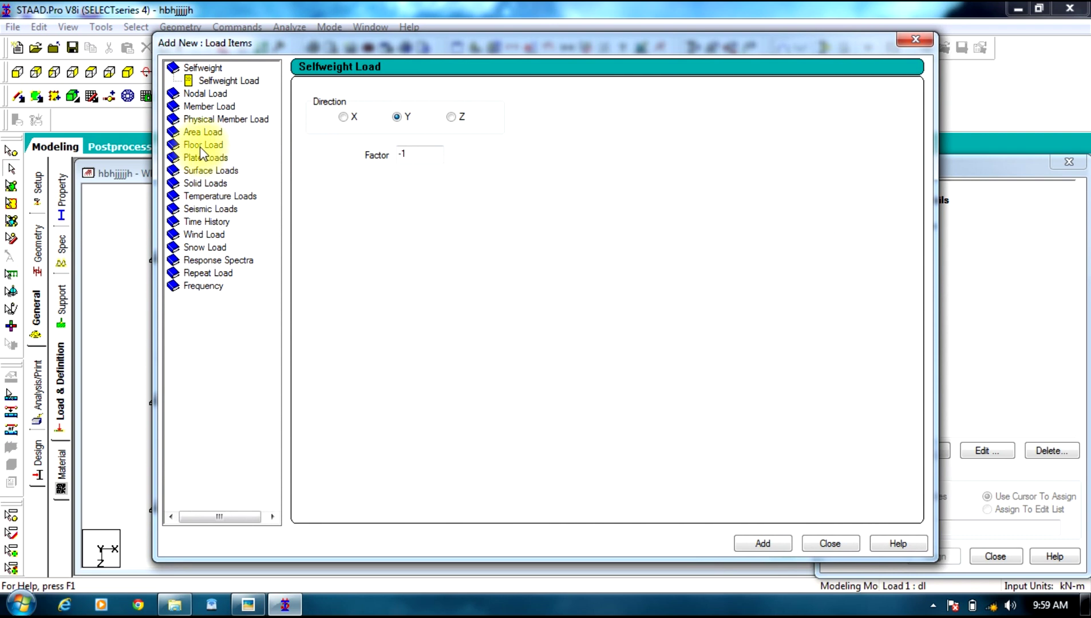
{"action": "left_click", "coordinate": [204, 132]}
{"action": "left_click", "coordinate": [347, 169]}
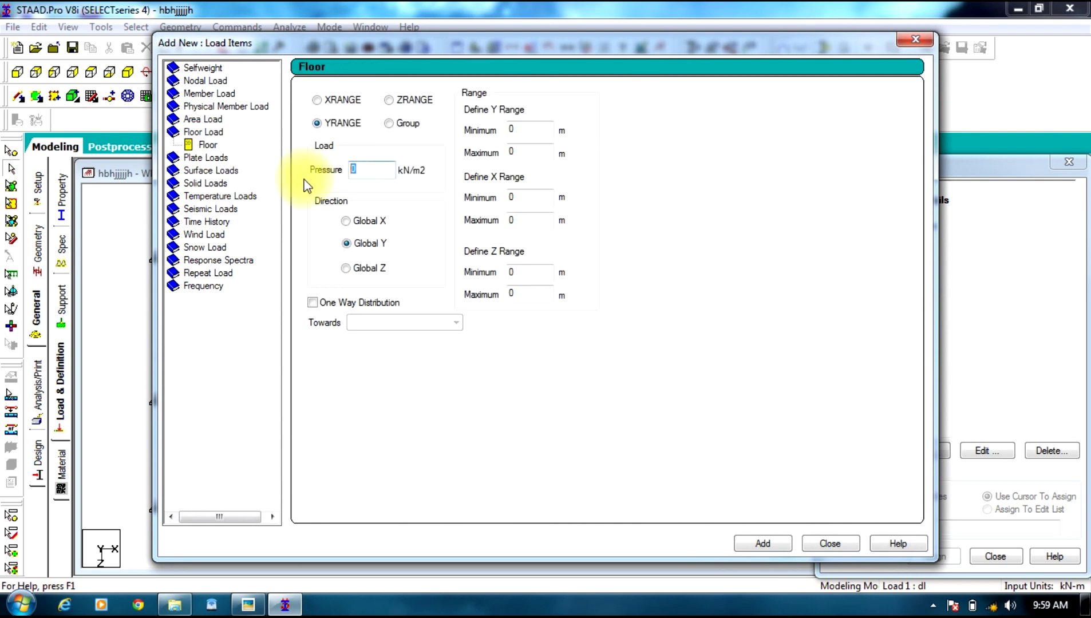
{"action": "type", "text": "-6"}
- Set the floor load range to Y 3–24, X 0–10.5, Z 0–4.5 and add it
{"action": "left_click", "coordinate": [519, 129]}
{"action": "type", "text": "3"}
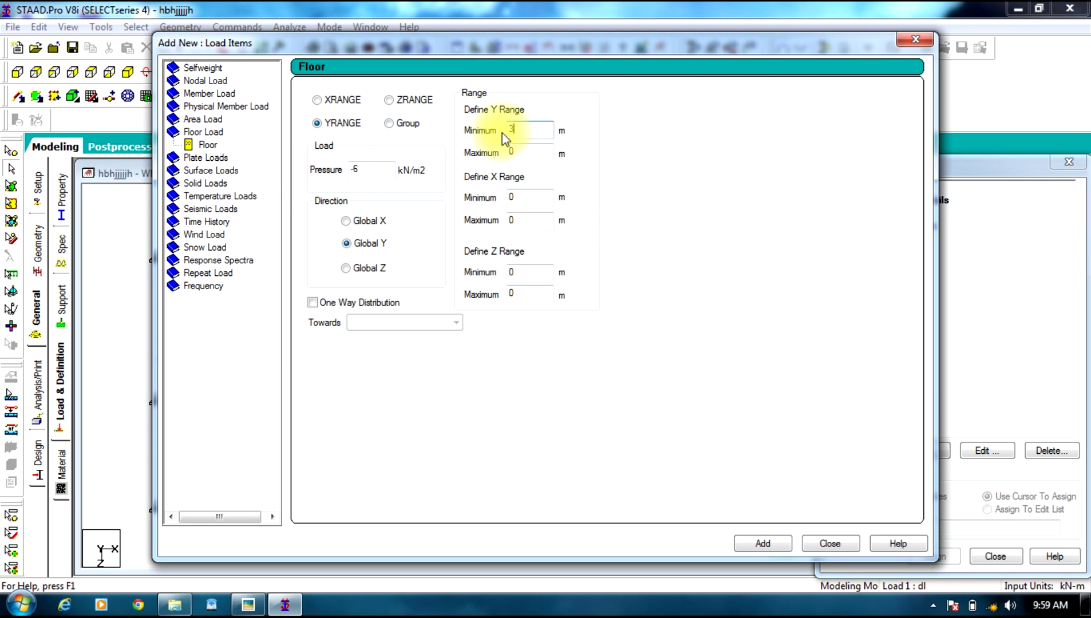
{"action": "left_click", "coordinate": [527, 150]}
{"action": "type", "text": "24"}
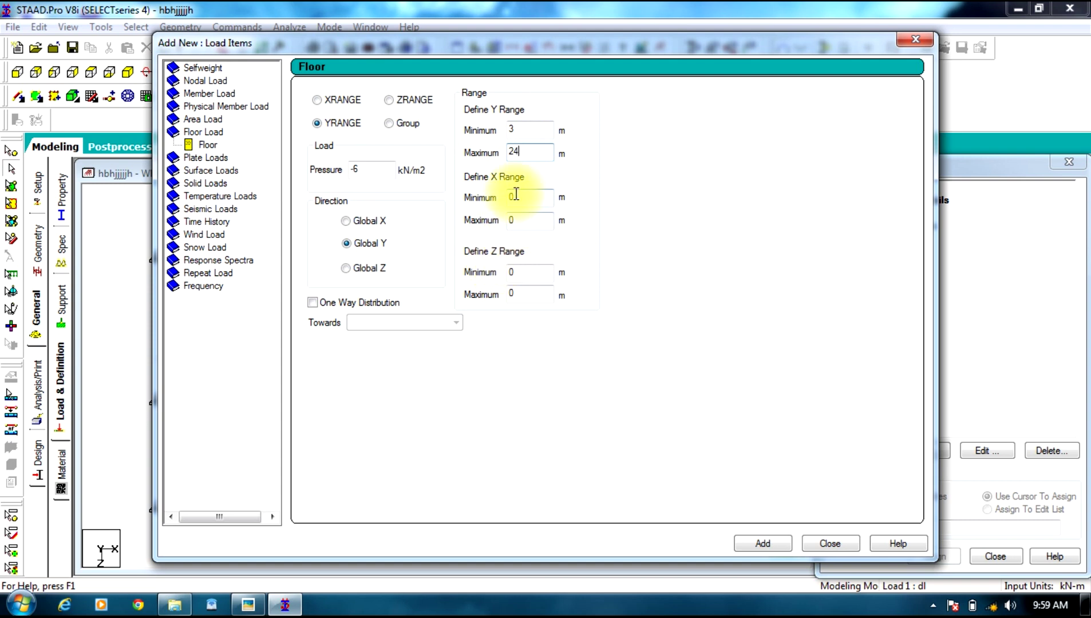
{"action": "left_click_drag", "start_coordinate": [533, 54], "coordinate": [848, 69]}
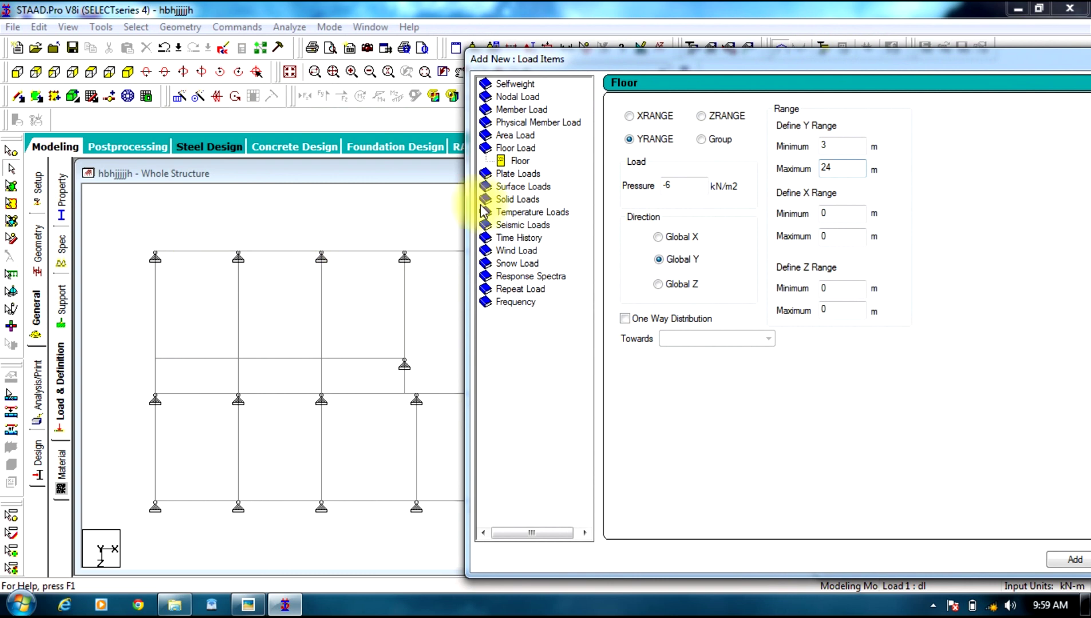
{"action": "left_click_drag", "start_coordinate": [681, 60], "coordinate": [484, 58]}
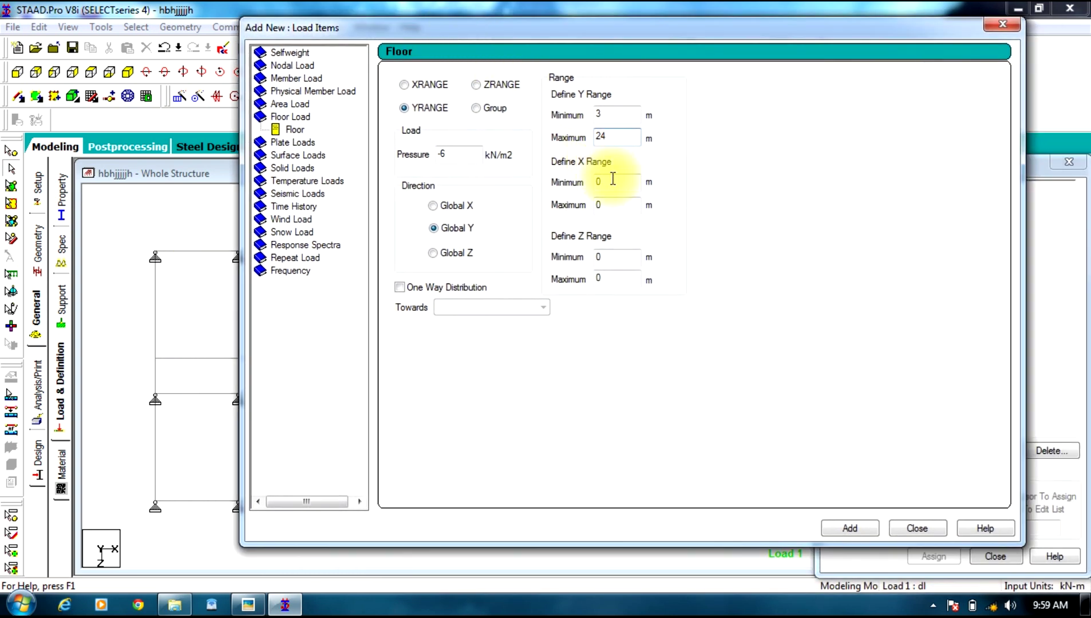
{"action": "left_click", "coordinate": [612, 205]}
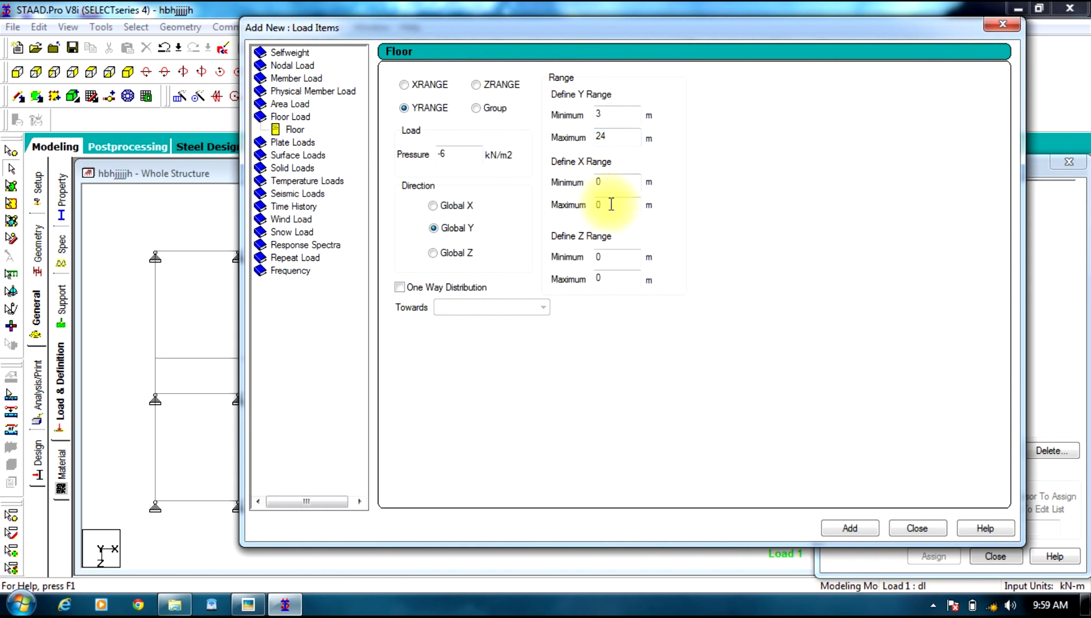
{"action": "type", "text": "10.5"}
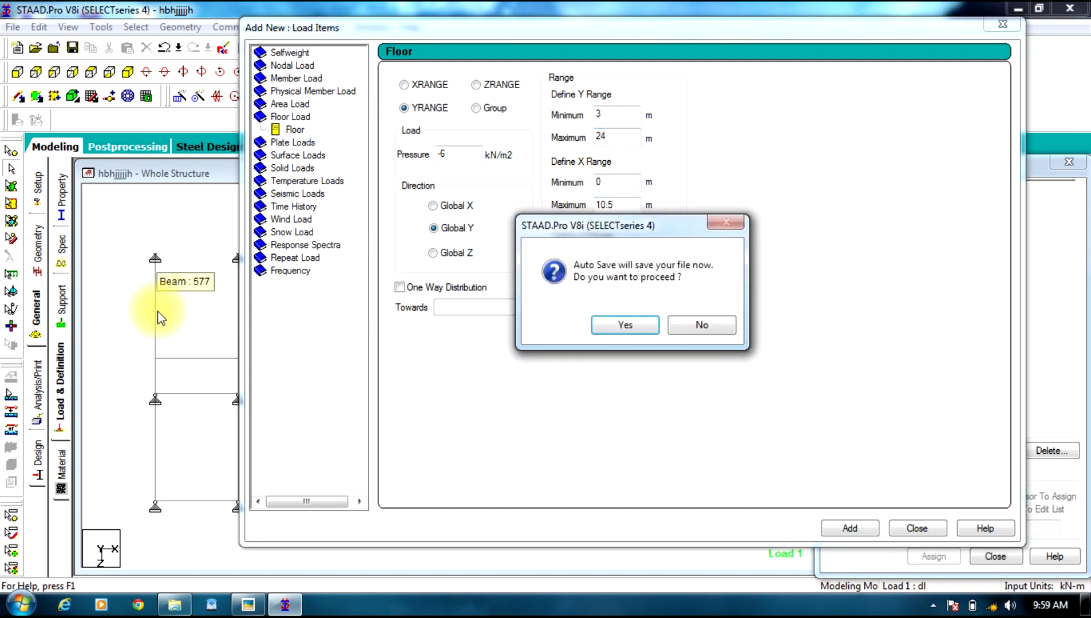
{"action": "left_click", "coordinate": [704, 324]}
{"action": "double_click", "coordinate": [618, 279]}
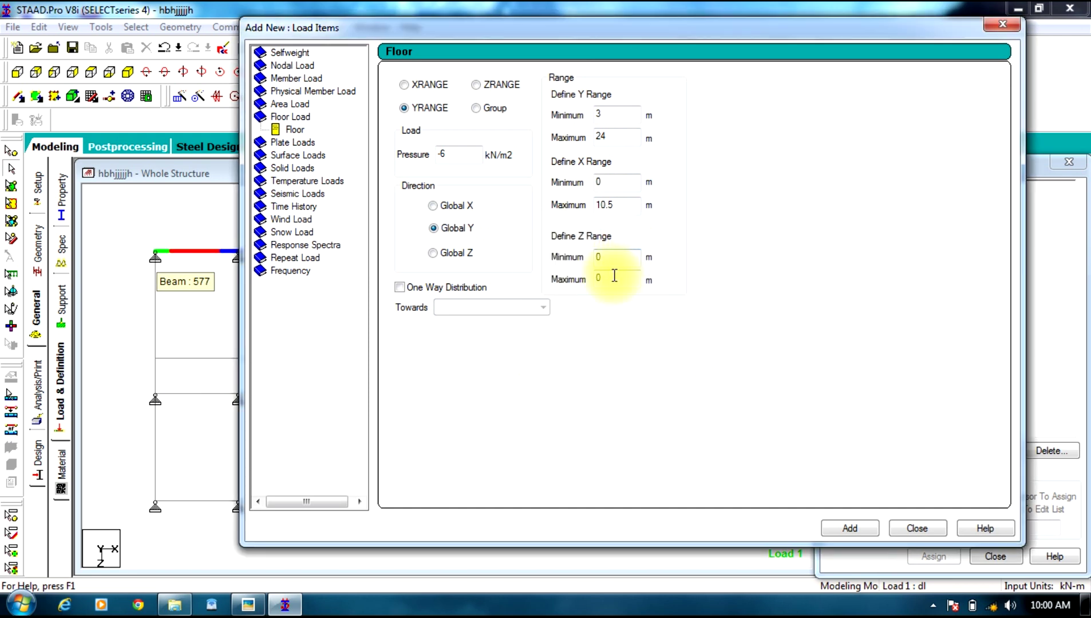
{"action": "type", "text": "4"}
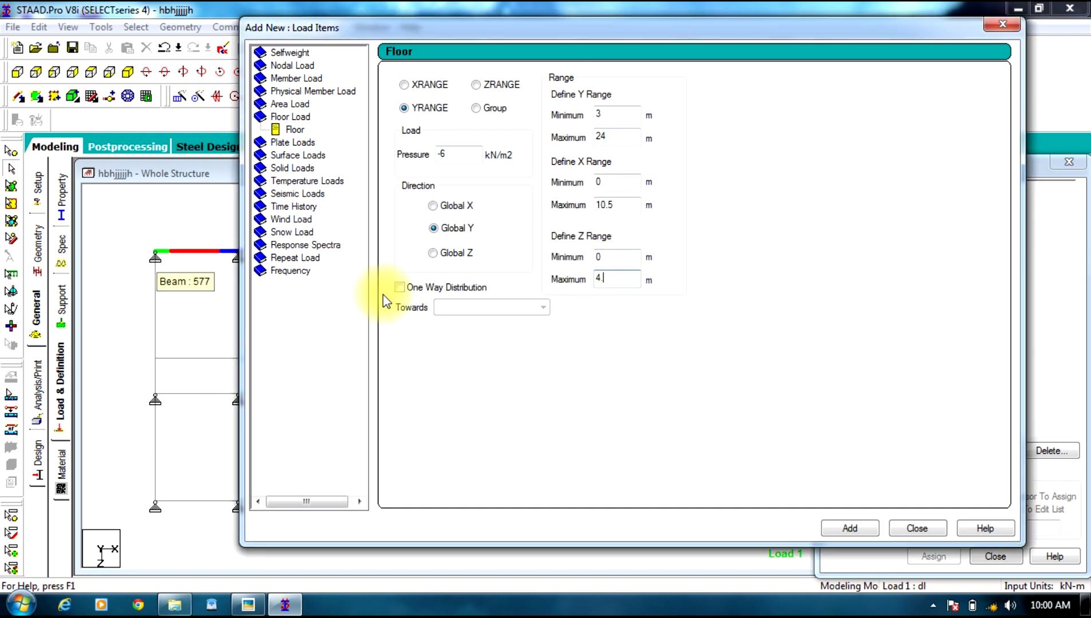
{"action": "type", "text": ".5"}
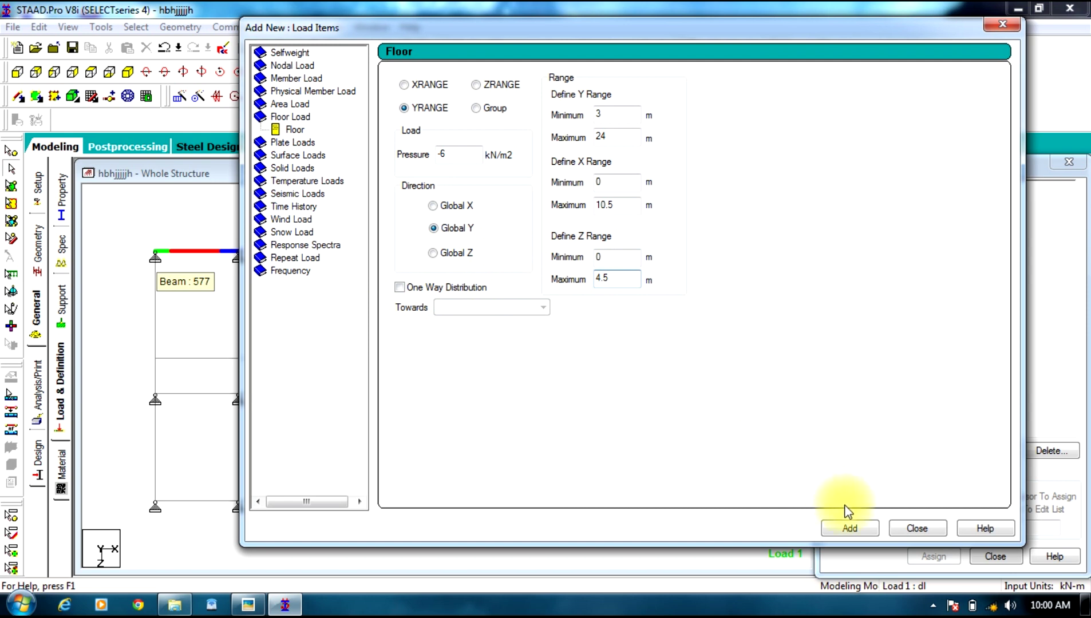
{"action": "left_click", "coordinate": [849, 531]}
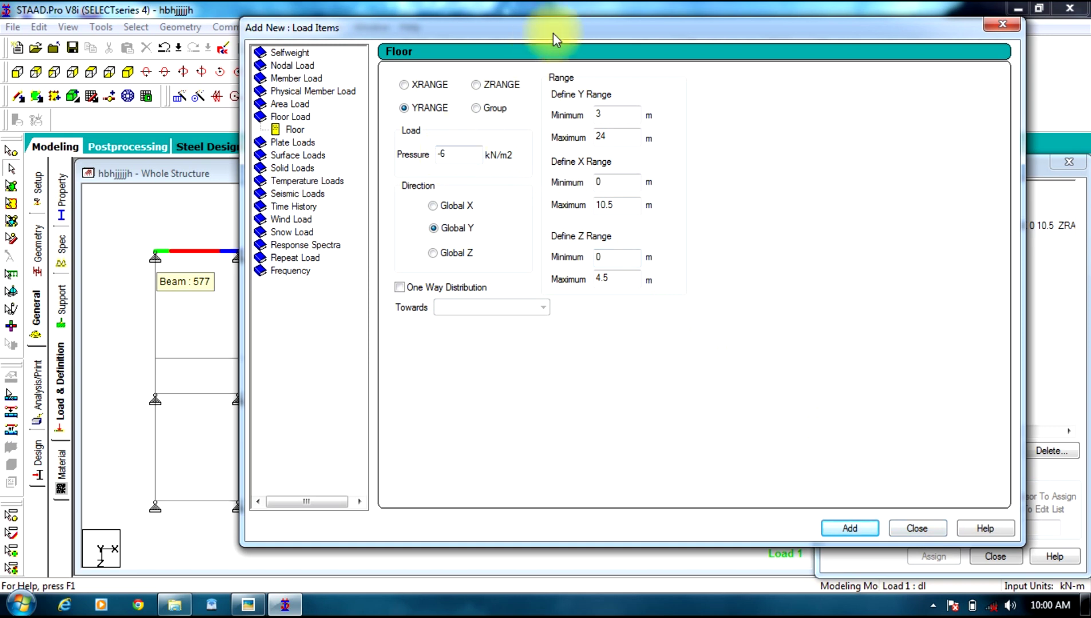
- Change the next floor load's ranges to X 0–11 and Z 6–10.5
{"action": "left_click_drag", "start_coordinate": [553, 33], "coordinate": [627, 36]}
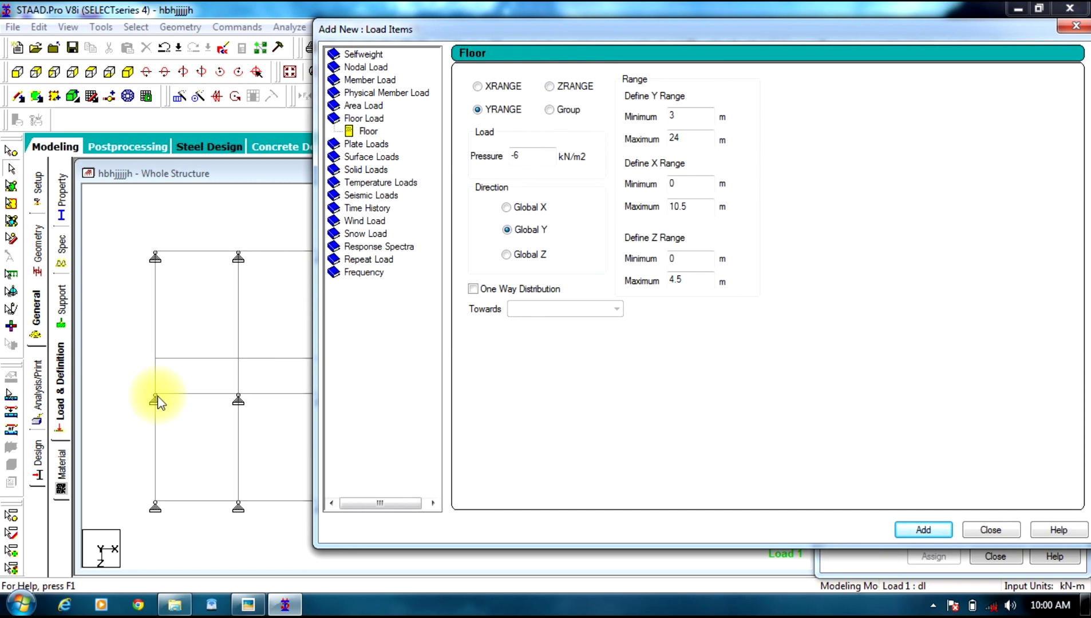
{"action": "left_click_drag", "start_coordinate": [670, 28], "coordinate": [860, 25]}
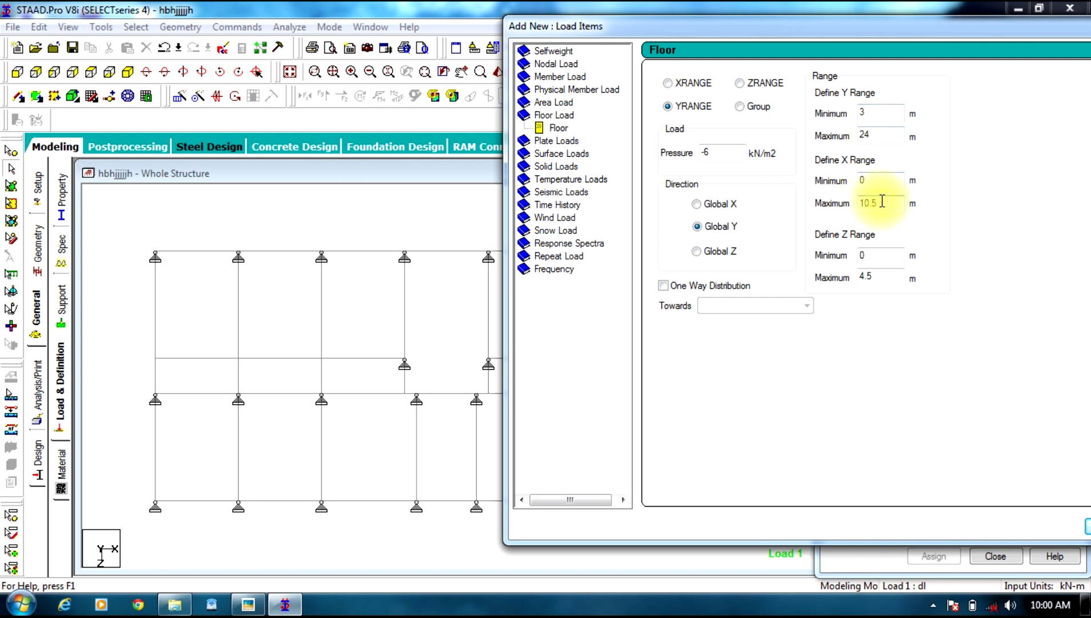
{"action": "left_click_drag", "start_coordinate": [882, 202], "coordinate": [846, 202]}
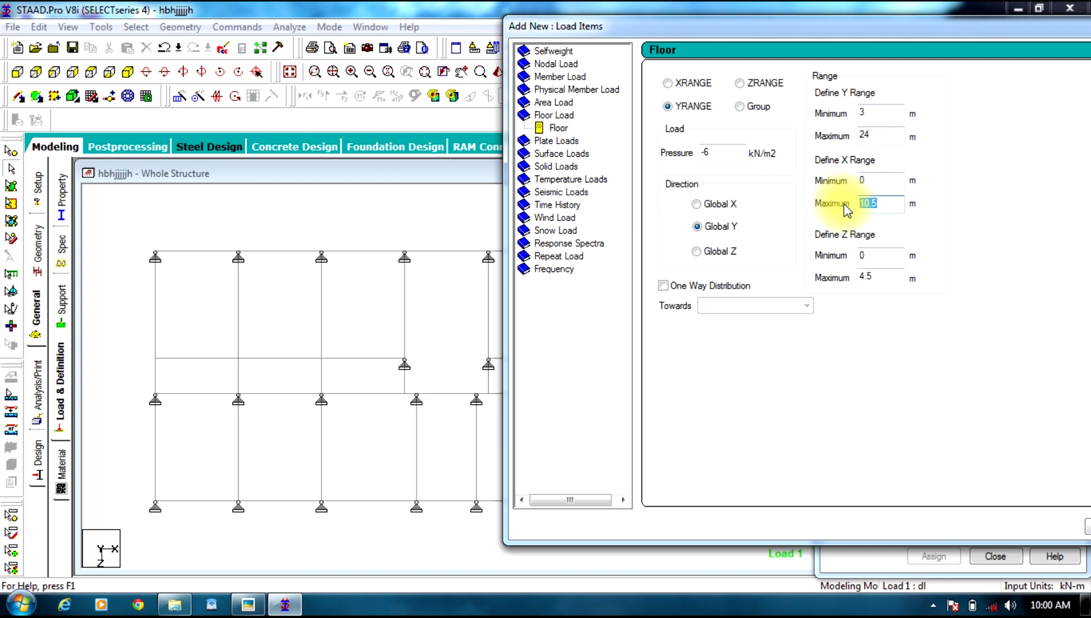
{"action": "type", "text": "11"}
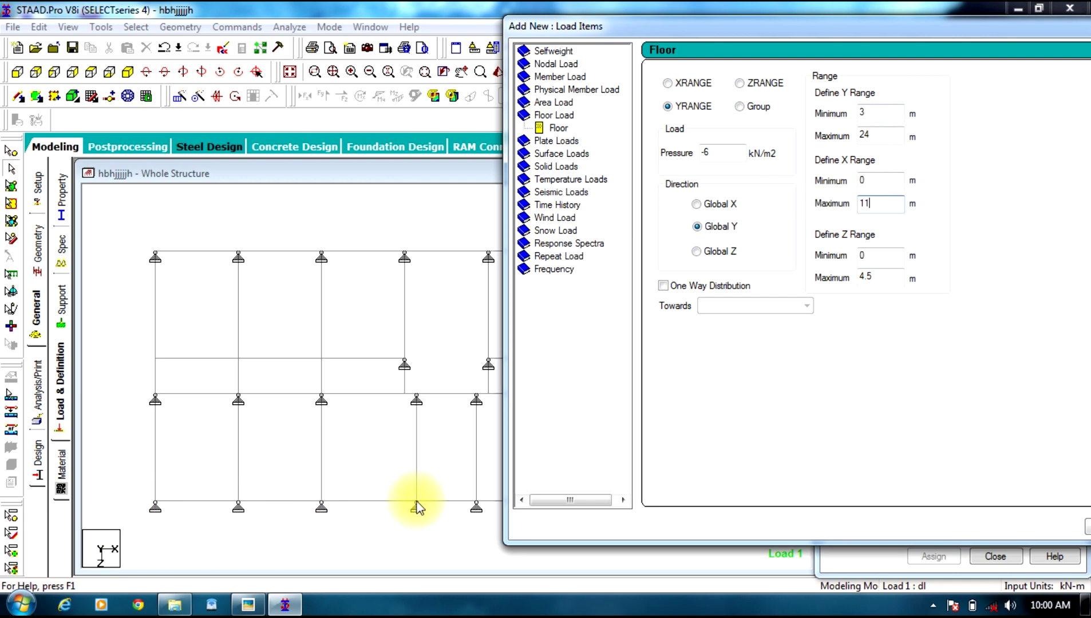
{"action": "double_click", "coordinate": [887, 259]}
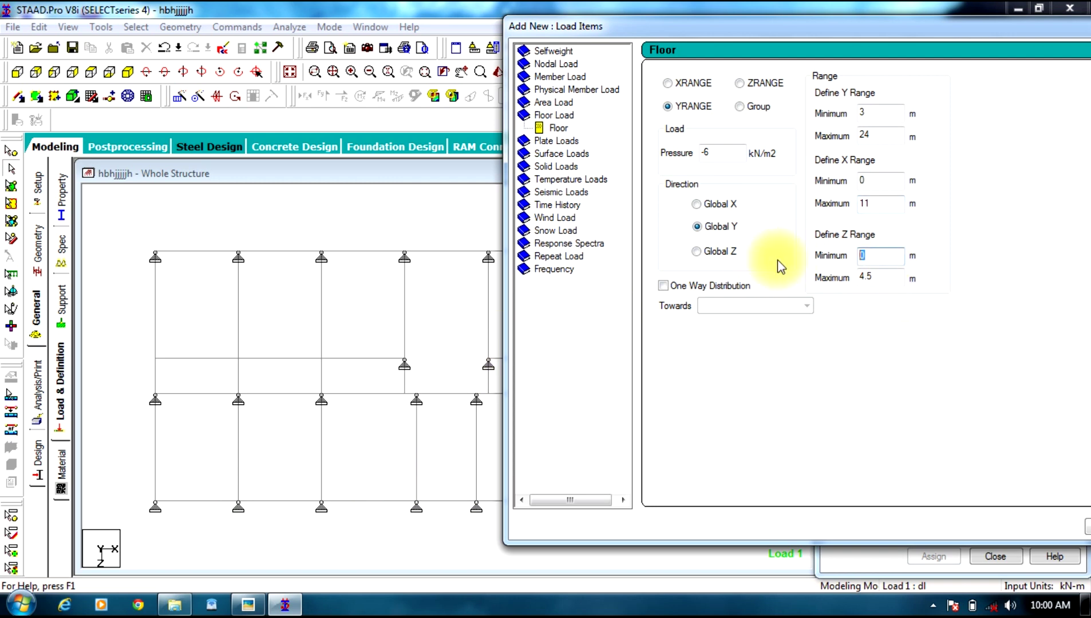
{"action": "type", "text": "6"}
{"action": "double_click", "coordinate": [882, 277]}
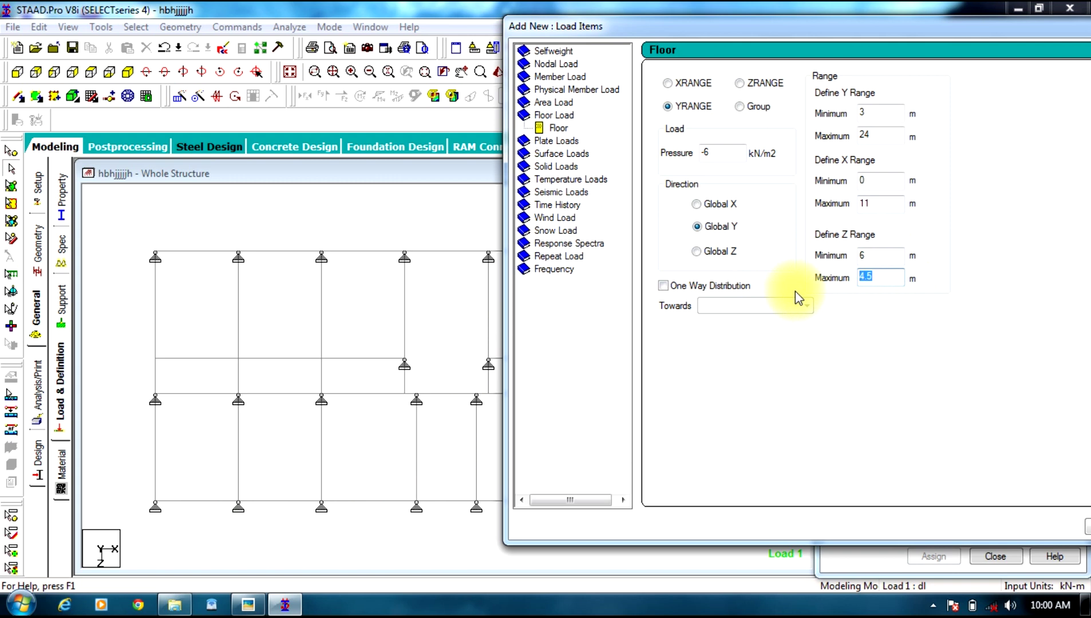
{"action": "type", "text": "10."}
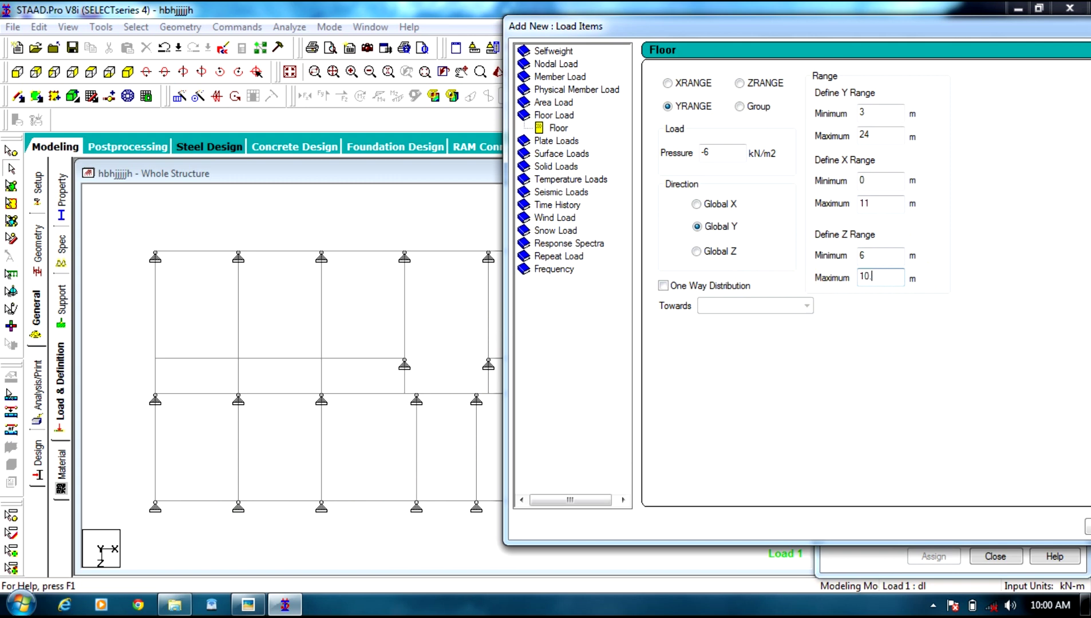
{"action": "type", "text": "5"}
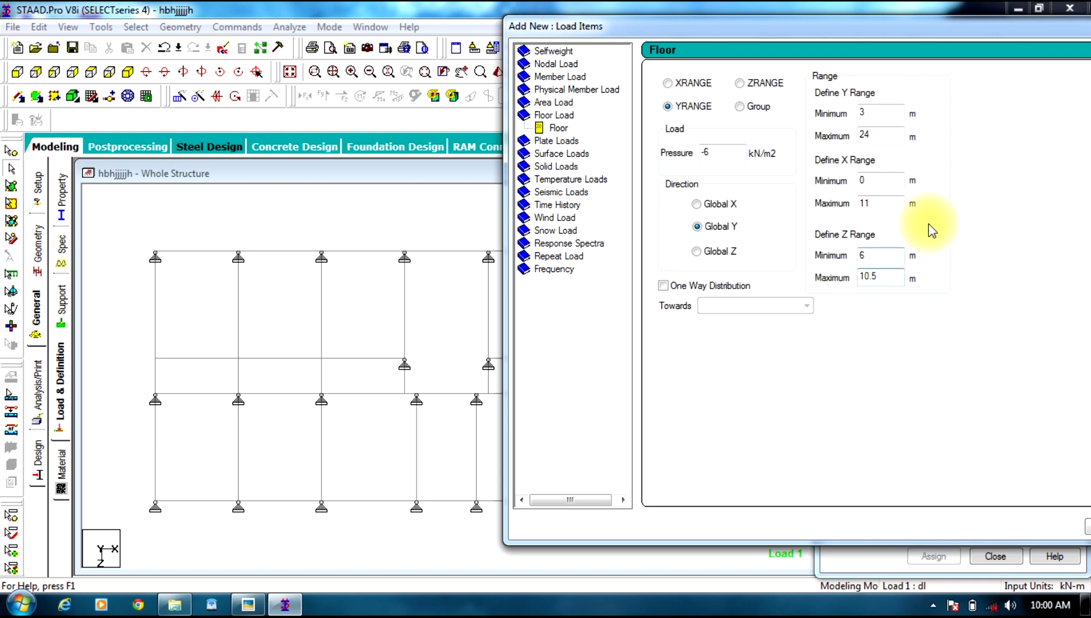
{"action": "left_click_drag", "start_coordinate": [944, 28], "coordinate": [628, 312]}
- Add the X 0–11 load, then a -6 kN/m² load over X 14–24.5, Z 0–4.5
{"action": "left_click", "coordinate": [702, 539]}
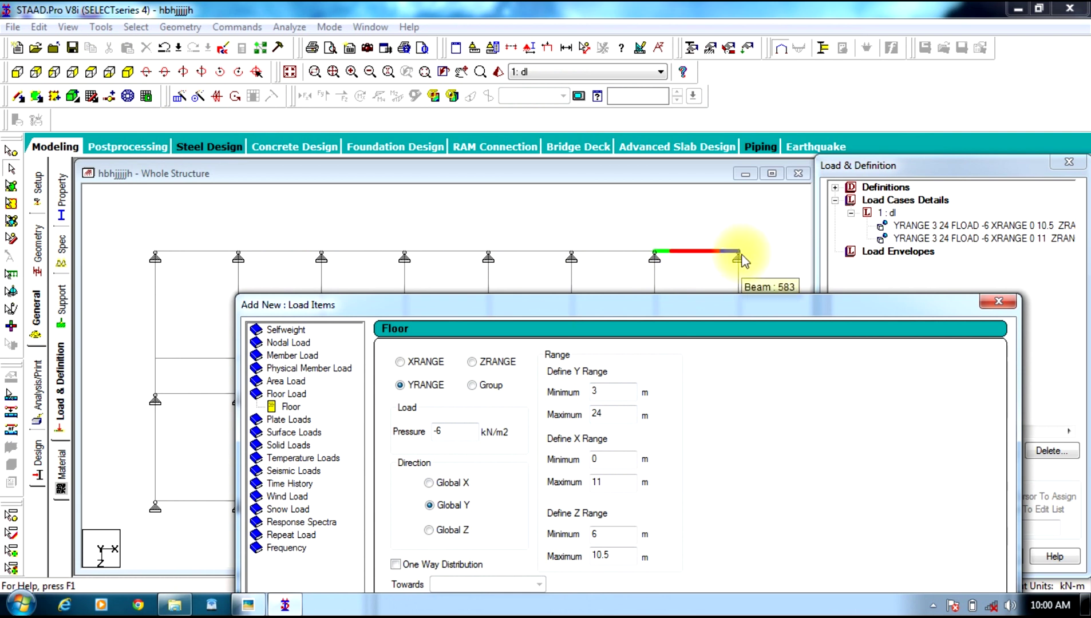
{"action": "double_click", "coordinate": [621, 461]}
{"action": "type", "text": "14"}
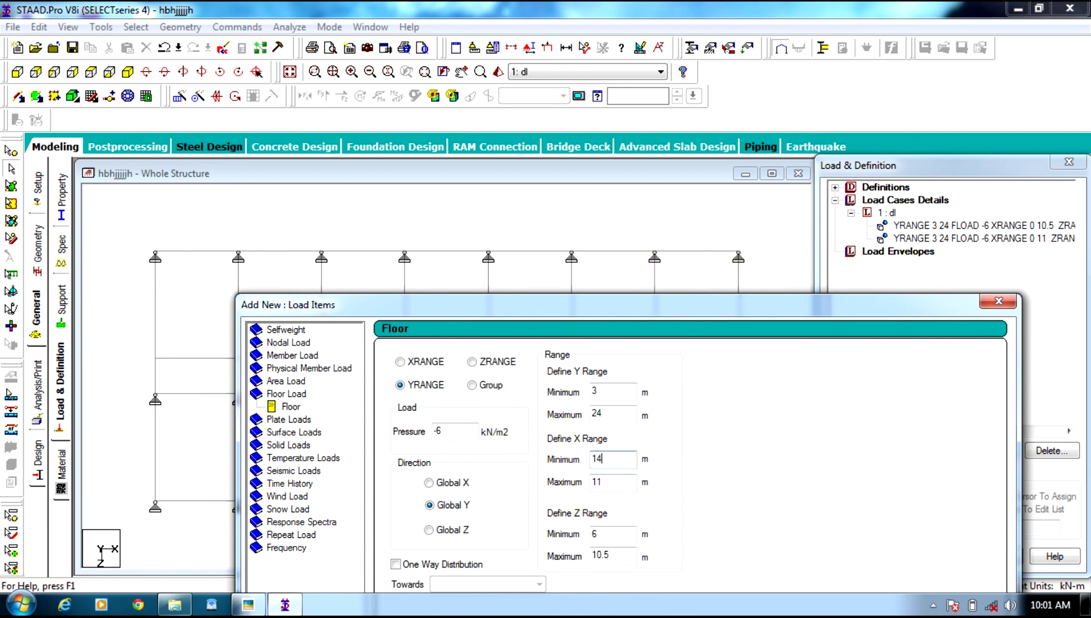
{"action": "double_click", "coordinate": [609, 482]}
{"action": "type", "text": "24.5"}
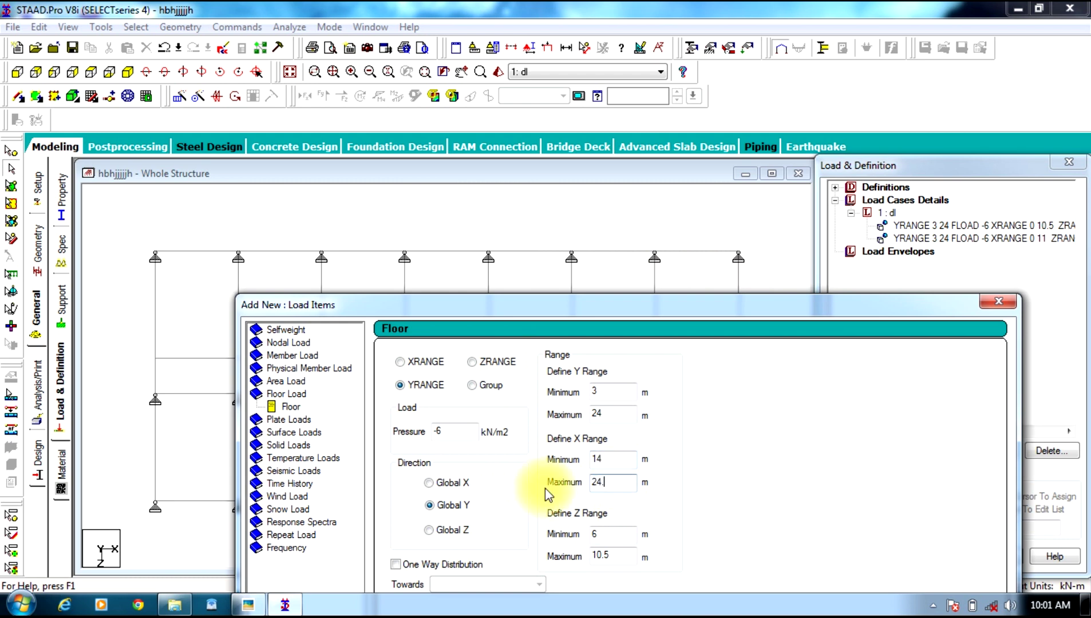
{"action": "double_click", "coordinate": [615, 532]}
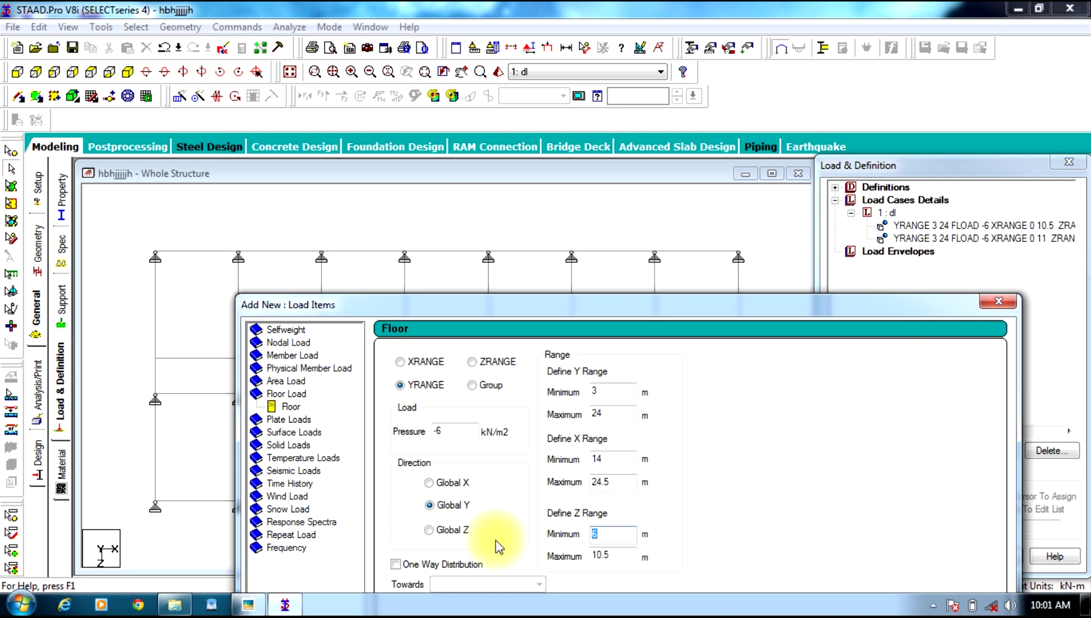
{"action": "type", "text": "0"}
{"action": "double_click", "coordinate": [626, 555]}
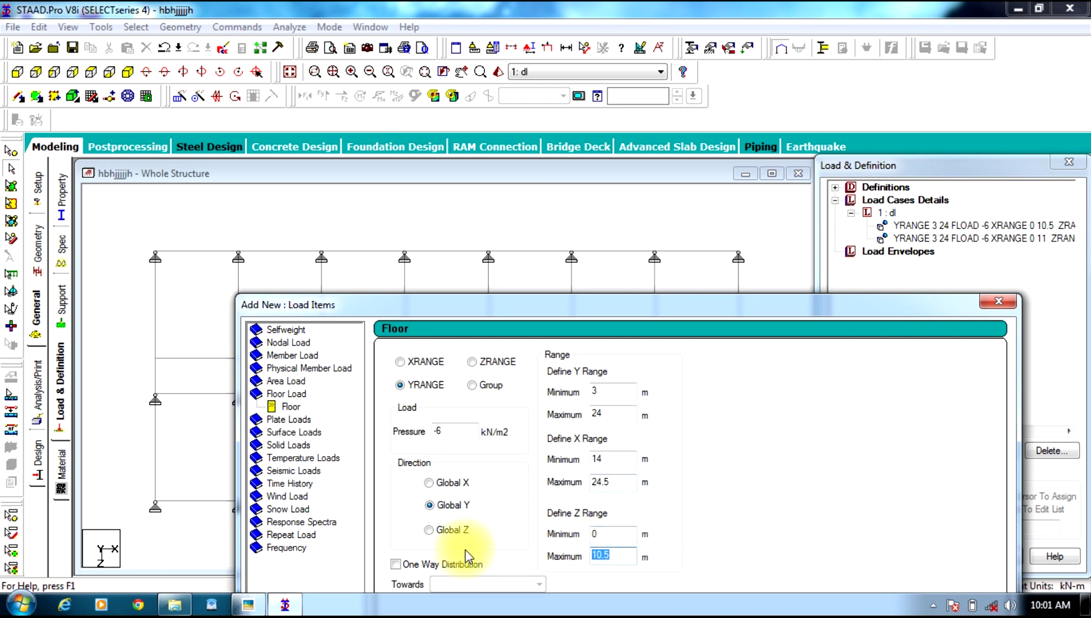
{"action": "type", "text": "4.5"}
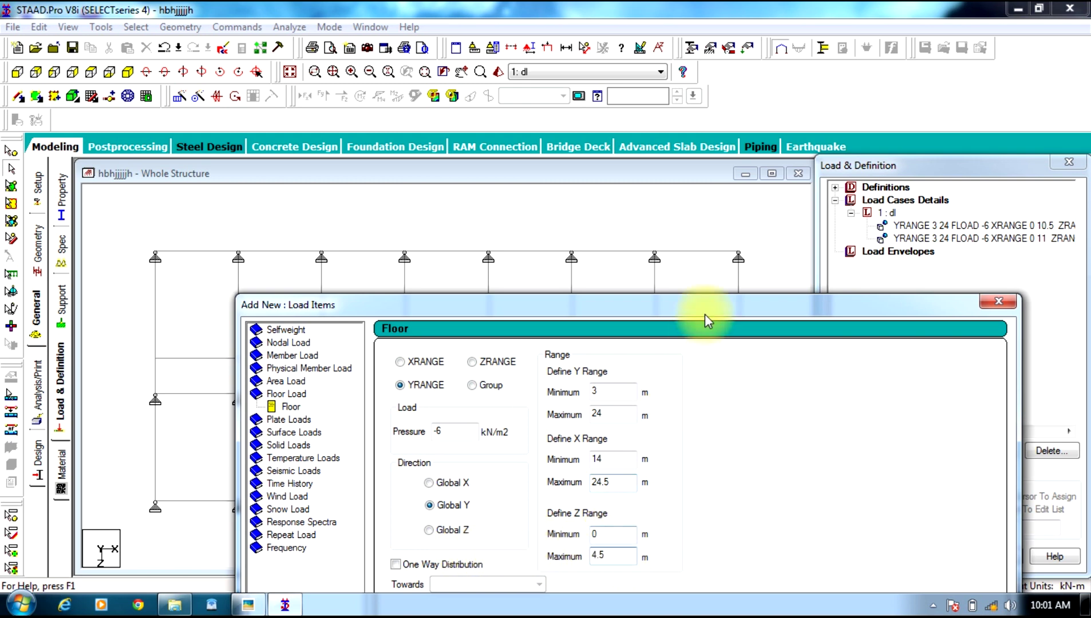
{"action": "left_click_drag", "start_coordinate": [704, 312], "coordinate": [700, 33]}
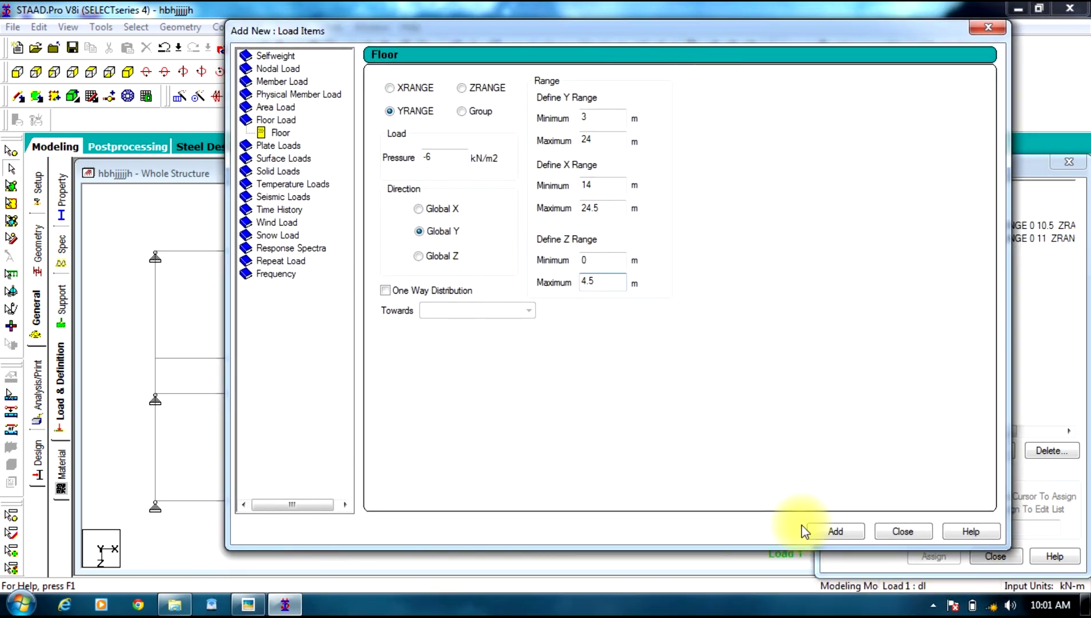
{"action": "left_click", "coordinate": [848, 533]}
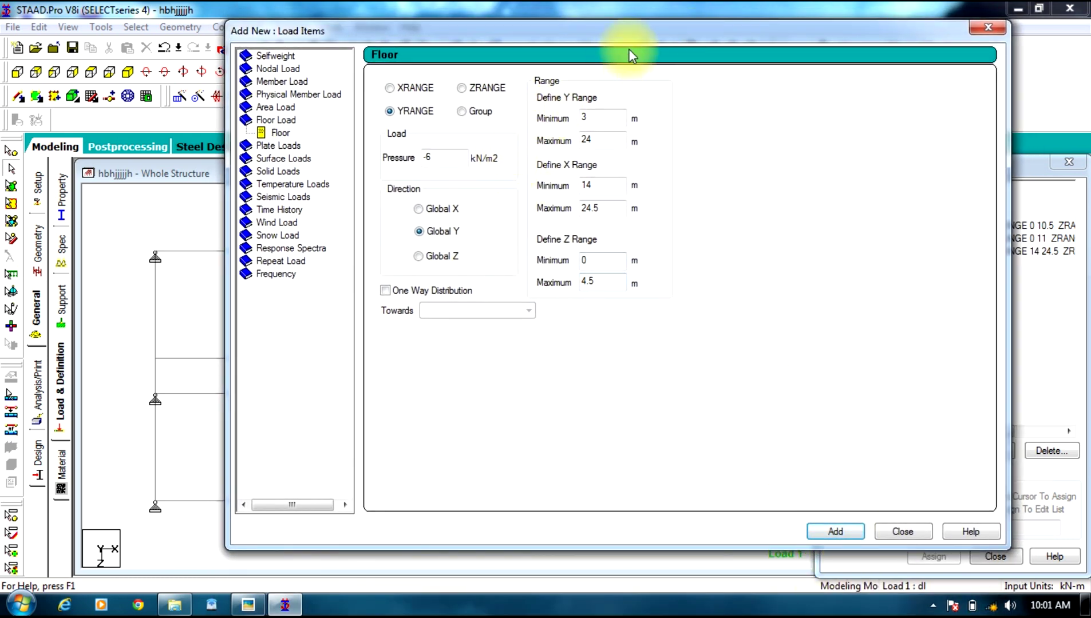
- Add a -6 kN/m² floor load over X 13.5–24.5, Z 6–10.5
{"action": "left_click_drag", "start_coordinate": [638, 31], "coordinate": [637, 68]}
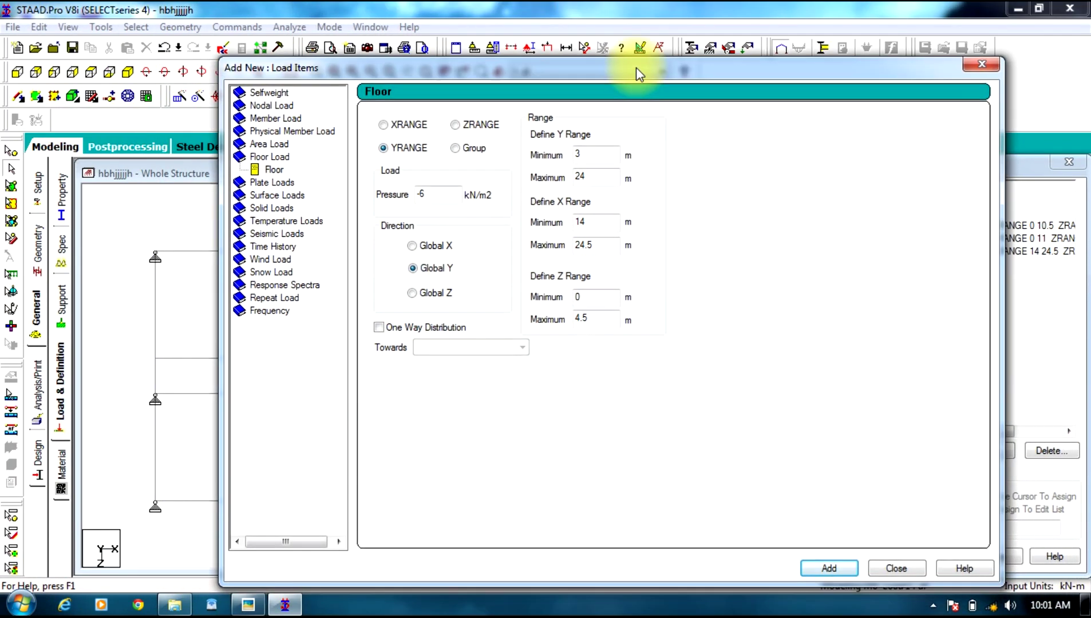
{"action": "left_click", "coordinate": [613, 299]}
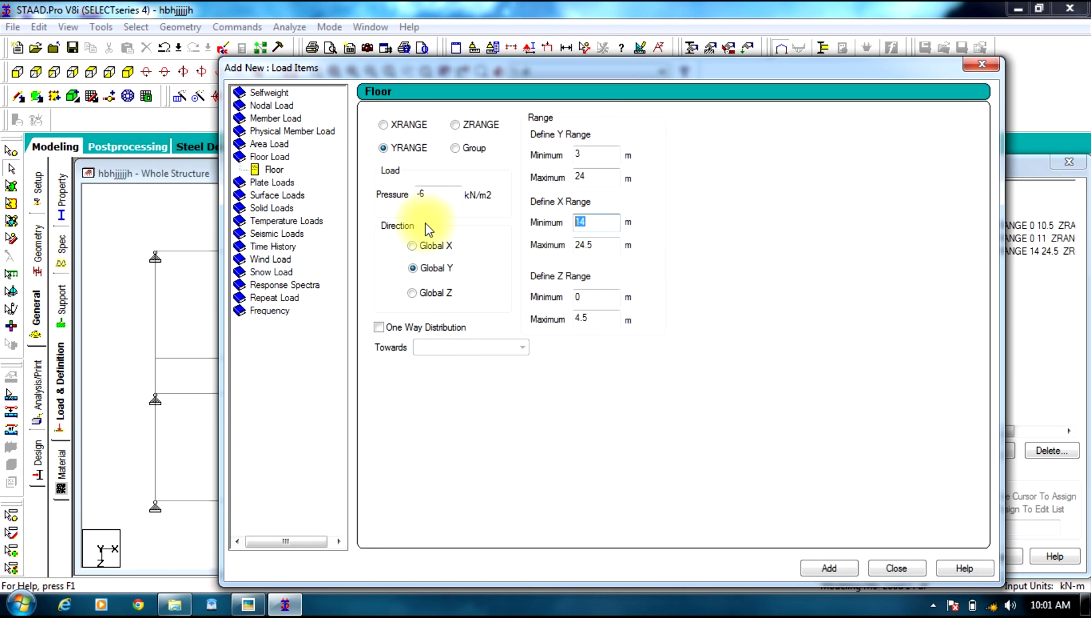
{"action": "key", "text": "BackSpace"}
{"action": "type", "text": "3.5"}
{"action": "left_click", "coordinate": [604, 247]}
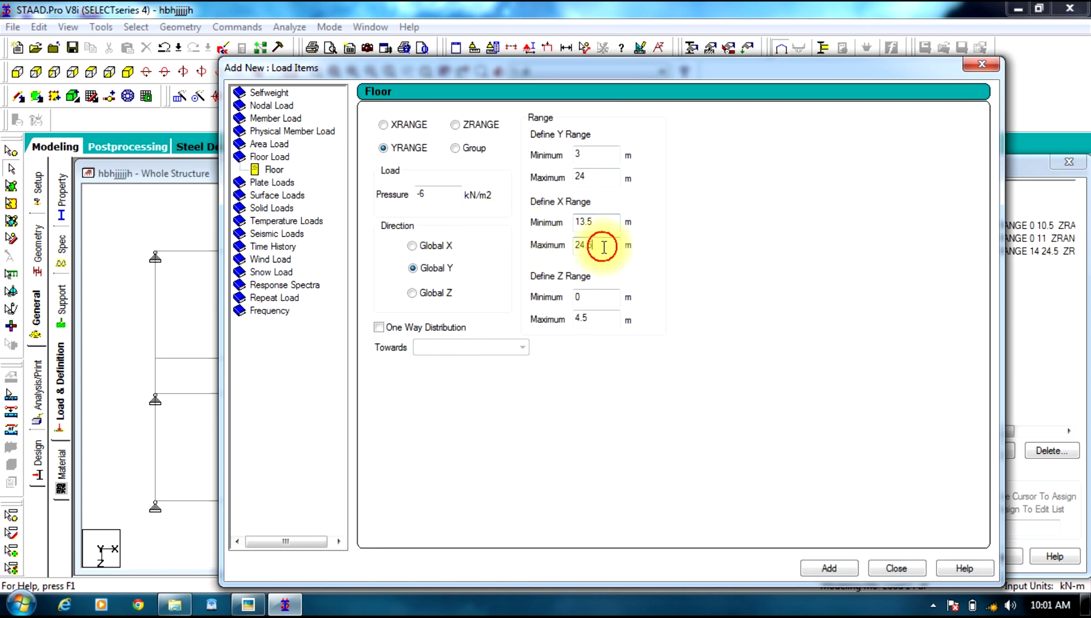
{"action": "double_click", "coordinate": [604, 297]}
{"action": "type", "text": "6"}
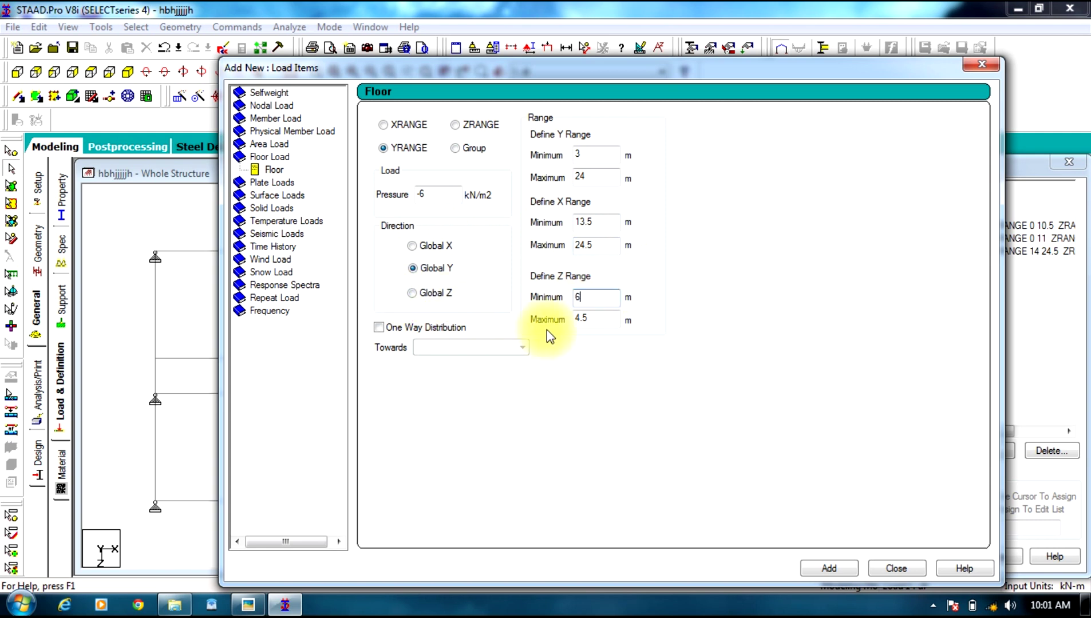
{"action": "double_click", "coordinate": [594, 319]}
{"action": "type", "text": "10"}
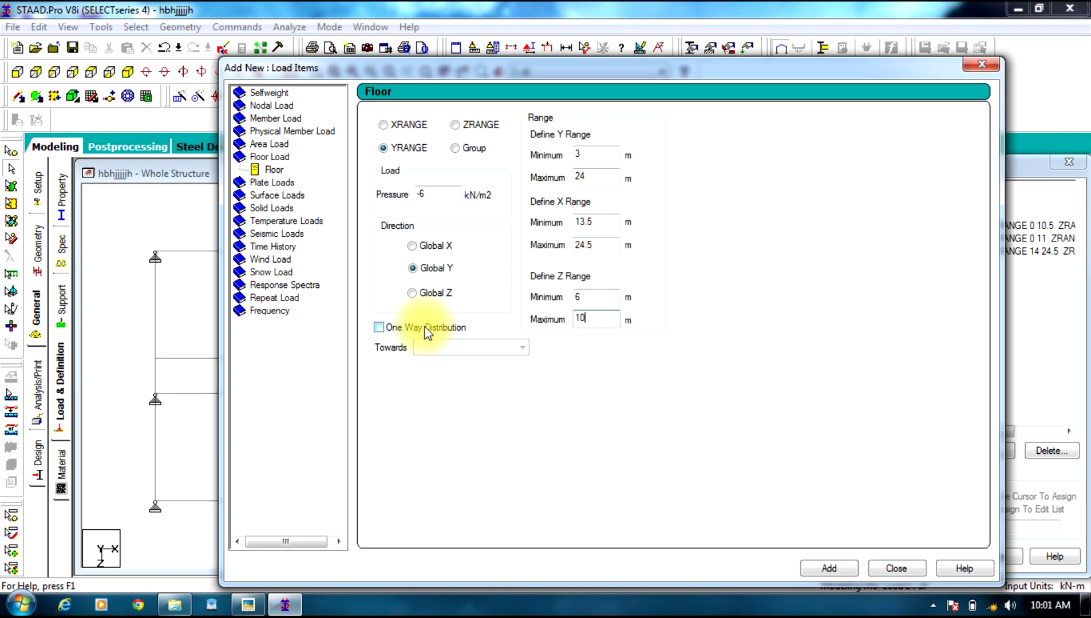
{"action": "type", "text": ".5"}
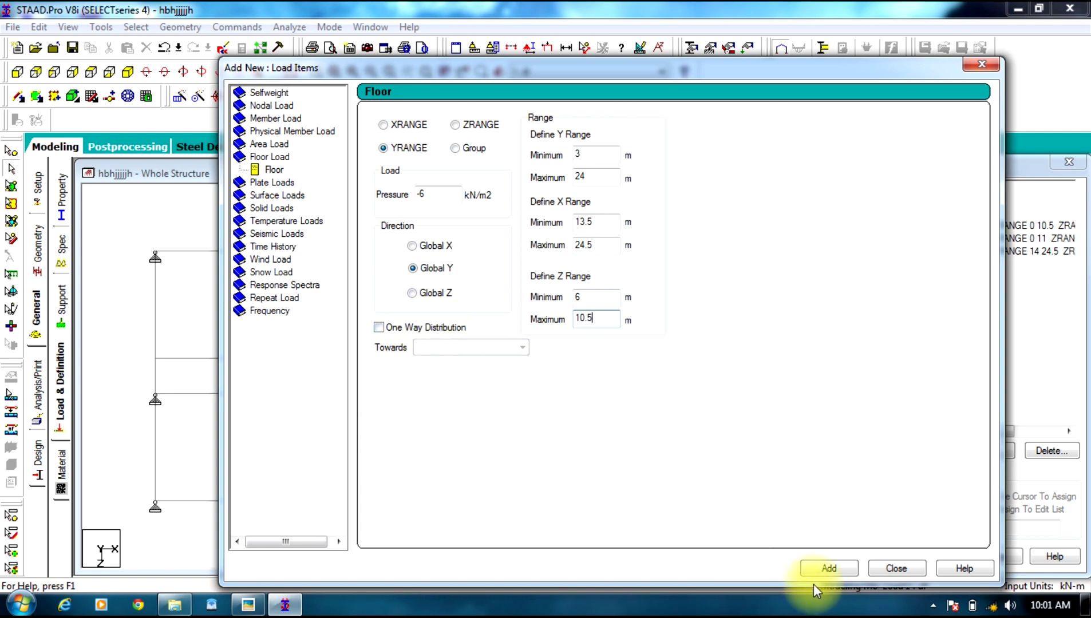
{"action": "left_click", "coordinate": [826, 569]}
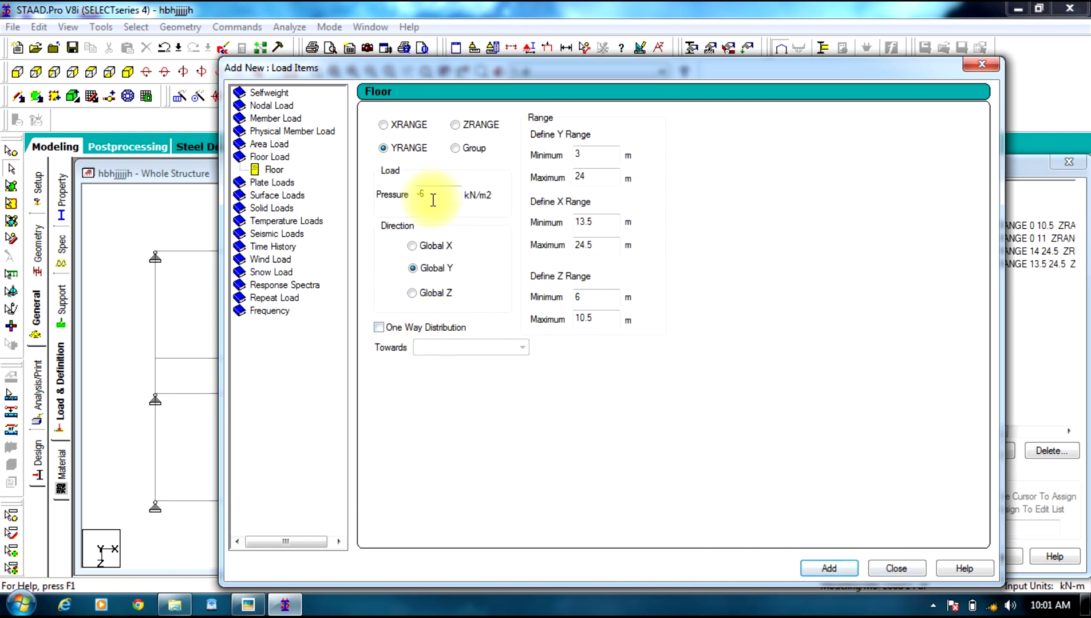
- Add a -7 kN/m² floor load over X 0–10.5, Z 4.5–6
{"action": "key", "text": "BackSpace"}
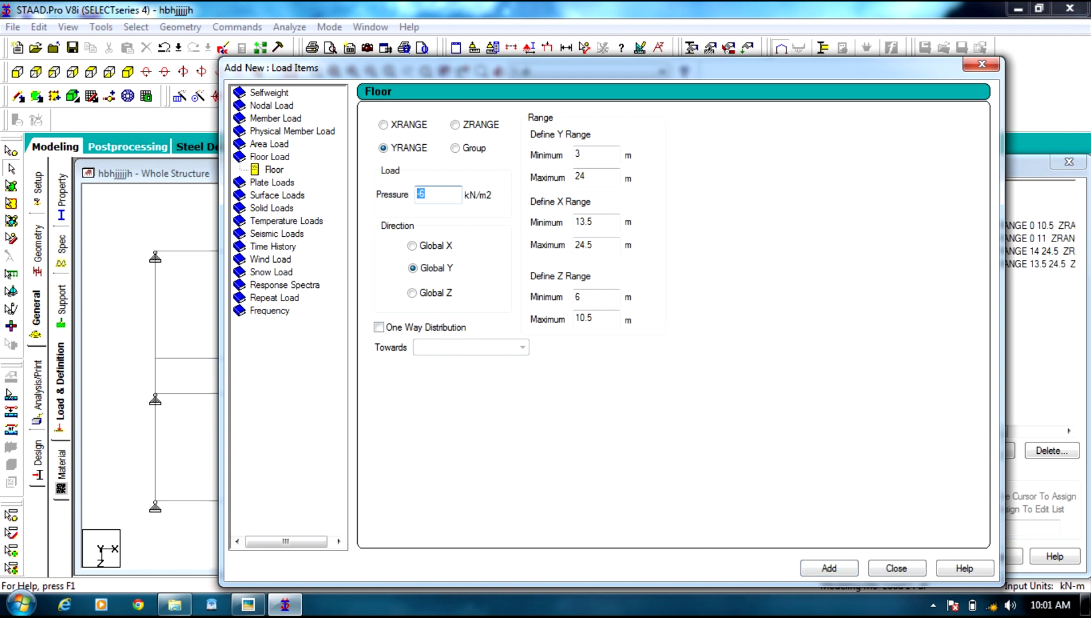
{"action": "type", "text": "7"}
{"action": "double_click", "coordinate": [595, 221]}
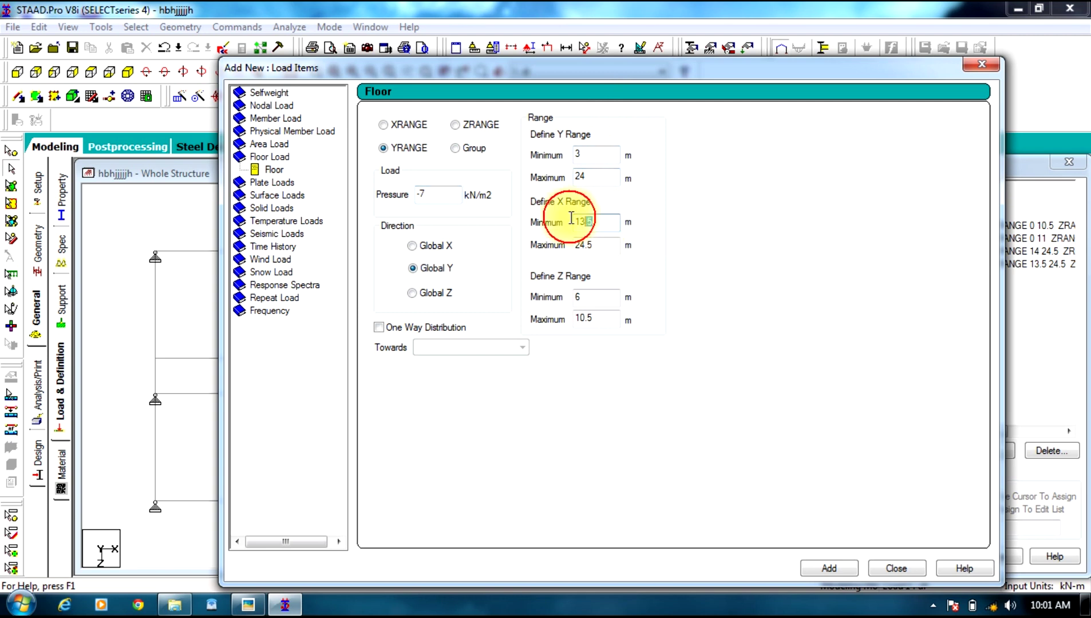
{"action": "type", "text": "0"}
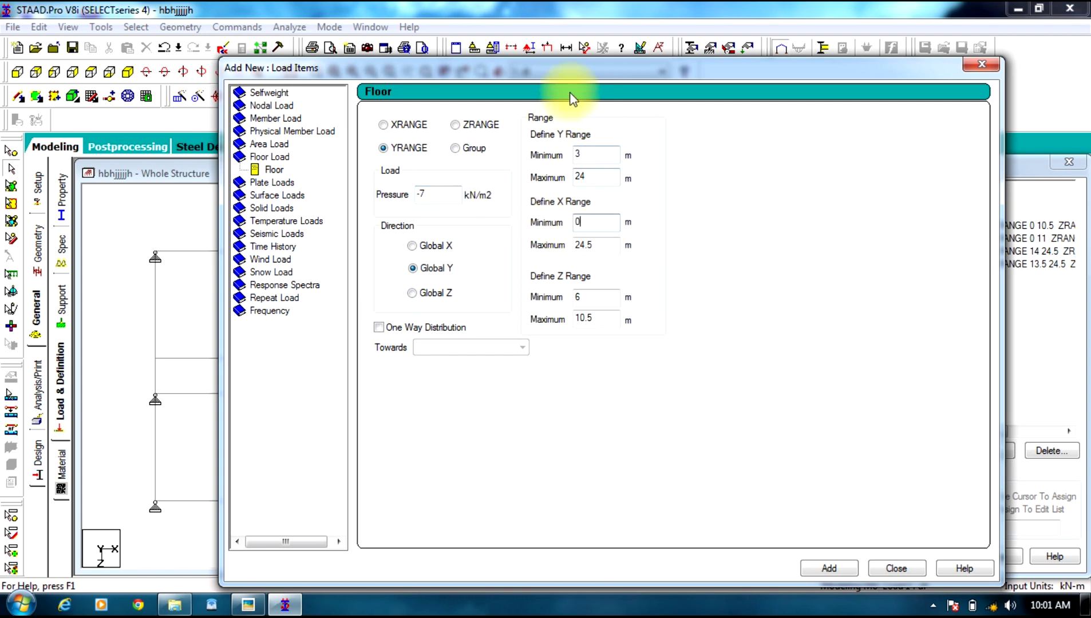
{"action": "left_click_drag", "start_coordinate": [575, 69], "coordinate": [634, 66]}
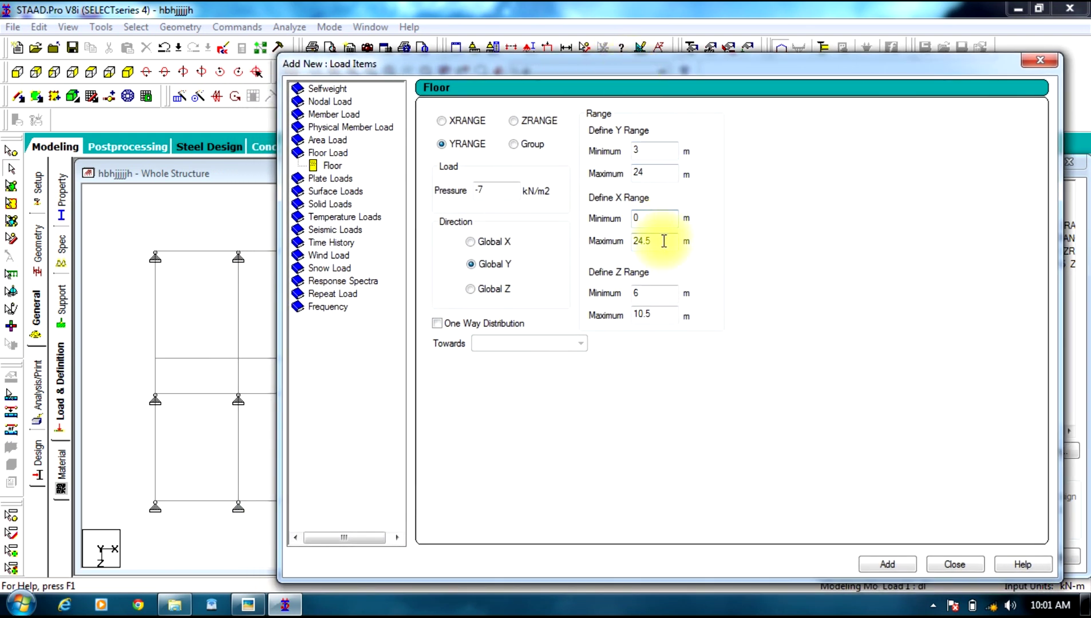
{"action": "left_click_drag", "start_coordinate": [593, 68], "coordinate": [857, 55]}
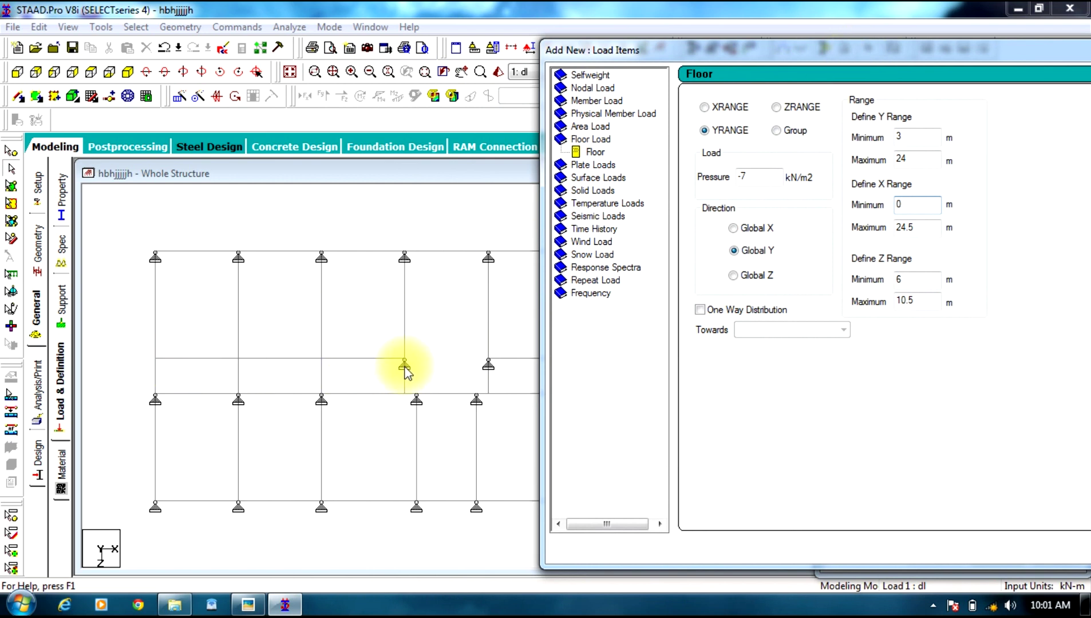
{"action": "left_click_drag", "start_coordinate": [744, 53], "coordinate": [418, 78]}
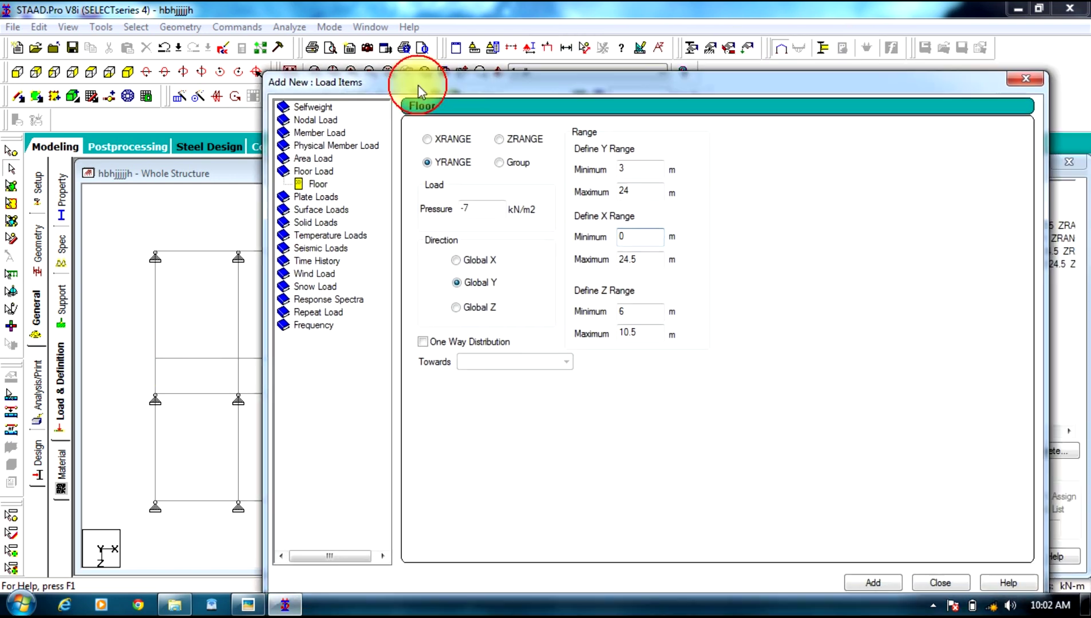
{"action": "double_click", "coordinate": [540, 245]}
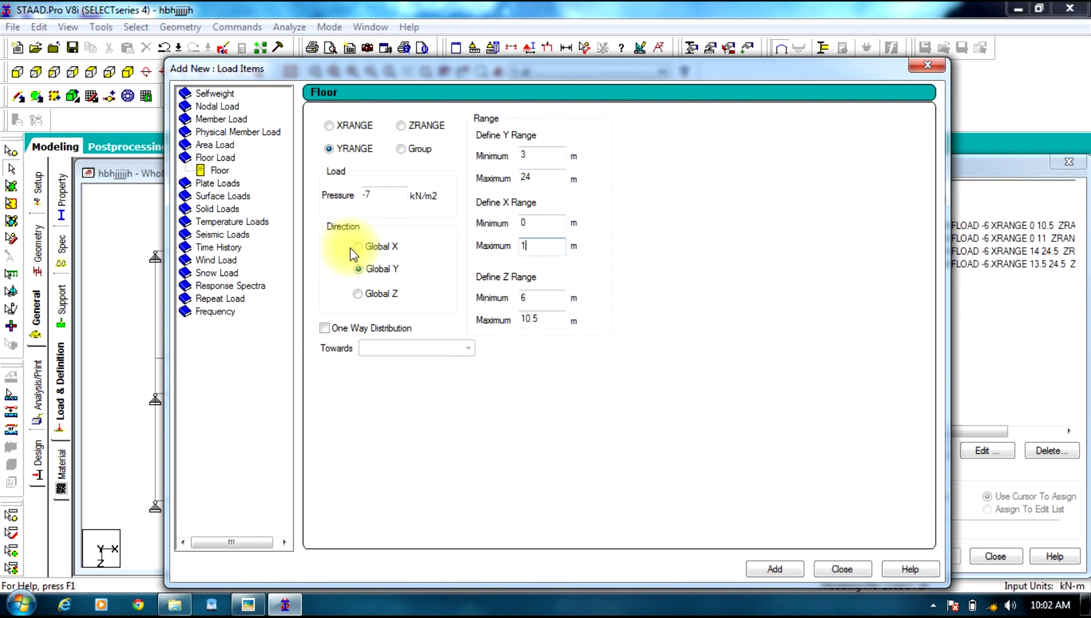
{"action": "type", "text": "10.5"}
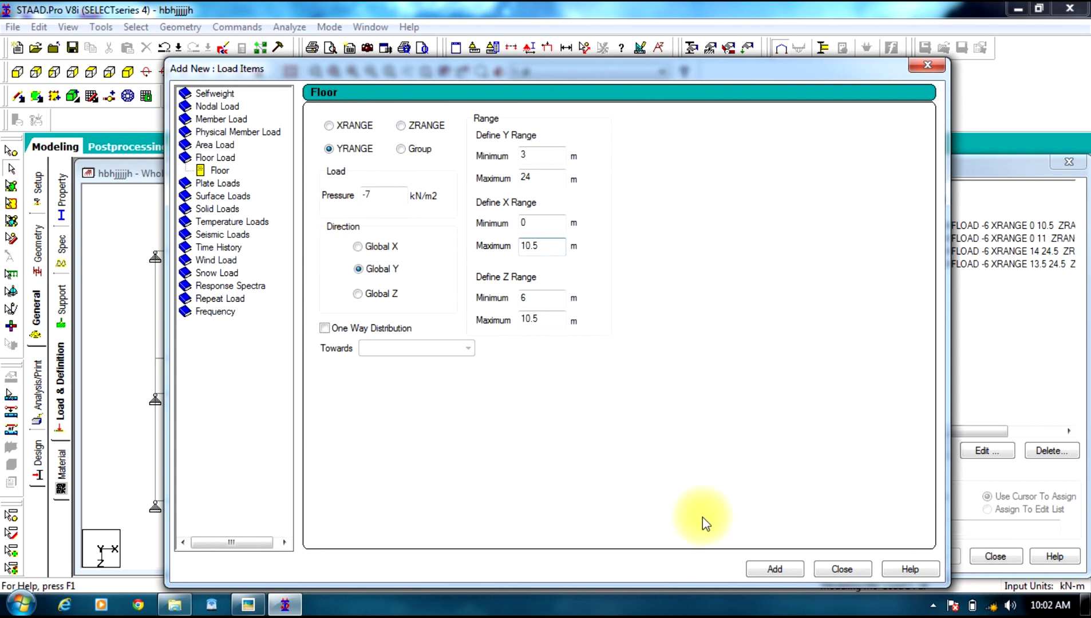
{"action": "double_click", "coordinate": [537, 303]}
{"action": "type", "text": "4"}
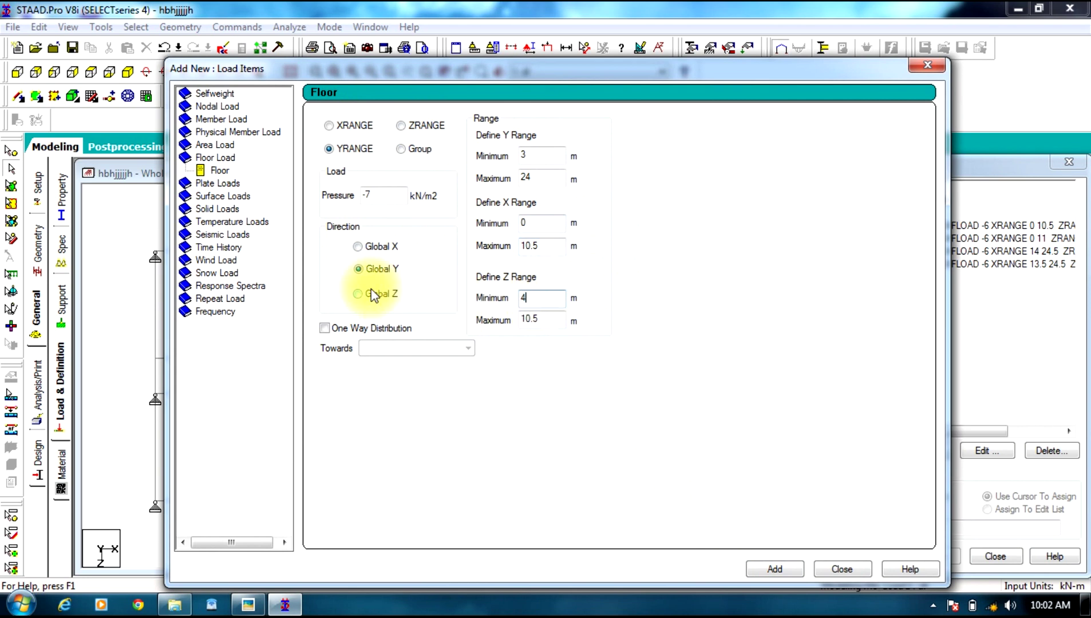
{"action": "type", "text": ".5"}
{"action": "double_click", "coordinate": [545, 319]}
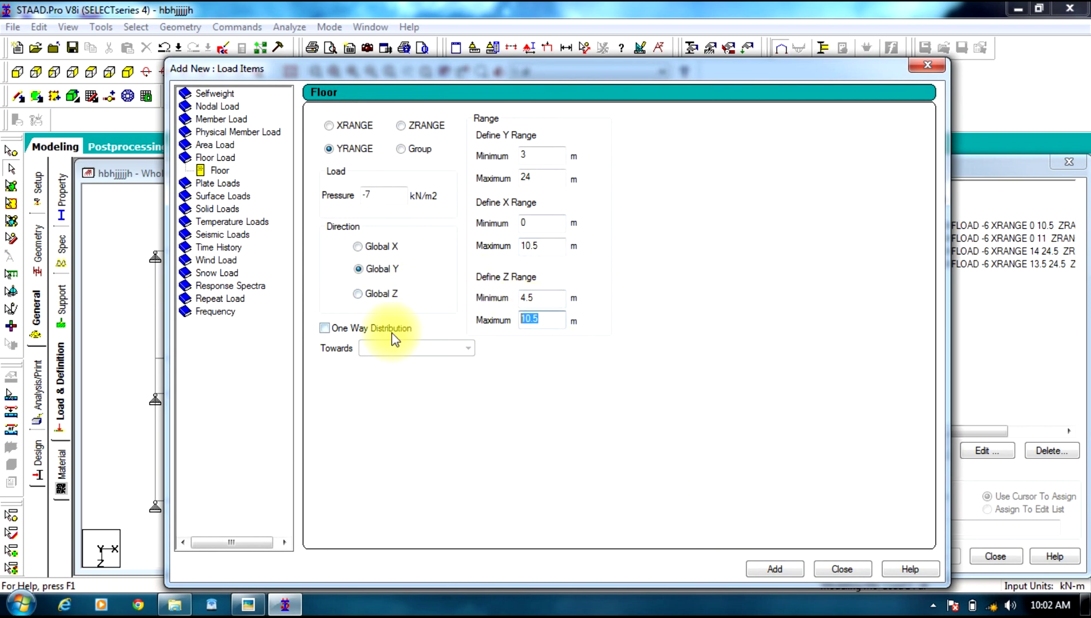
{"action": "type", "text": "6"}
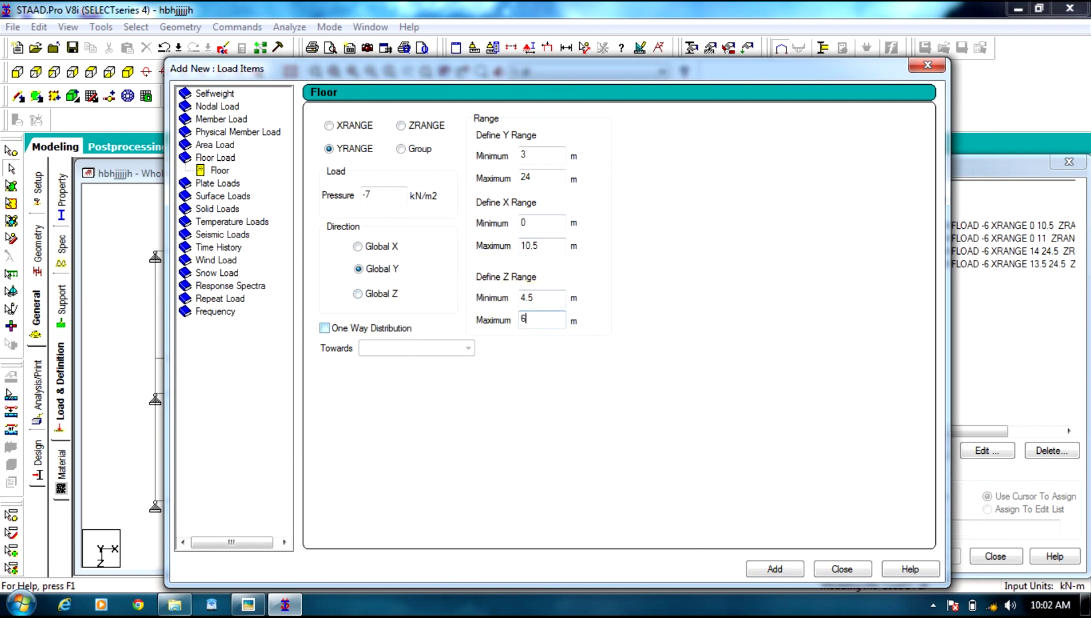
{"action": "left_click", "coordinate": [776, 570]}
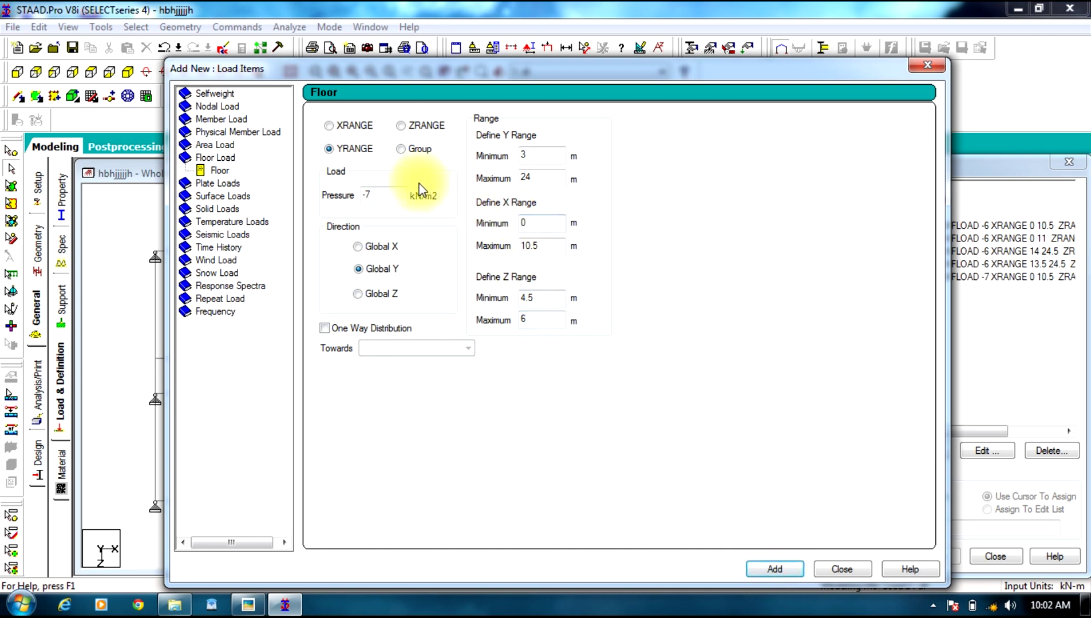
- Add a matching -7 kN/m² floor load over X 14–24.5, Z 4.5–6
{"action": "left_click_drag", "start_coordinate": [480, 72], "coordinate": [93, 468]}
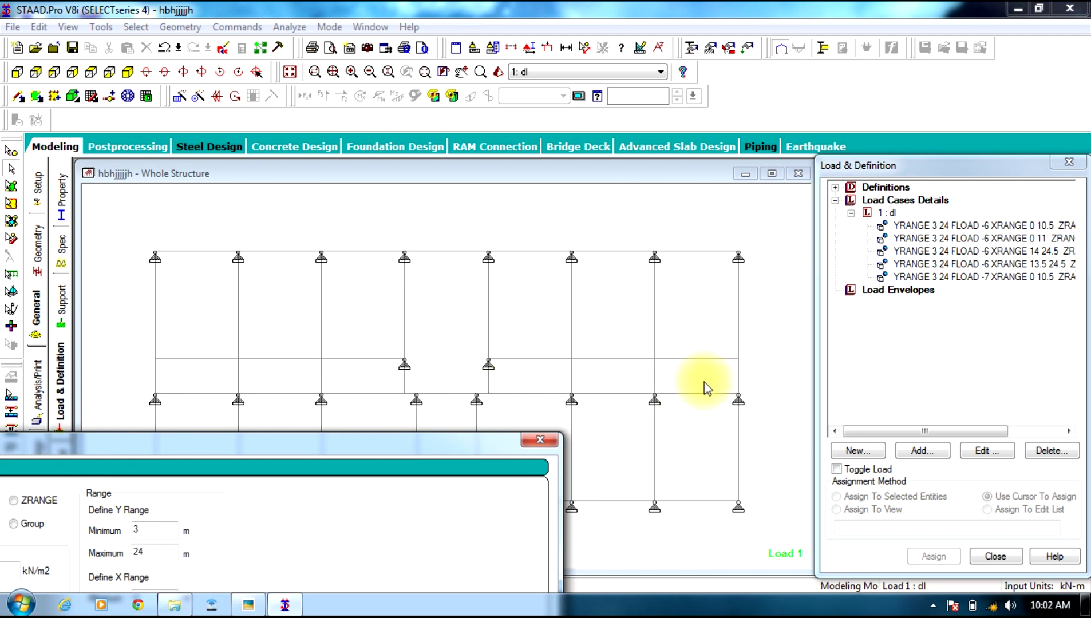
{"action": "left_click_drag", "start_coordinate": [245, 437], "coordinate": [593, 60]}
{"action": "double_click", "coordinate": [493, 215]}
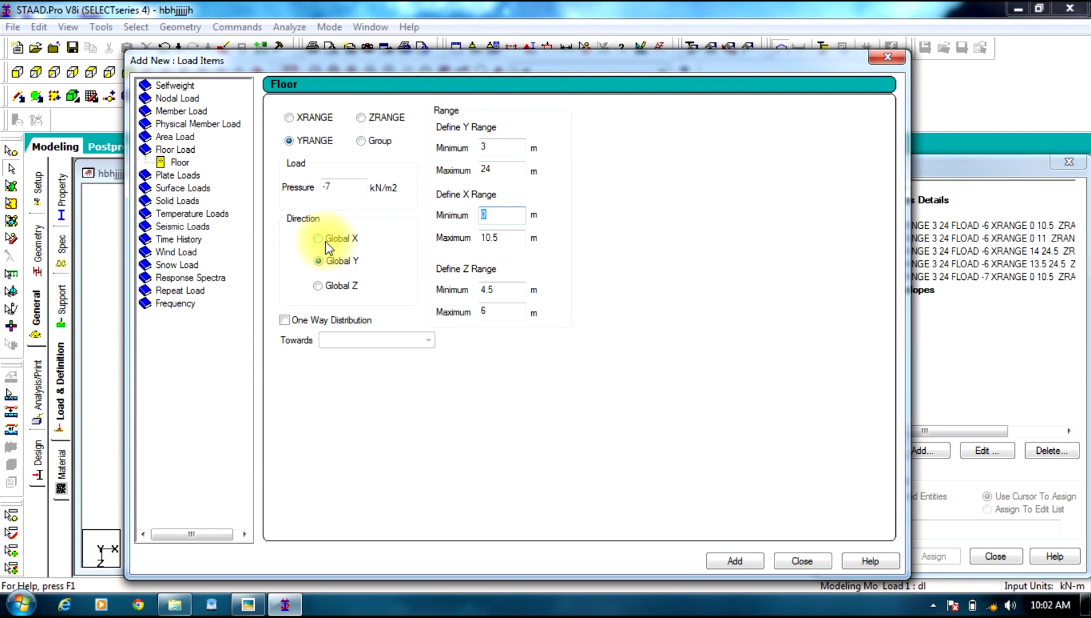
{"action": "type", "text": "14"}
{"action": "double_click", "coordinate": [502, 236]}
{"action": "type", "text": "24"}
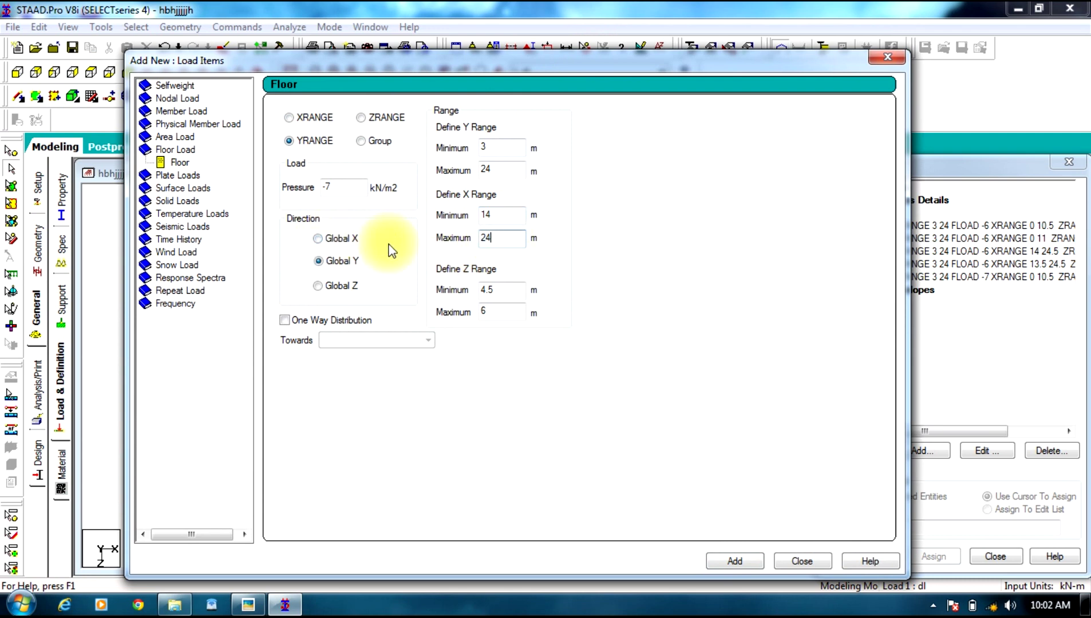
{"action": "type", "text": ".5"}
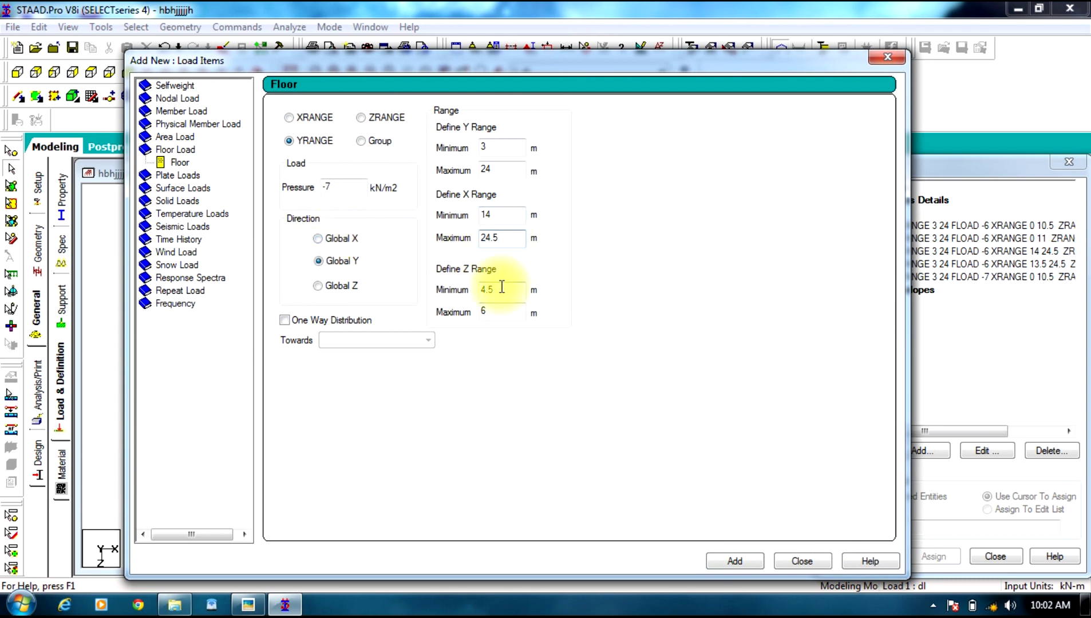
{"action": "left_click", "coordinate": [730, 563]}
- Add a -8 kN/m² floor load over Y 3–24, X 10.5–14, Z 0–6 to dl
{"action": "double_click", "coordinate": [337, 186]}
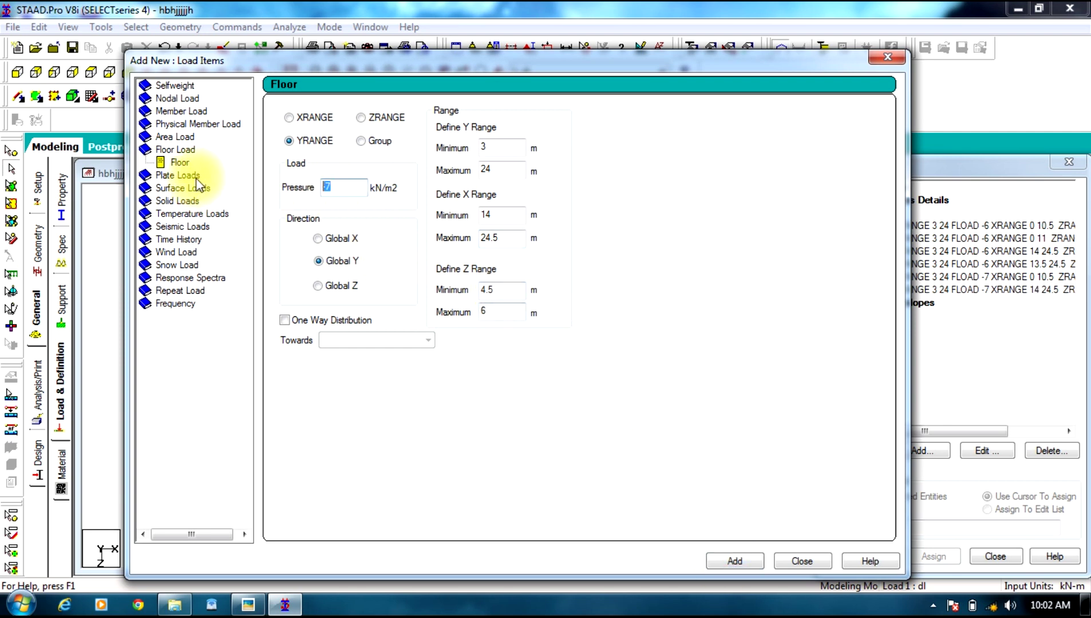
{"action": "type", "text": "-8"}
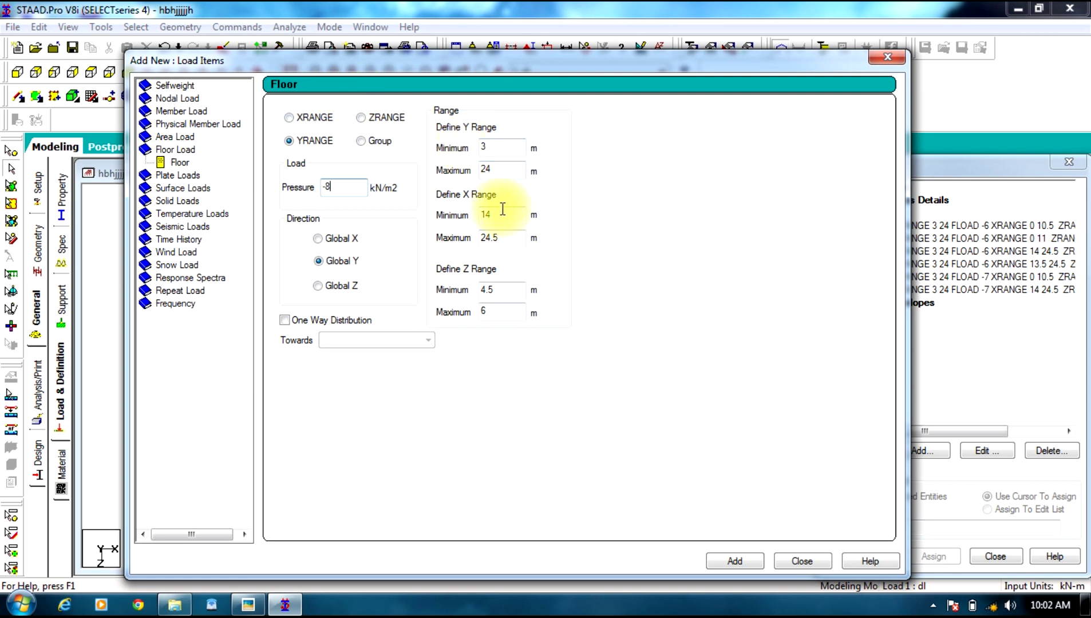
{"action": "left_click_drag", "start_coordinate": [515, 62], "coordinate": [484, 58]}
{"action": "double_click", "coordinate": [466, 211]}
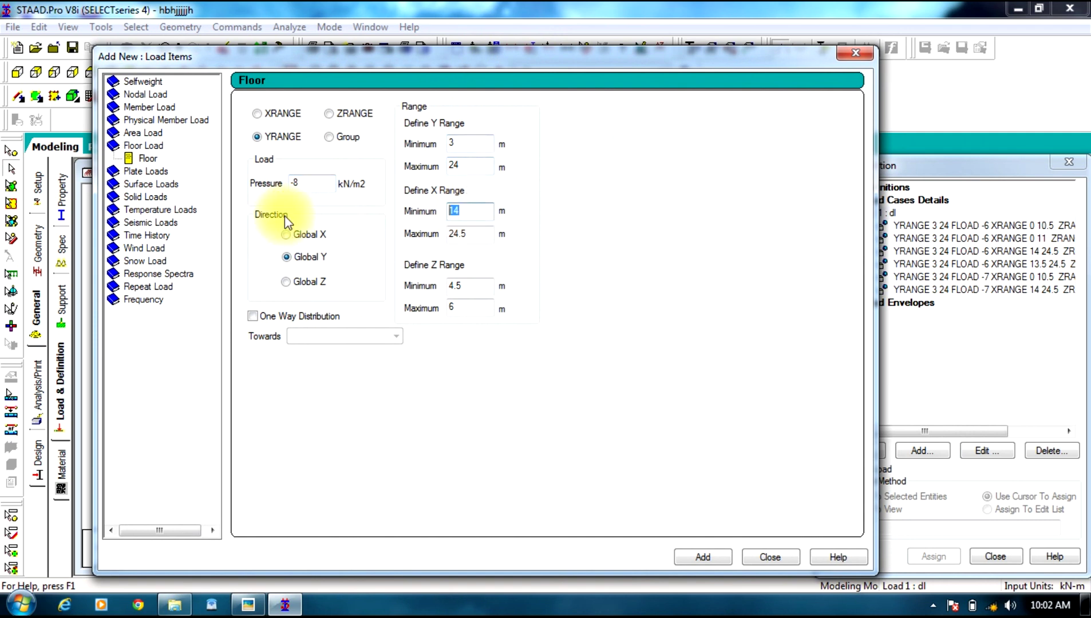
{"action": "type", "text": "1"}
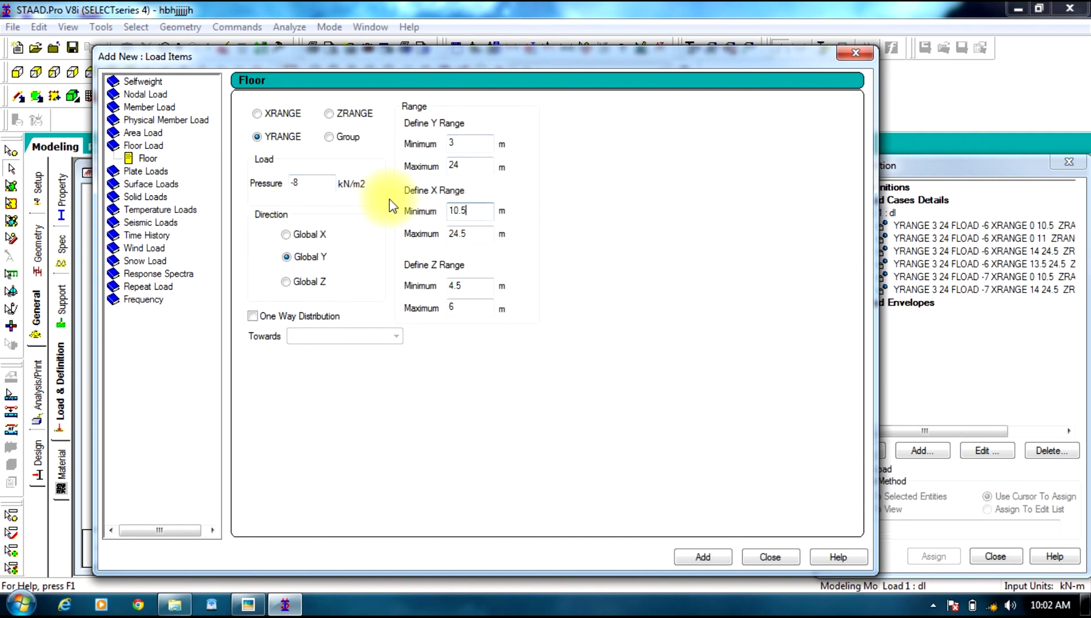
{"action": "key", "text": "Tab"}
{"action": "type", "text": "14"}
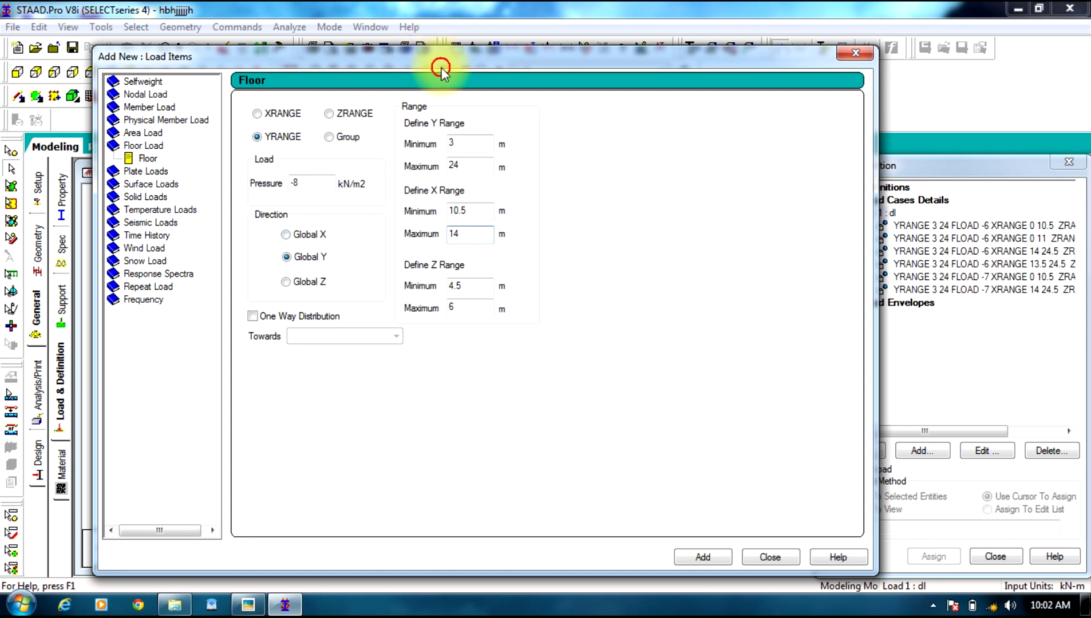
{"action": "left_click_drag", "start_coordinate": [441, 68], "coordinate": [415, 365]}
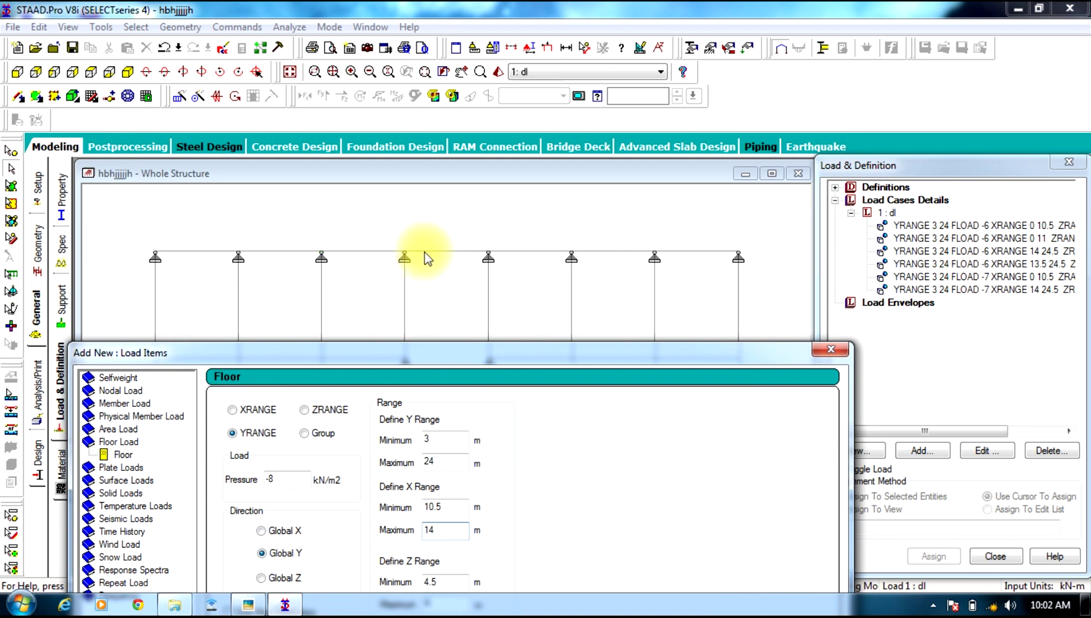
{"action": "left_click_drag", "start_coordinate": [496, 352], "coordinate": [517, 90]}
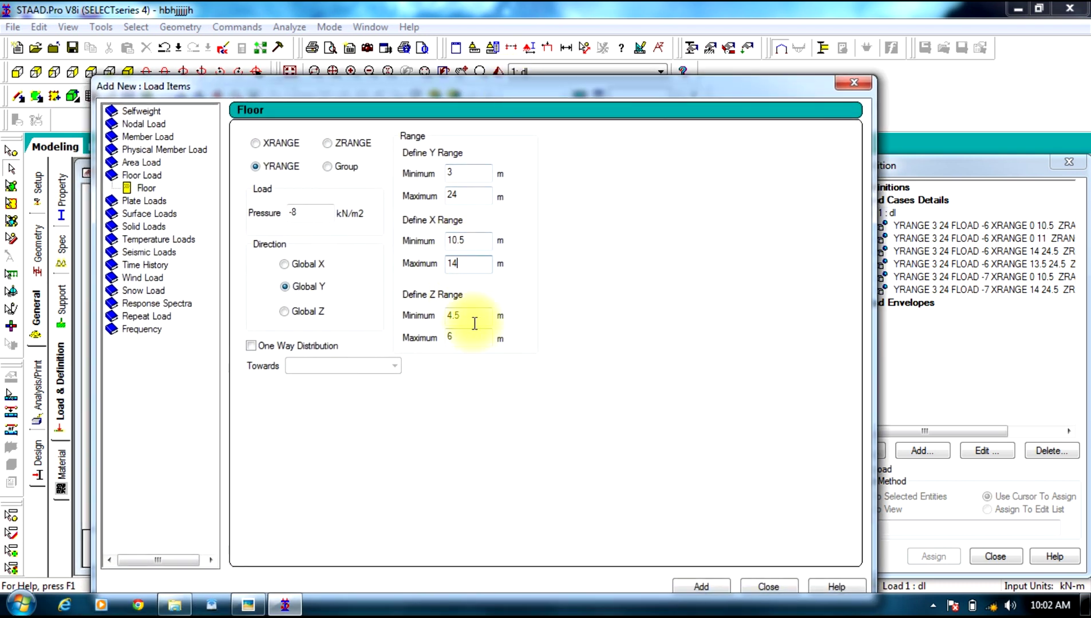
{"action": "type", "text": "0"}
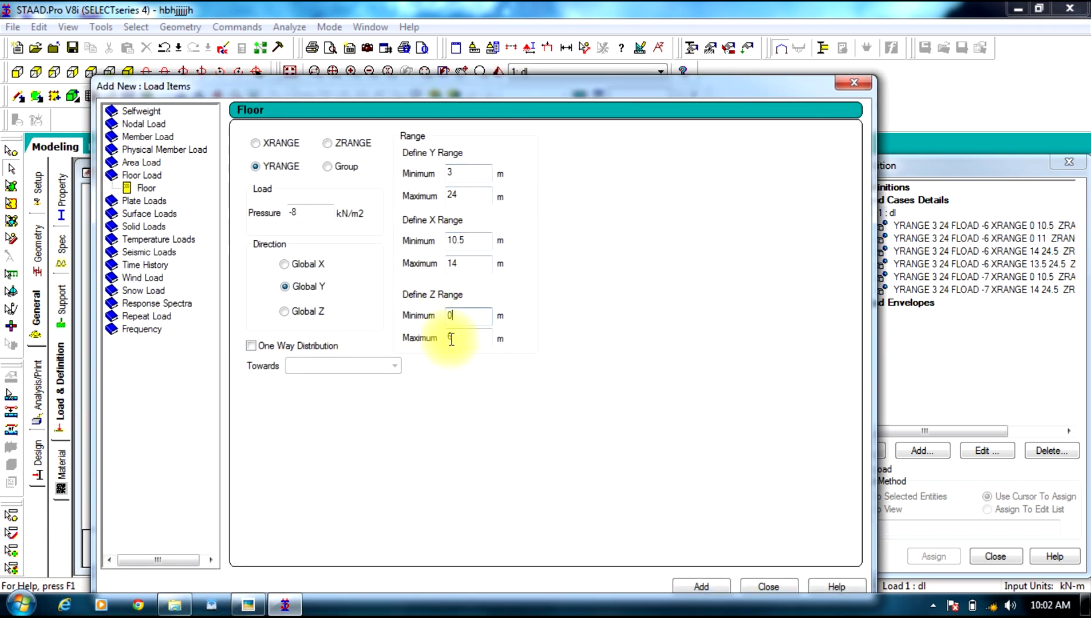
{"action": "double_click", "coordinate": [450, 338]}
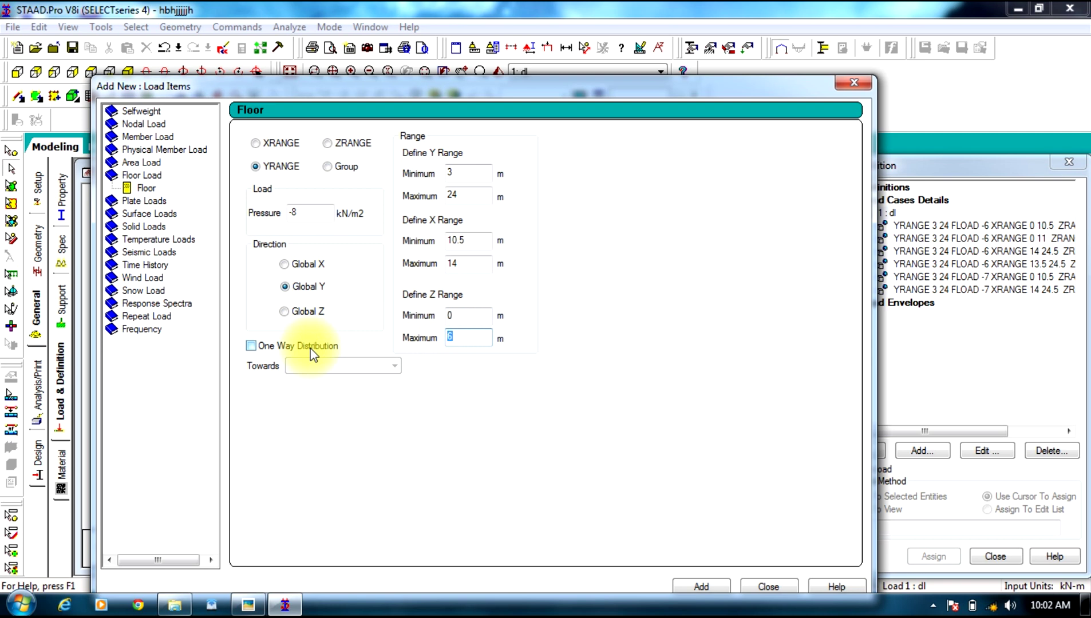
{"action": "left_click", "coordinate": [702, 588]}
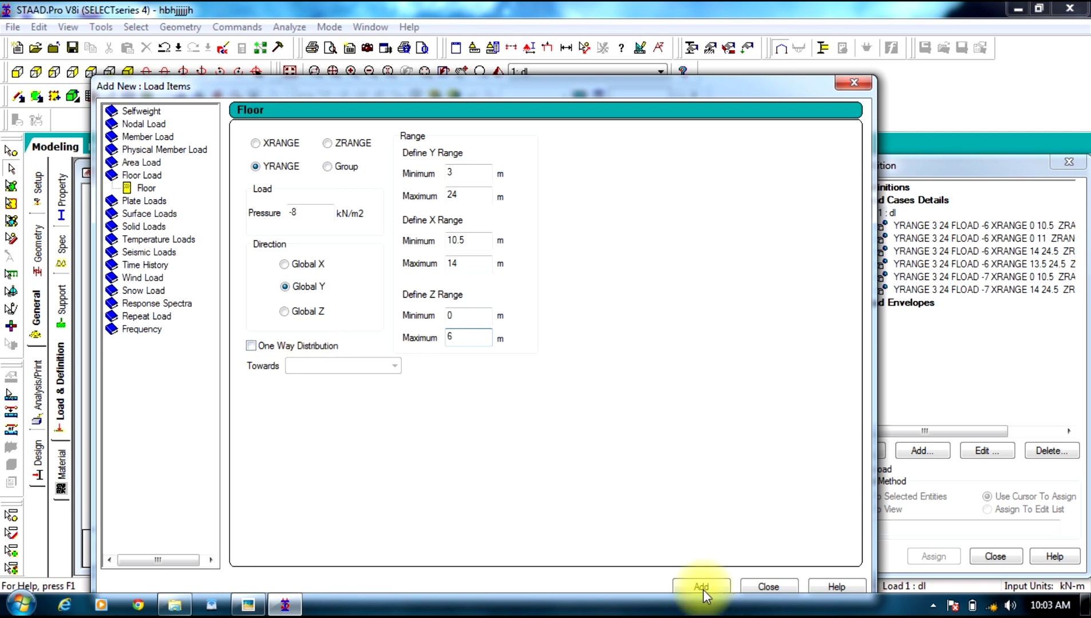
- Preview each of the seven dl floor load patterns on the frame
{"action": "left_click", "coordinate": [768, 587]}
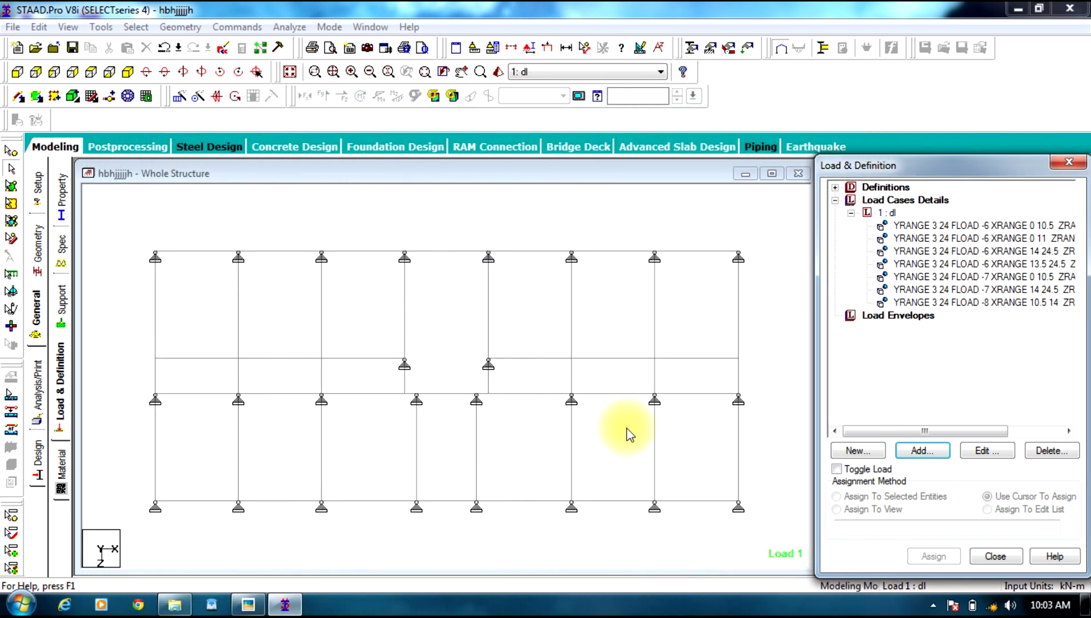
{"action": "left_click", "coordinate": [941, 225]}
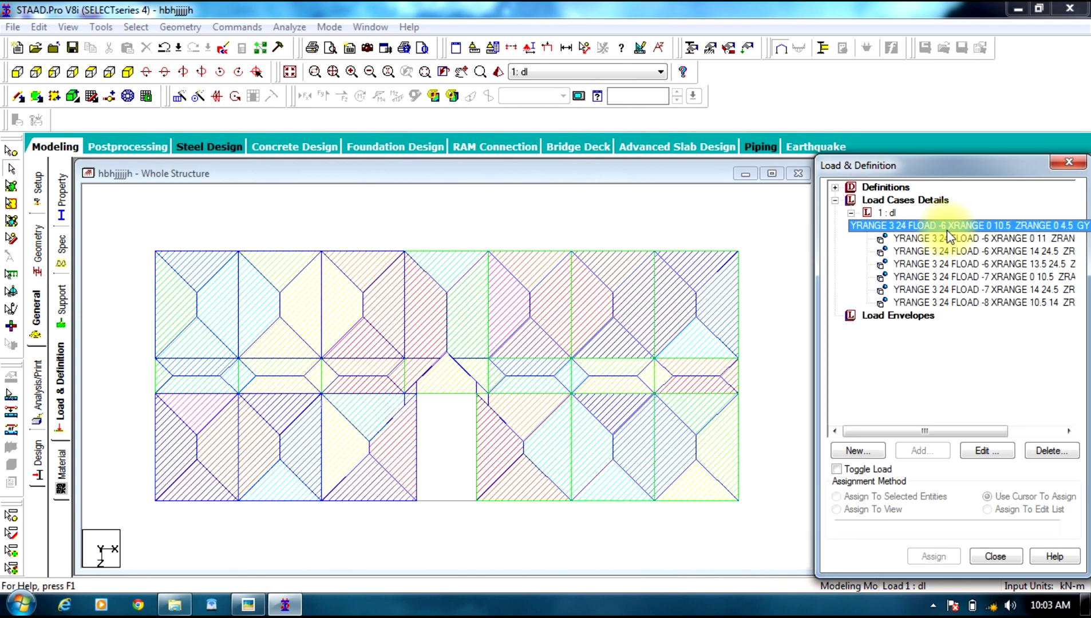
{"action": "left_click", "coordinate": [945, 239]}
{"action": "left_click", "coordinate": [945, 250]}
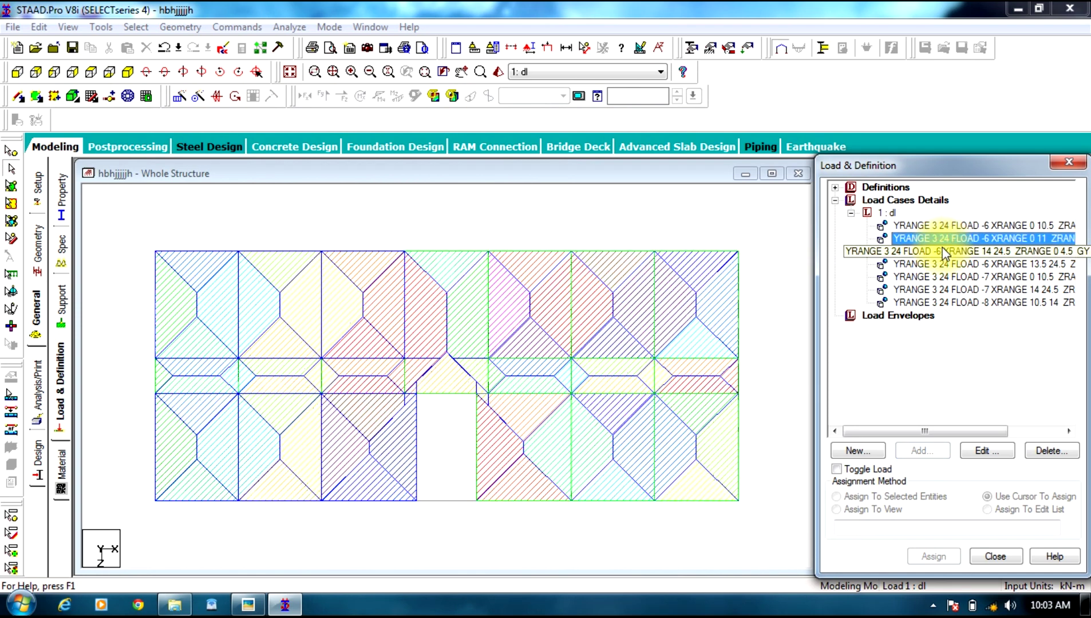
{"action": "left_click", "coordinate": [944, 264]}
{"action": "left_click", "coordinate": [948, 277]}
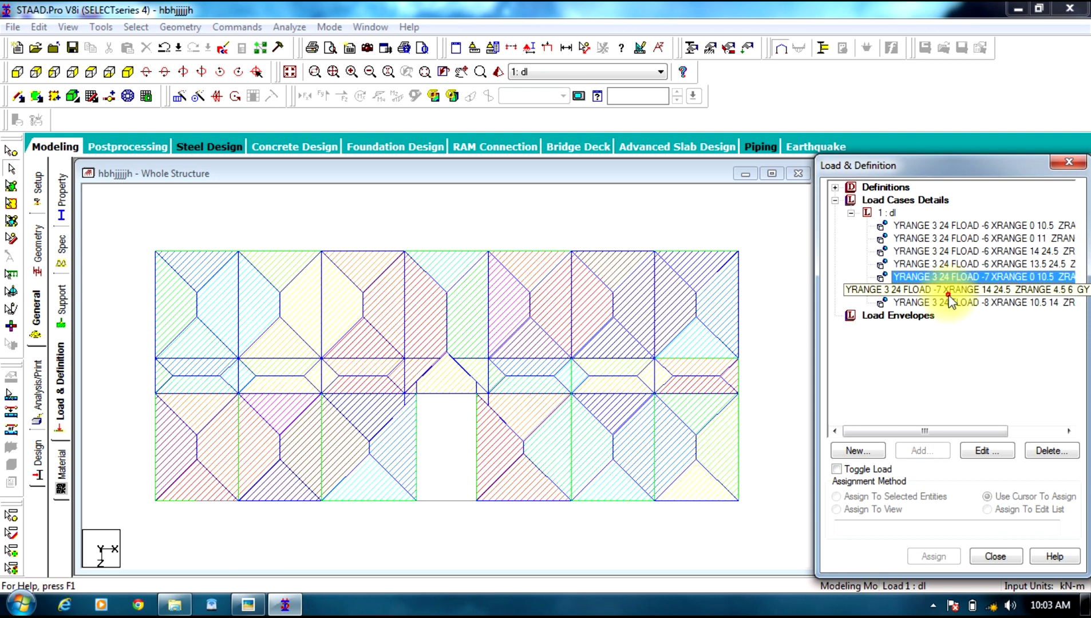
{"action": "left_click", "coordinate": [950, 290]}
{"action": "left_click", "coordinate": [953, 303]}
- Collapse the load case tree and bring up the Design settings
{"action": "left_click", "coordinate": [851, 213]}
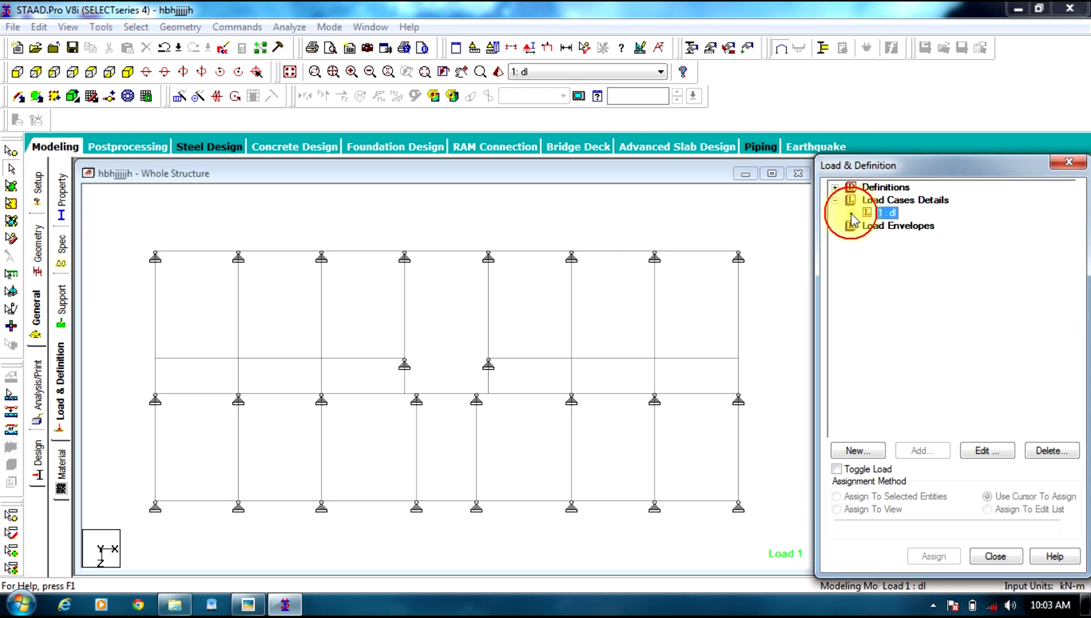
{"action": "left_click", "coordinate": [835, 201]}
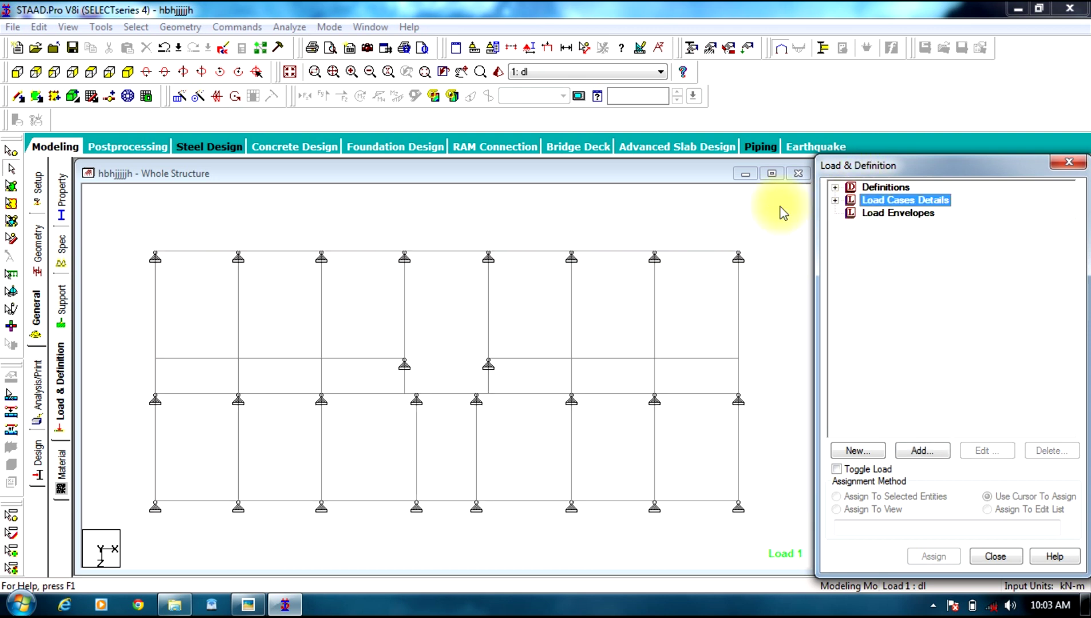
{"action": "left_click", "coordinate": [38, 466]}
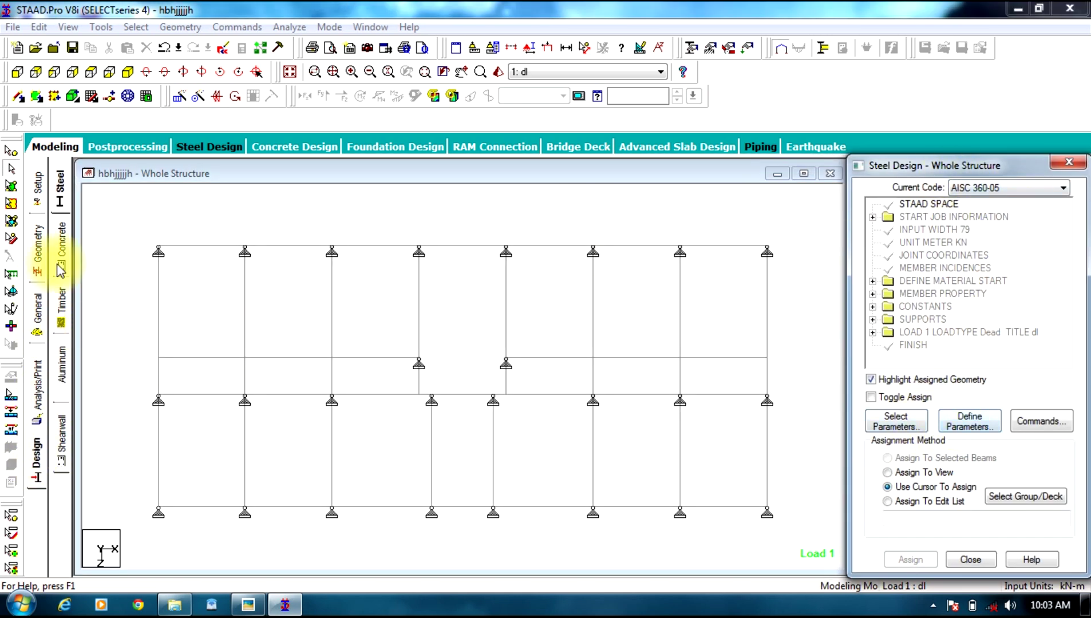
- Choose the IS456 concrete design code and define FC 30000
{"action": "left_click", "coordinate": [61, 246]}
{"action": "left_click", "coordinate": [965, 189]}
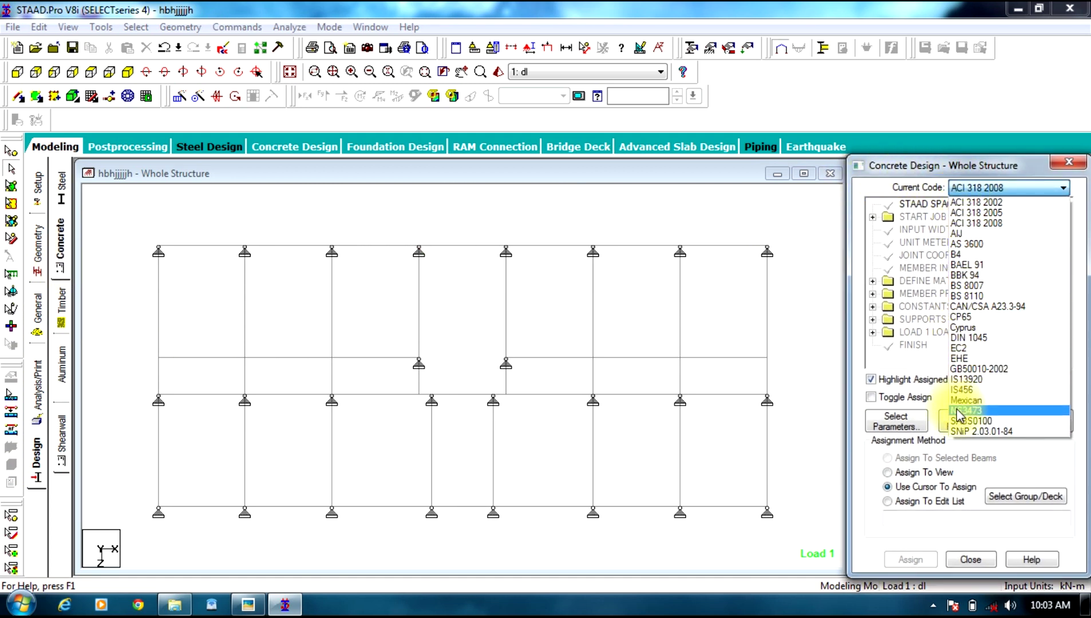
{"action": "left_click", "coordinate": [963, 390]}
{"action": "left_click", "coordinate": [961, 422]}
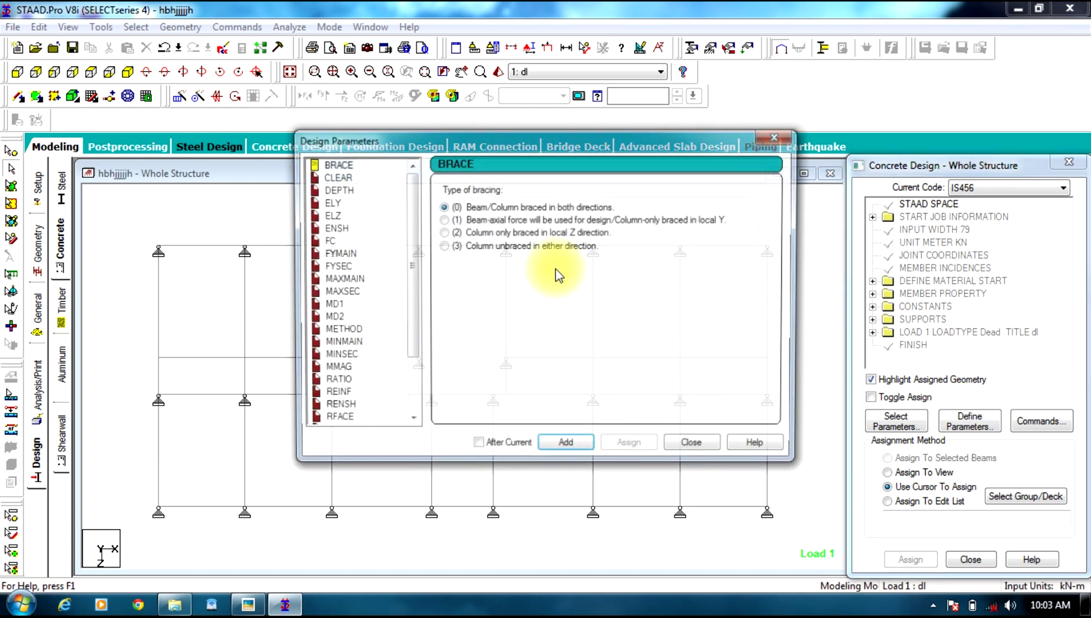
{"action": "left_click", "coordinate": [326, 240]}
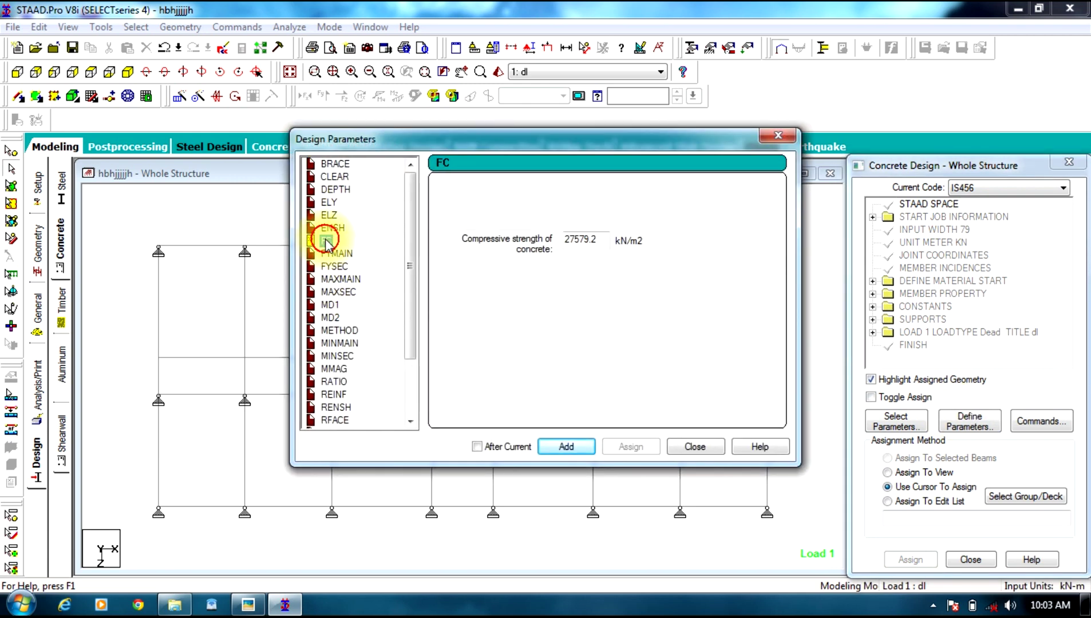
{"action": "key", "text": "Tab"}
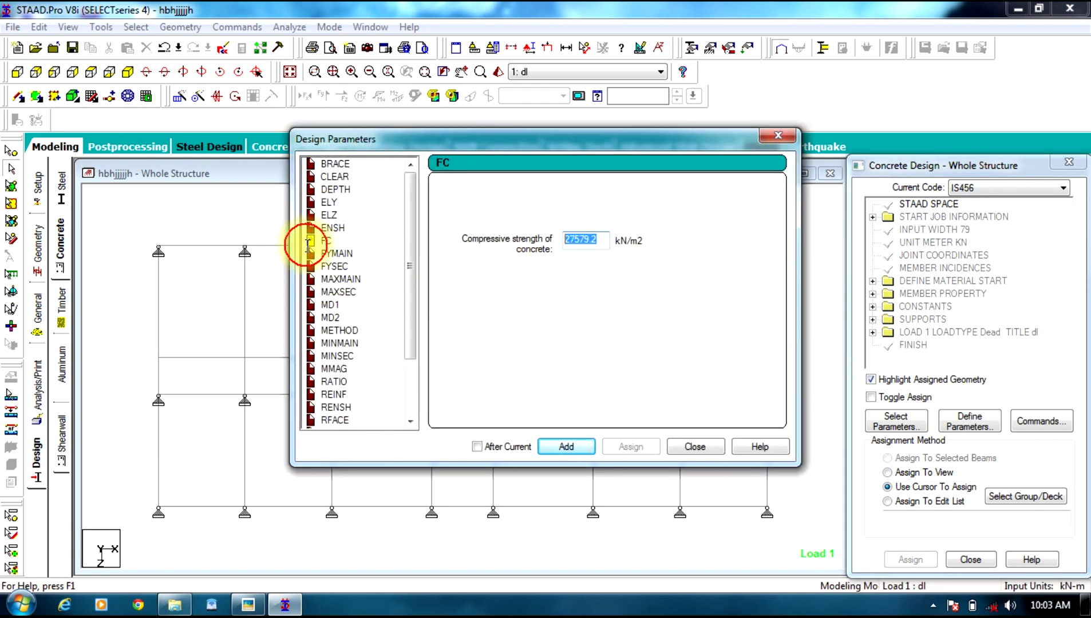
{"action": "type", "text": "30000"}
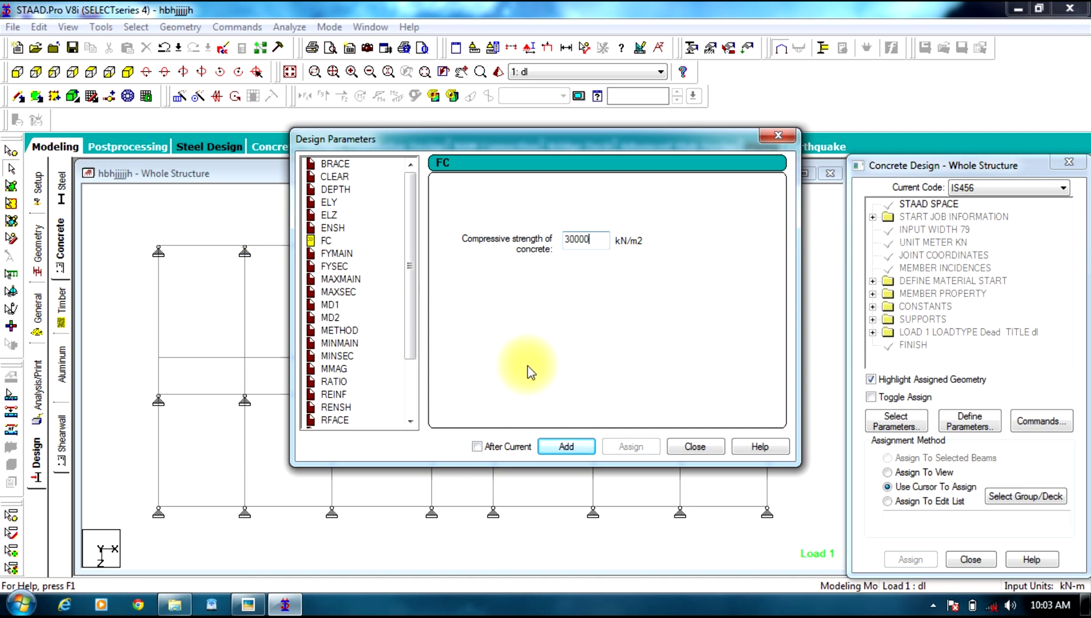
{"action": "left_click", "coordinate": [564, 450]}
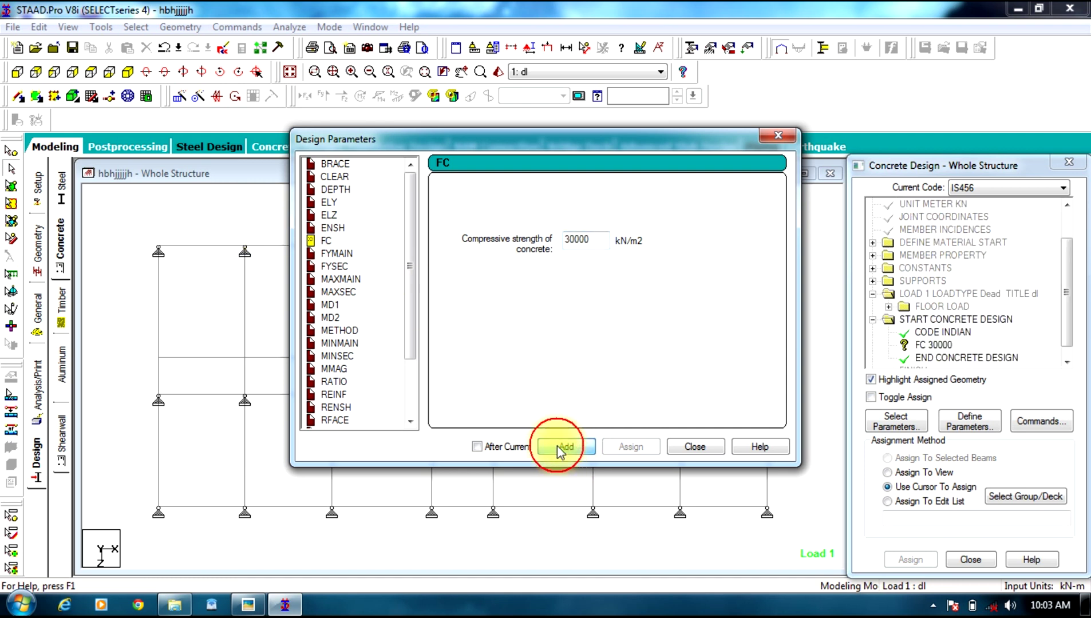
- Define FYMAIN 415000 and FYSEC 415000 steel yield strengths
{"action": "left_click", "coordinate": [337, 253]}
{"action": "key", "text": "Tab"}
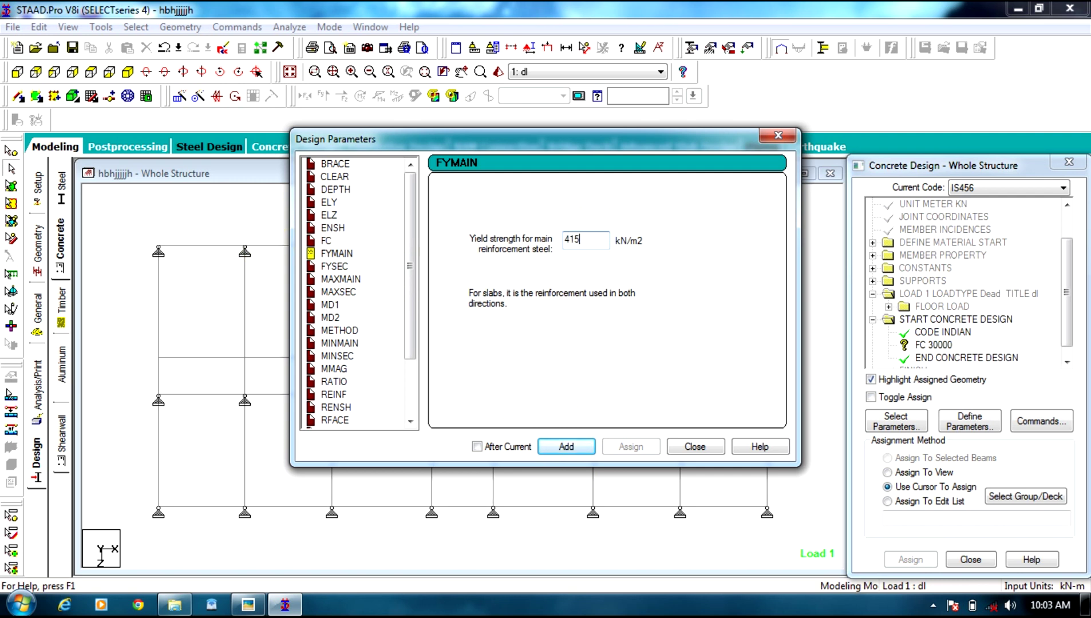
{"action": "type", "text": "415000"}
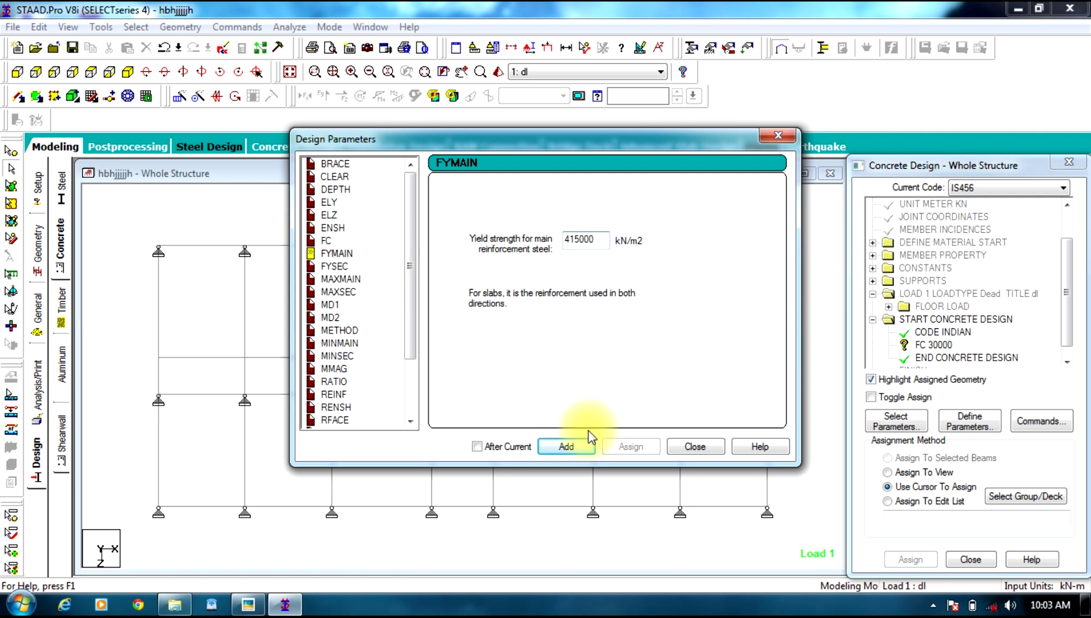
{"action": "left_click", "coordinate": [576, 446]}
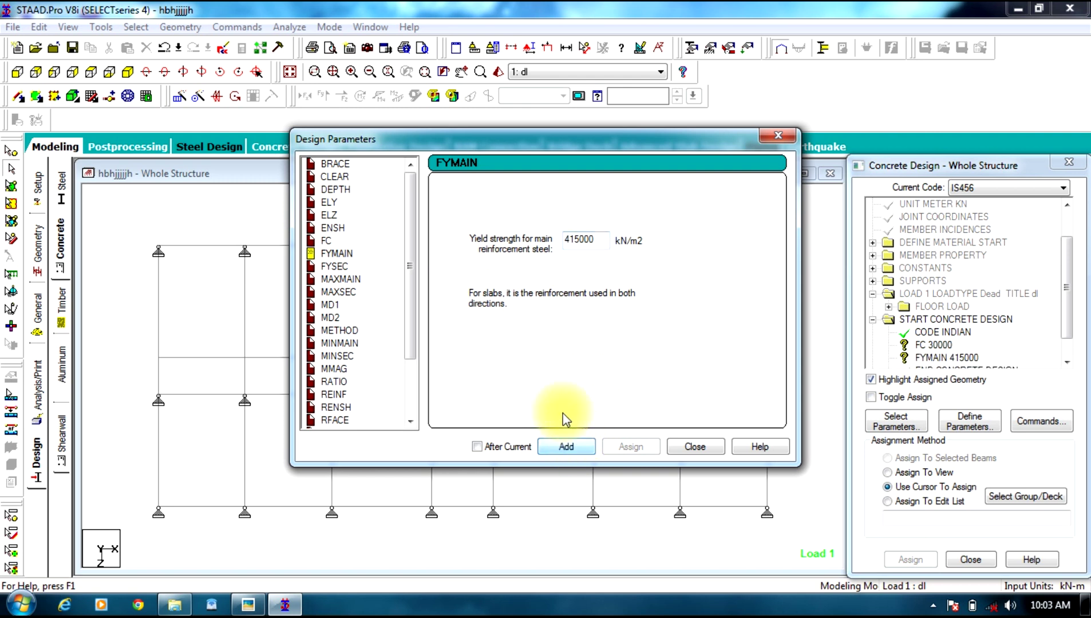
{"action": "left_click", "coordinate": [324, 267]}
{"action": "double_click", "coordinate": [585, 239]}
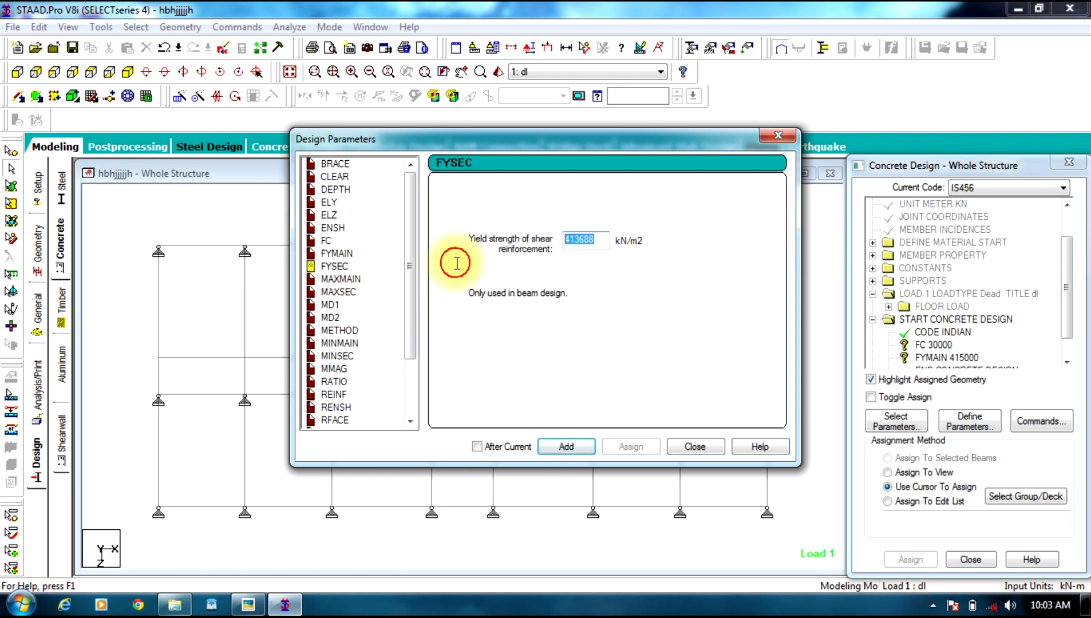
{"action": "type", "text": "4150000"}
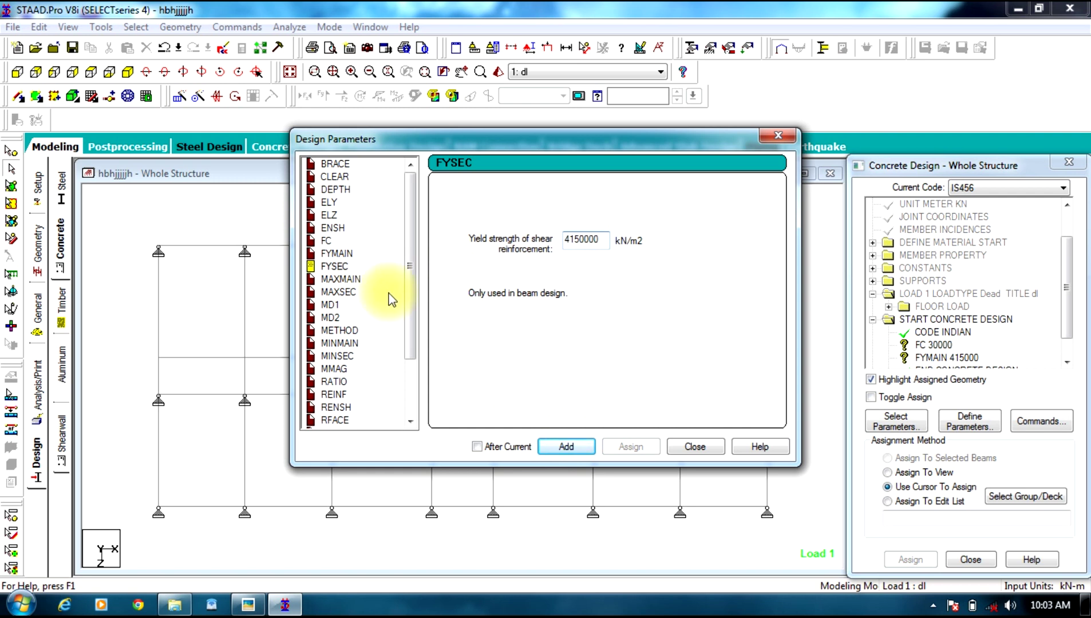
{"action": "key", "text": "BackSpace"}
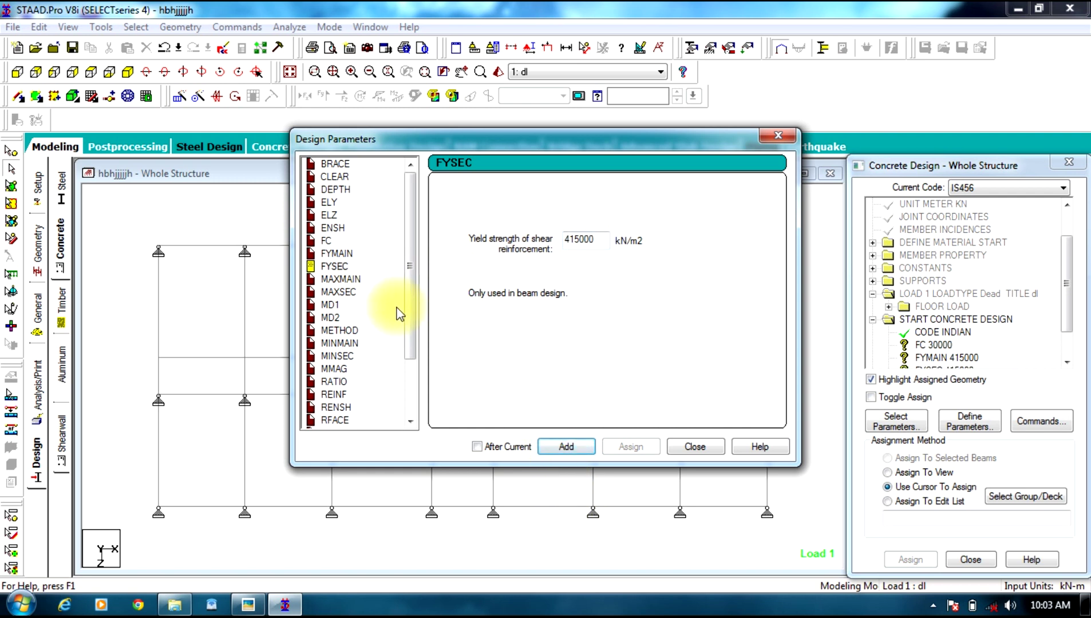
- Define a maximum reinforcement RATIO of 3 and close the parameters window
{"action": "left_click_drag", "start_coordinate": [411, 312], "coordinate": [411, 395]}
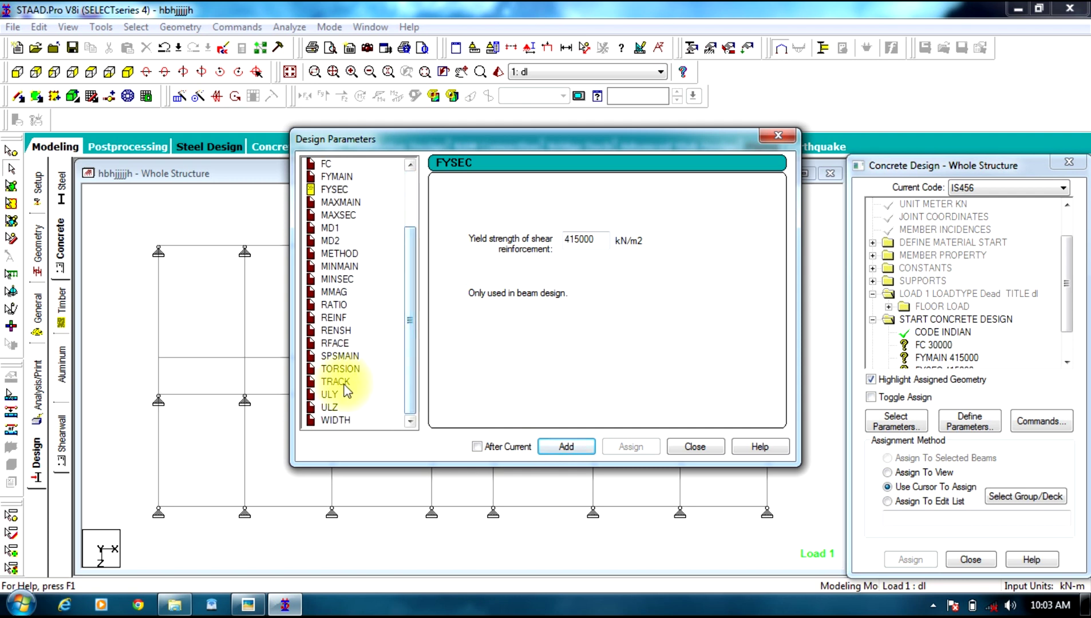
{"action": "left_click", "coordinate": [335, 310]}
{"action": "left_click", "coordinate": [567, 241]}
{"action": "type", "text": "3"}
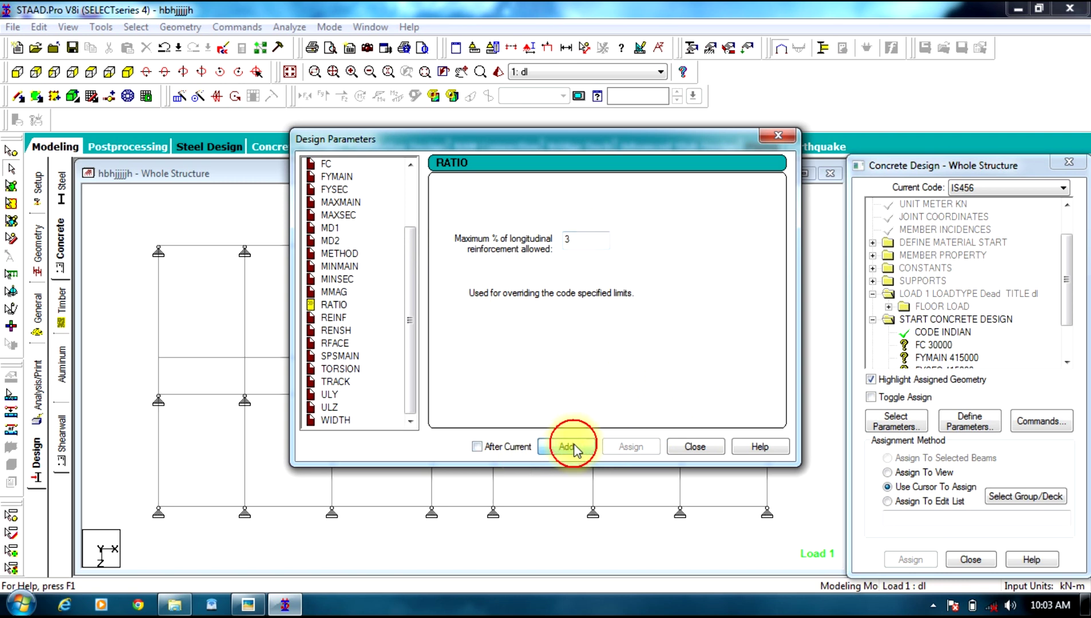
{"action": "left_click", "coordinate": [575, 448]}
{"action": "left_click", "coordinate": [695, 447]}
- Add beam design, column design and concrete take-off design commands
{"action": "left_click", "coordinate": [1031, 422]}
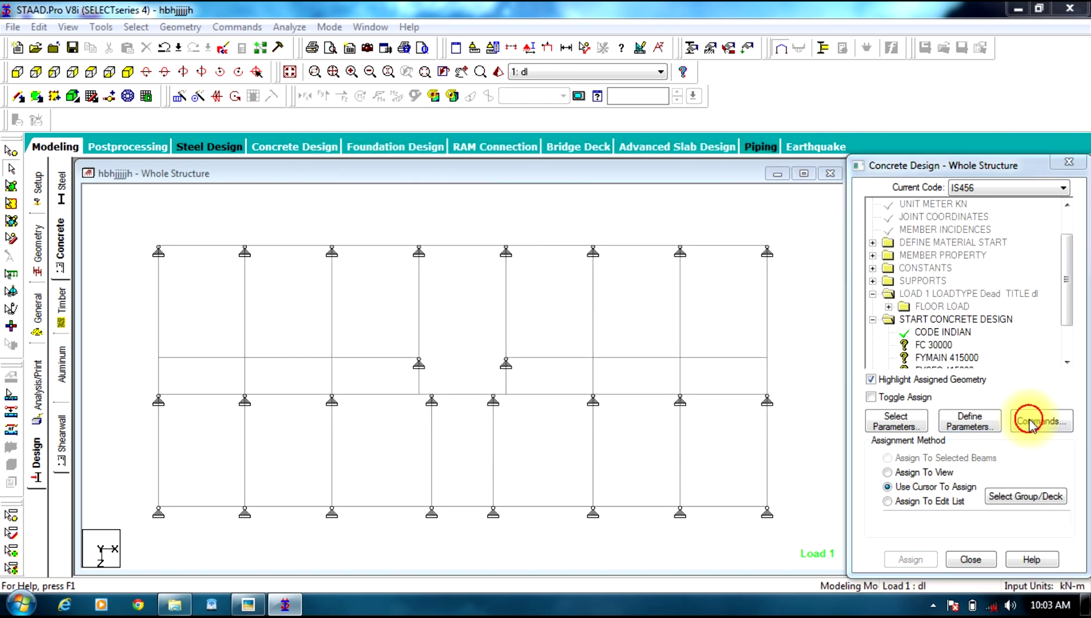
{"action": "left_click", "coordinate": [666, 249]}
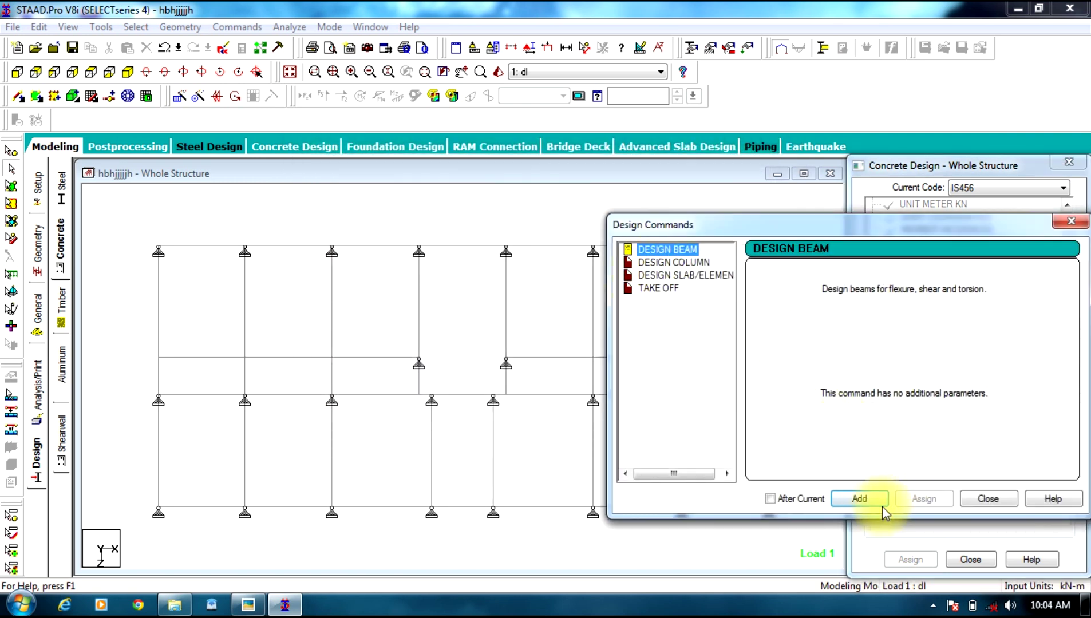
{"action": "left_click", "coordinate": [671, 261]}
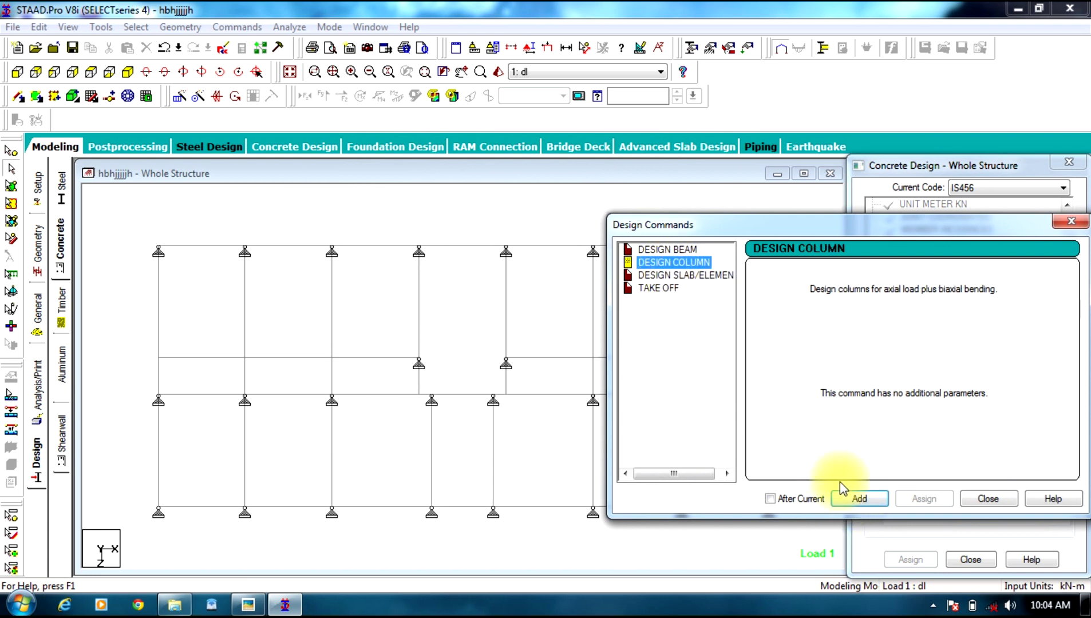
{"action": "left_click", "coordinate": [849, 496]}
{"action": "left_click", "coordinate": [658, 288]}
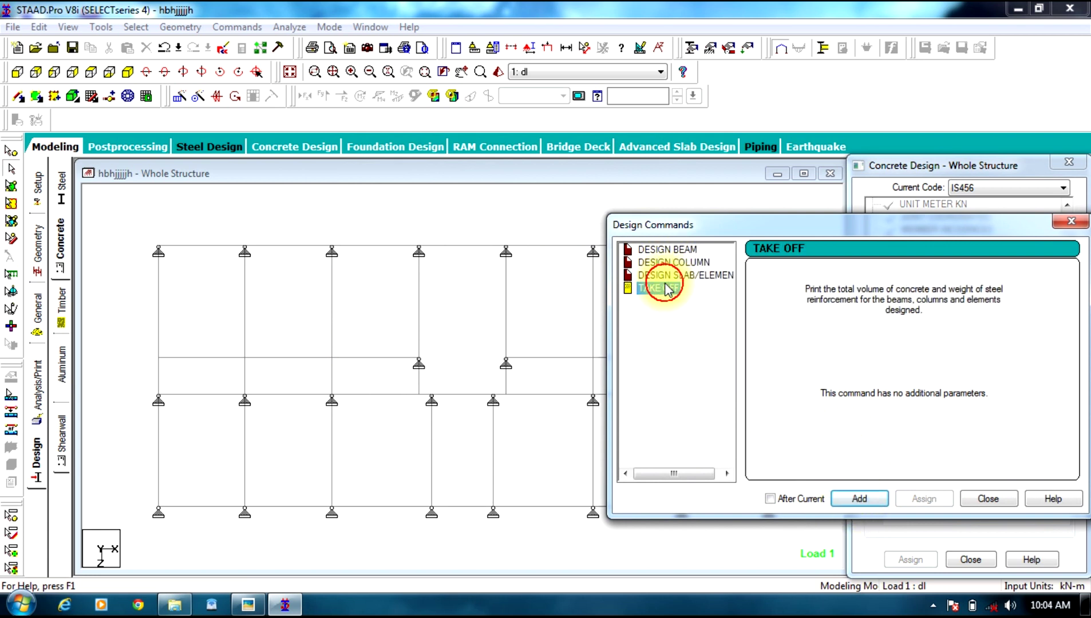
{"action": "left_click", "coordinate": [977, 501]}
- Assign FC 30000 and FYMAIN to all frame members
{"action": "left_click_drag", "start_coordinate": [1064, 268], "coordinate": [1083, 344]}
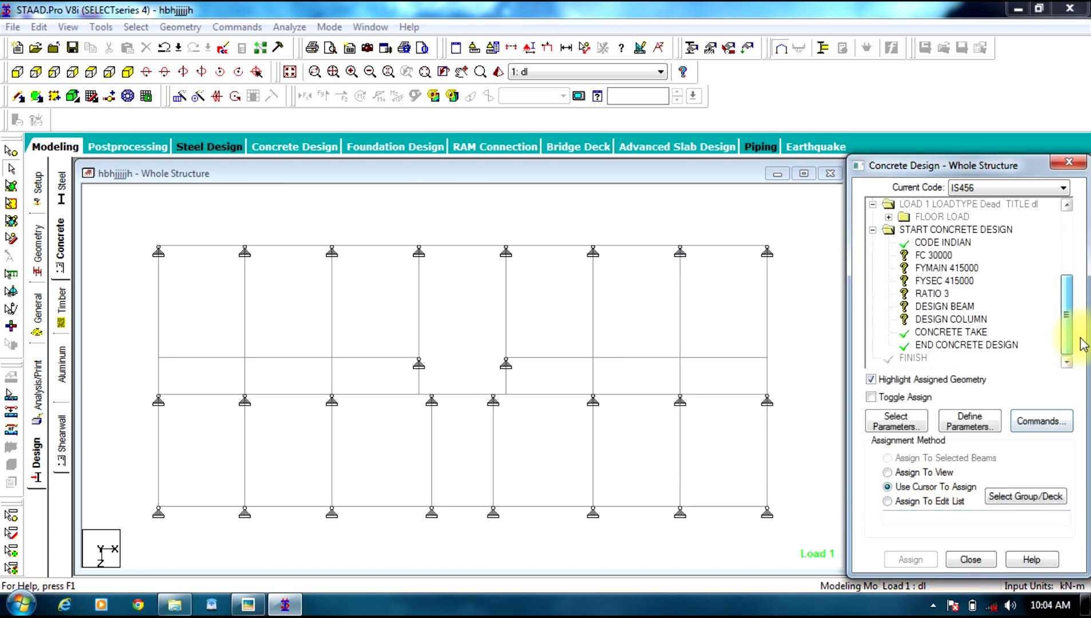
{"action": "left_click", "coordinate": [934, 254]}
{"action": "left_click_drag", "start_coordinate": [802, 232], "coordinate": [134, 551]}
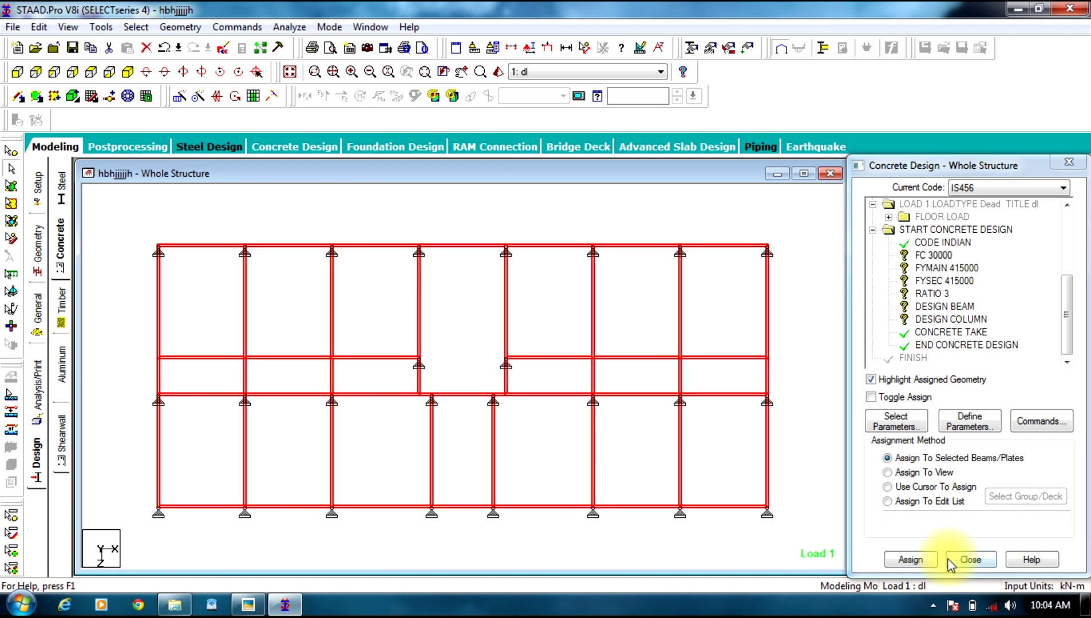
{"action": "left_click", "coordinate": [902, 560]}
{"action": "left_click", "coordinate": [970, 411]}
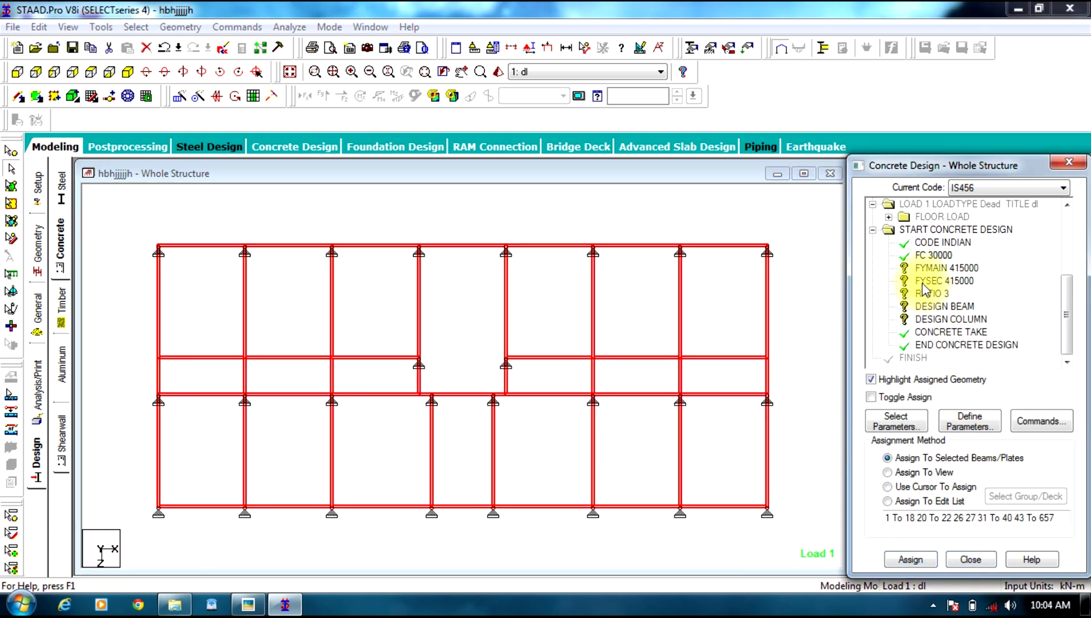
{"action": "left_click", "coordinate": [923, 284]}
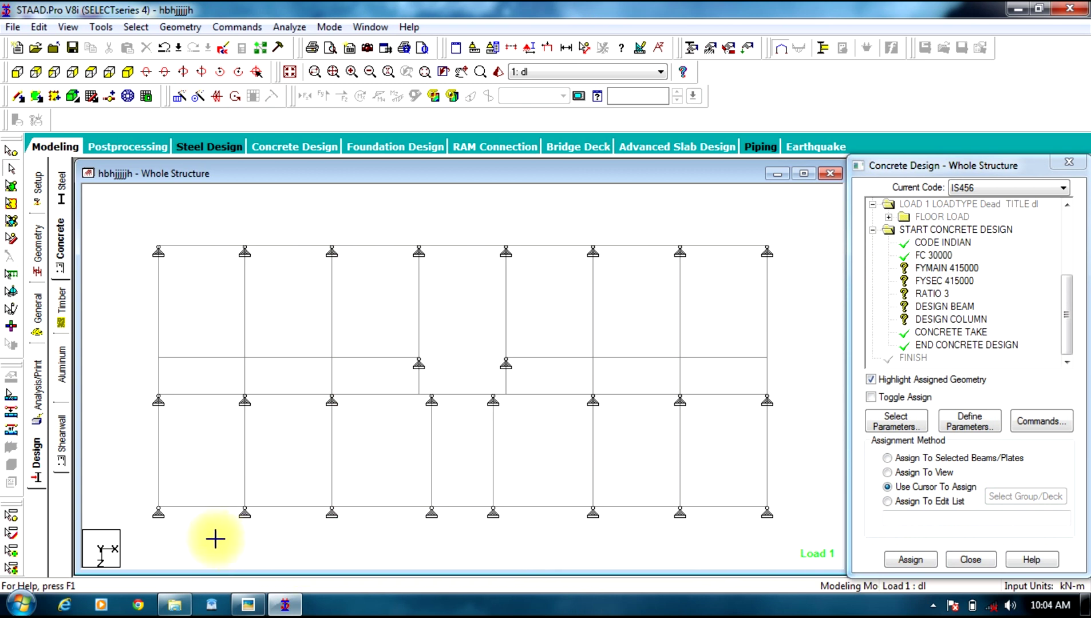
{"action": "key", "text": "ctrl+a"}
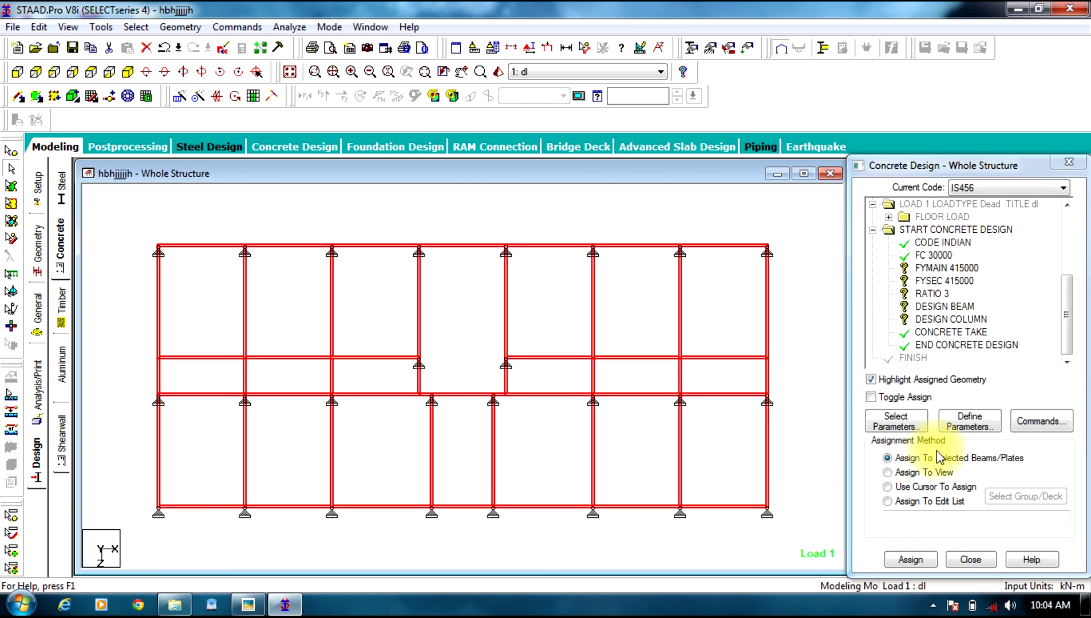
{"action": "left_click", "coordinate": [911, 560]}
{"action": "left_click", "coordinate": [976, 413]}
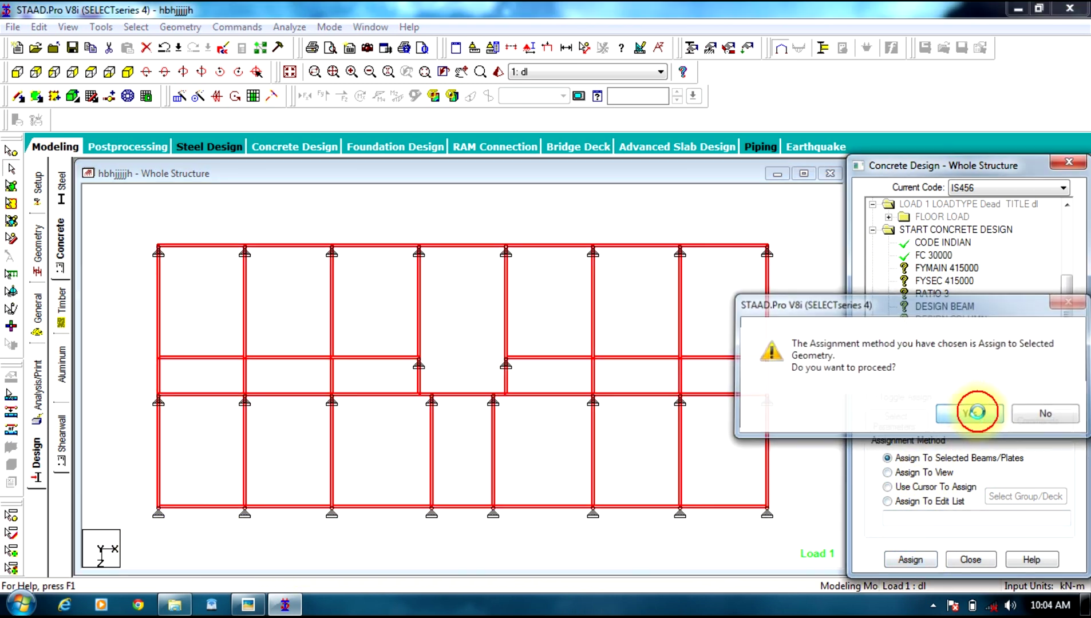
- Assign FYSEC and RATIO 3 to all frame members
{"action": "left_click", "coordinate": [944, 281]}
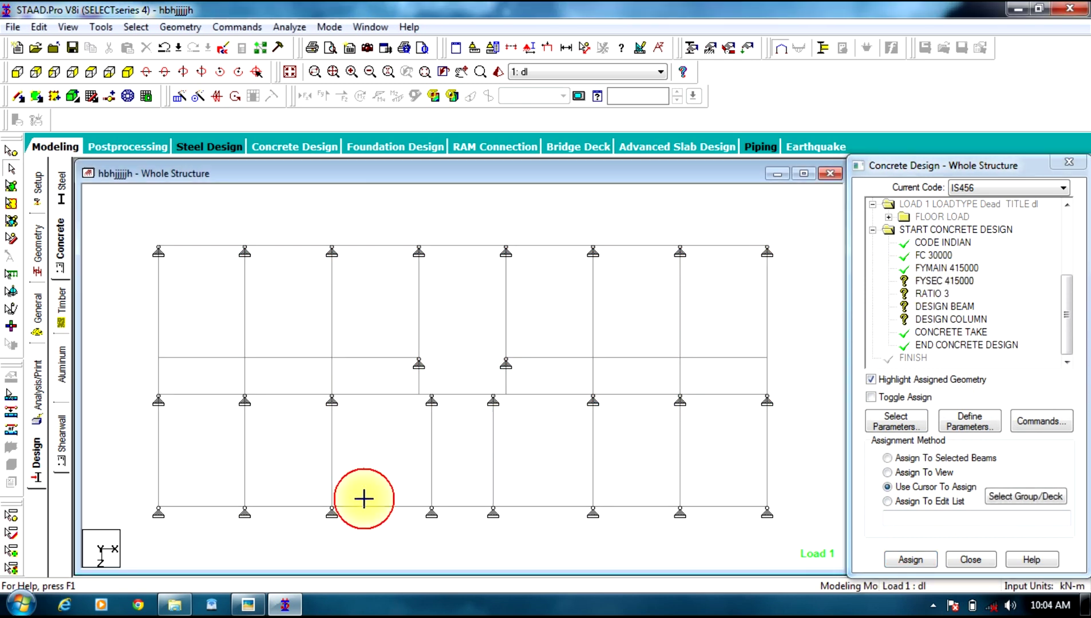
{"action": "key", "text": "ctrl+a"}
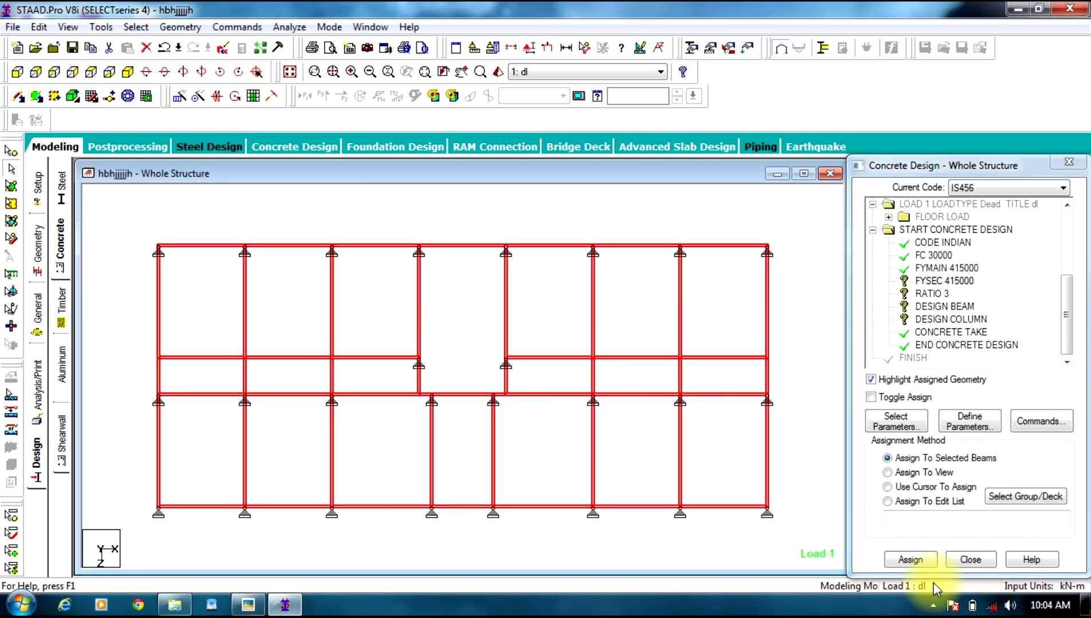
{"action": "left_click", "coordinate": [910, 560]}
{"action": "left_click", "coordinate": [972, 409]}
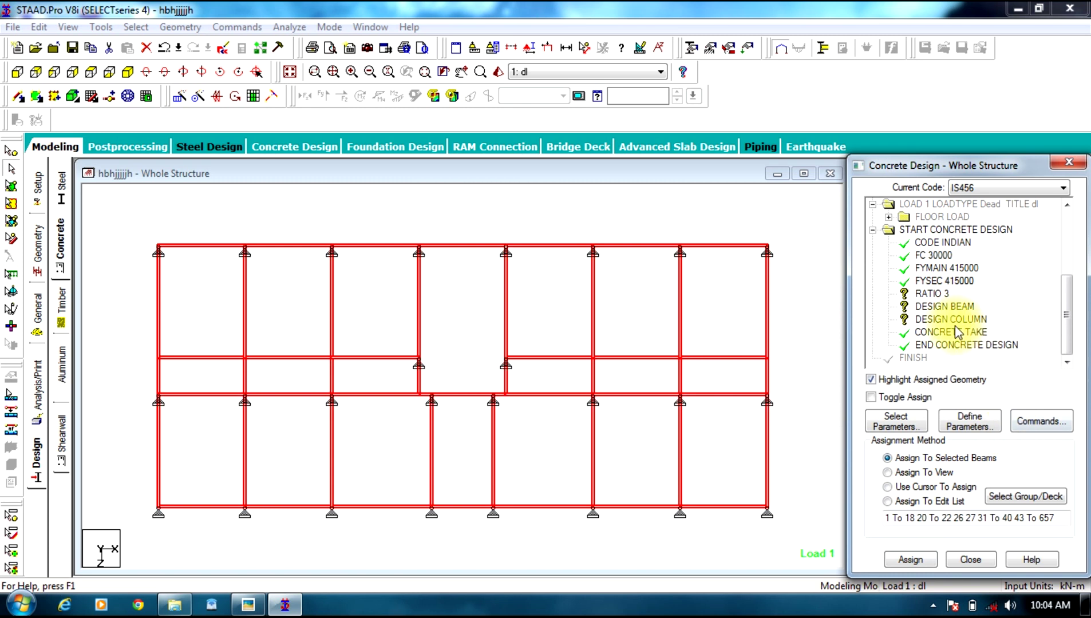
{"action": "left_click", "coordinate": [931, 293]}
{"action": "left_click_drag", "start_coordinate": [786, 223], "coordinate": [76, 560]}
{"action": "left_click", "coordinate": [911, 560]}
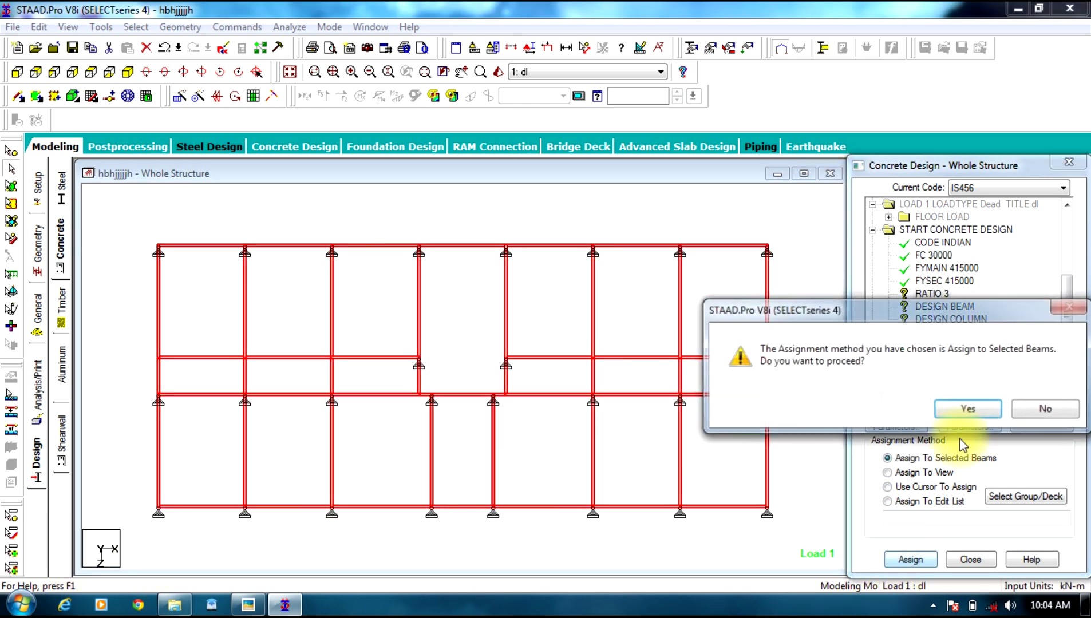
{"action": "left_click", "coordinate": [969, 408]}
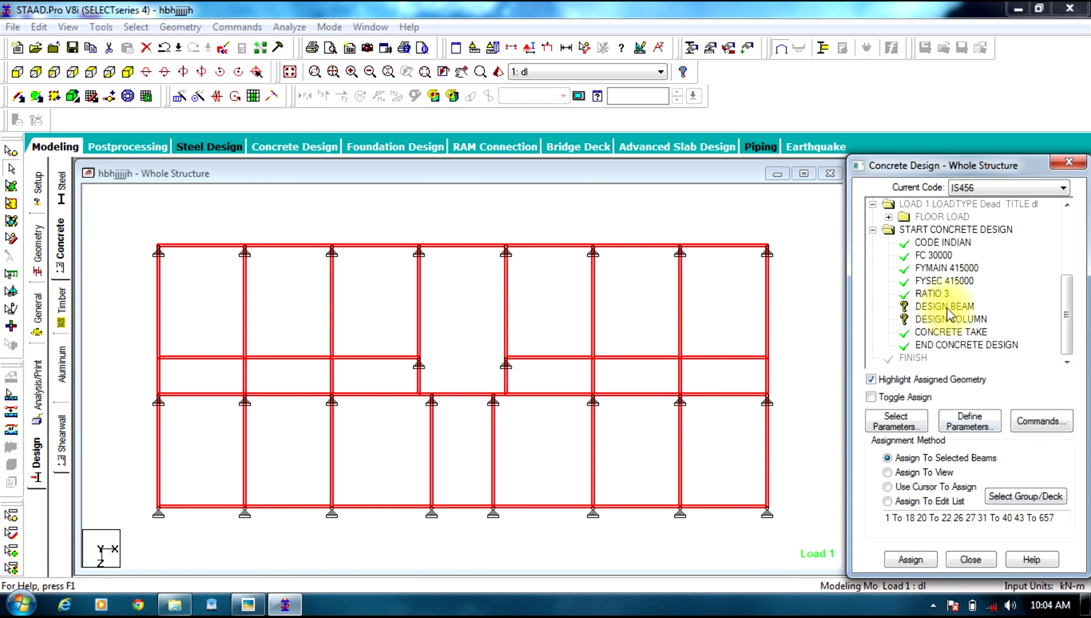
- Assign DESIGN BEAM to all beams parallel to X and Z
{"action": "left_click", "coordinate": [946, 307]}
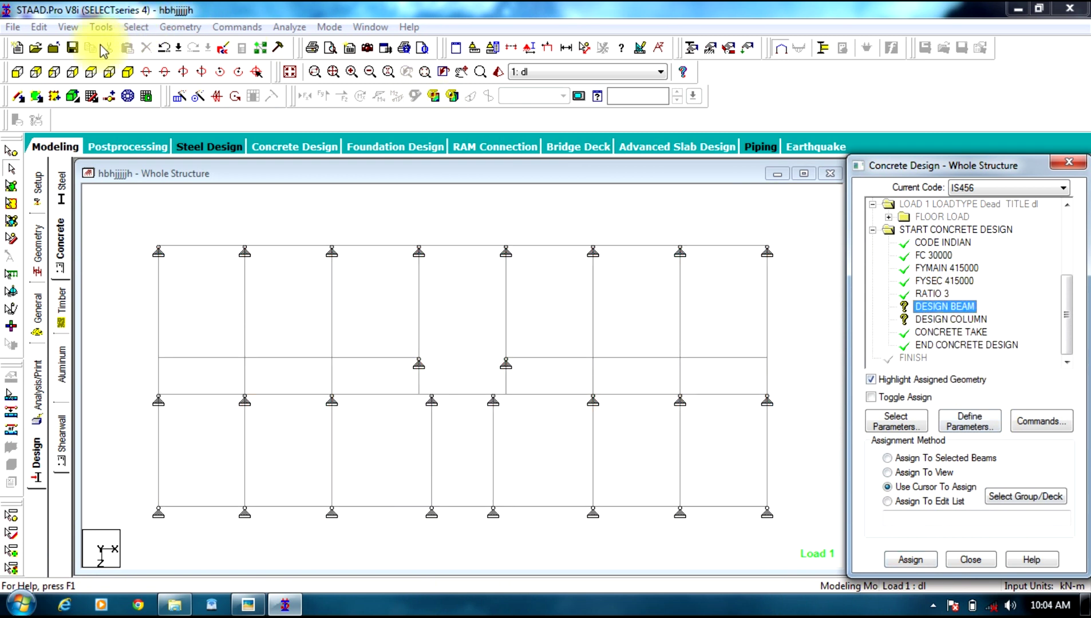
{"action": "left_click", "coordinate": [126, 28]}
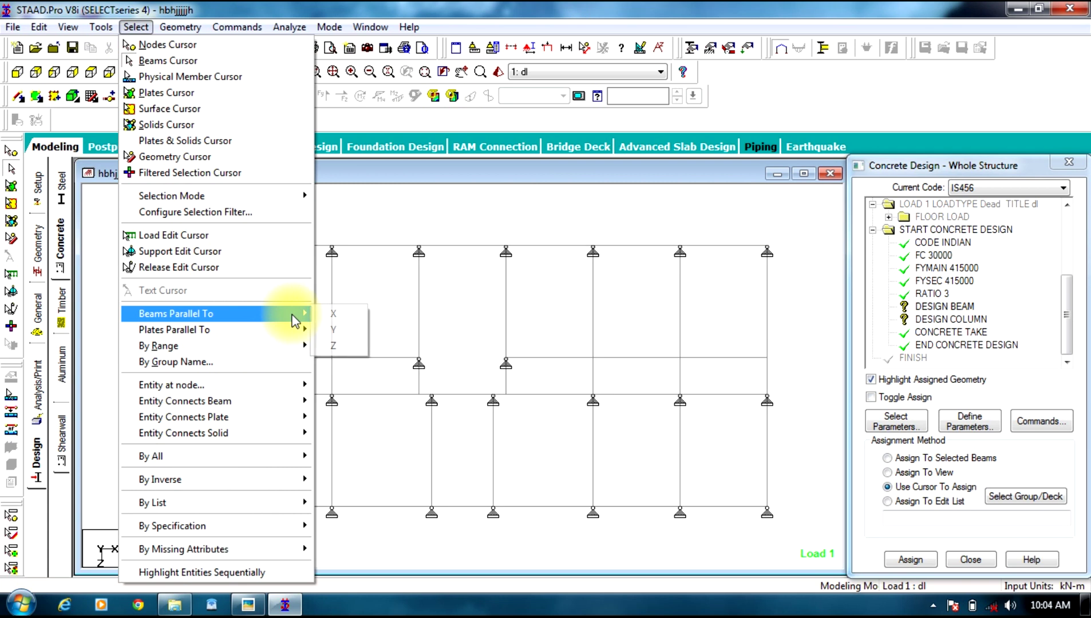
{"action": "left_click", "coordinate": [320, 313]}
{"action": "left_click", "coordinate": [137, 27]}
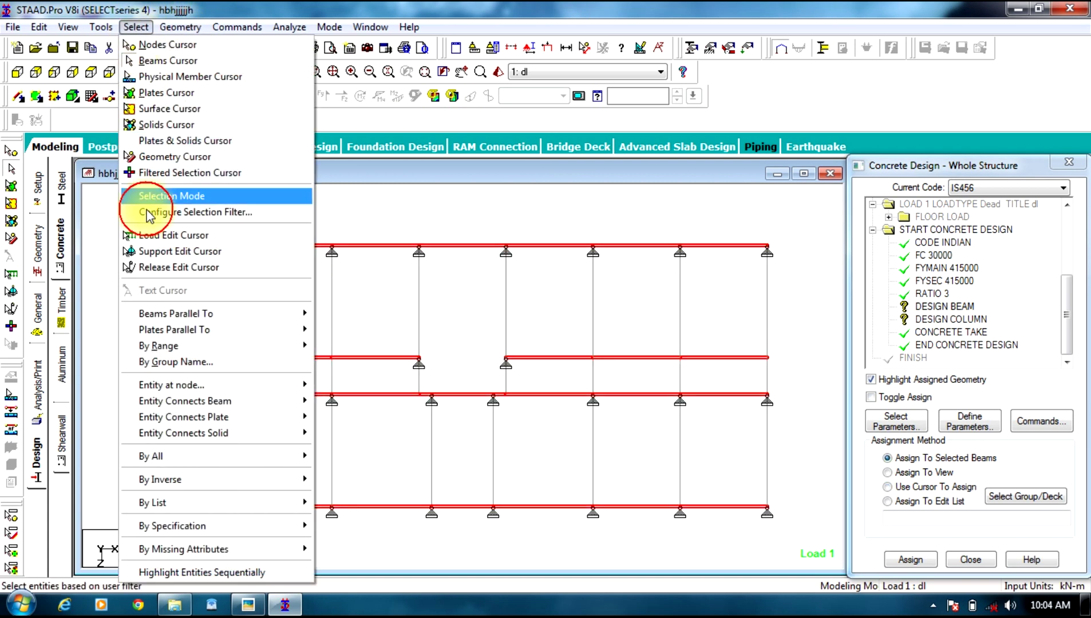
{"action": "left_click", "coordinate": [321, 333]}
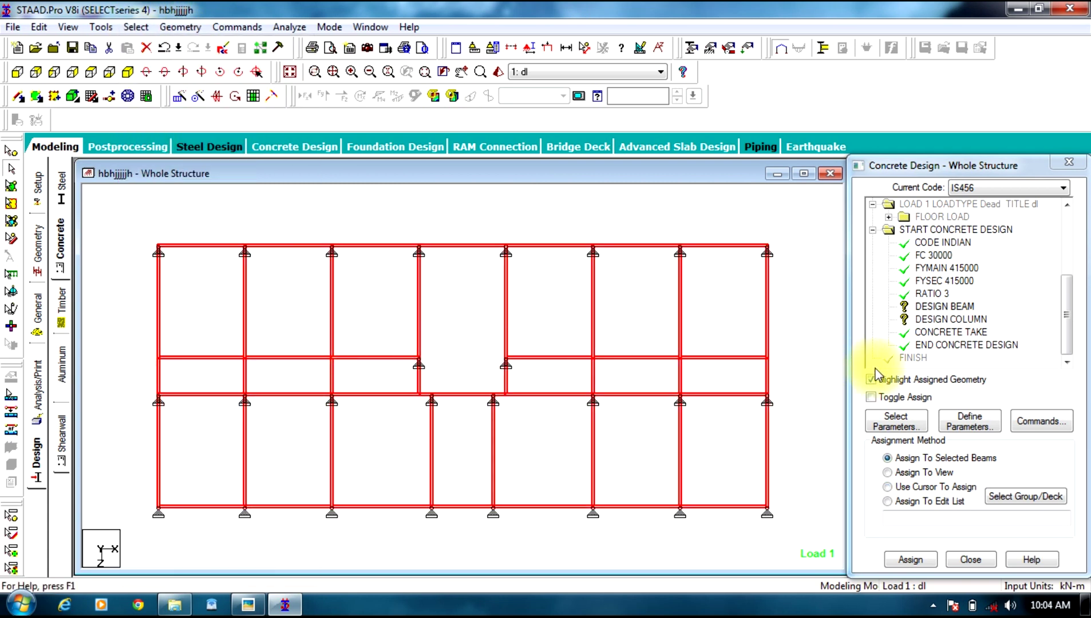
{"action": "left_click", "coordinate": [128, 72]}
{"action": "left_click", "coordinate": [910, 560]}
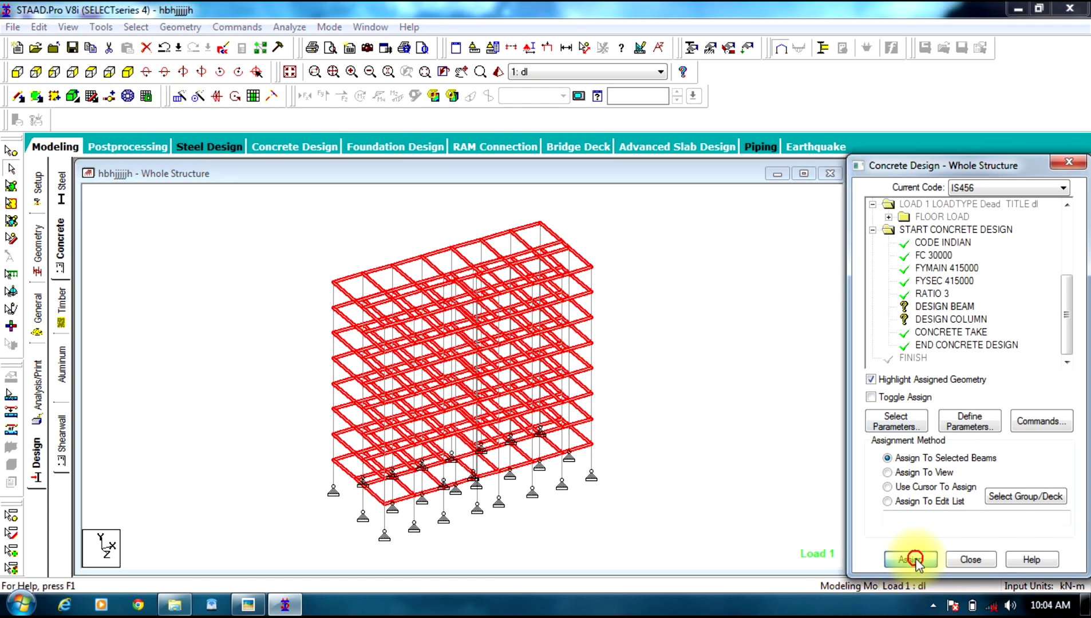
{"action": "left_click", "coordinate": [960, 404]}
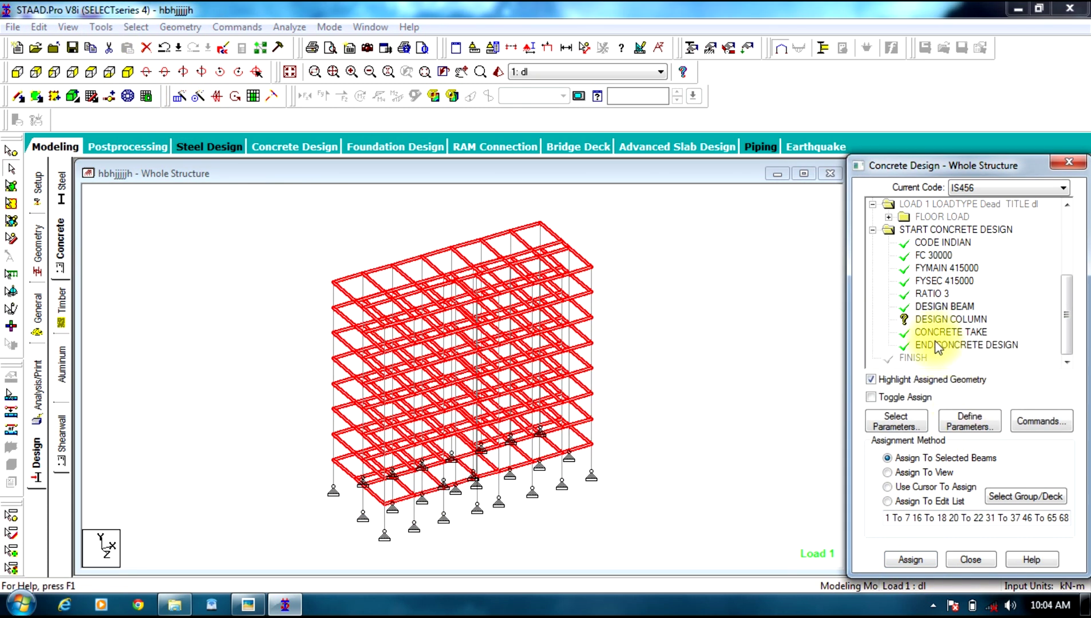
- Assign DESIGN COLUMN to all members parallel to Y, then clear the selection
{"action": "left_click", "coordinate": [945, 319]}
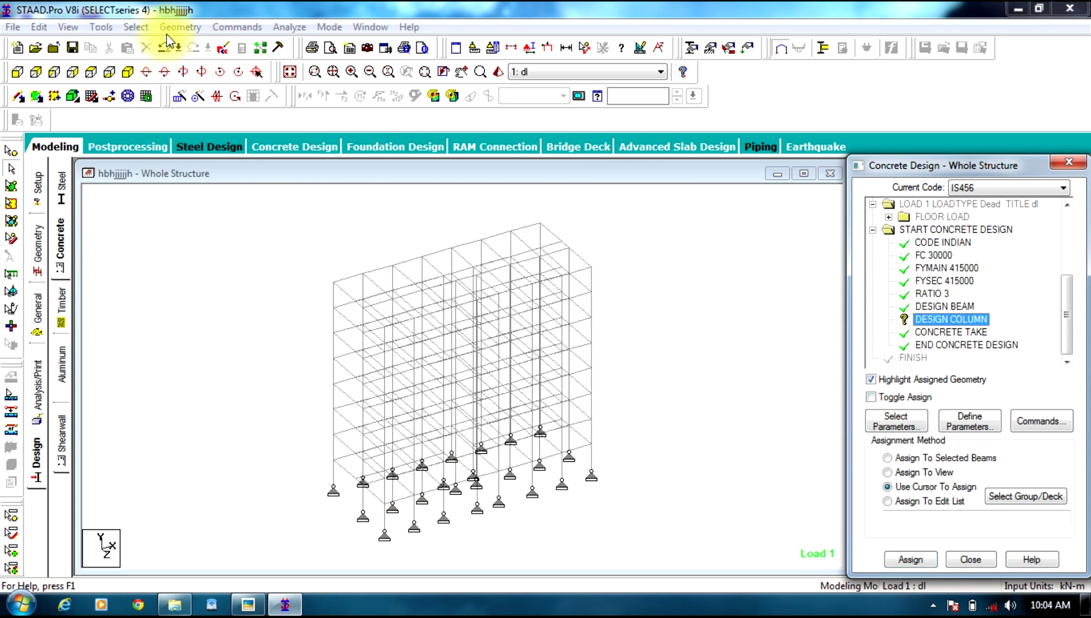
{"action": "left_click", "coordinate": [133, 27]}
{"action": "mouse_move", "coordinate": [298, 314]}
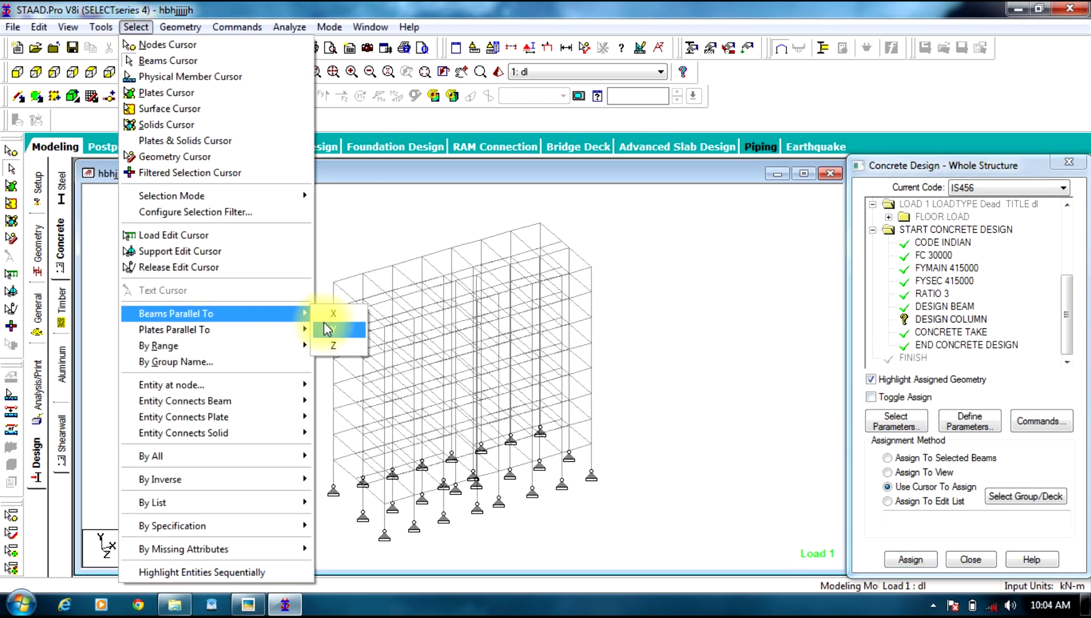
{"action": "left_click", "coordinate": [333, 329]}
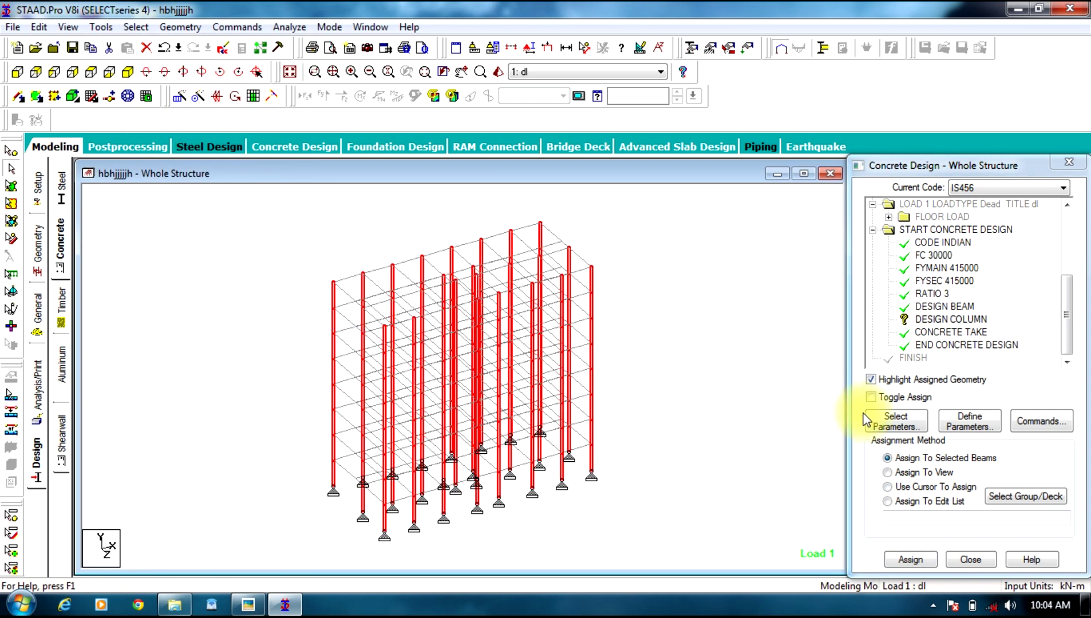
{"action": "left_click", "coordinate": [910, 560]}
{"action": "left_click", "coordinate": [996, 410]}
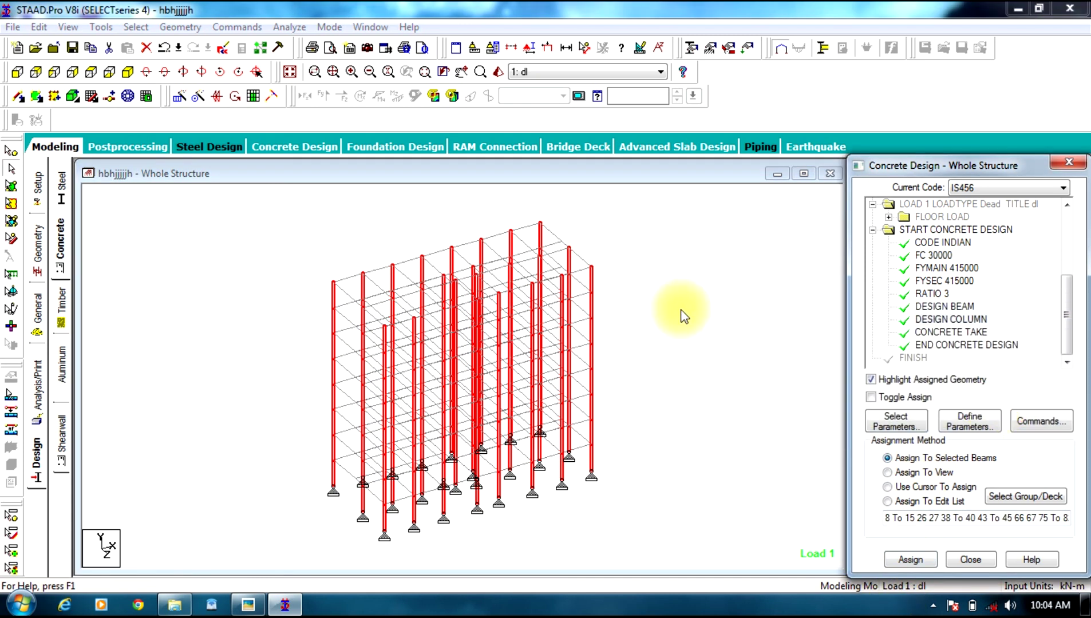
{"action": "left_click", "coordinate": [657, 319]}
- Add a PERFORM ANALYSIS command to the analysis commands
{"action": "left_click", "coordinate": [45, 399]}
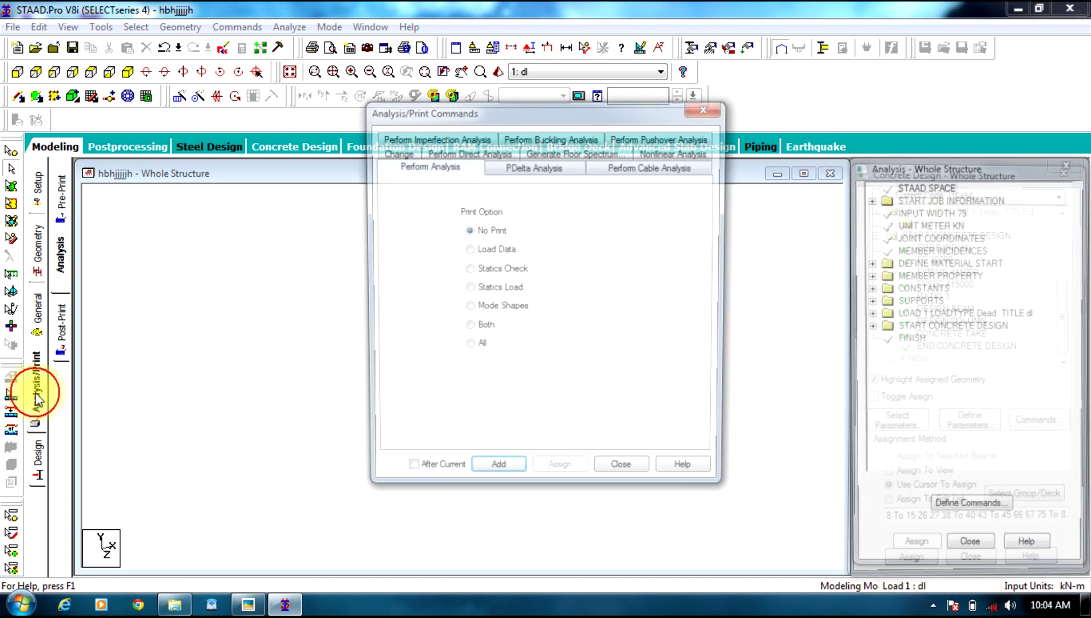
{"action": "left_click", "coordinate": [493, 475]}
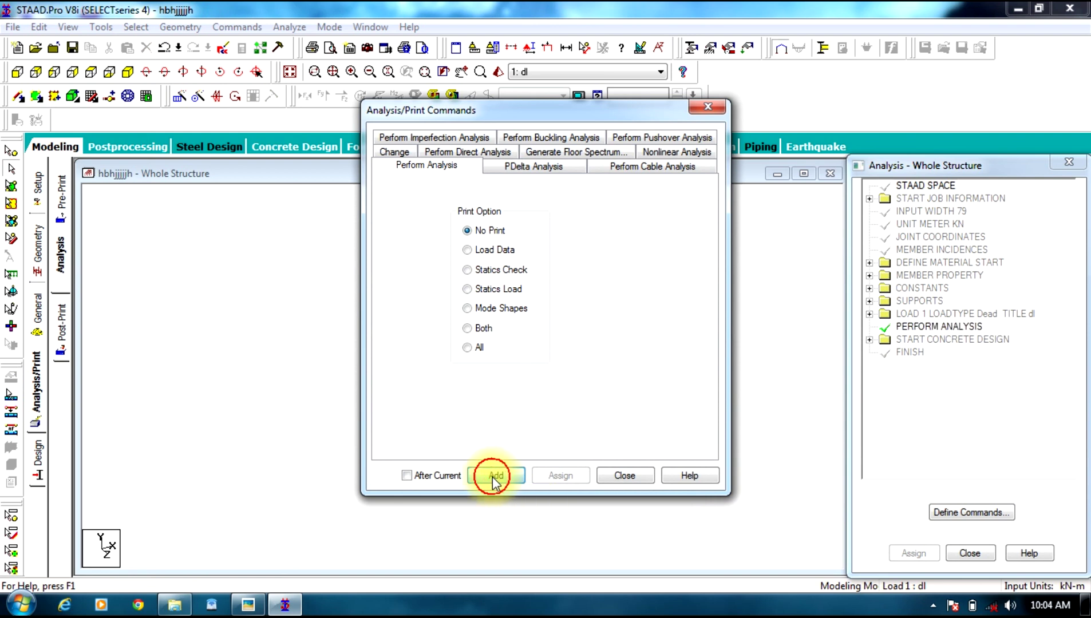
{"action": "left_click", "coordinate": [623, 476]}
- Run the analysis, saving the model first
{"action": "left_click", "coordinate": [289, 27]}
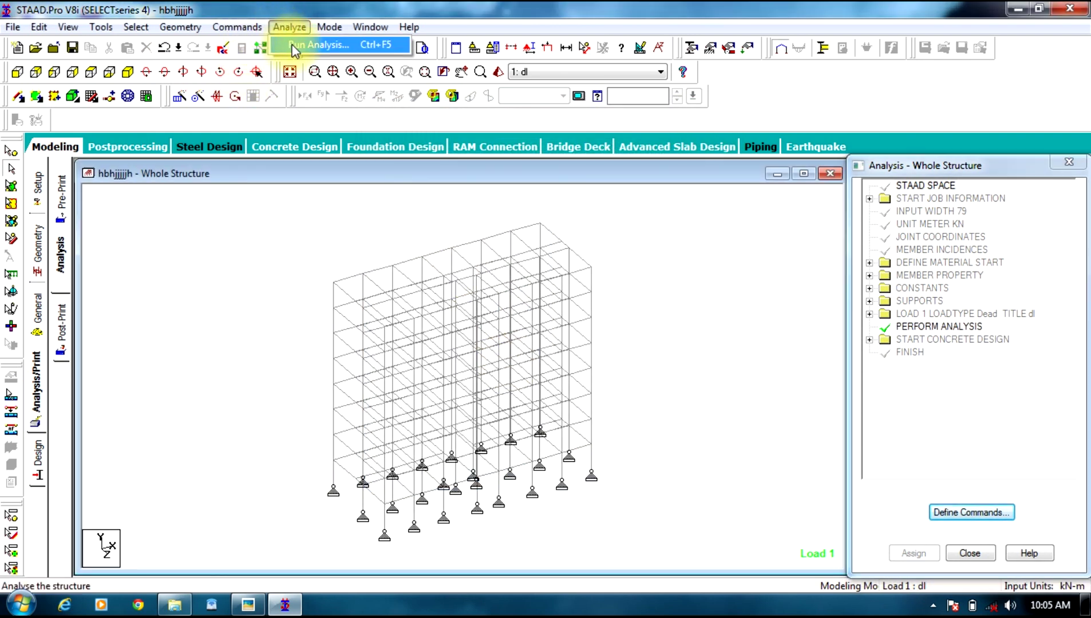
{"action": "left_click", "coordinate": [298, 44]}
{"action": "left_click", "coordinate": [456, 325]}
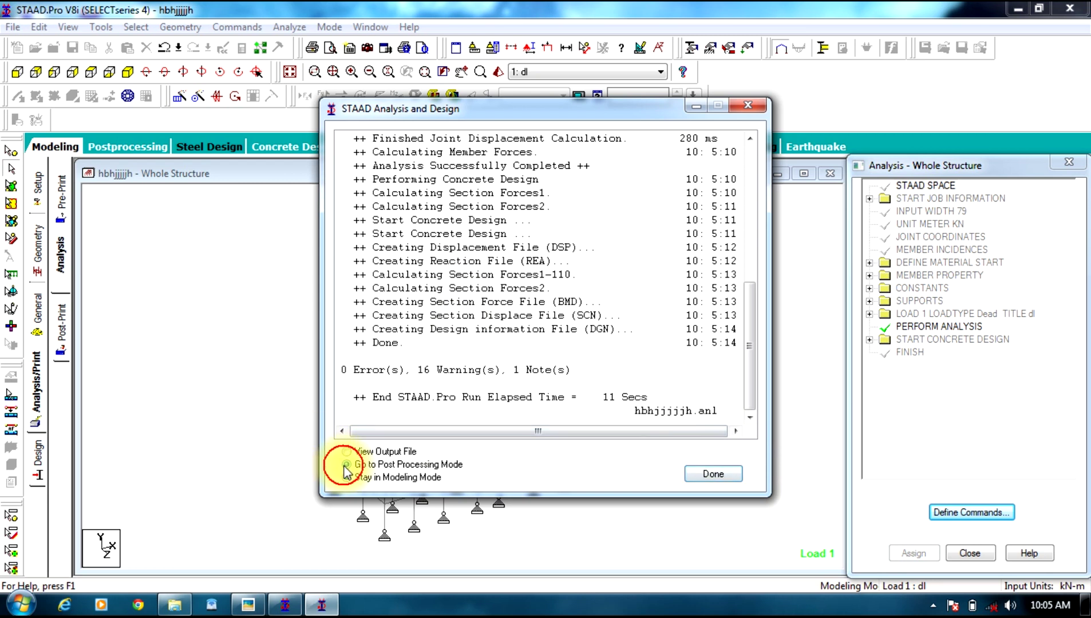
- Enter post-processing with load case 1 dl and maximize the structure view
{"action": "left_click", "coordinate": [716, 474]}
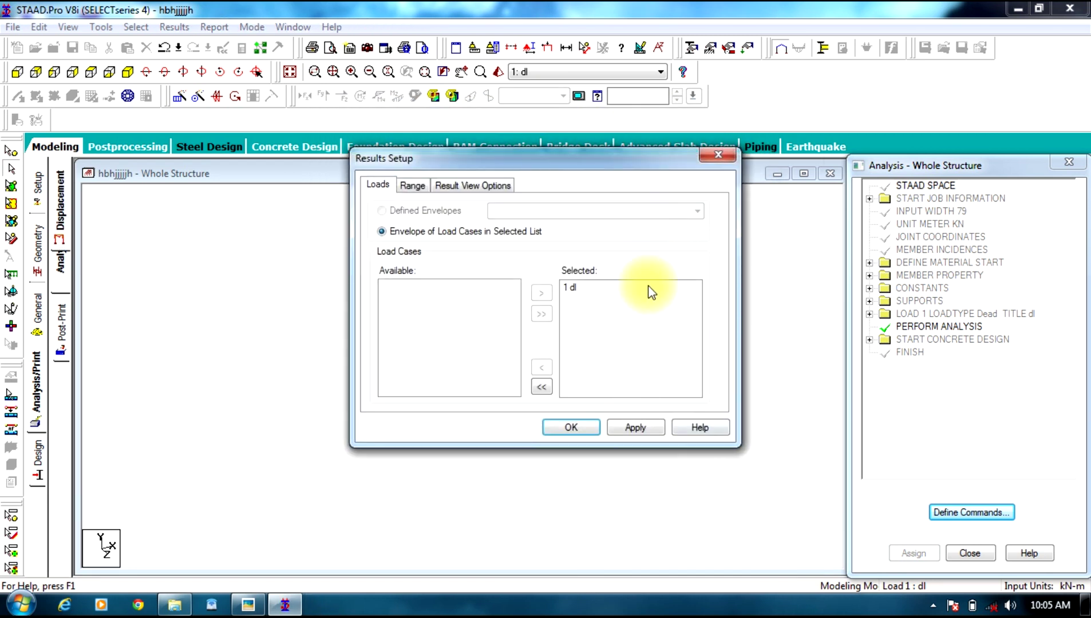
{"action": "left_click", "coordinate": [568, 429]}
{"action": "left_click", "coordinate": [542, 175]}
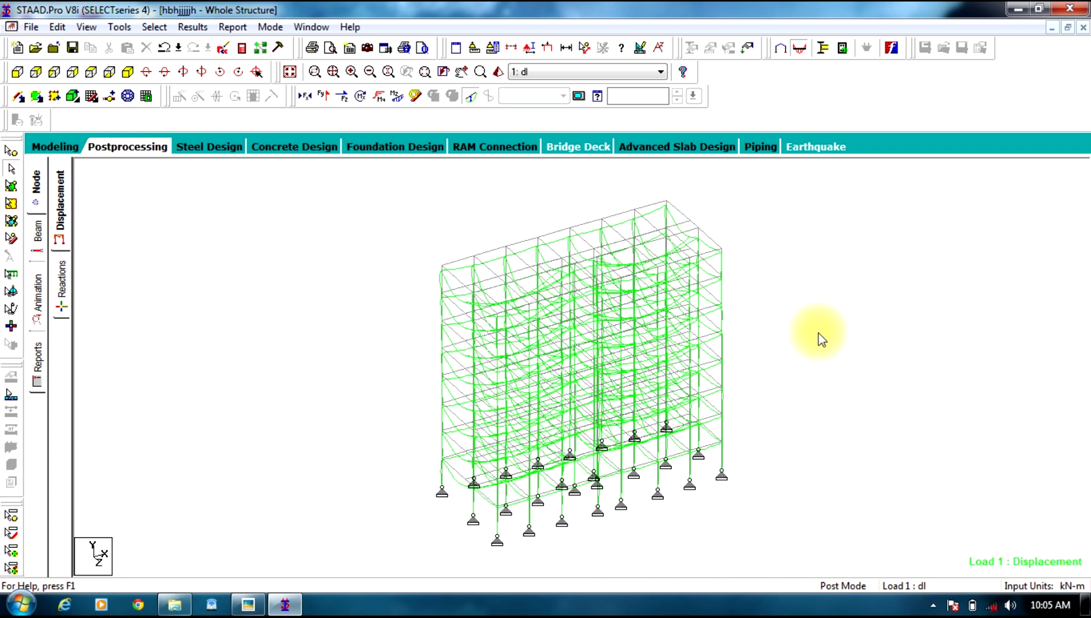
- Replace the displacement diagram with shear Fz, then toggle the axial Fx diagram on and off
{"action": "left_click", "coordinate": [433, 94]}
{"action": "left_click", "coordinate": [342, 98]}
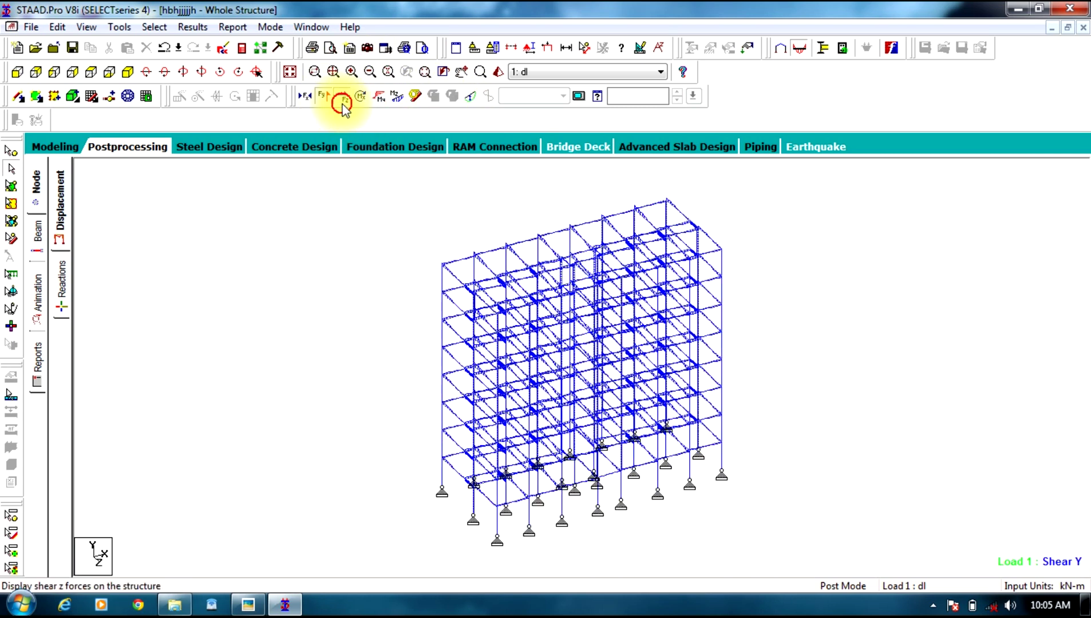
{"action": "left_click", "coordinate": [307, 96]}
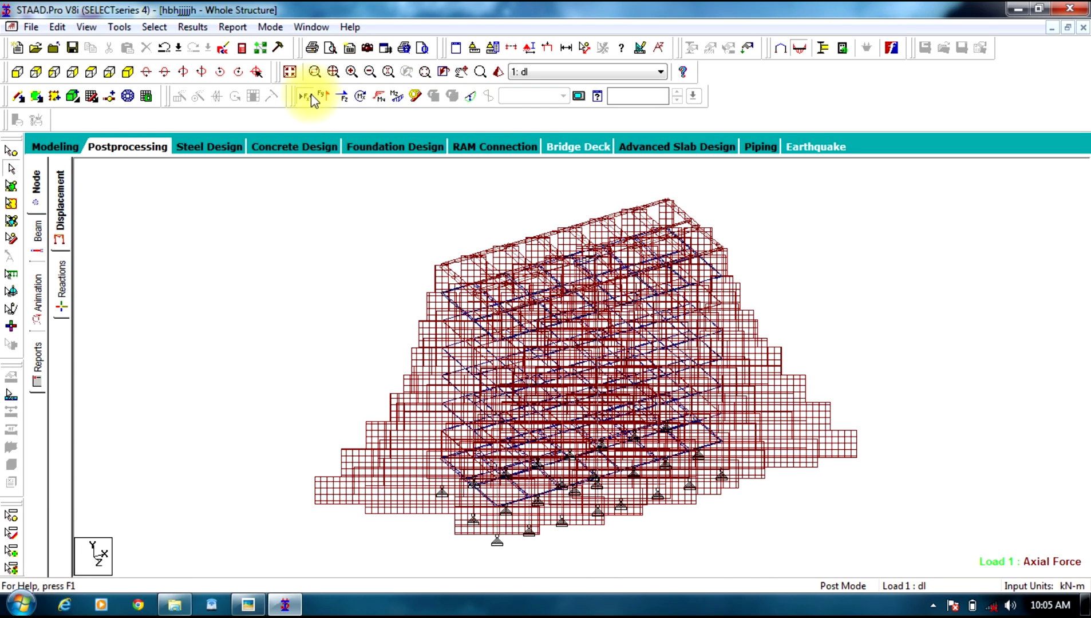
{"action": "left_click", "coordinate": [312, 97]}
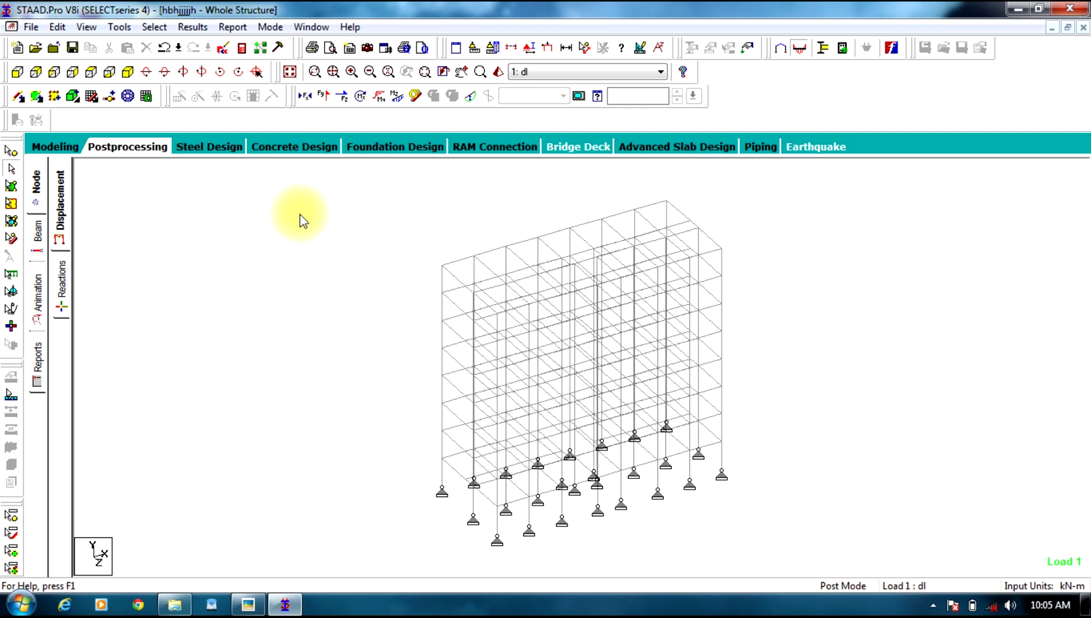
- Show the support reactions and statics check tables, then browse beam stress and graph results
{"action": "left_click", "coordinate": [60, 301]}
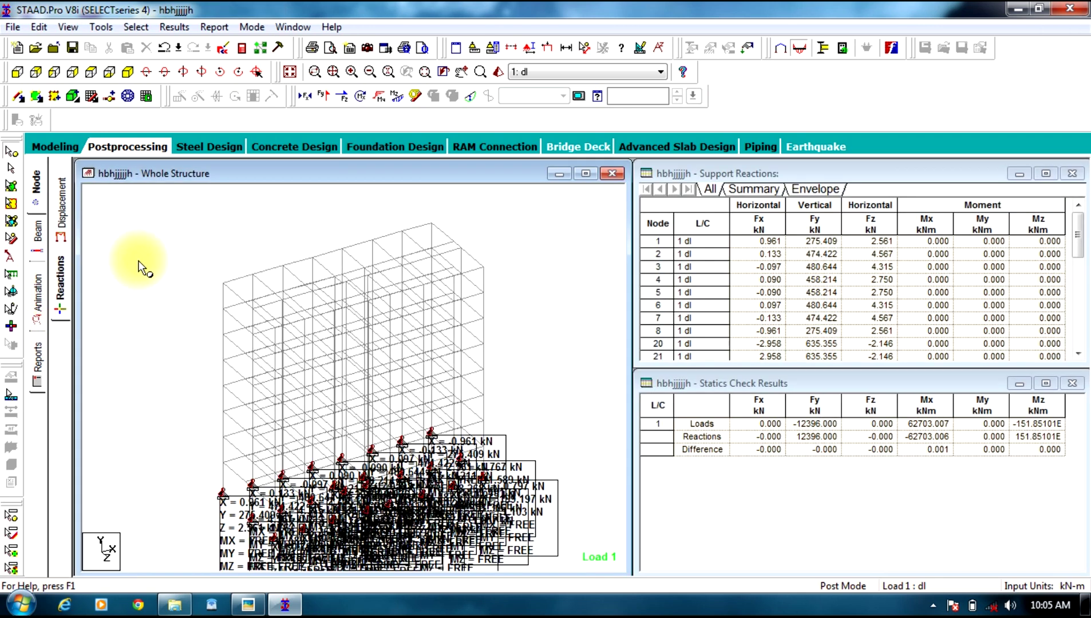
{"action": "left_click", "coordinate": [585, 174]}
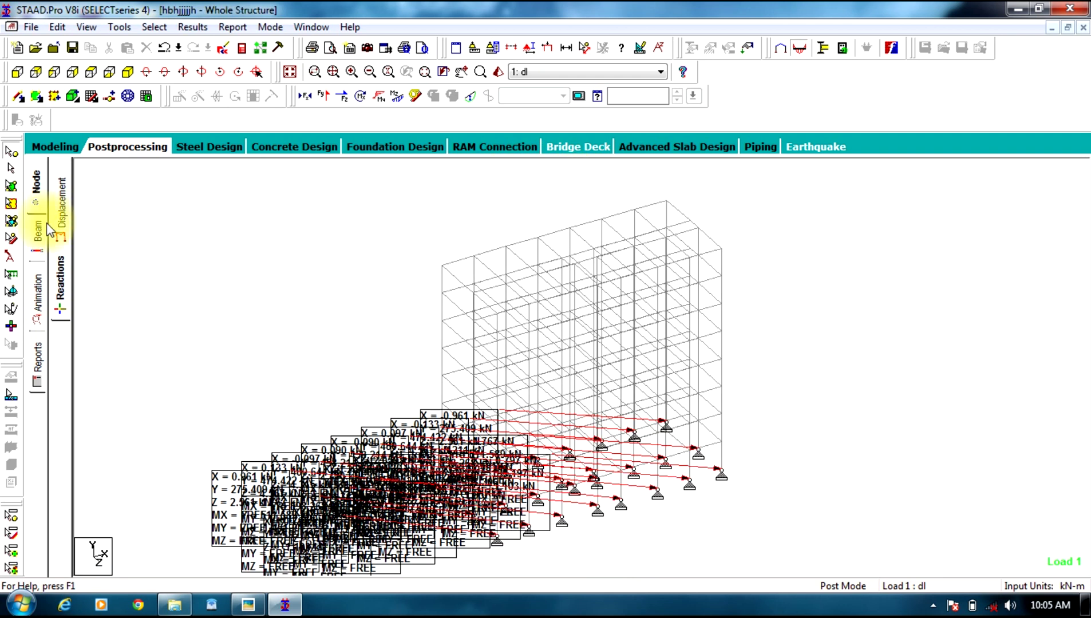
{"action": "left_click", "coordinate": [37, 231]}
{"action": "left_click", "coordinate": [61, 246]}
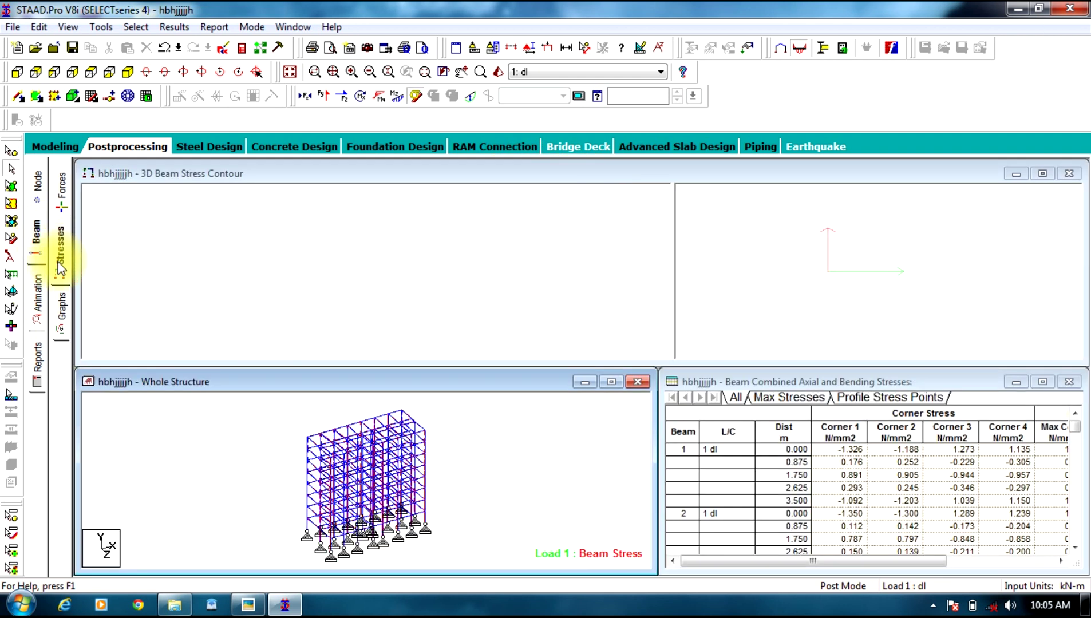
{"action": "left_click", "coordinate": [61, 312]}
- Animate the section displacement for load case 1
{"action": "left_click", "coordinate": [38, 293]}
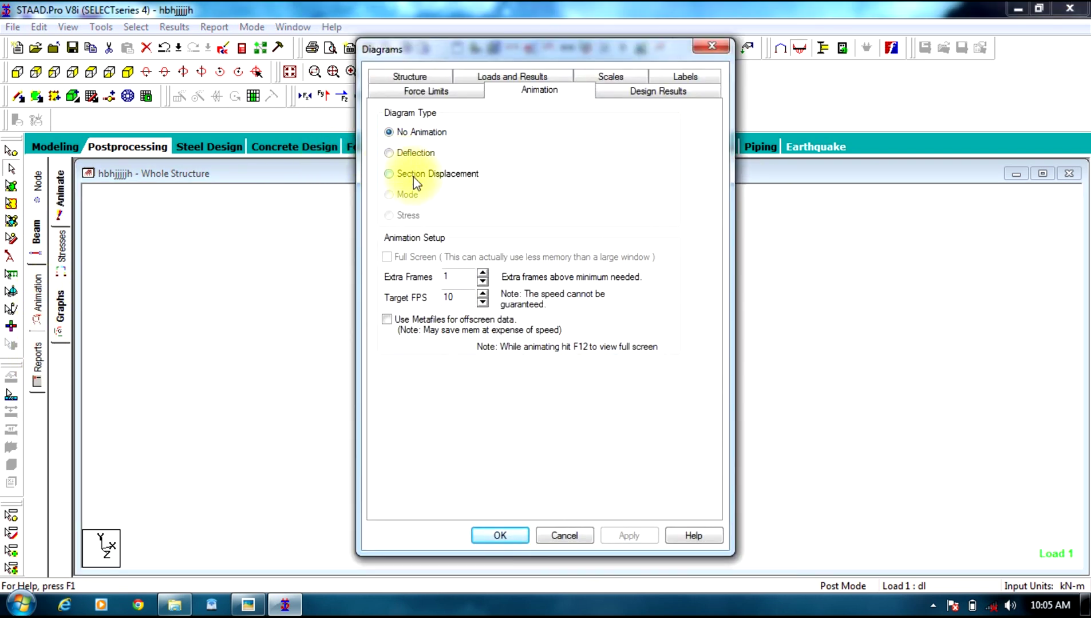
{"action": "left_click", "coordinate": [615, 546]}
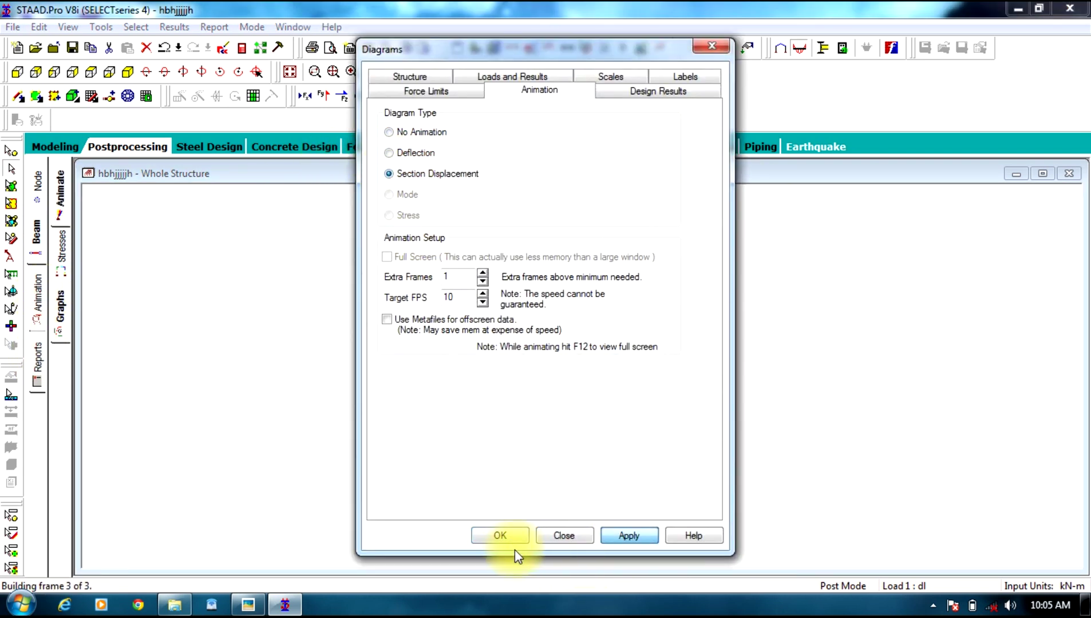
{"action": "left_click", "coordinate": [504, 540]}
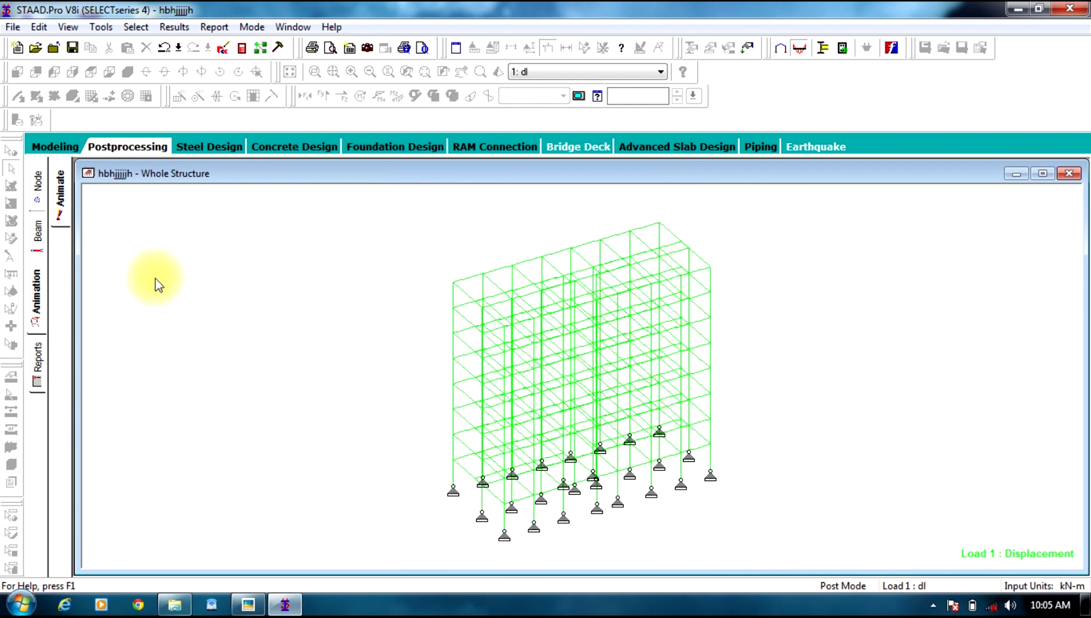
- In Report Setup, list Output items and remove Job Info from the report
{"action": "left_click", "coordinate": [40, 352]}
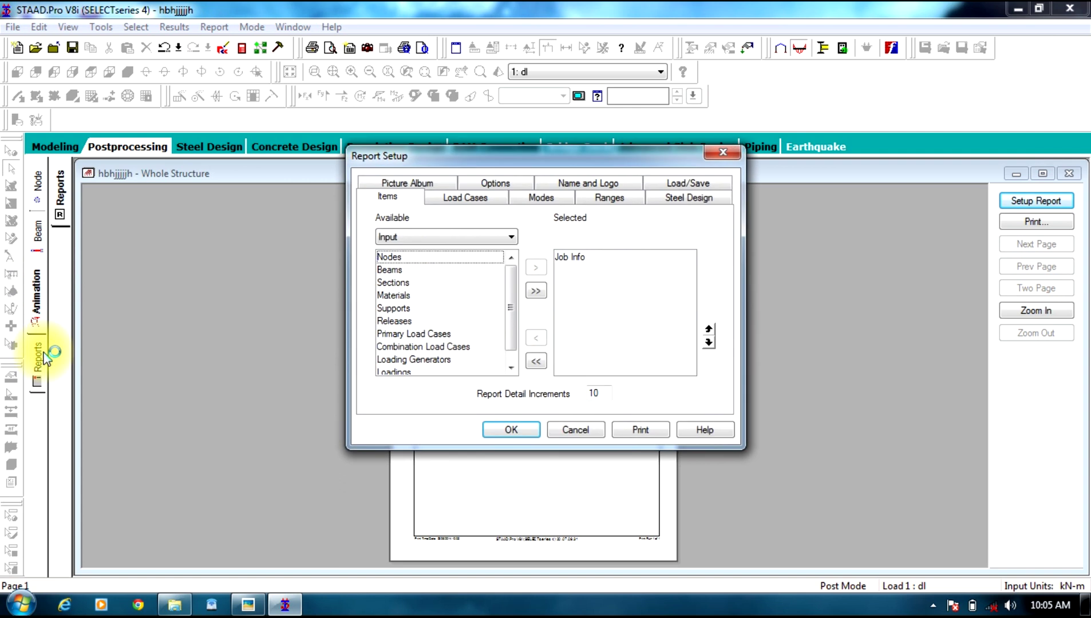
{"action": "left_click", "coordinate": [486, 241]}
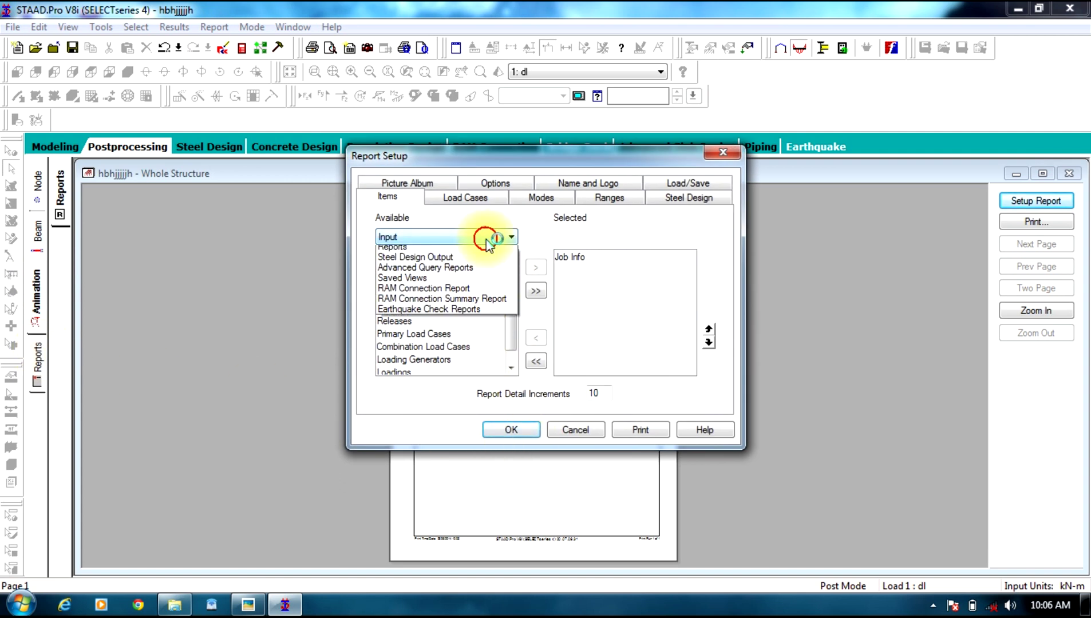
{"action": "left_click", "coordinate": [423, 269]}
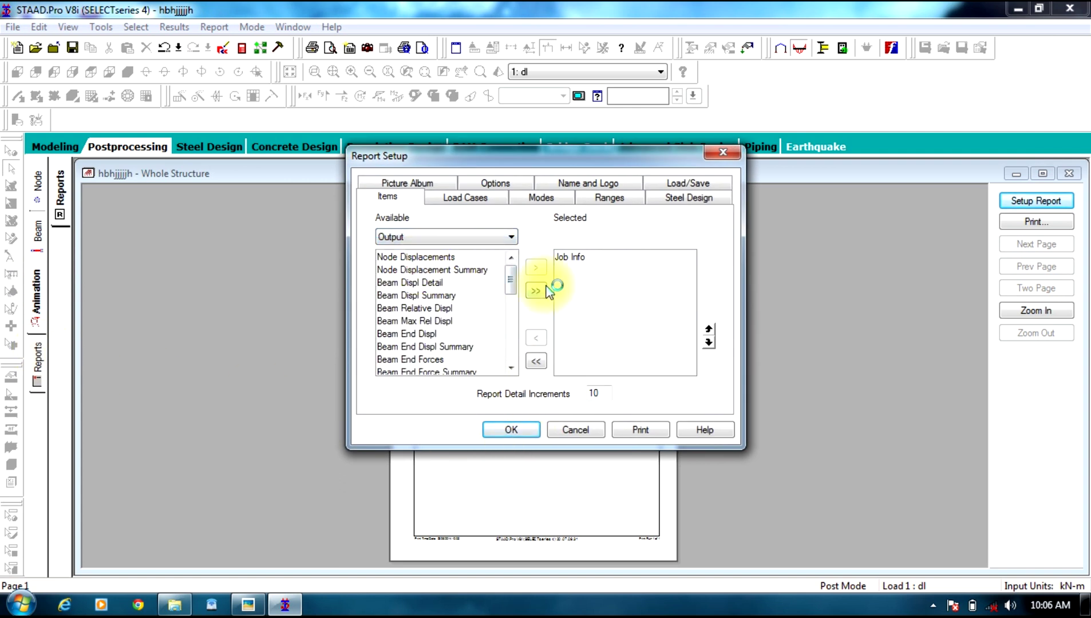
{"action": "left_click", "coordinate": [572, 257]}
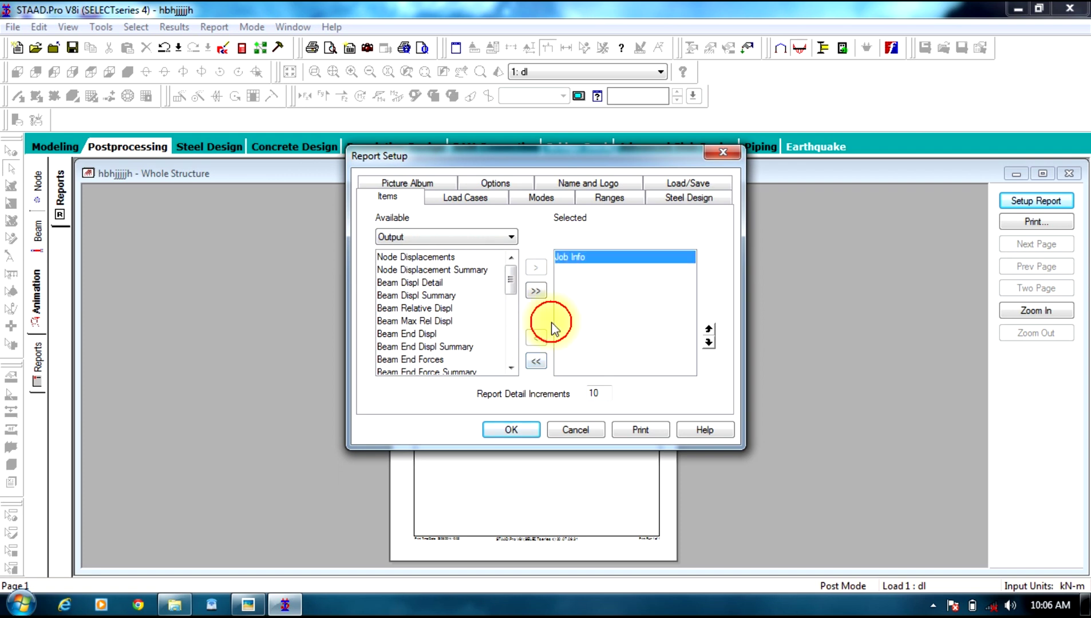
{"action": "left_click", "coordinate": [536, 338]}
{"action": "left_click_drag", "start_coordinate": [511, 286], "coordinate": [516, 311]}
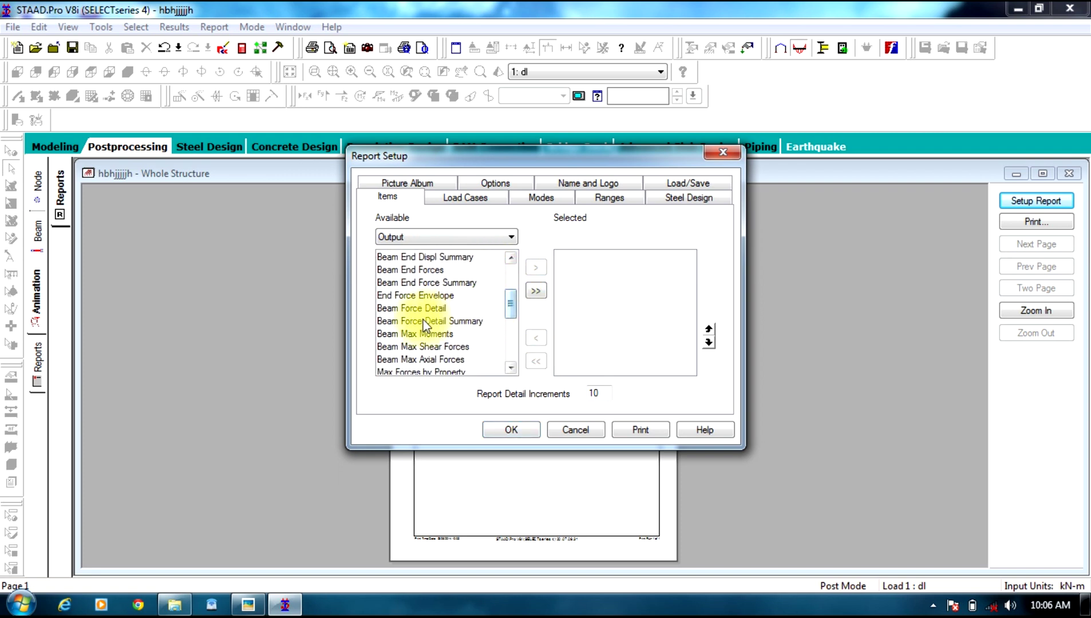
- Add Beam Max Moments and Beam Max Shear Forces for load case 1 dl, and generate the report
{"action": "left_click", "coordinate": [435, 334]}
{"action": "left_click", "coordinate": [535, 267]}
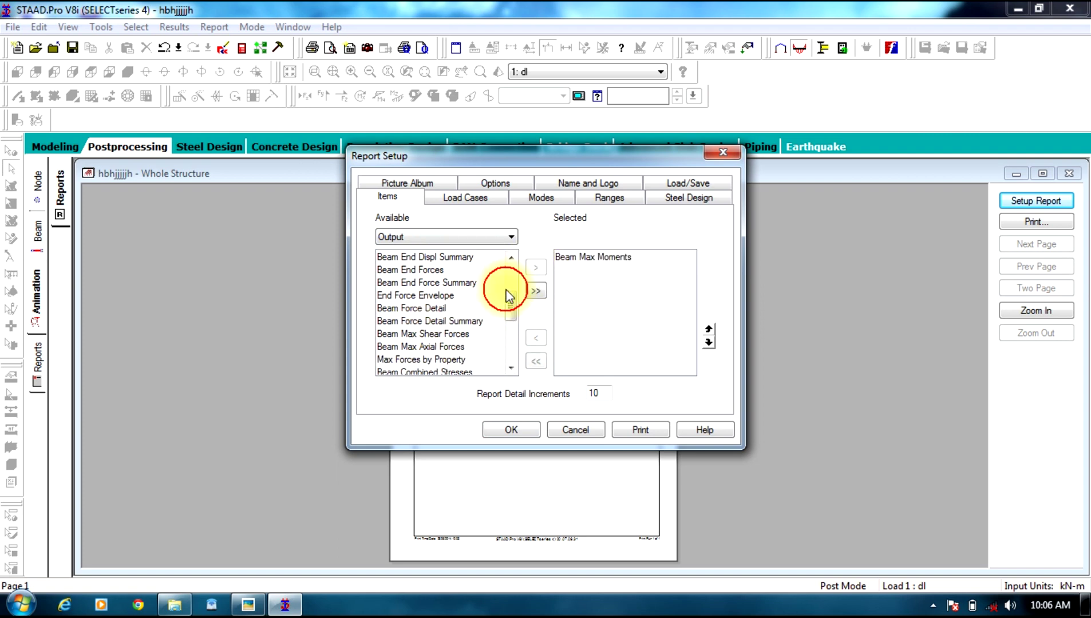
{"action": "left_click", "coordinate": [433, 334]}
{"action": "left_click", "coordinate": [536, 267]}
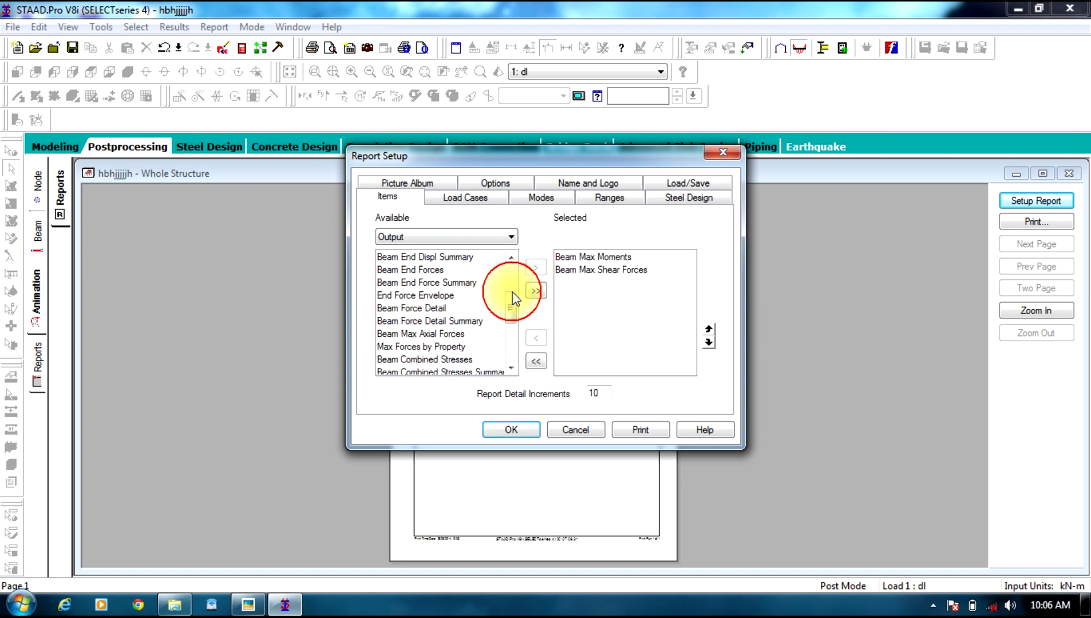
{"action": "left_click", "coordinate": [465, 197]}
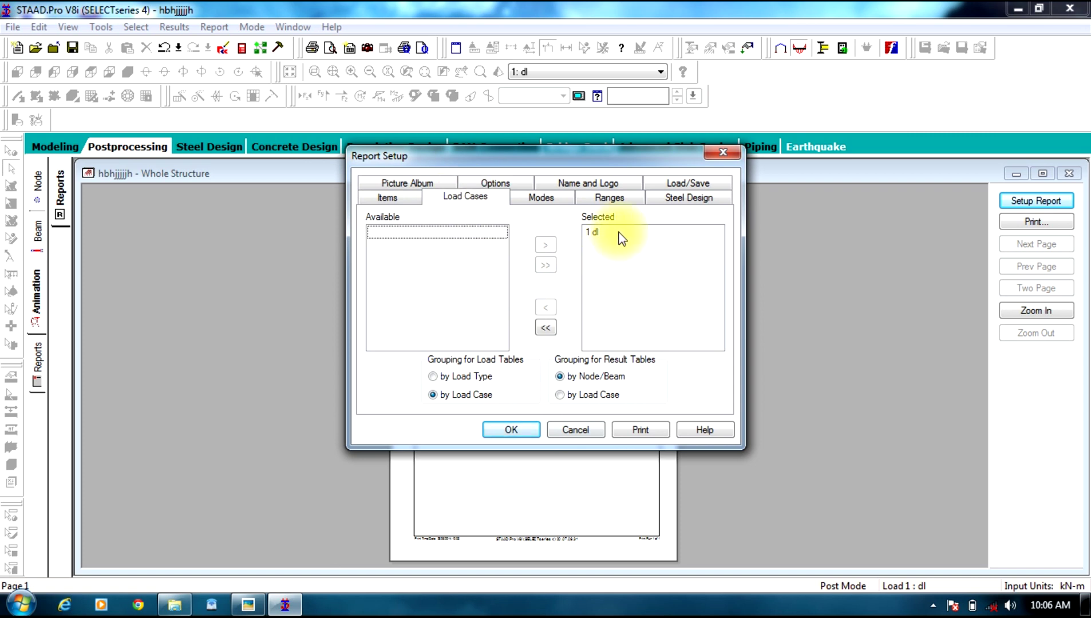
{"action": "left_click", "coordinate": [595, 233]}
{"action": "left_click", "coordinate": [506, 428]}
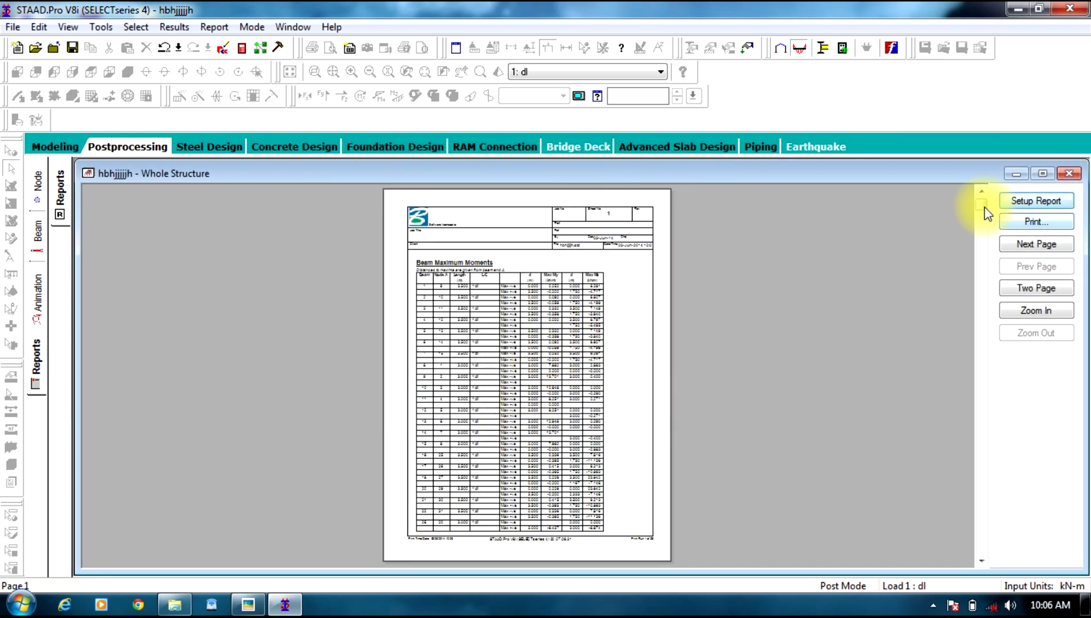
{"action": "left_click_drag", "start_coordinate": [983, 206], "coordinate": [981, 295]}
{"action": "left_click", "coordinate": [517, 324]}
{"action": "left_click", "coordinate": [494, 317]}
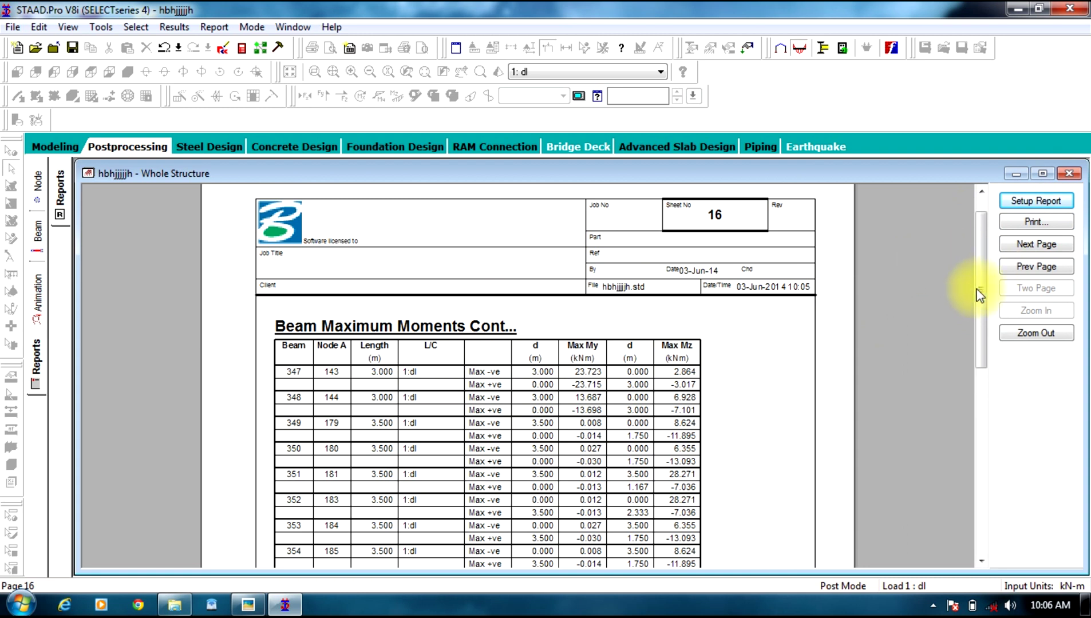
{"action": "key", "text": "Escape"}
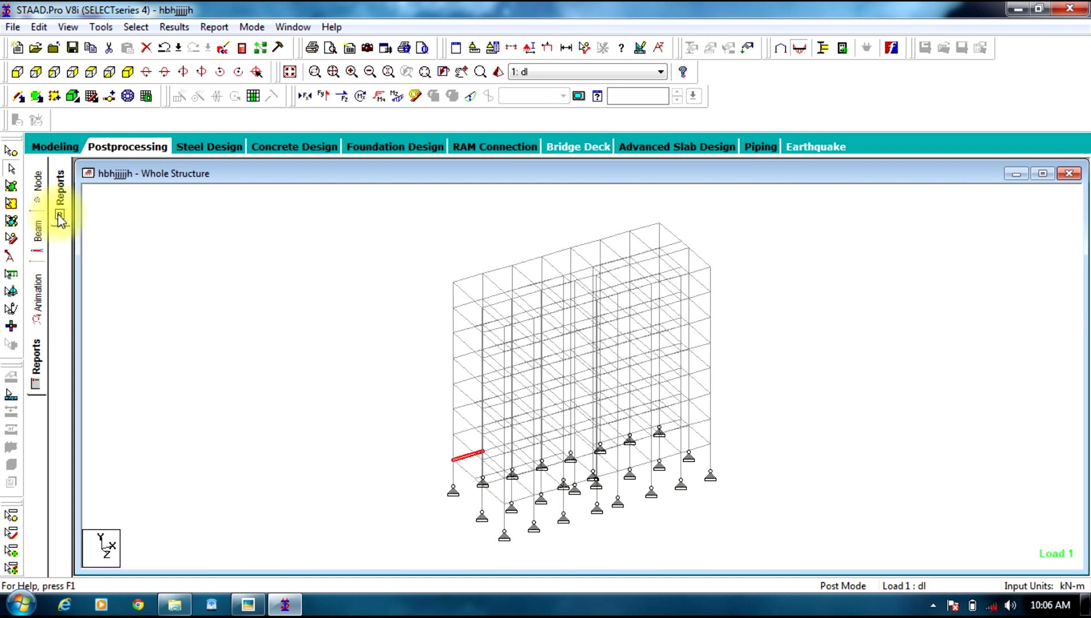
{"action": "left_click", "coordinate": [61, 197]}
{"action": "left_click", "coordinate": [578, 427]}
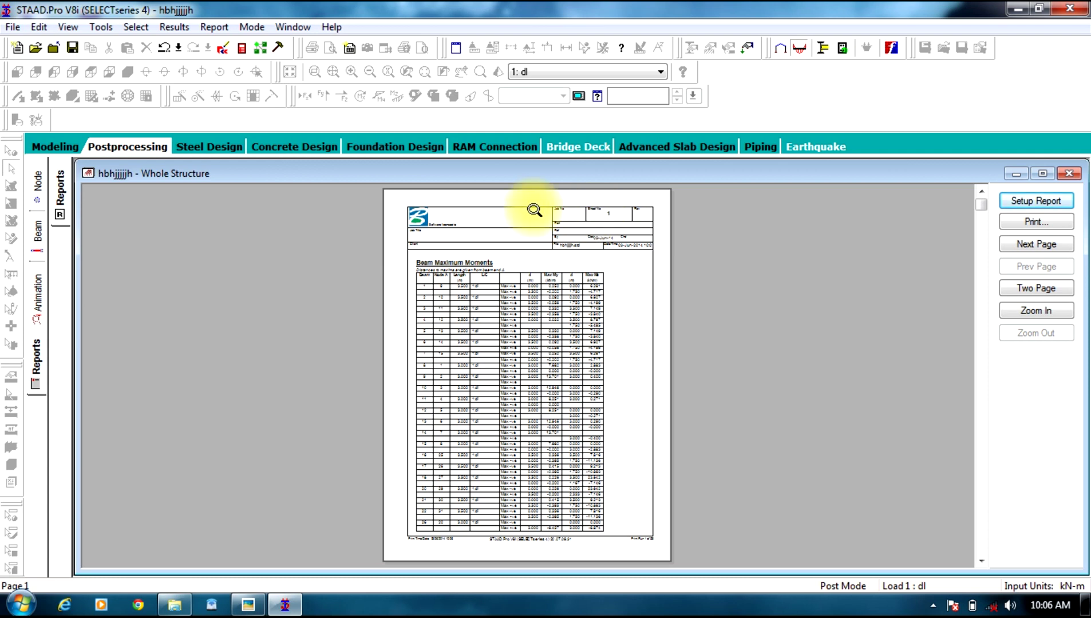
- Export the report as an MS Word file under the suggested name with the STAAD_Pro template
{"action": "left_click", "coordinate": [14, 27]}
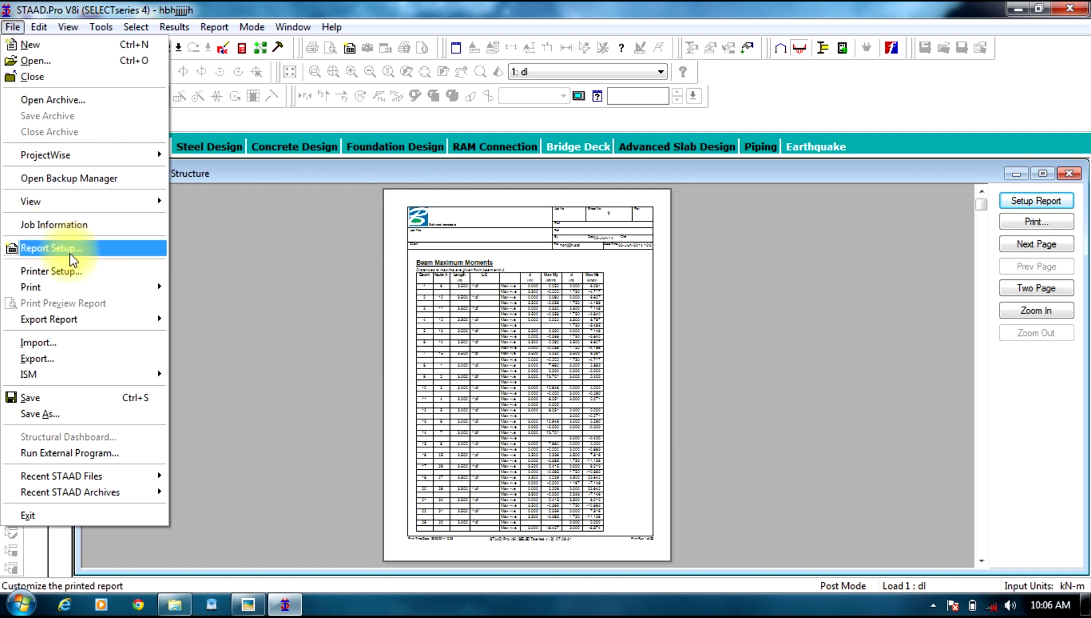
{"action": "mouse_move", "coordinate": [80, 321]}
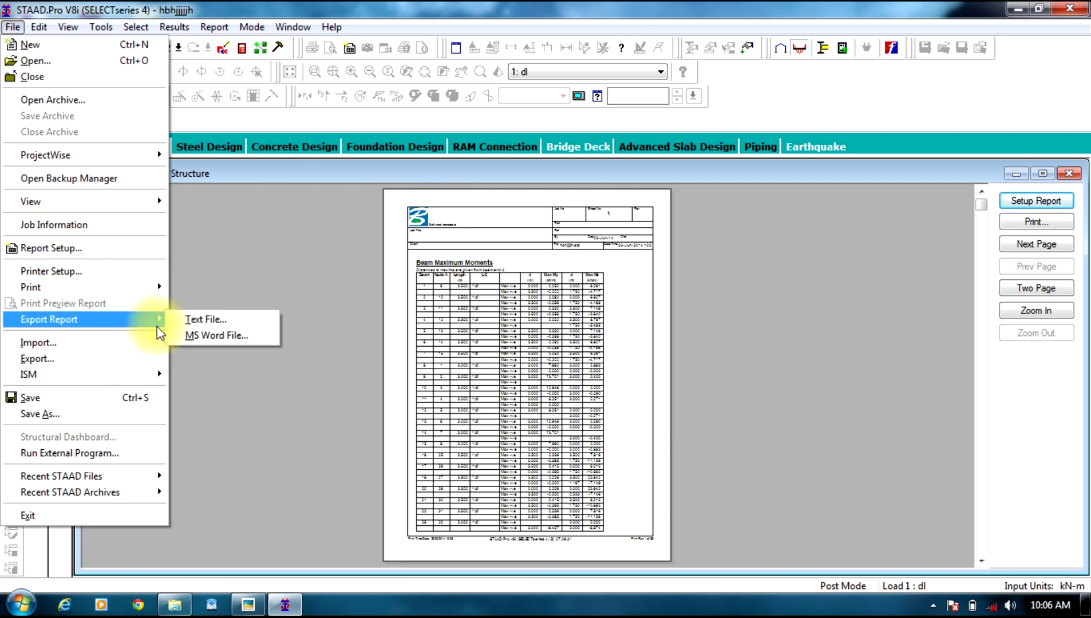
{"action": "left_click", "coordinate": [179, 338]}
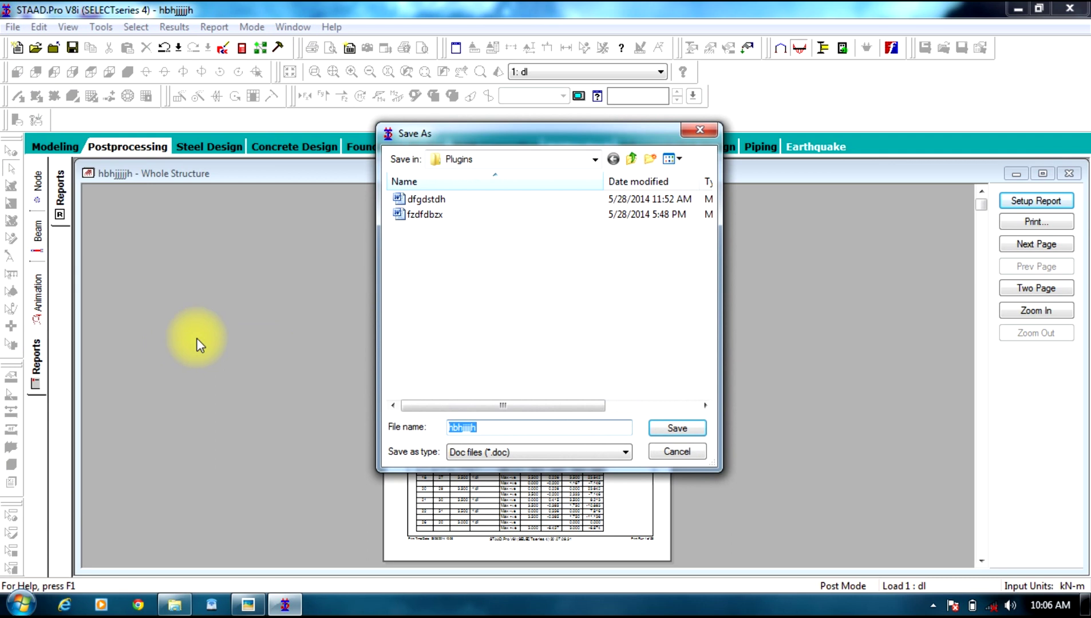
{"action": "left_click", "coordinate": [660, 436]}
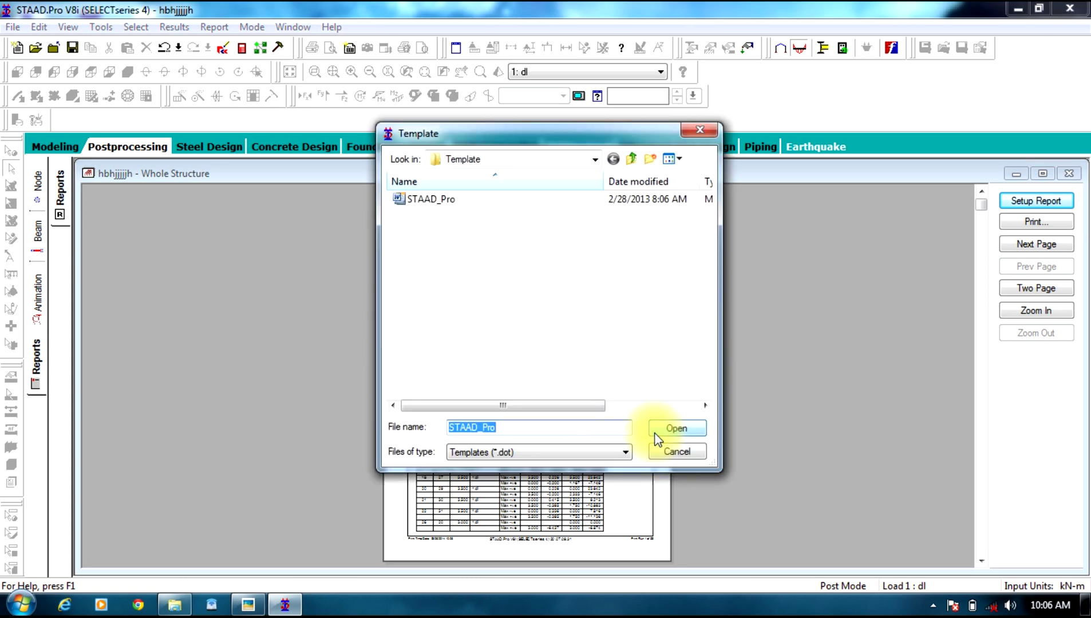
{"action": "left_click", "coordinate": [656, 434]}
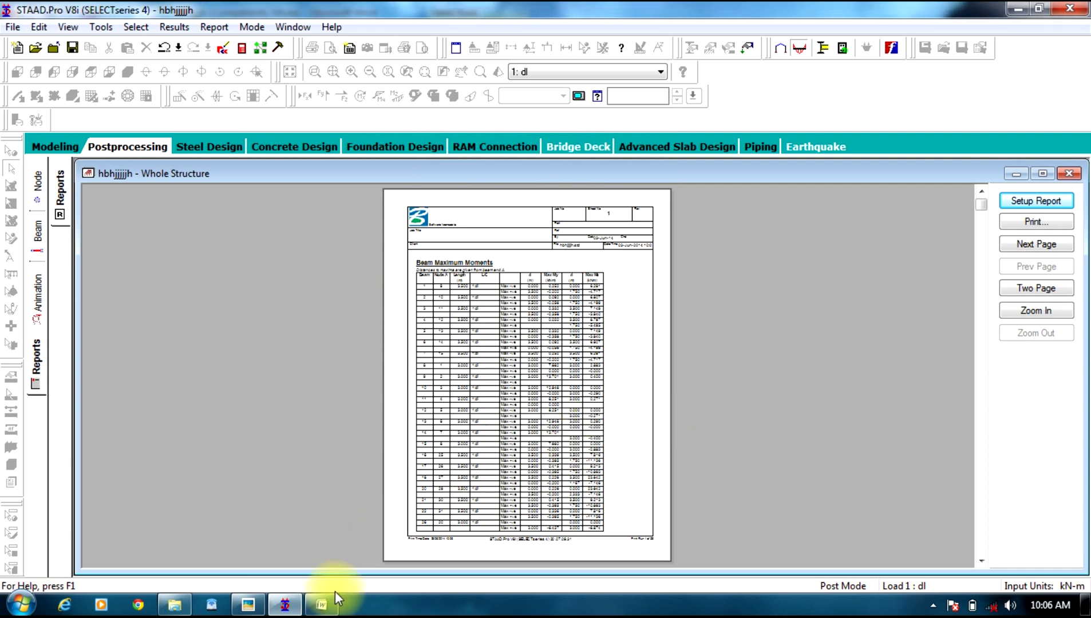
- Review the Beam Maximum Moments table in Word, then close Word without saving
{"action": "left_click", "coordinate": [322, 604]}
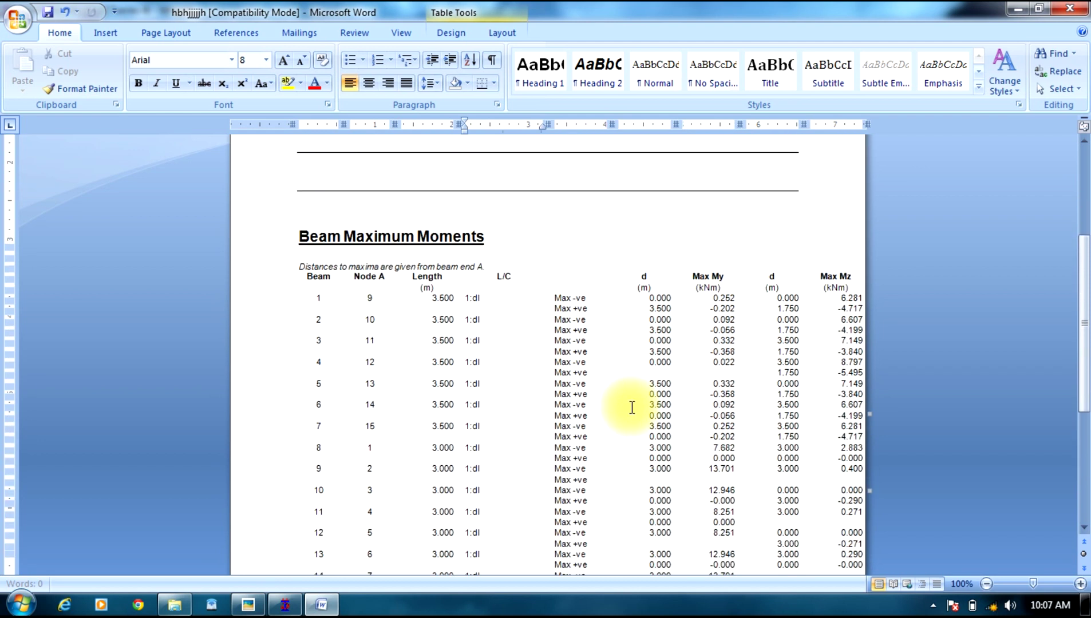
{"action": "left_click", "coordinate": [1079, 8]}
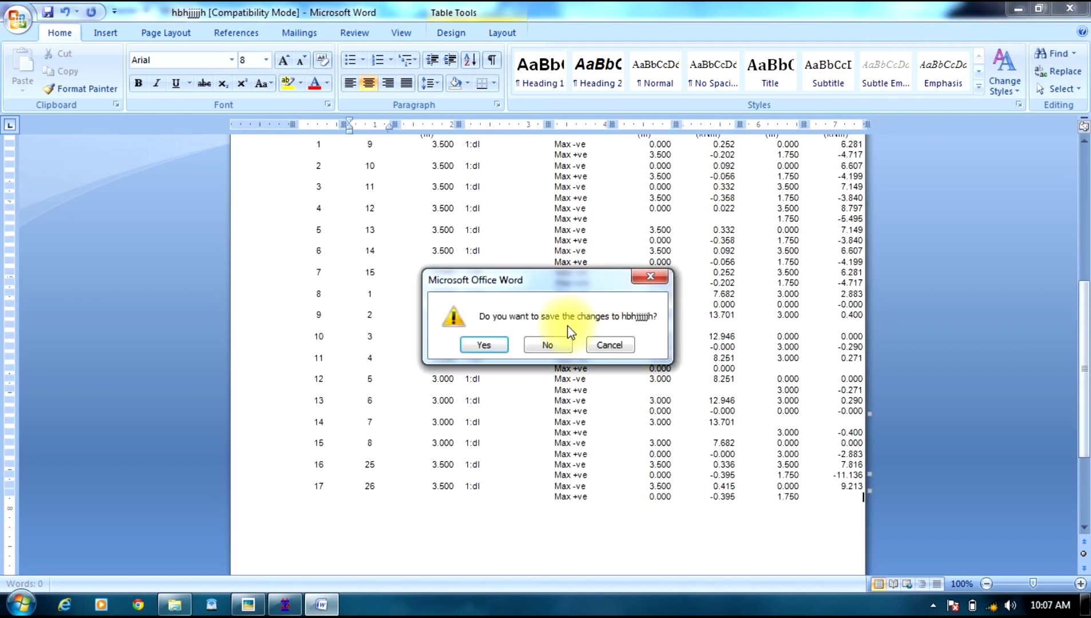
{"action": "left_click", "coordinate": [536, 346]}
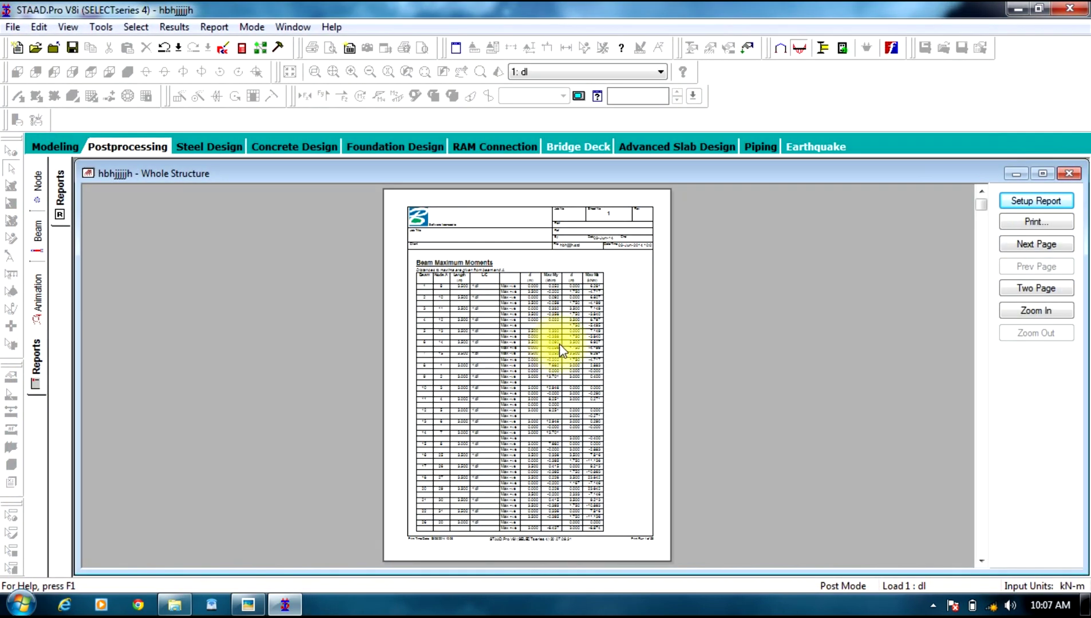
- Dismiss the 'Report export failed' message and return to the Modeling workspace
{"action": "left_click", "coordinate": [65, 146]}
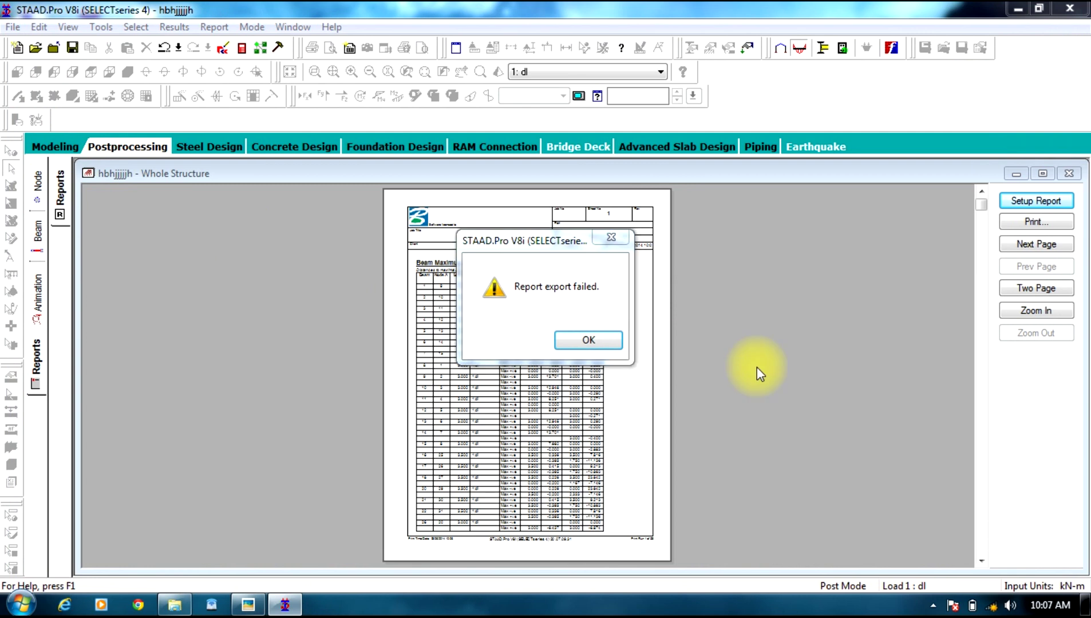
{"action": "left_click", "coordinate": [581, 337]}
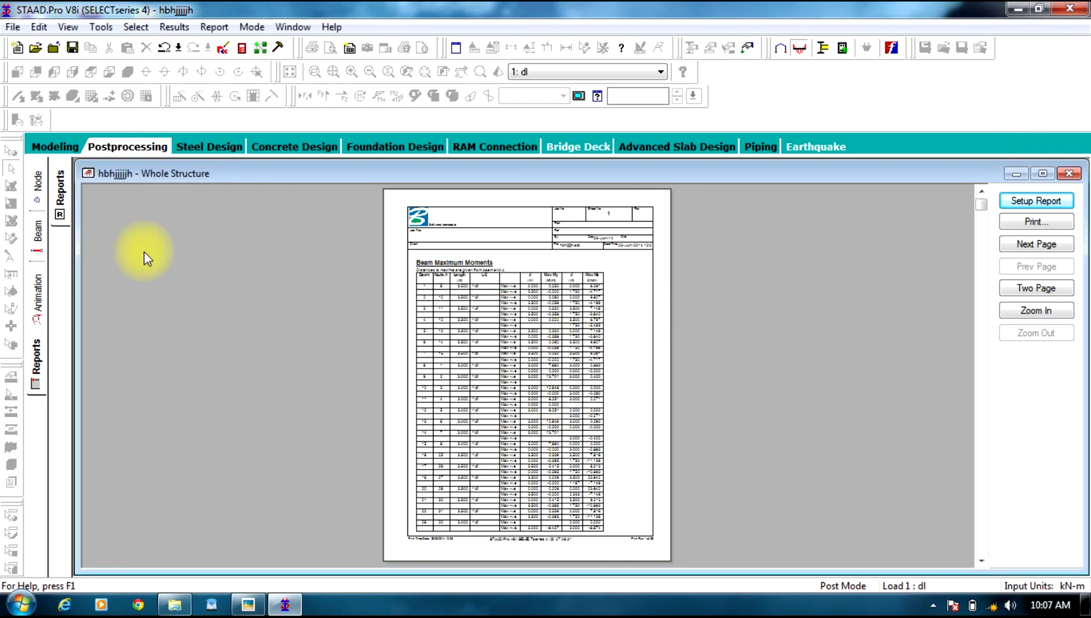
{"action": "left_click", "coordinate": [42, 150]}
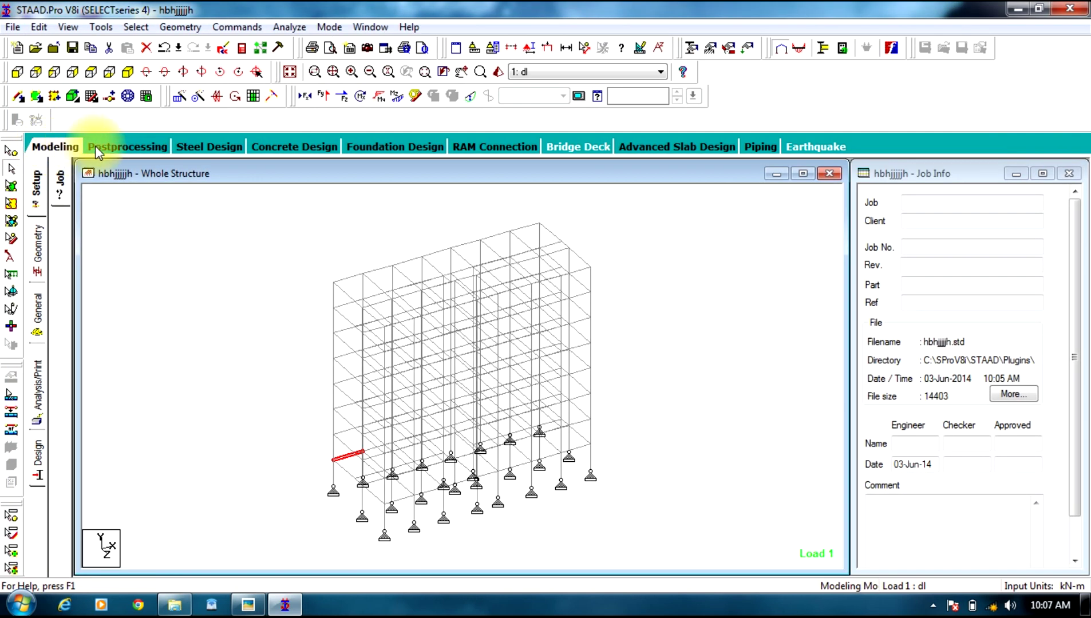